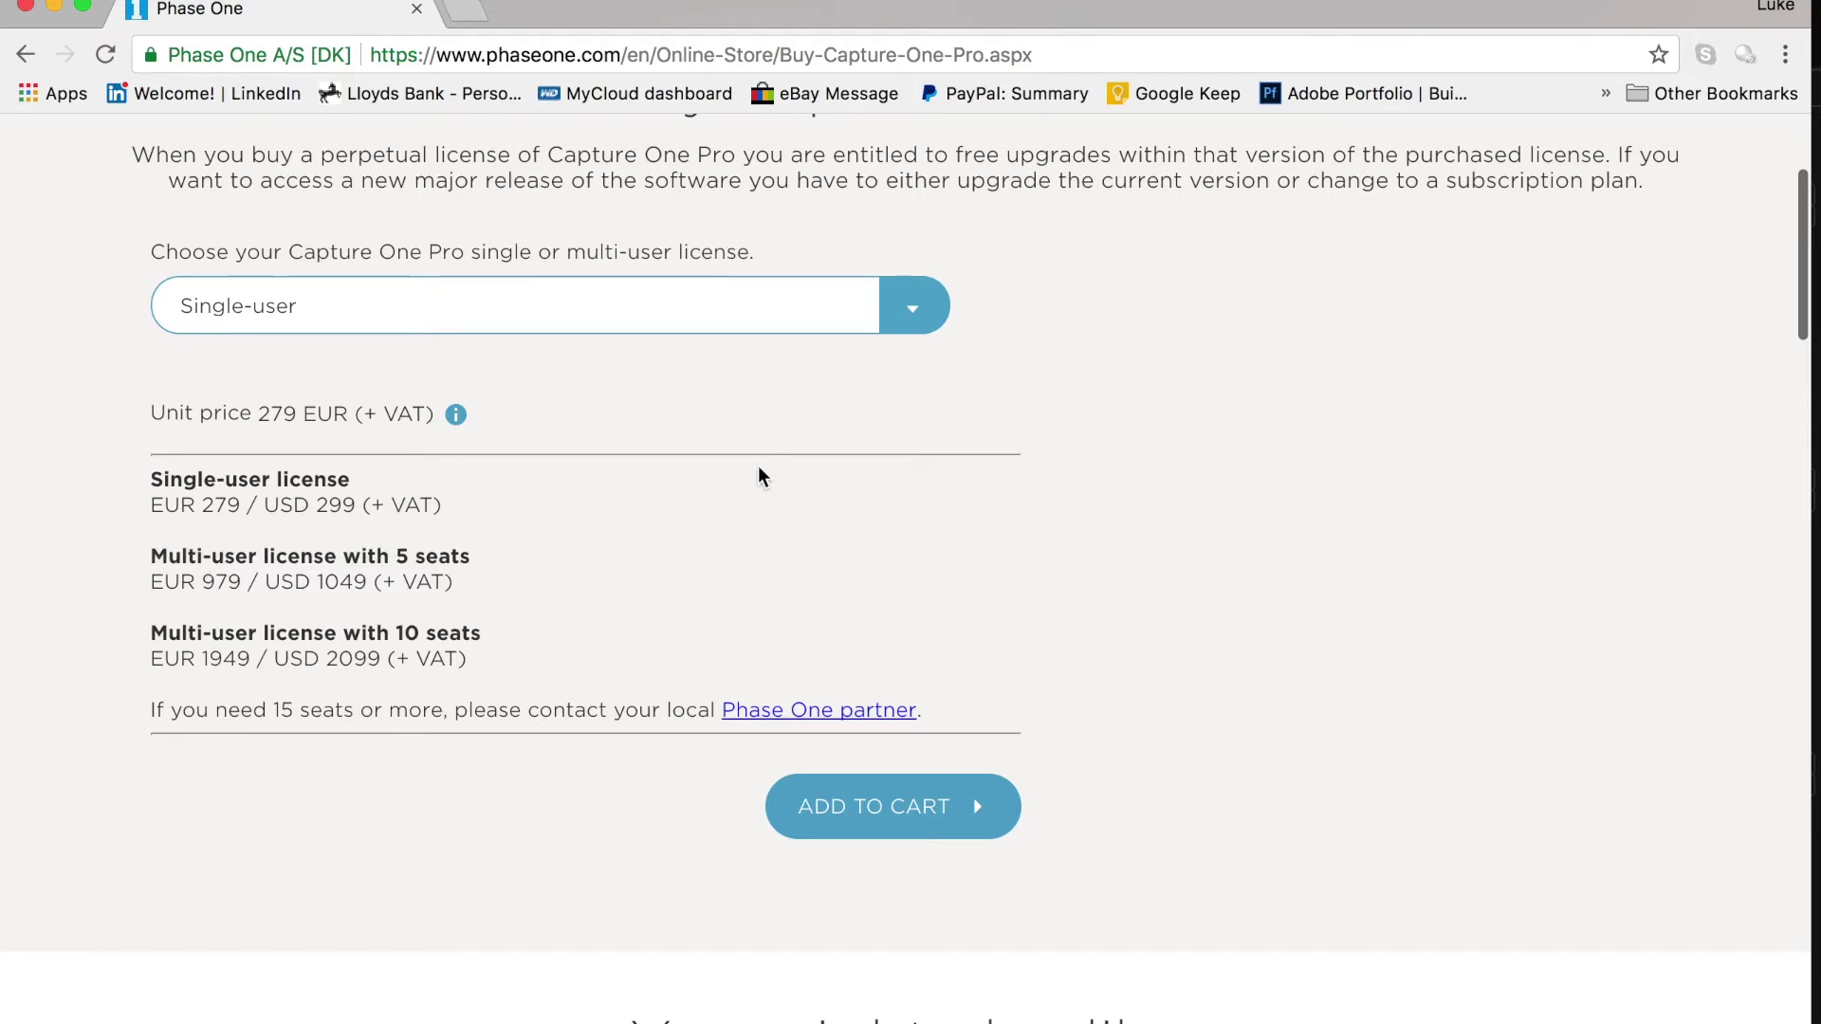
Step: Add one single-user Capture One Pro 11 license to the basket and continue to checkout
{"action": "left_click", "coordinate": [863, 833]}
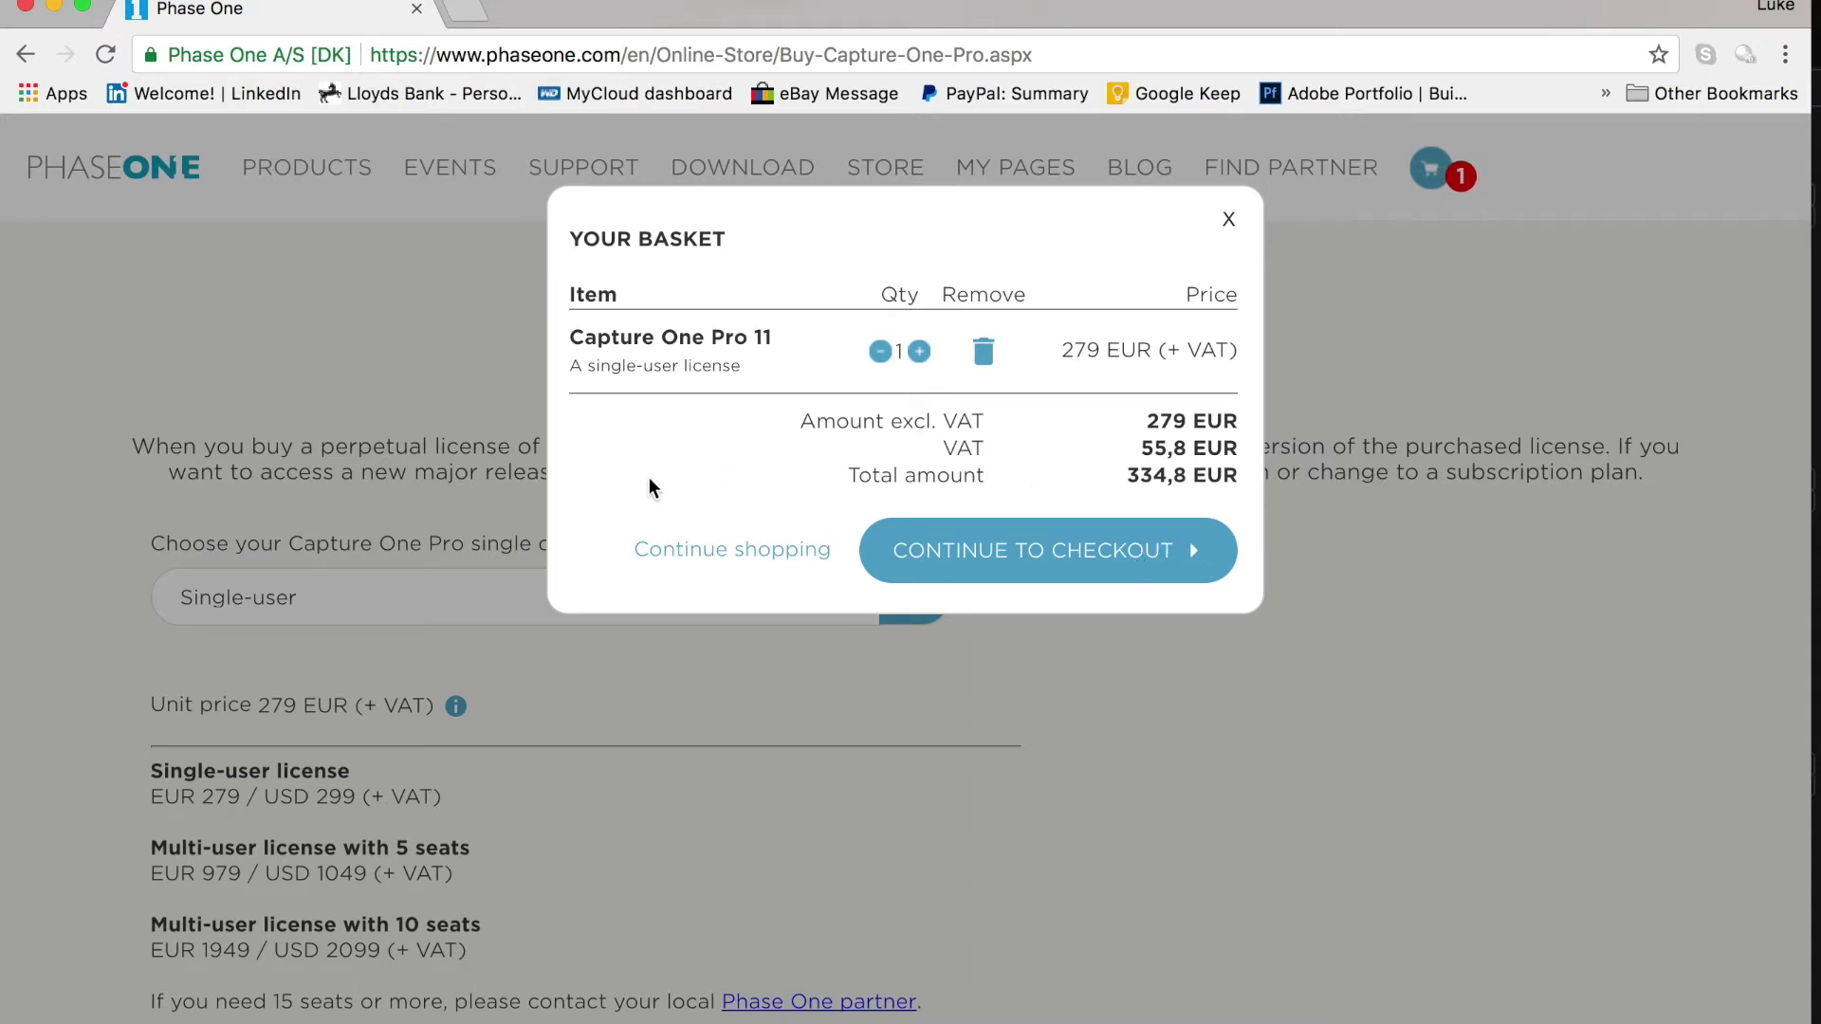
{"action": "left_click", "coordinate": [1048, 582]}
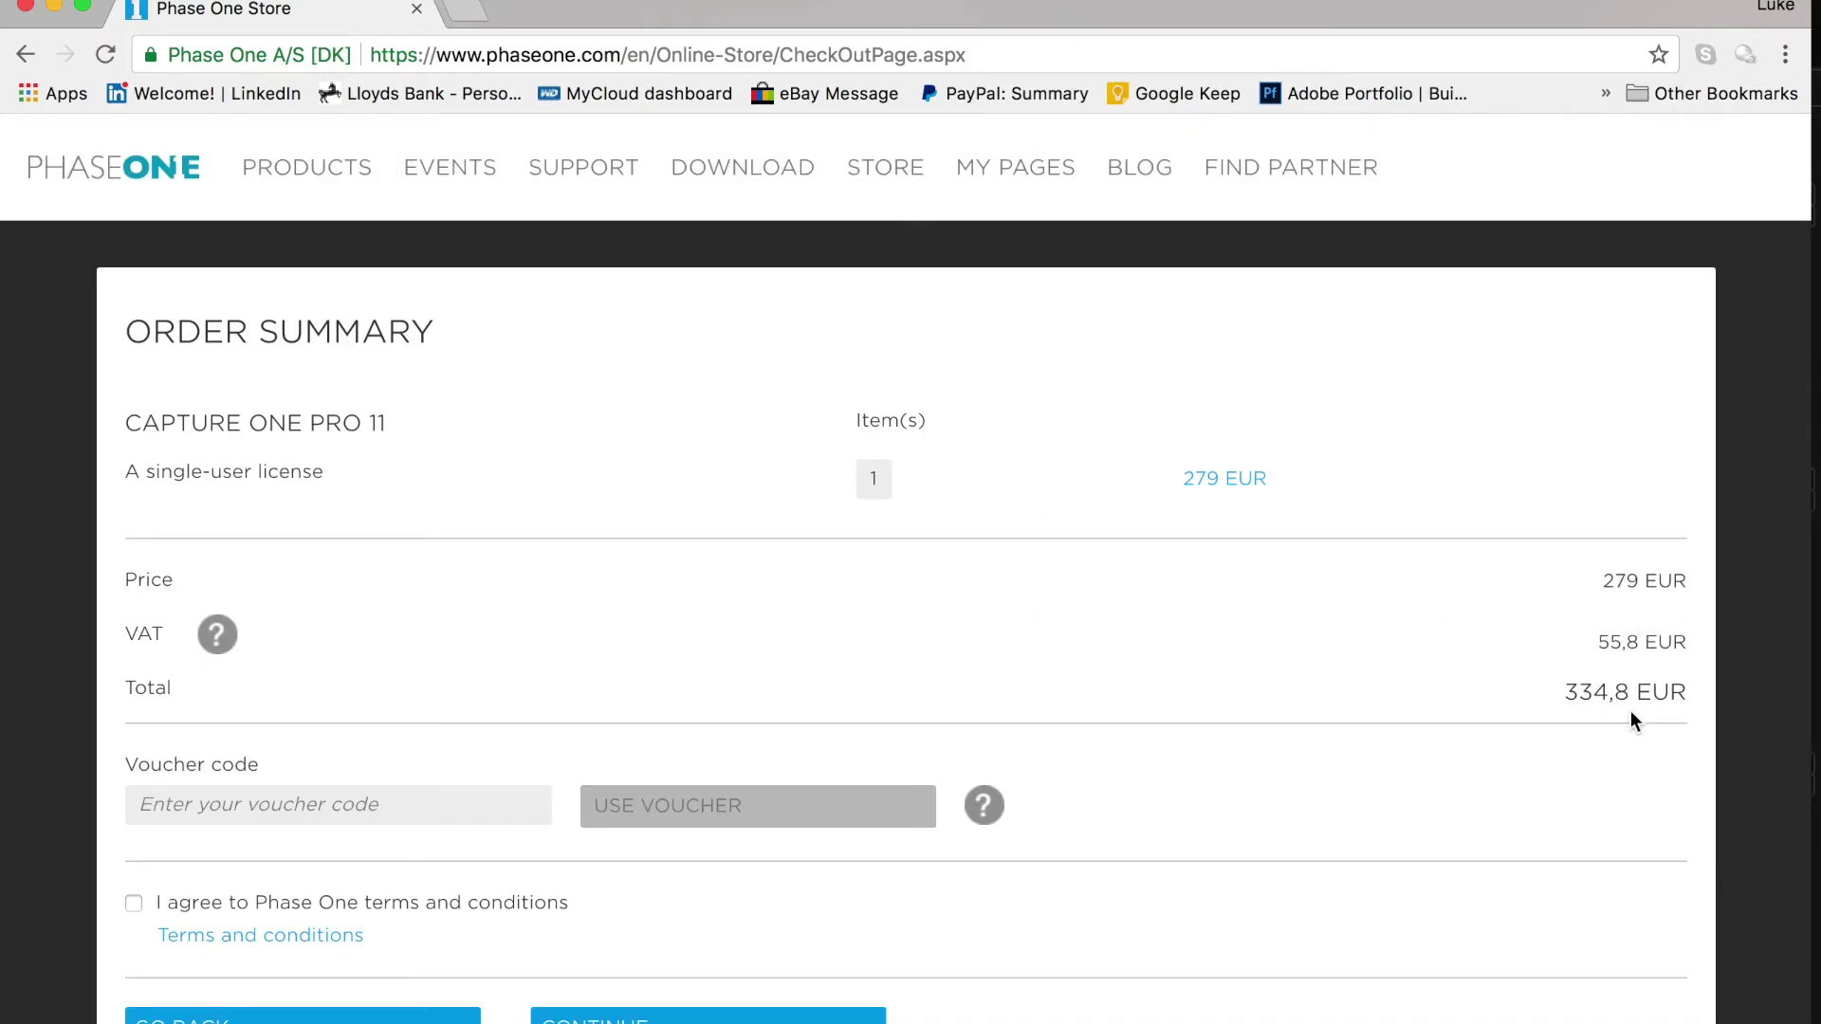
Step: Enter the discount voucher code in the order summary and apply it to the order
{"action": "scroll", "coordinate": [1572, 739], "scroll_direction": "down", "scroll_amount": 2}
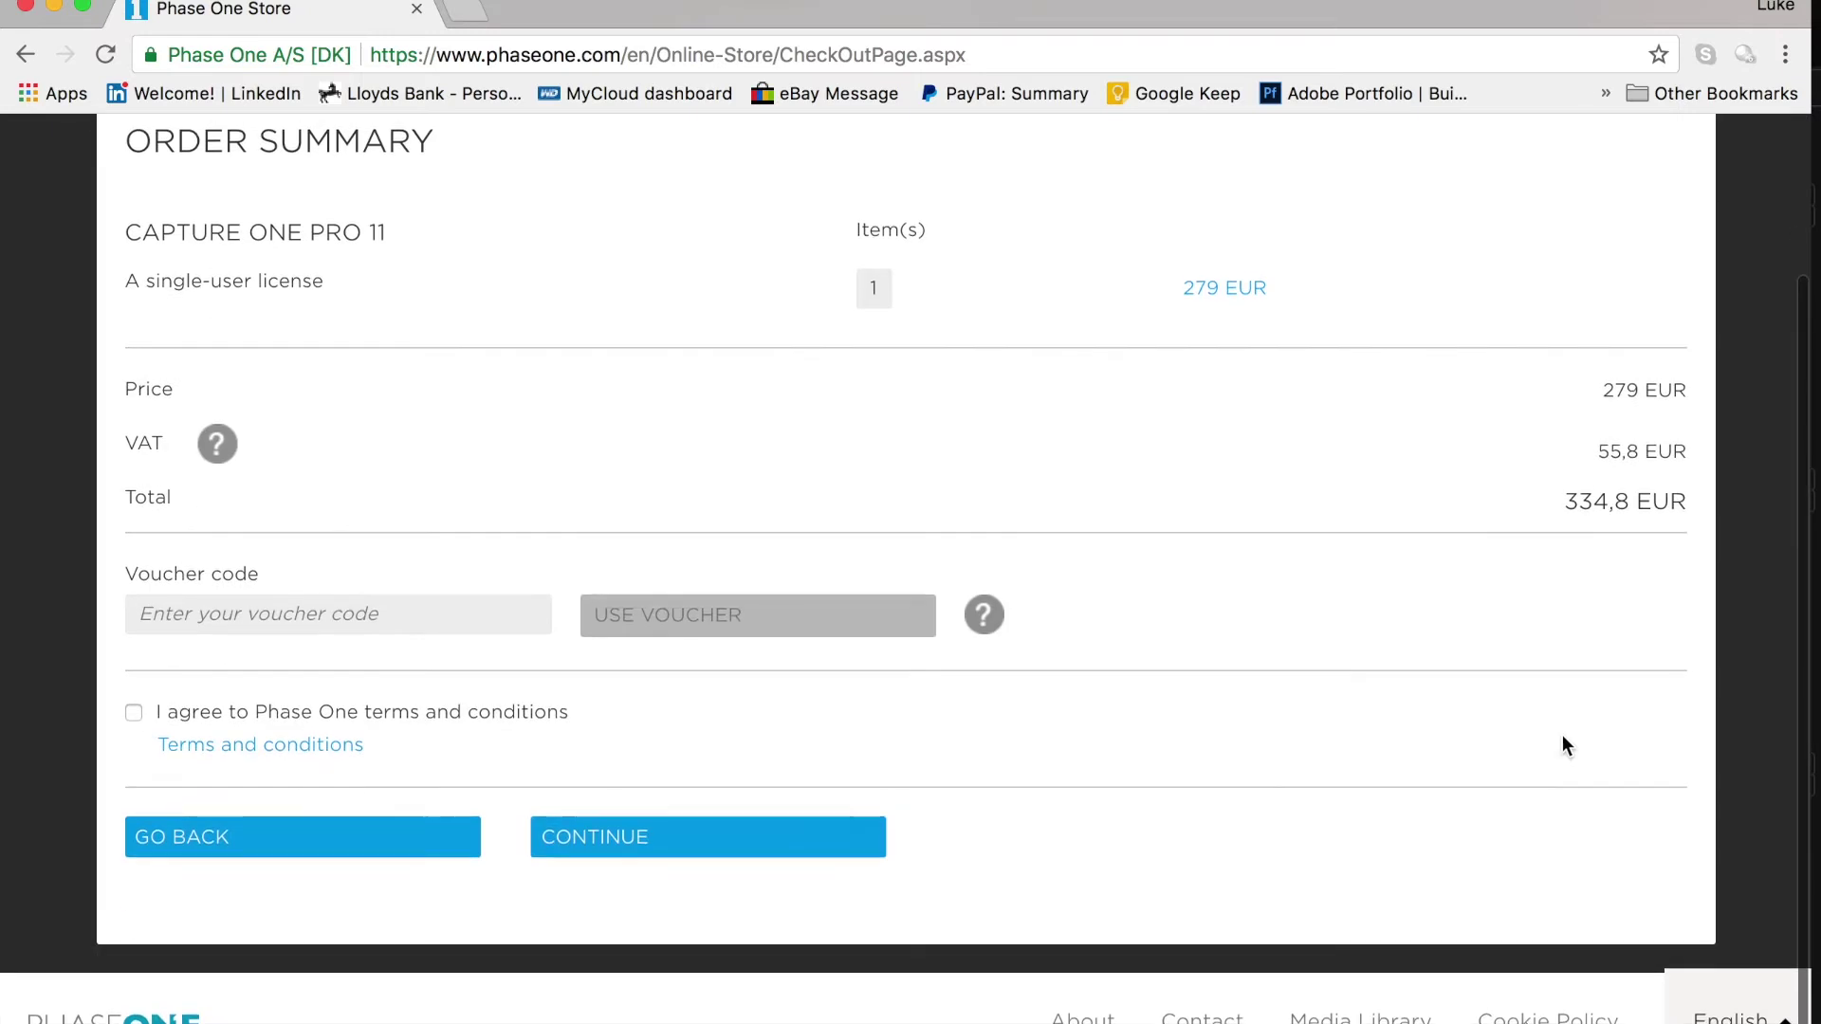
{"action": "scroll", "coordinate": [978, 608], "scroll_direction": "up", "scroll_amount": 2}
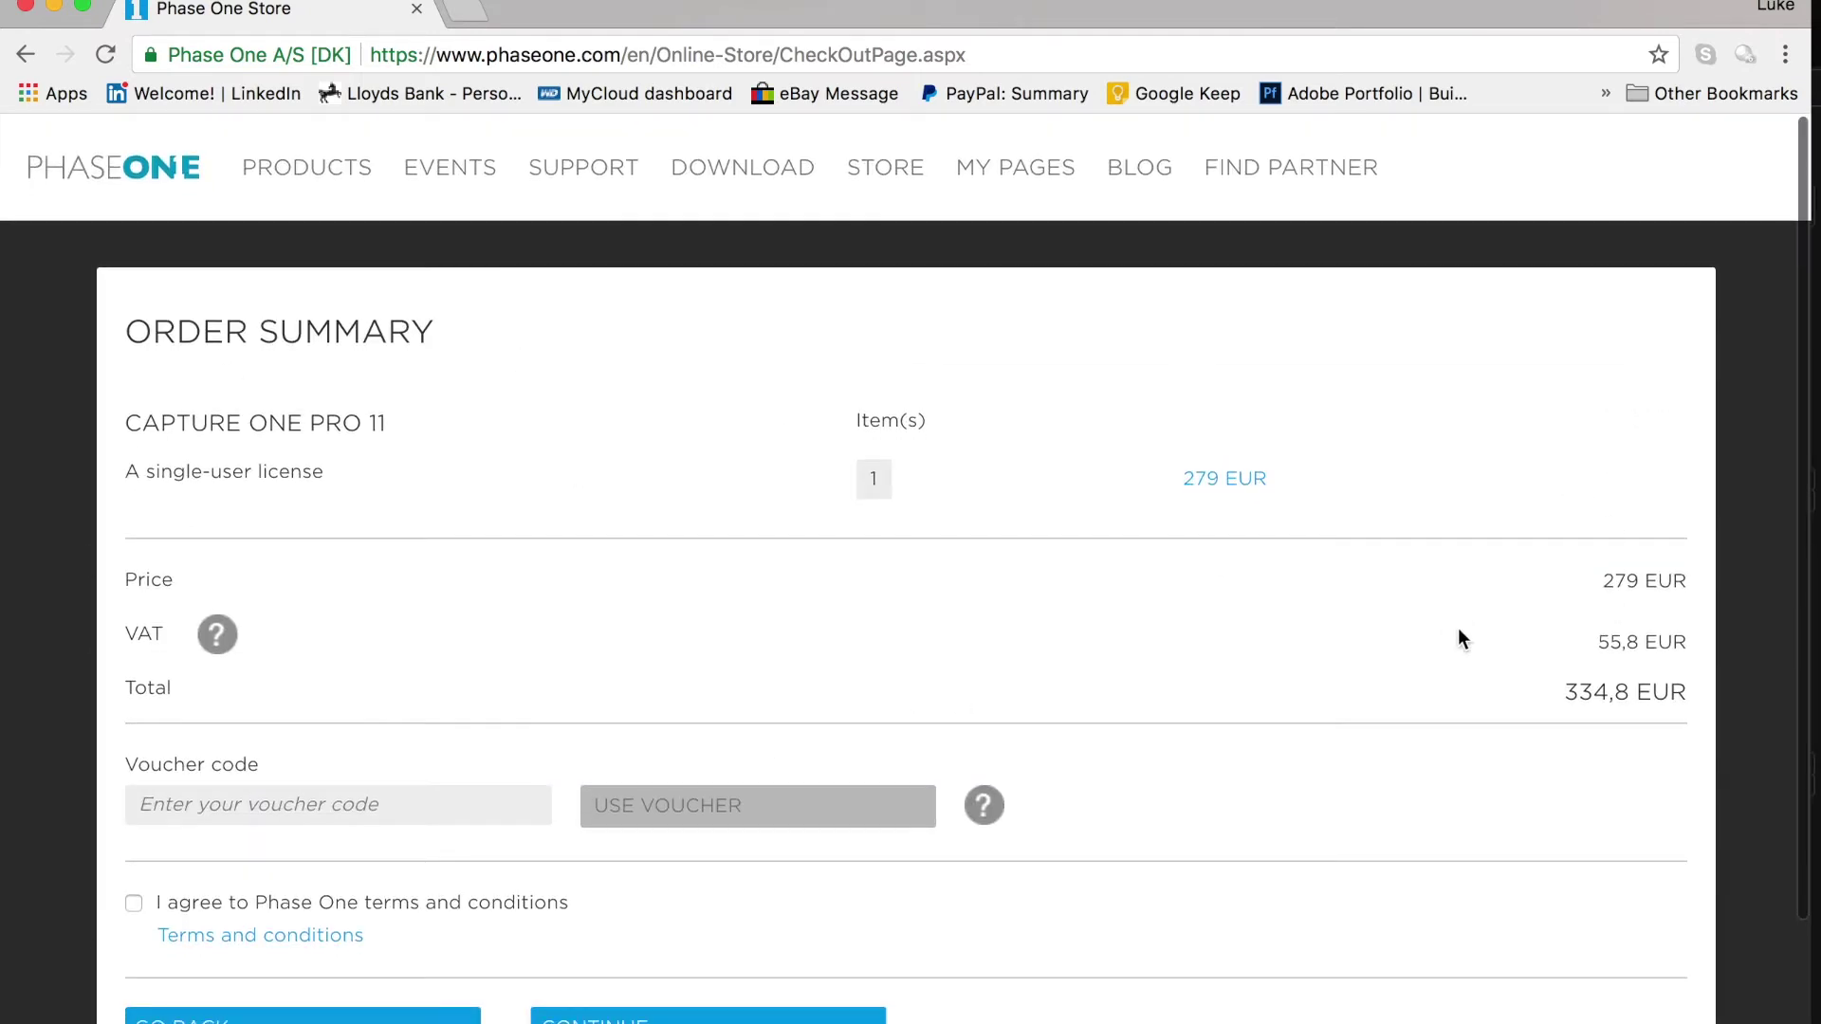
{"action": "scroll", "coordinate": [1452, 631], "scroll_direction": "down", "scroll_amount": 2}
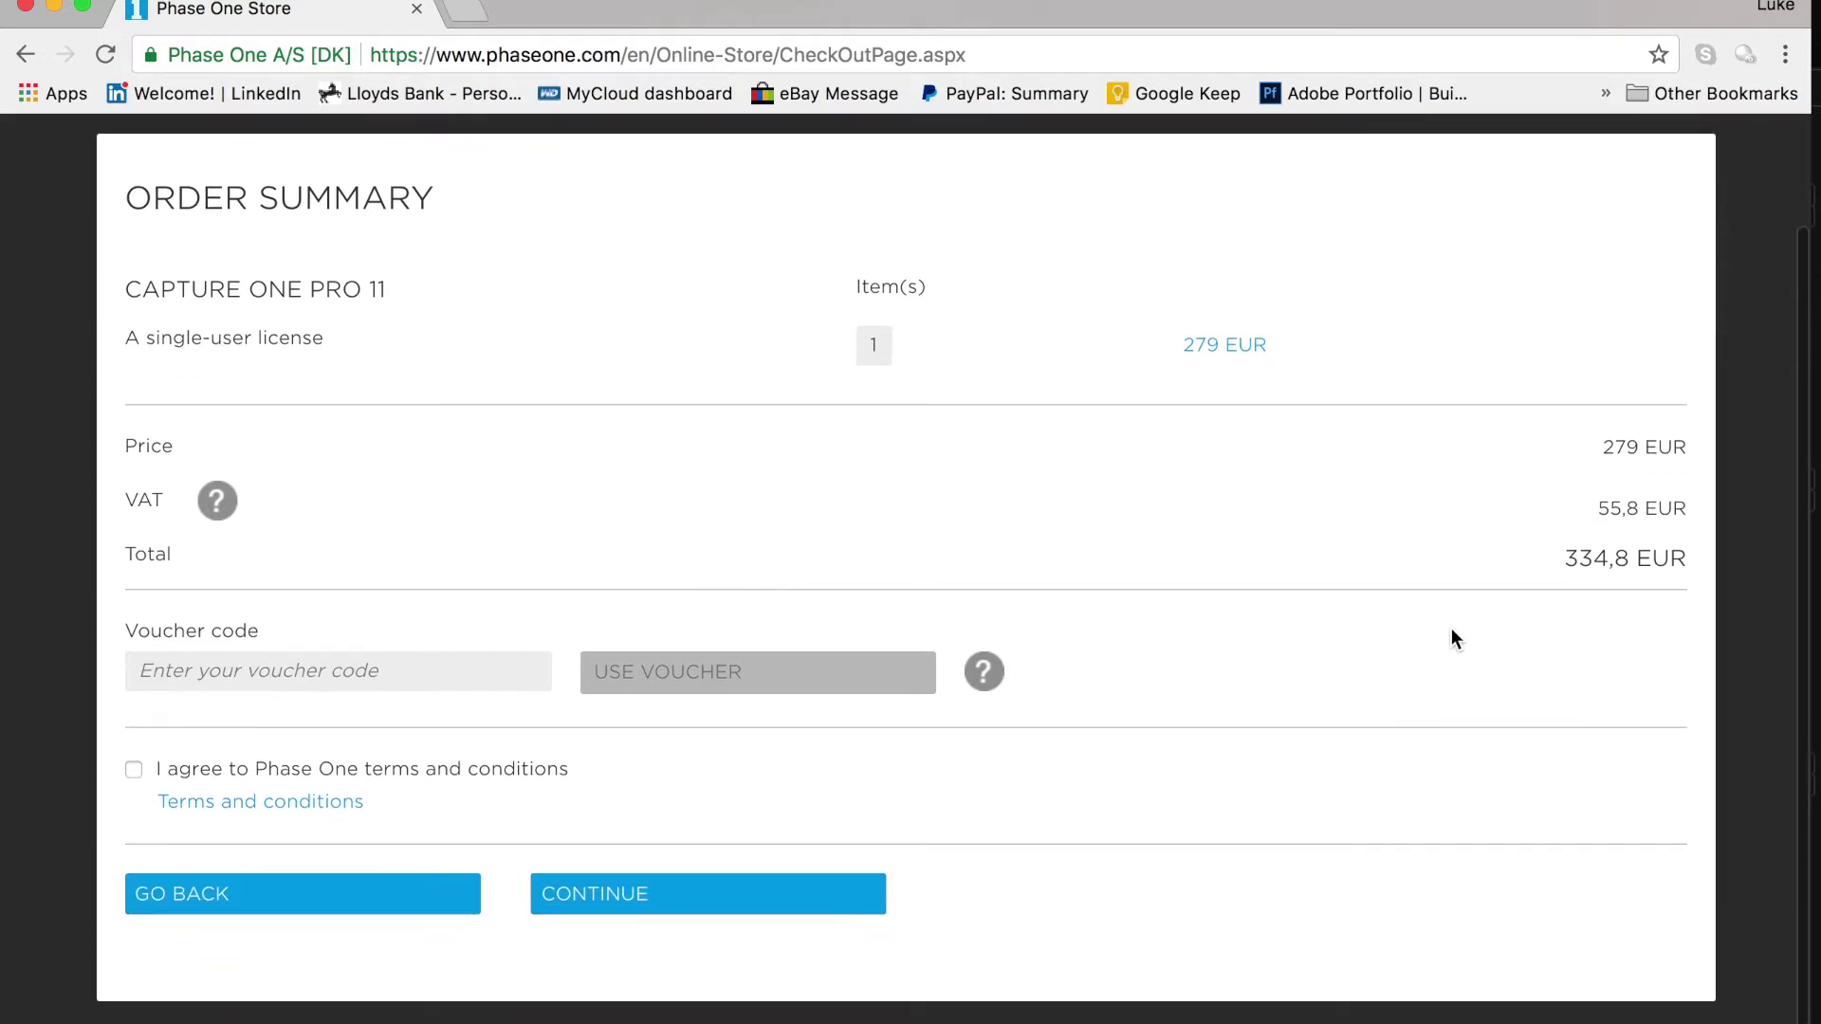
{"action": "left_click", "coordinate": [324, 661]}
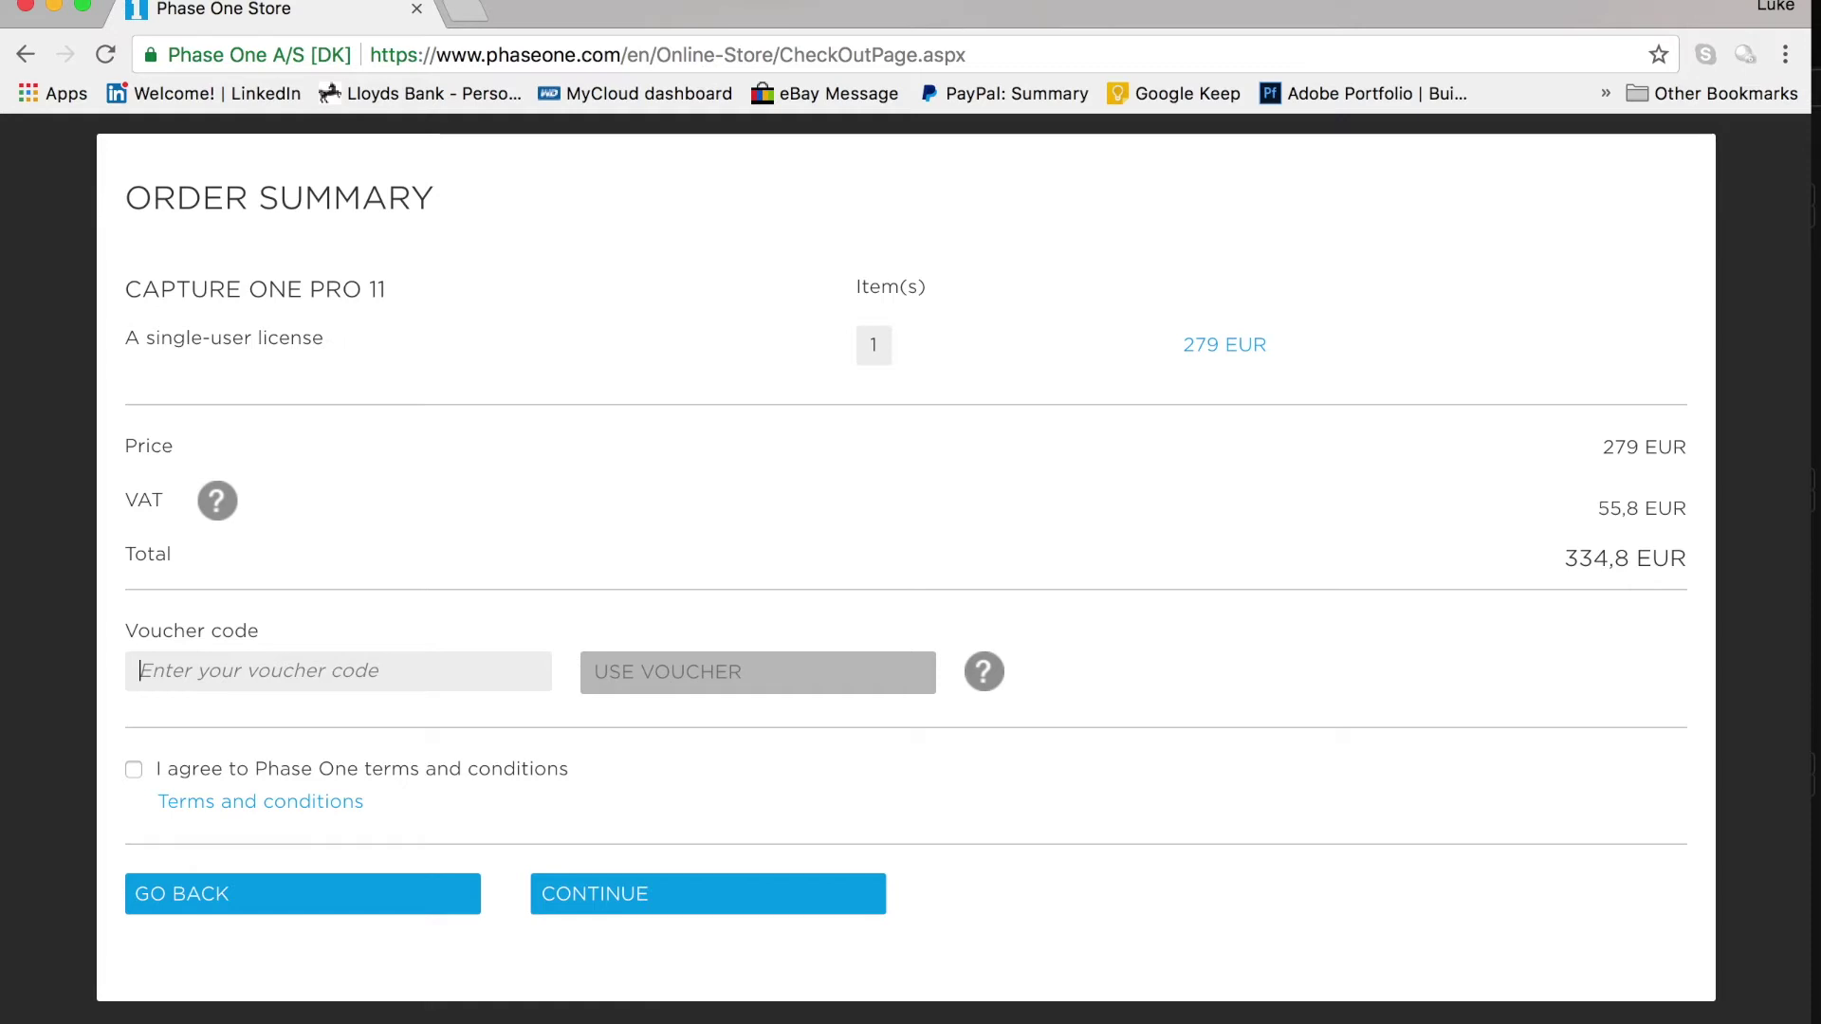
{"action": "type", "text": "AMB"}
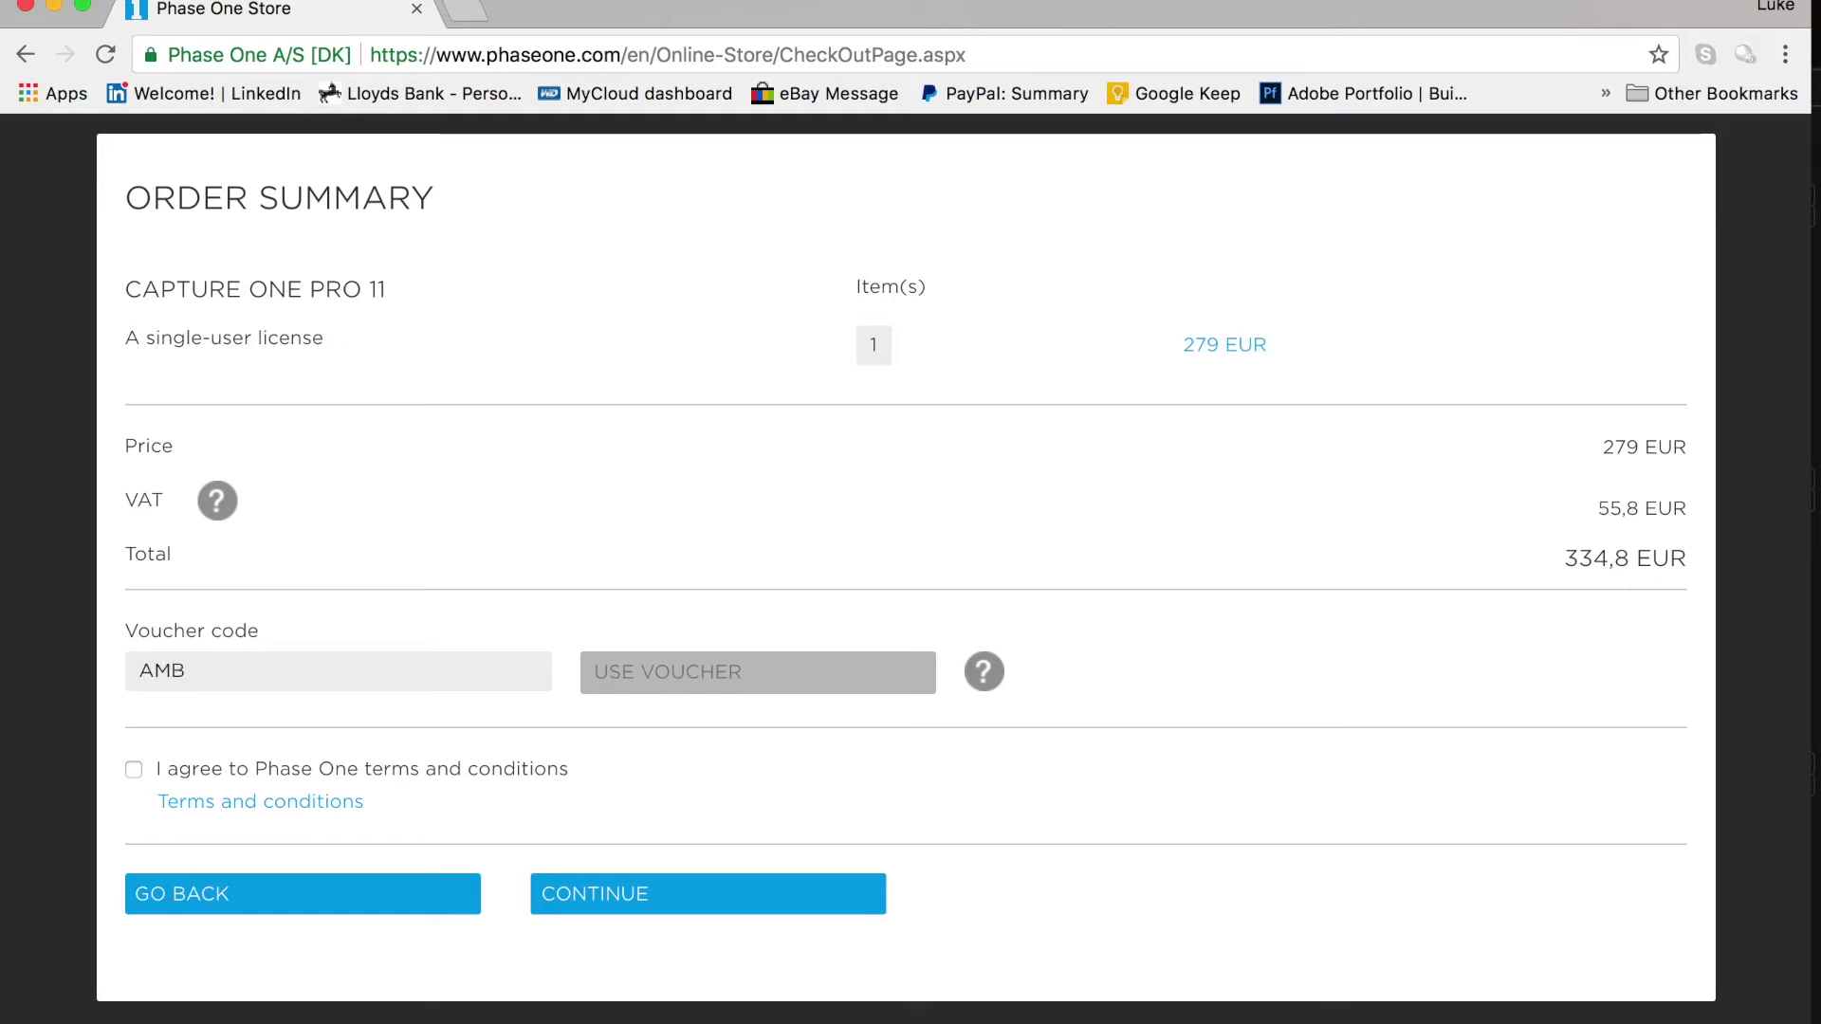
{"action": "type", "text": "LUKE"}
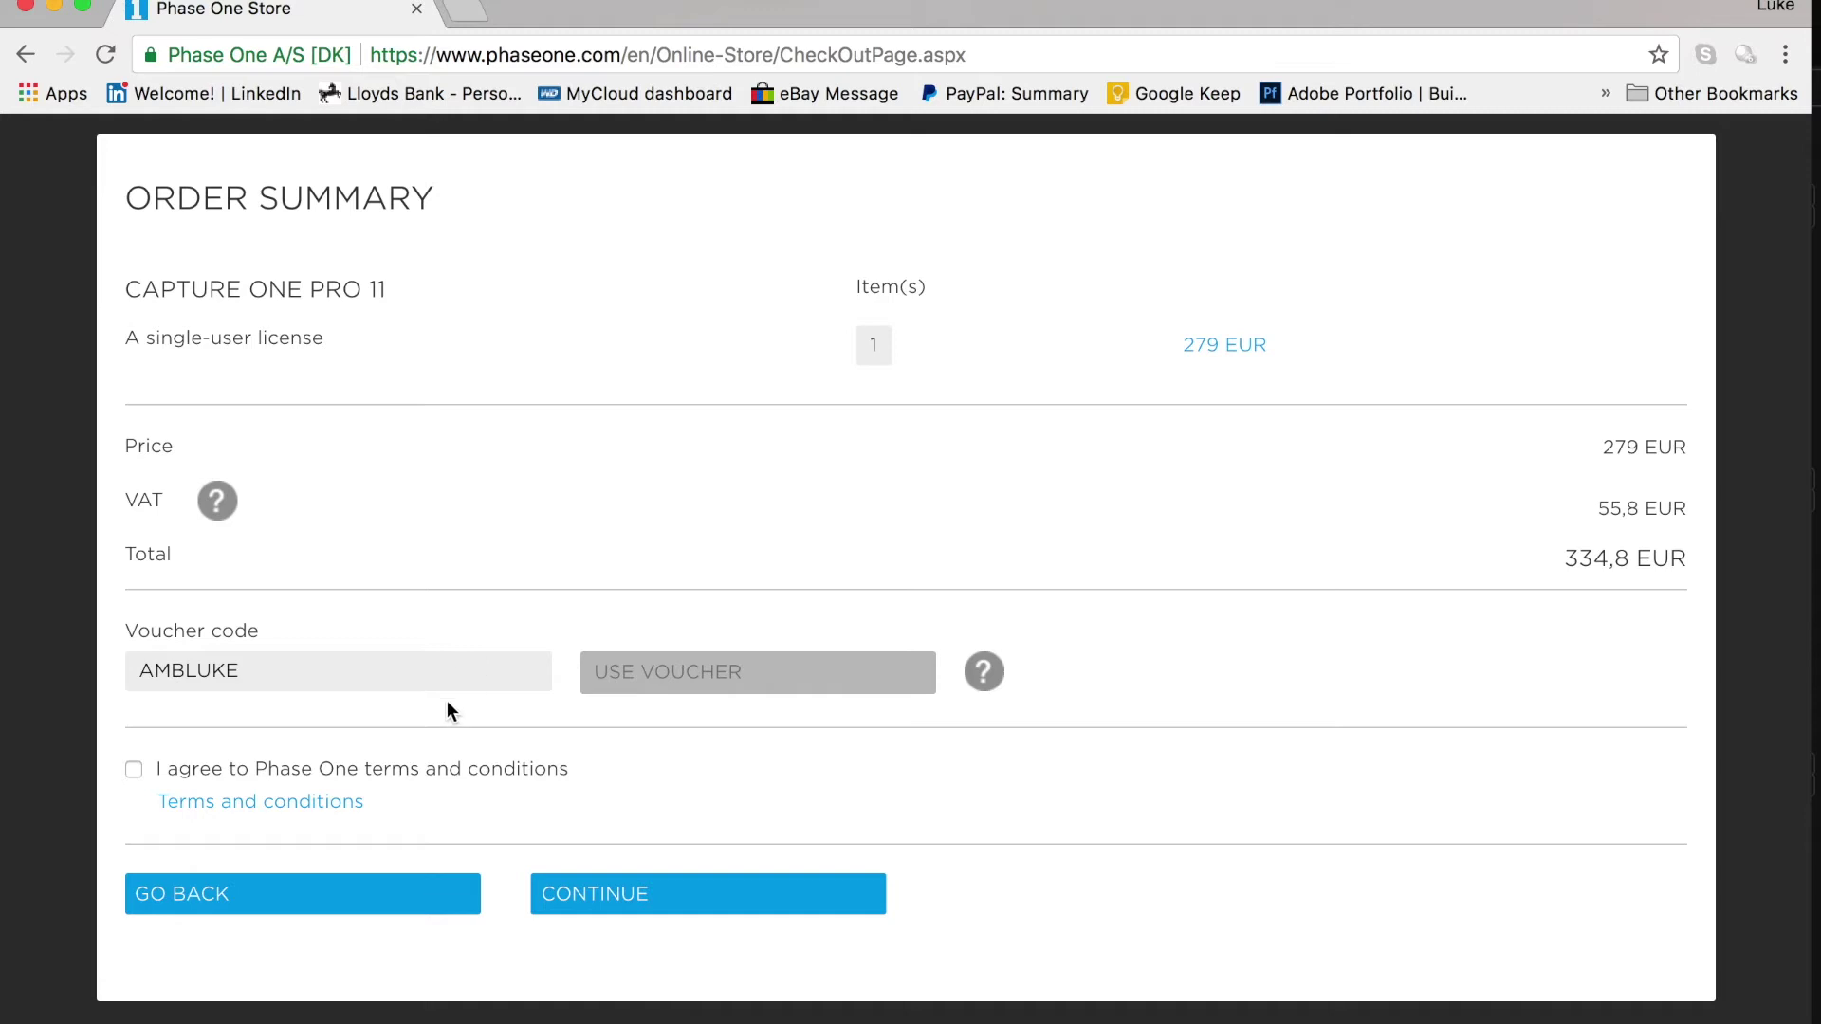
{"action": "left_click", "coordinate": [660, 673]}
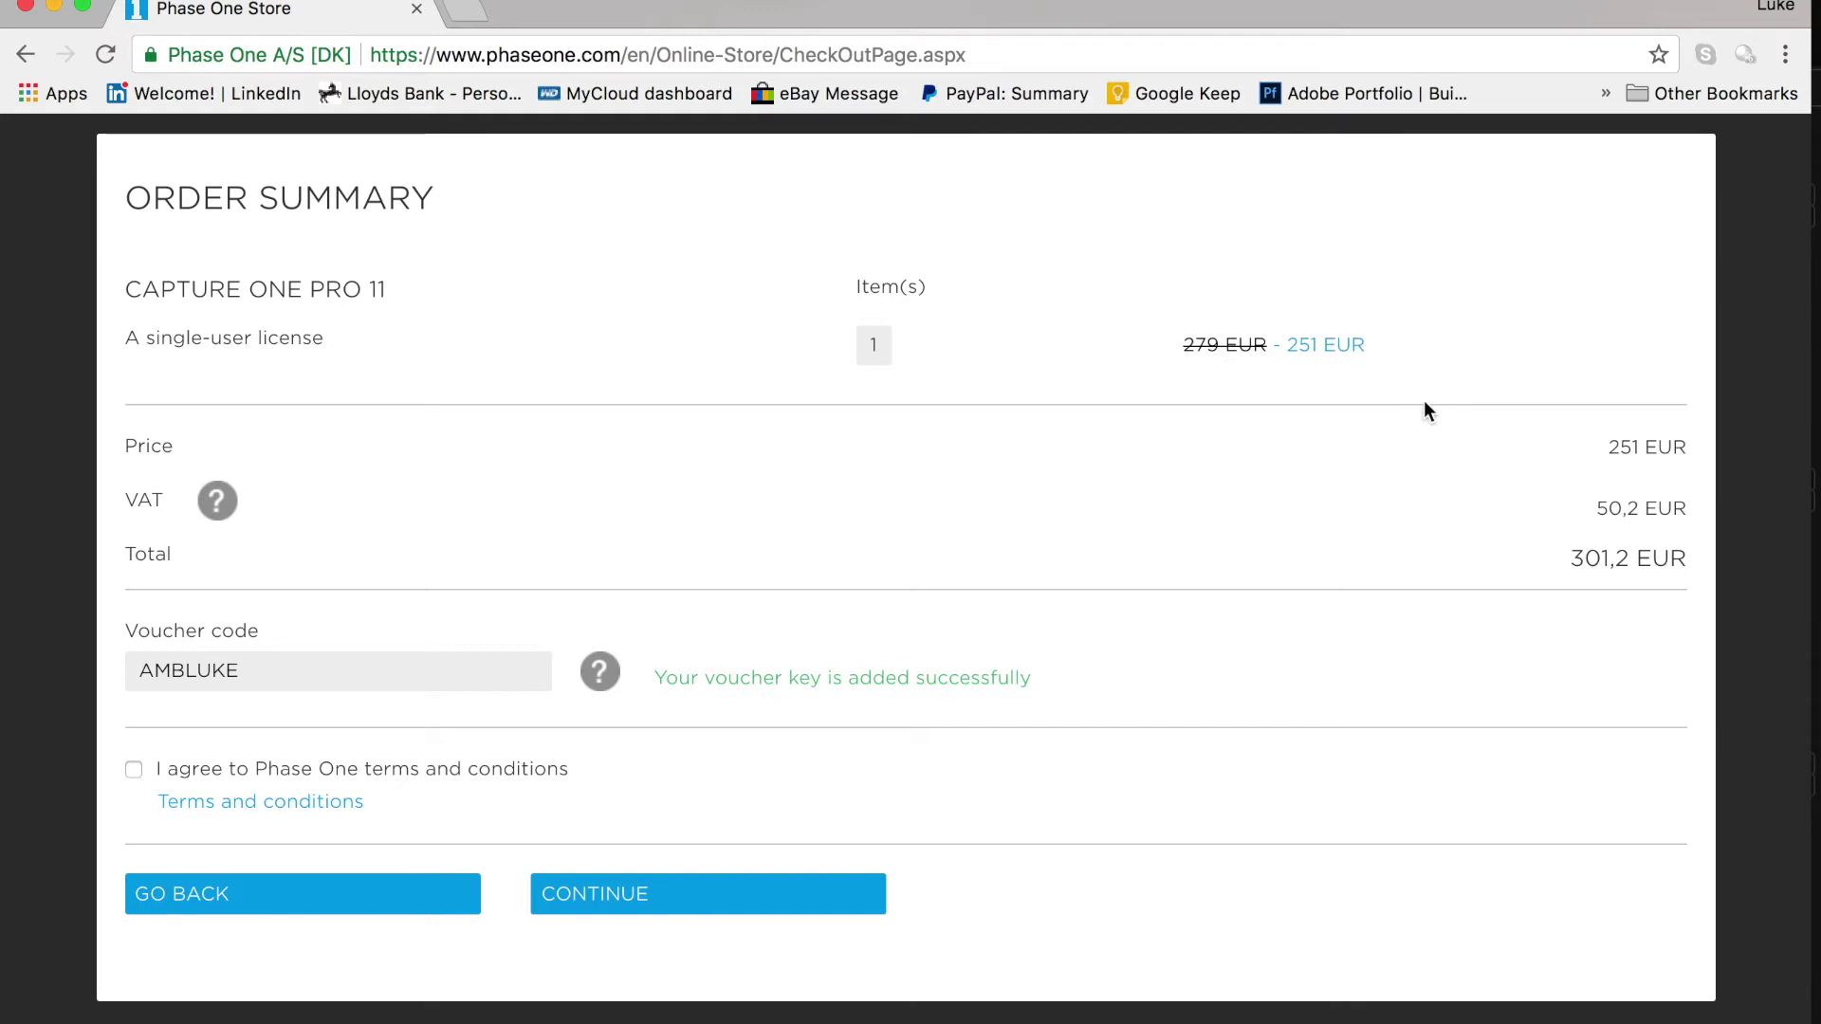
Step: Agree to the Phase One terms and conditions and continue with the order
{"action": "scroll", "coordinate": [1210, 445], "scroll_direction": "down", "scroll_amount": 1}
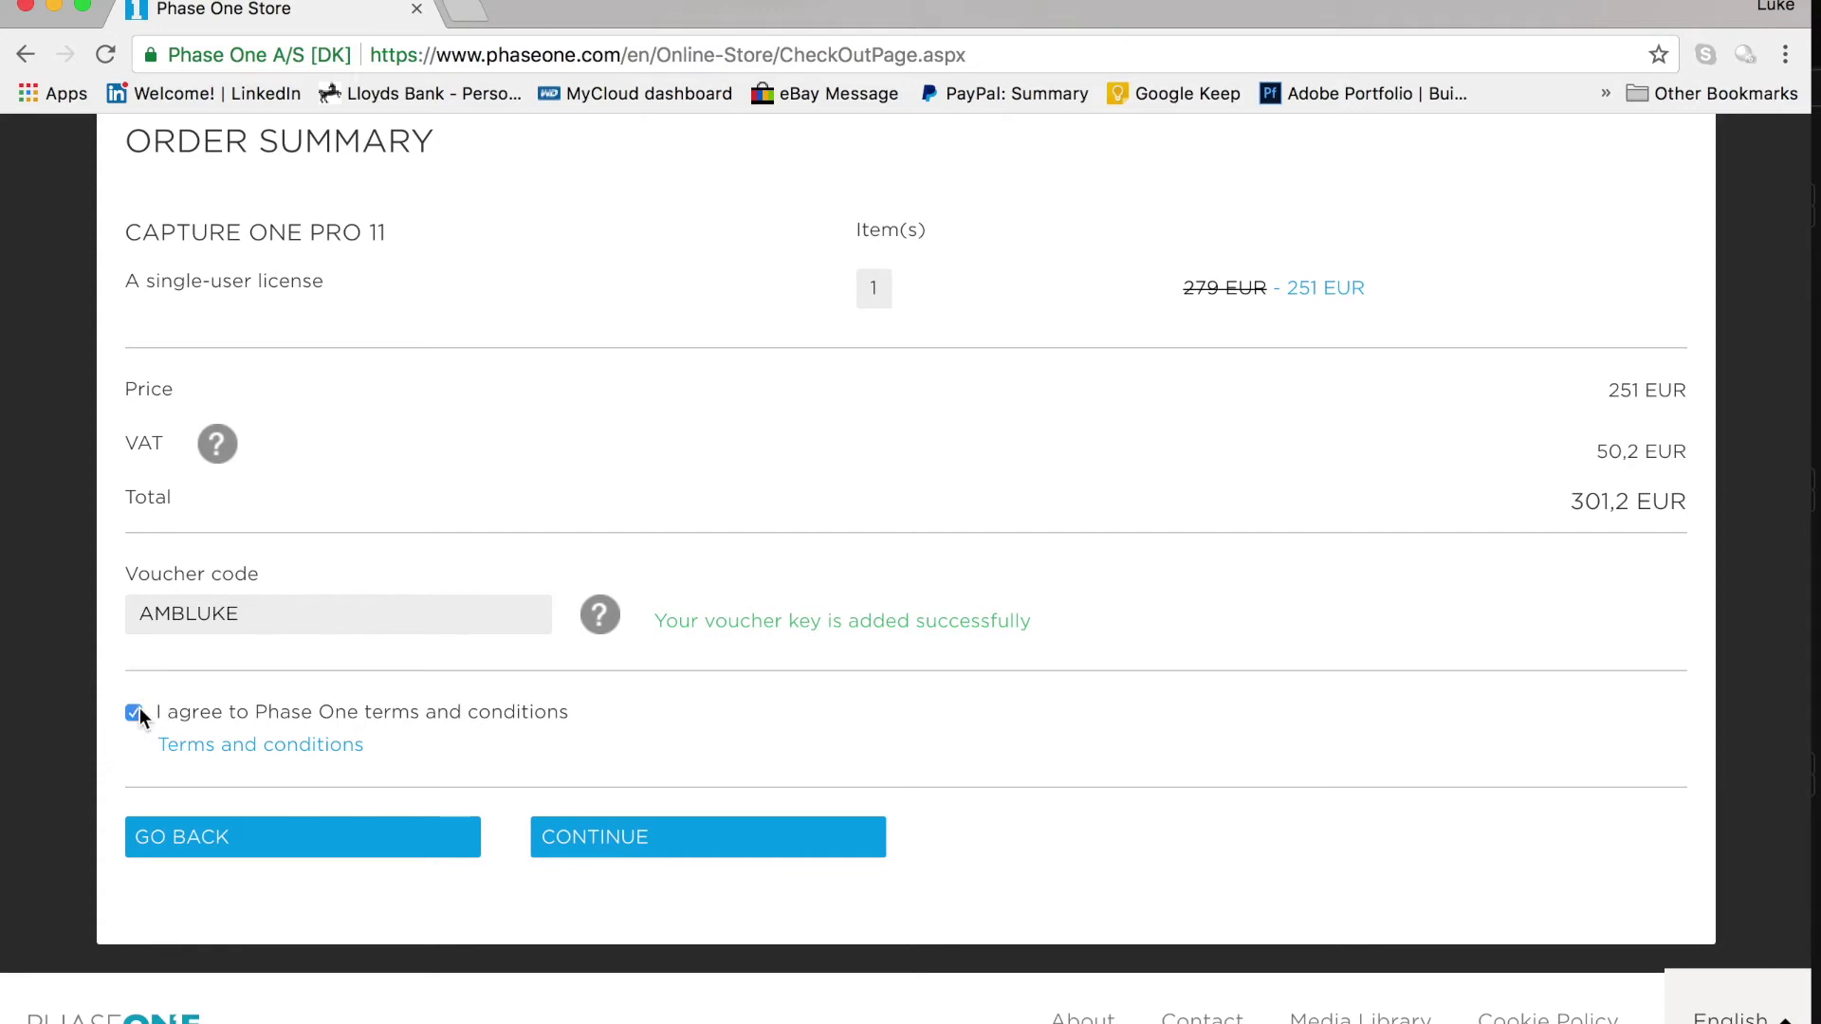
{"action": "left_click", "coordinate": [634, 840]}
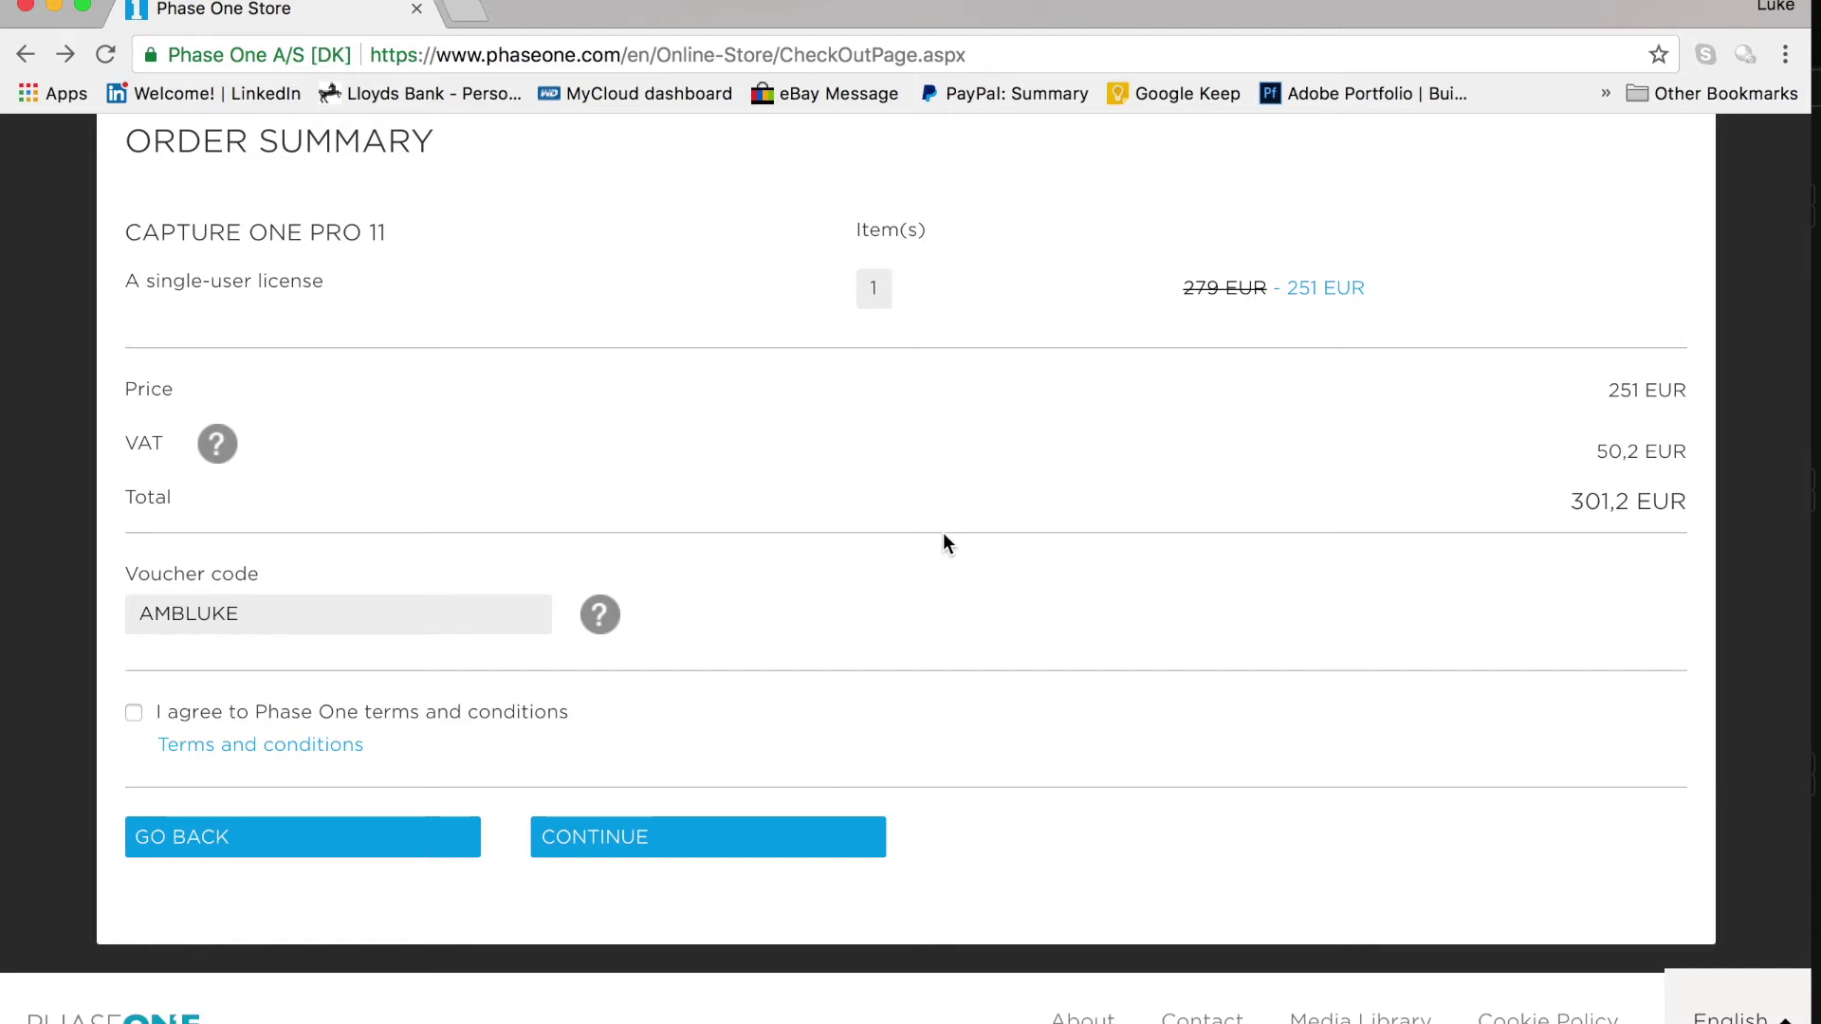
{"action": "scroll", "coordinate": [951, 594], "scroll_direction": "up", "scroll_amount": 3}
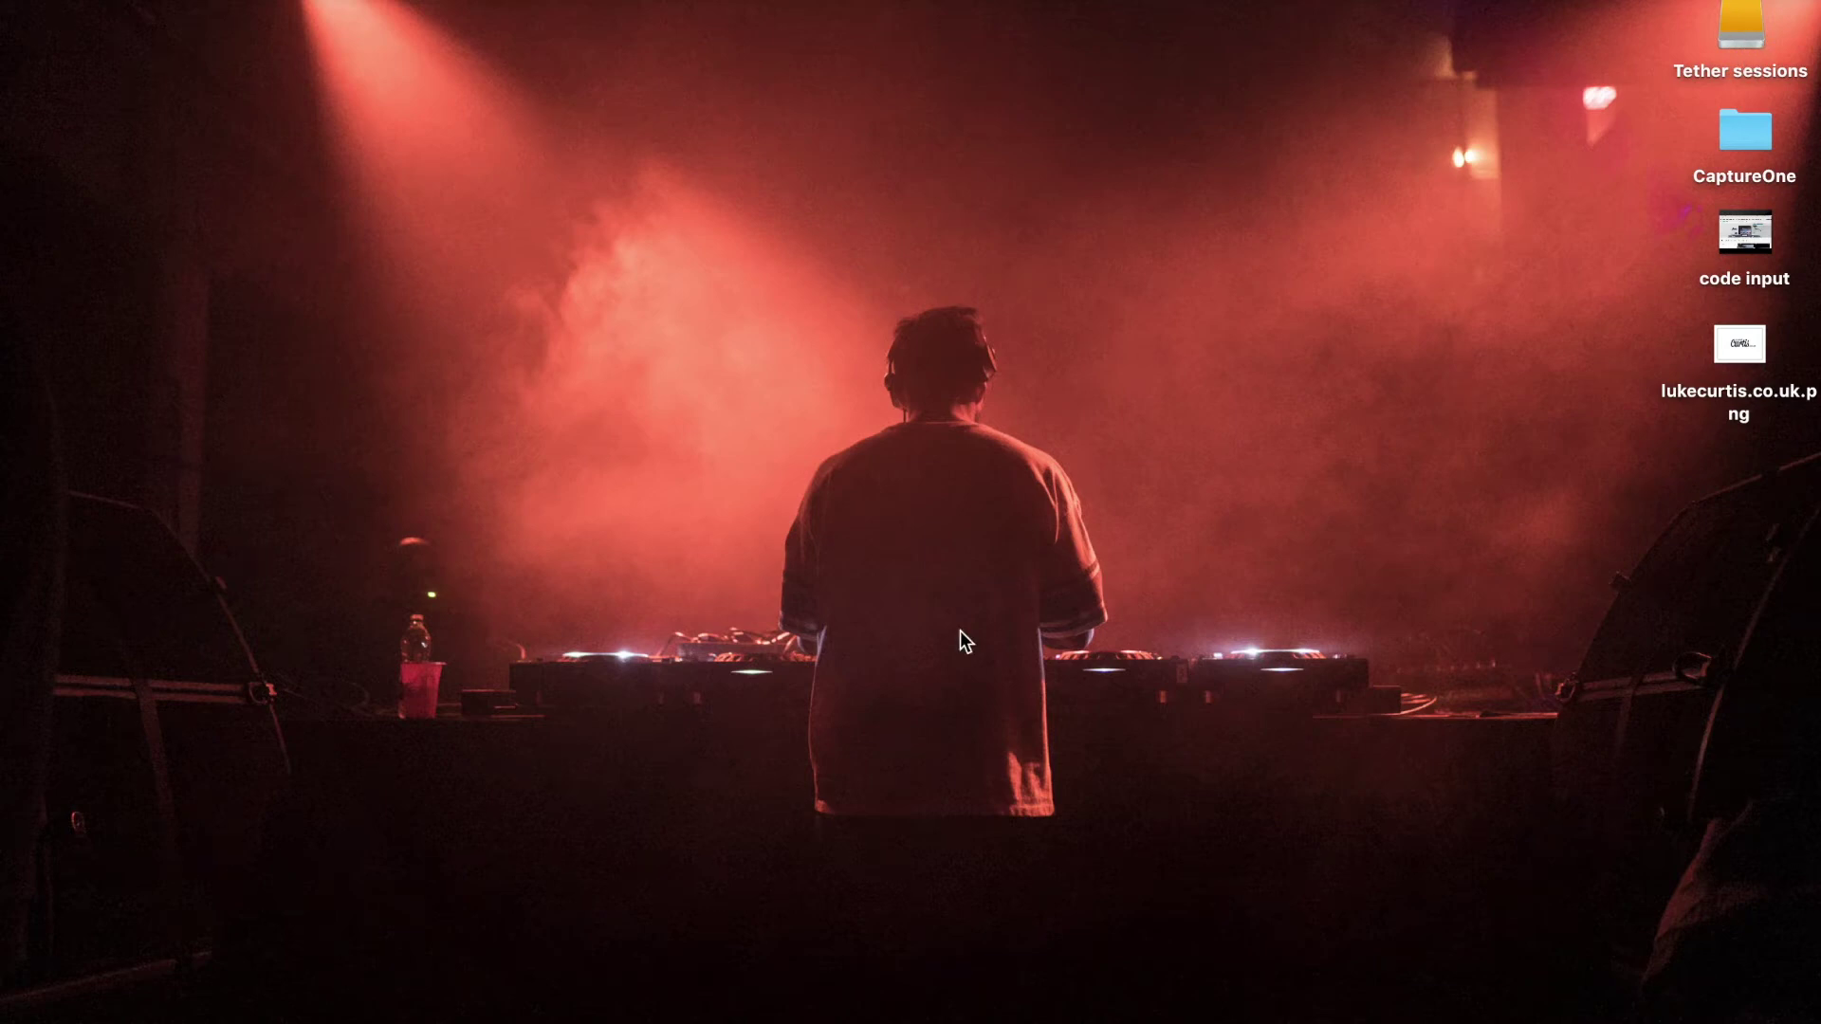
Step: Switch to Capture One 11 by launching it from the desktop
{"action": "mouse_move", "coordinate": [344, 1018]}
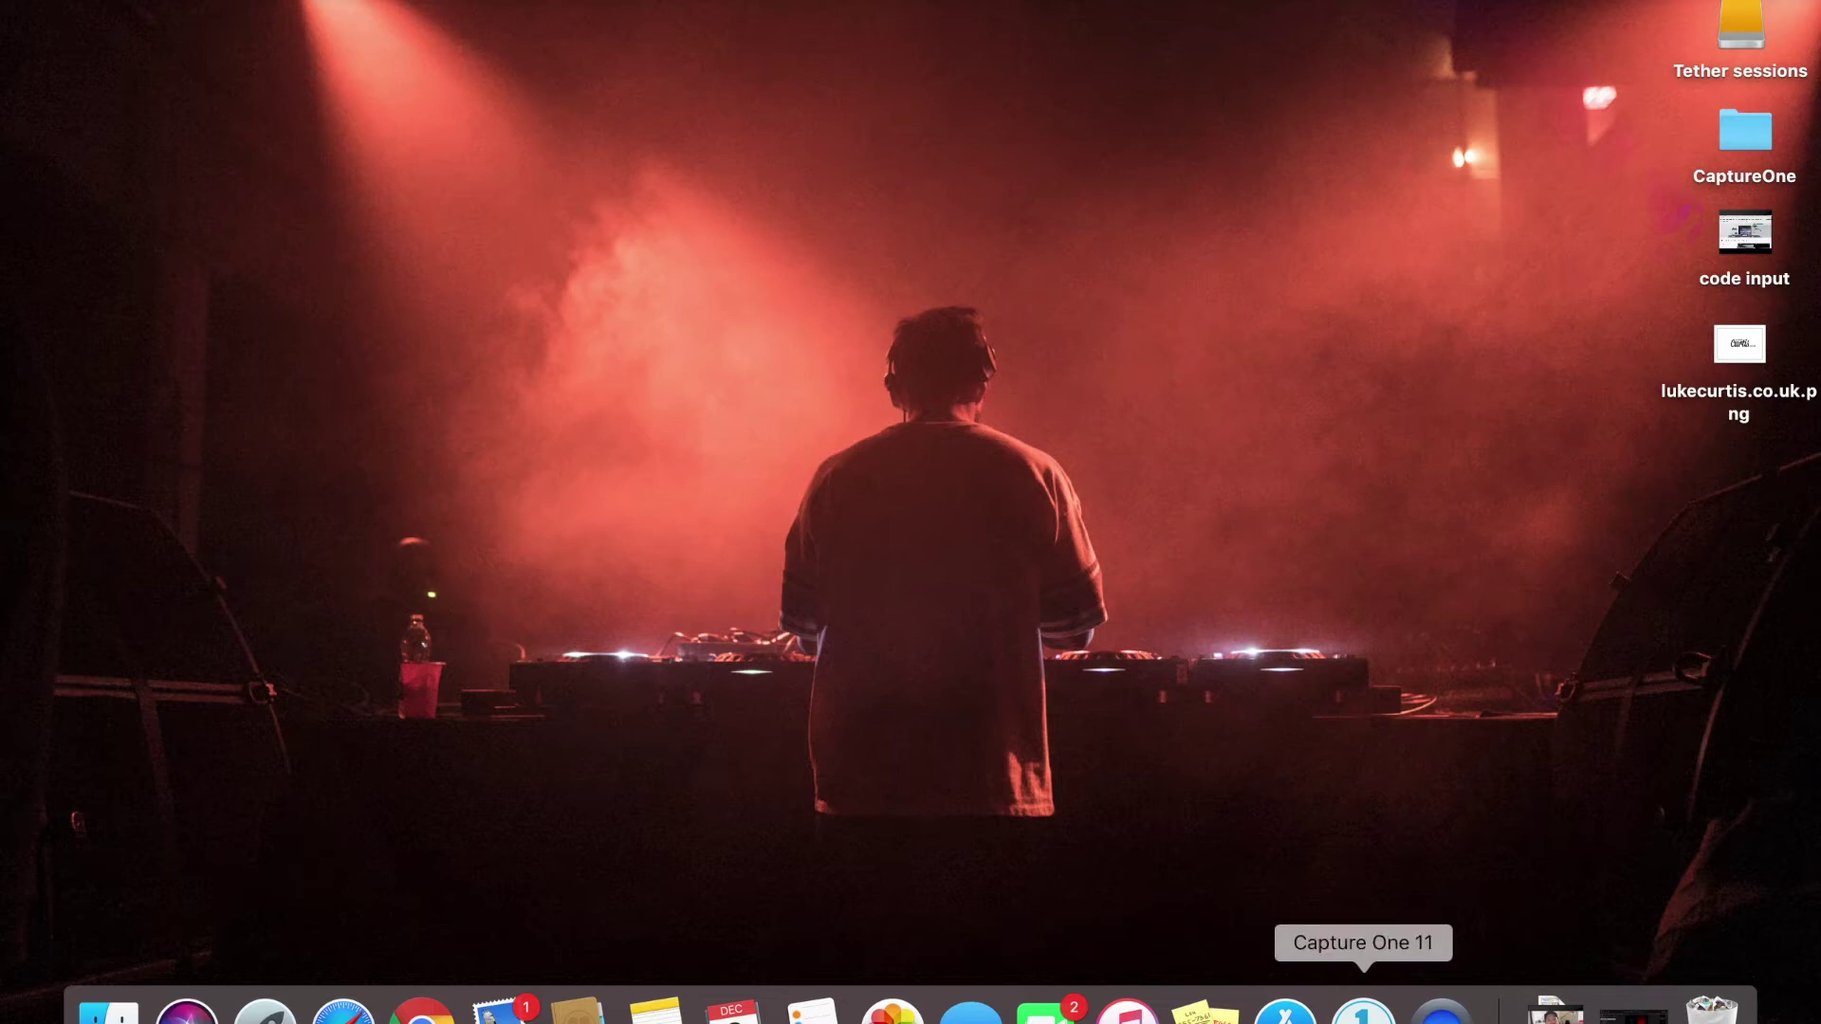
{"action": "left_click", "coordinate": [1363, 1013]}
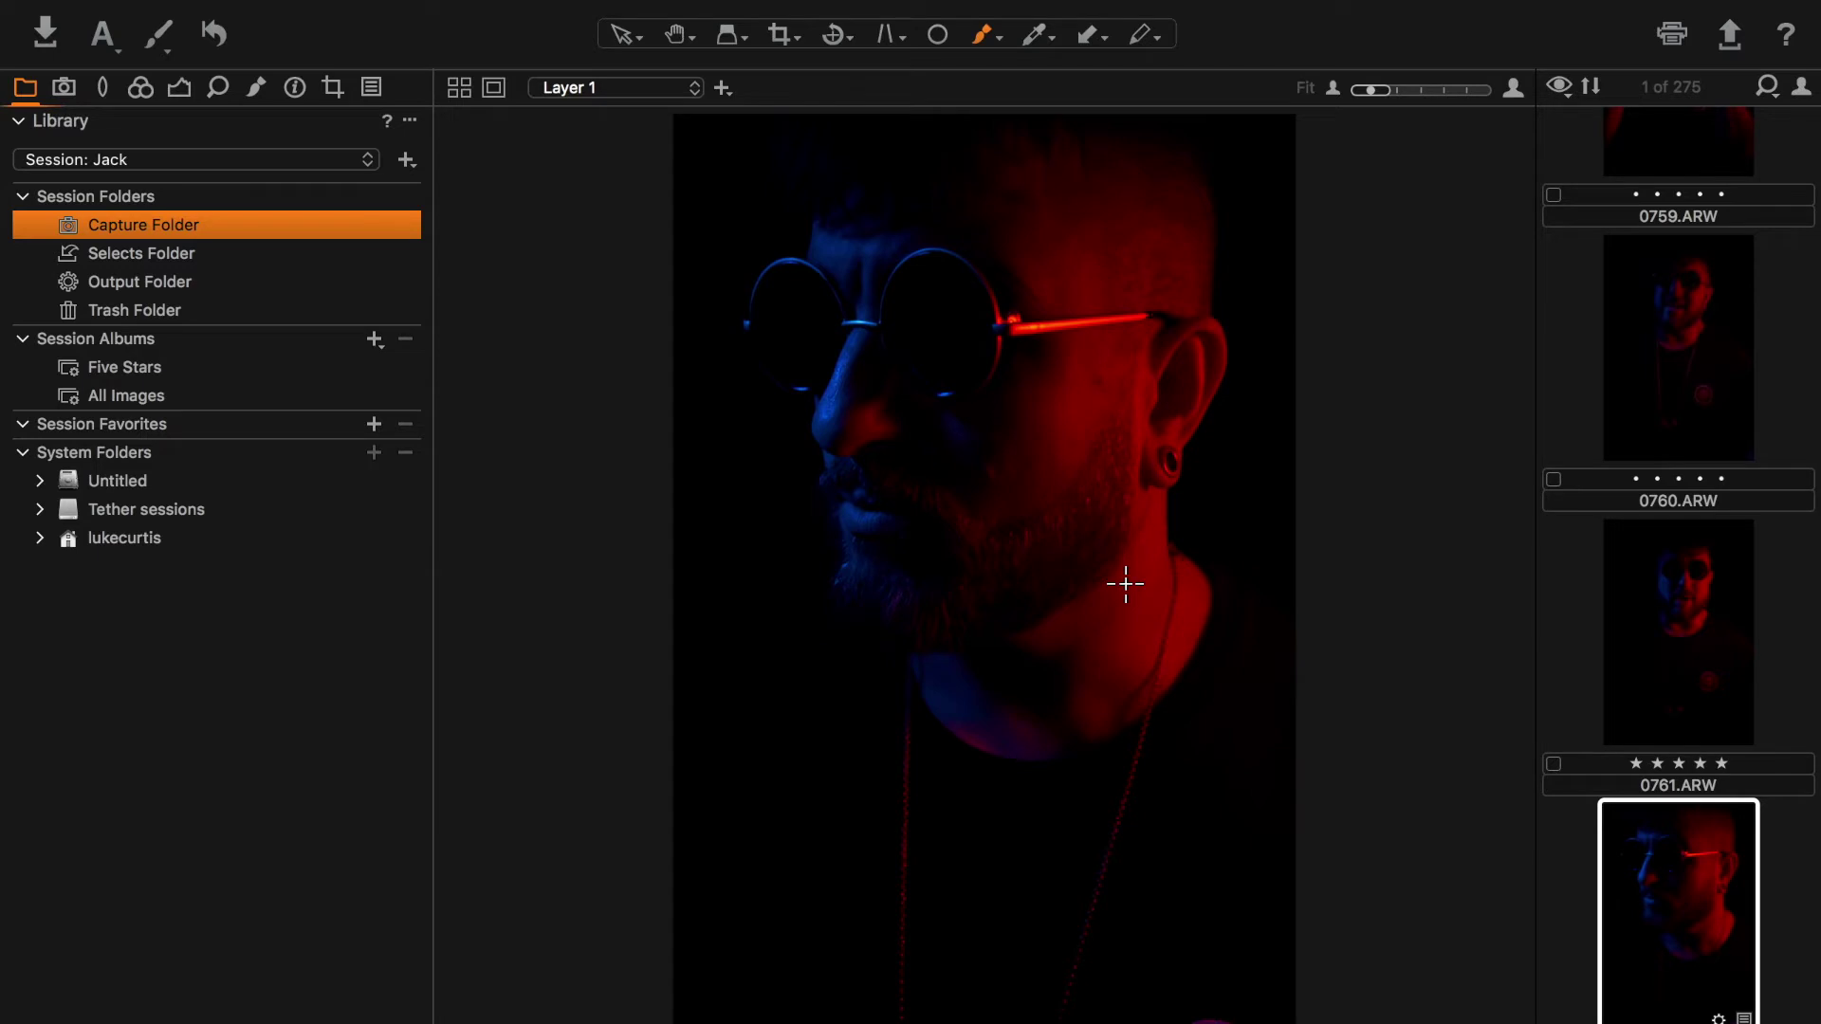
Step: Look through the portrait thumbnails in the session's Capture Folder, from about 0736.ARW to 0775.ARW
{"action": "scroll", "coordinate": [1719, 560], "scroll_direction": "up", "scroll_amount": 10}
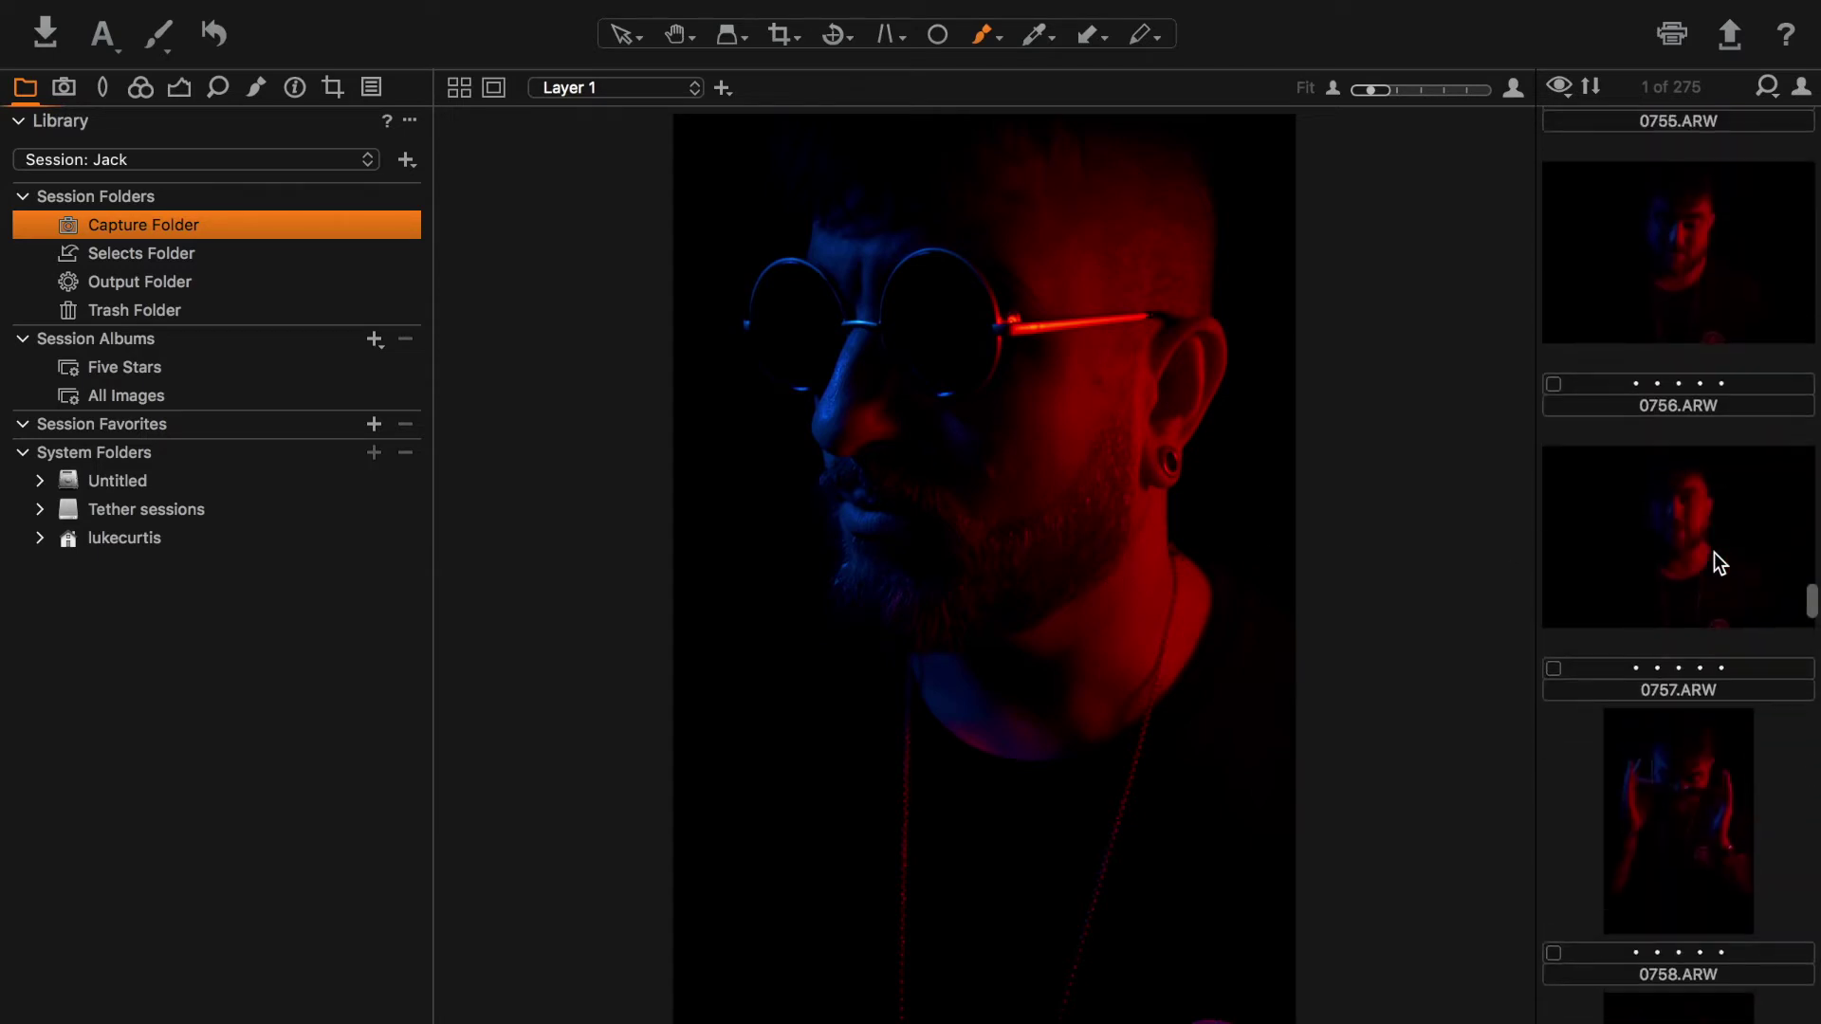
{"action": "scroll", "coordinate": [1715, 554], "scroll_direction": "up", "scroll_amount": 20}
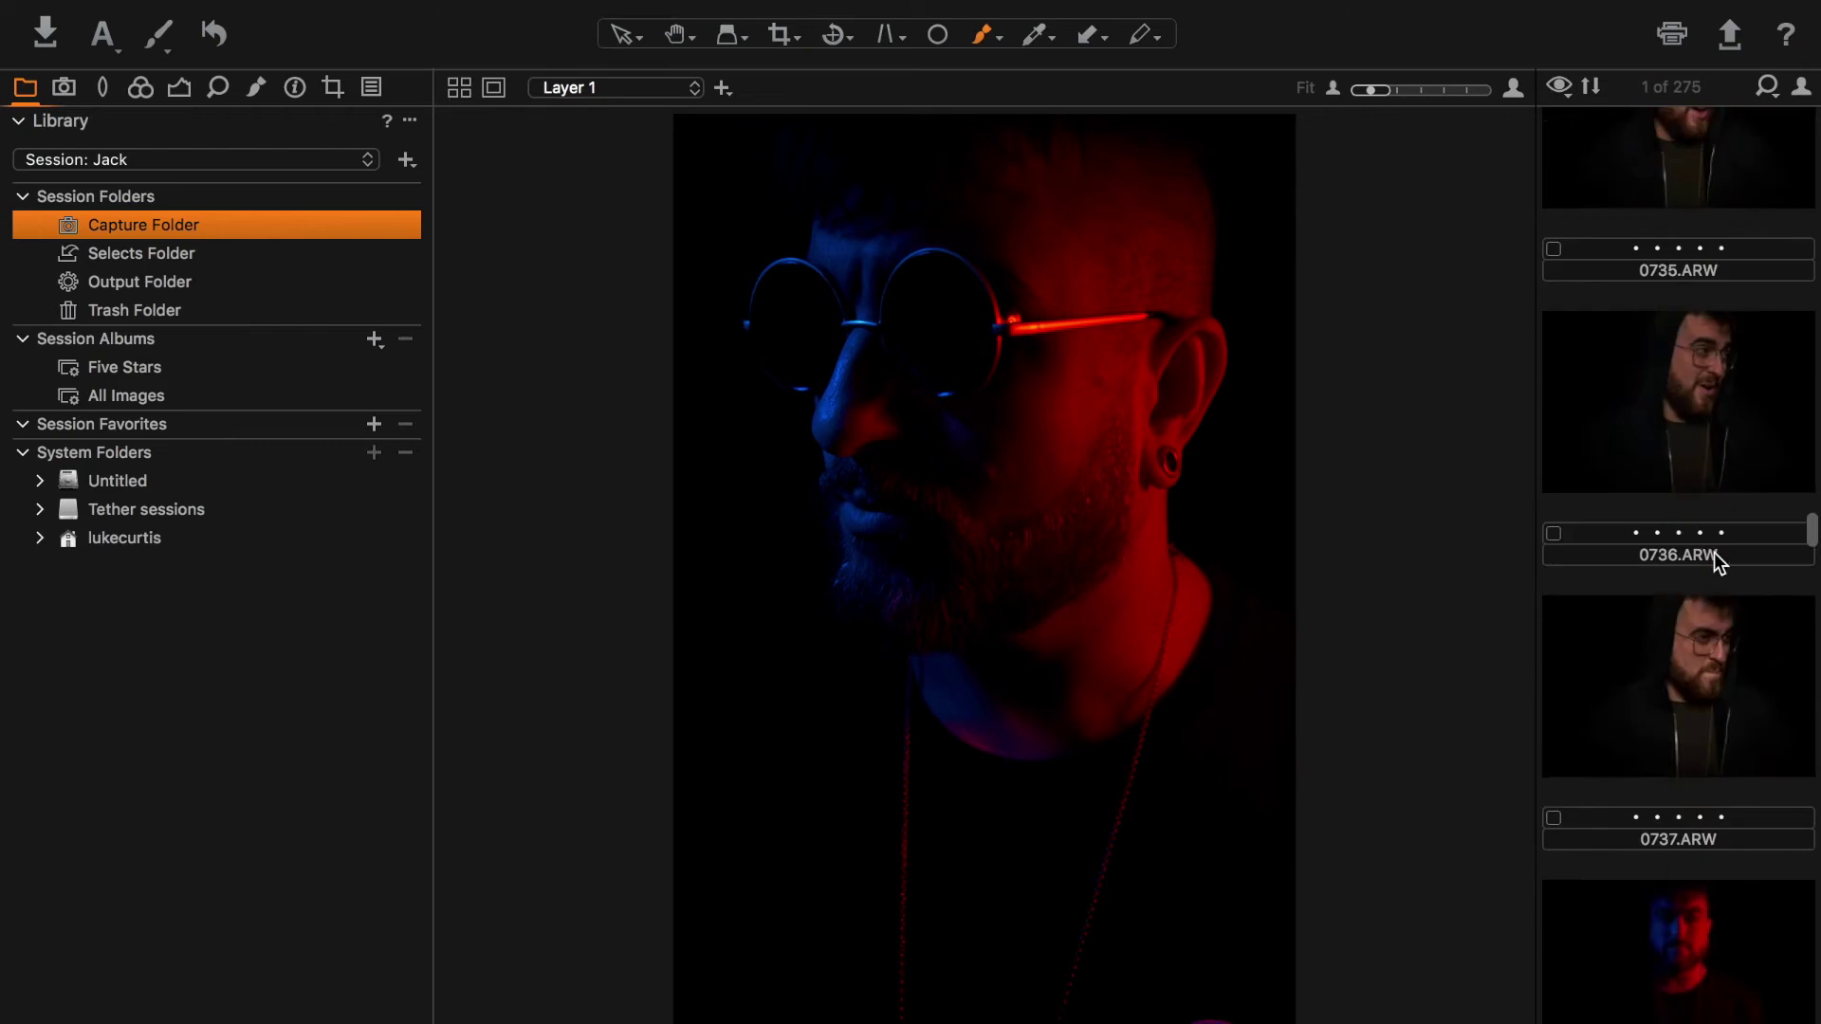
{"action": "scroll", "coordinate": [1714, 553], "scroll_direction": "down", "scroll_amount": 20}
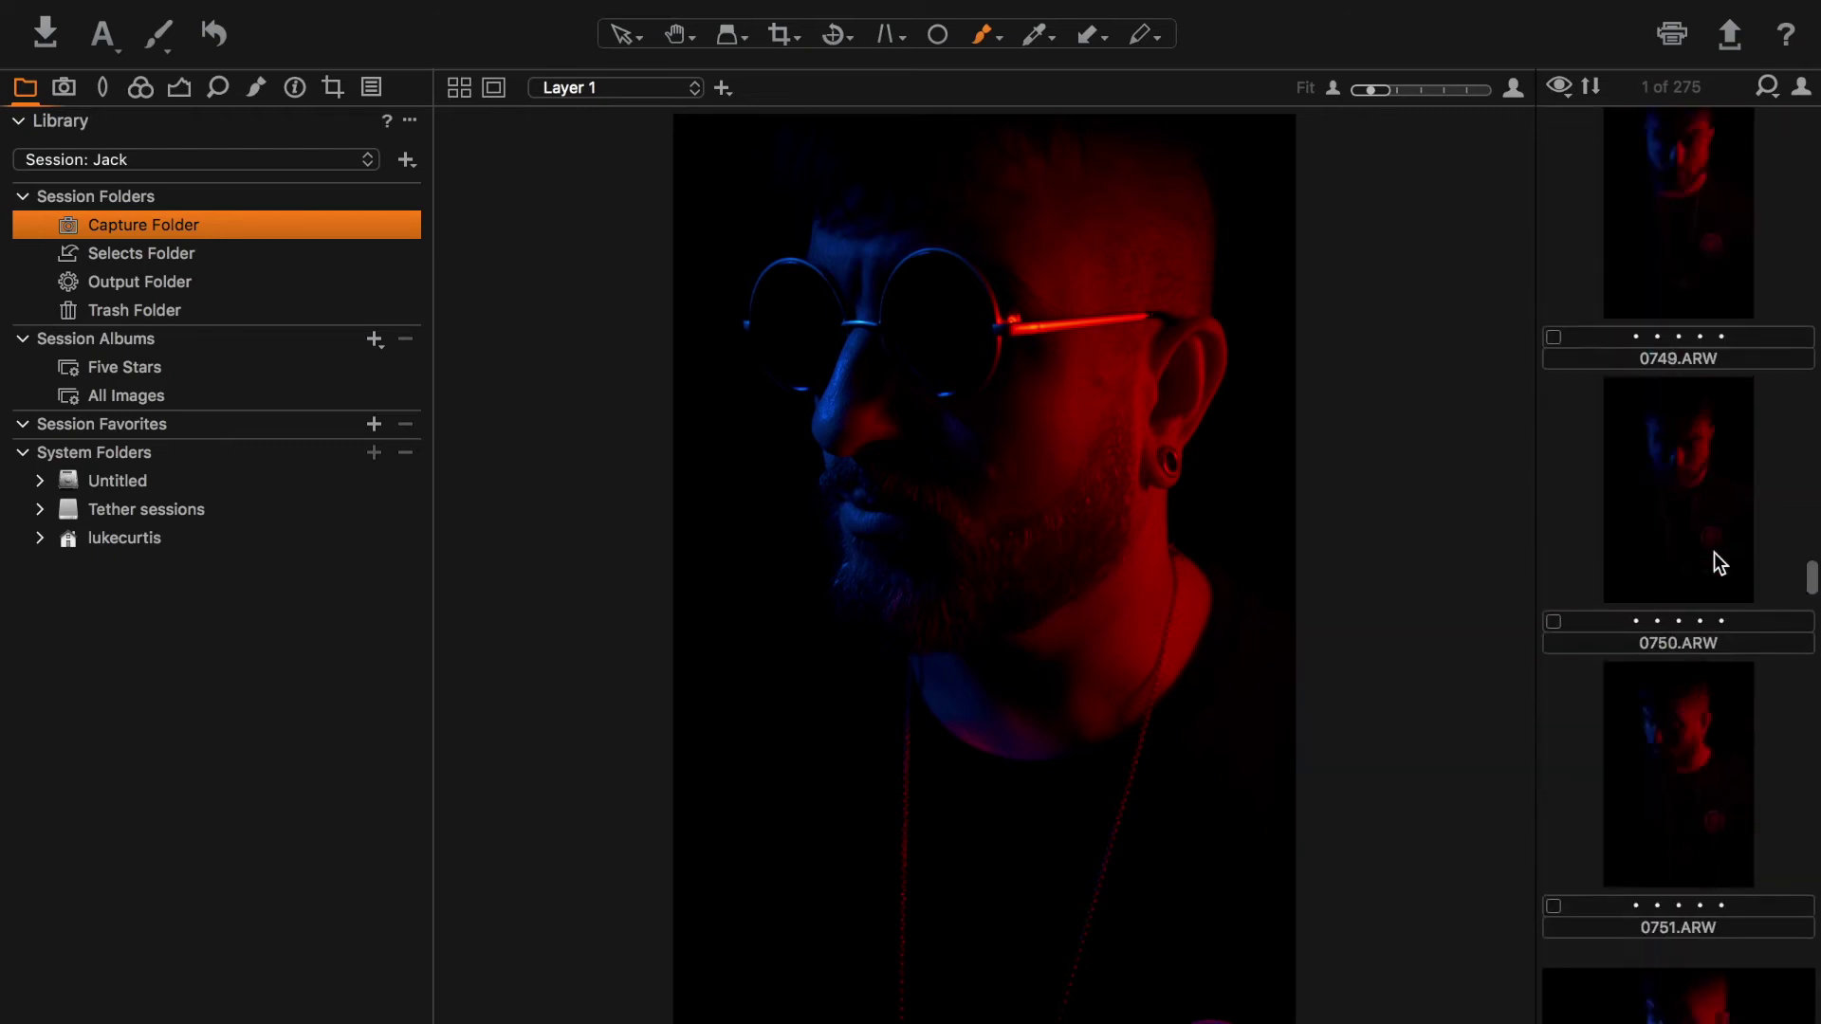
{"action": "scroll", "coordinate": [1715, 552], "scroll_direction": "down", "scroll_amount": 8}
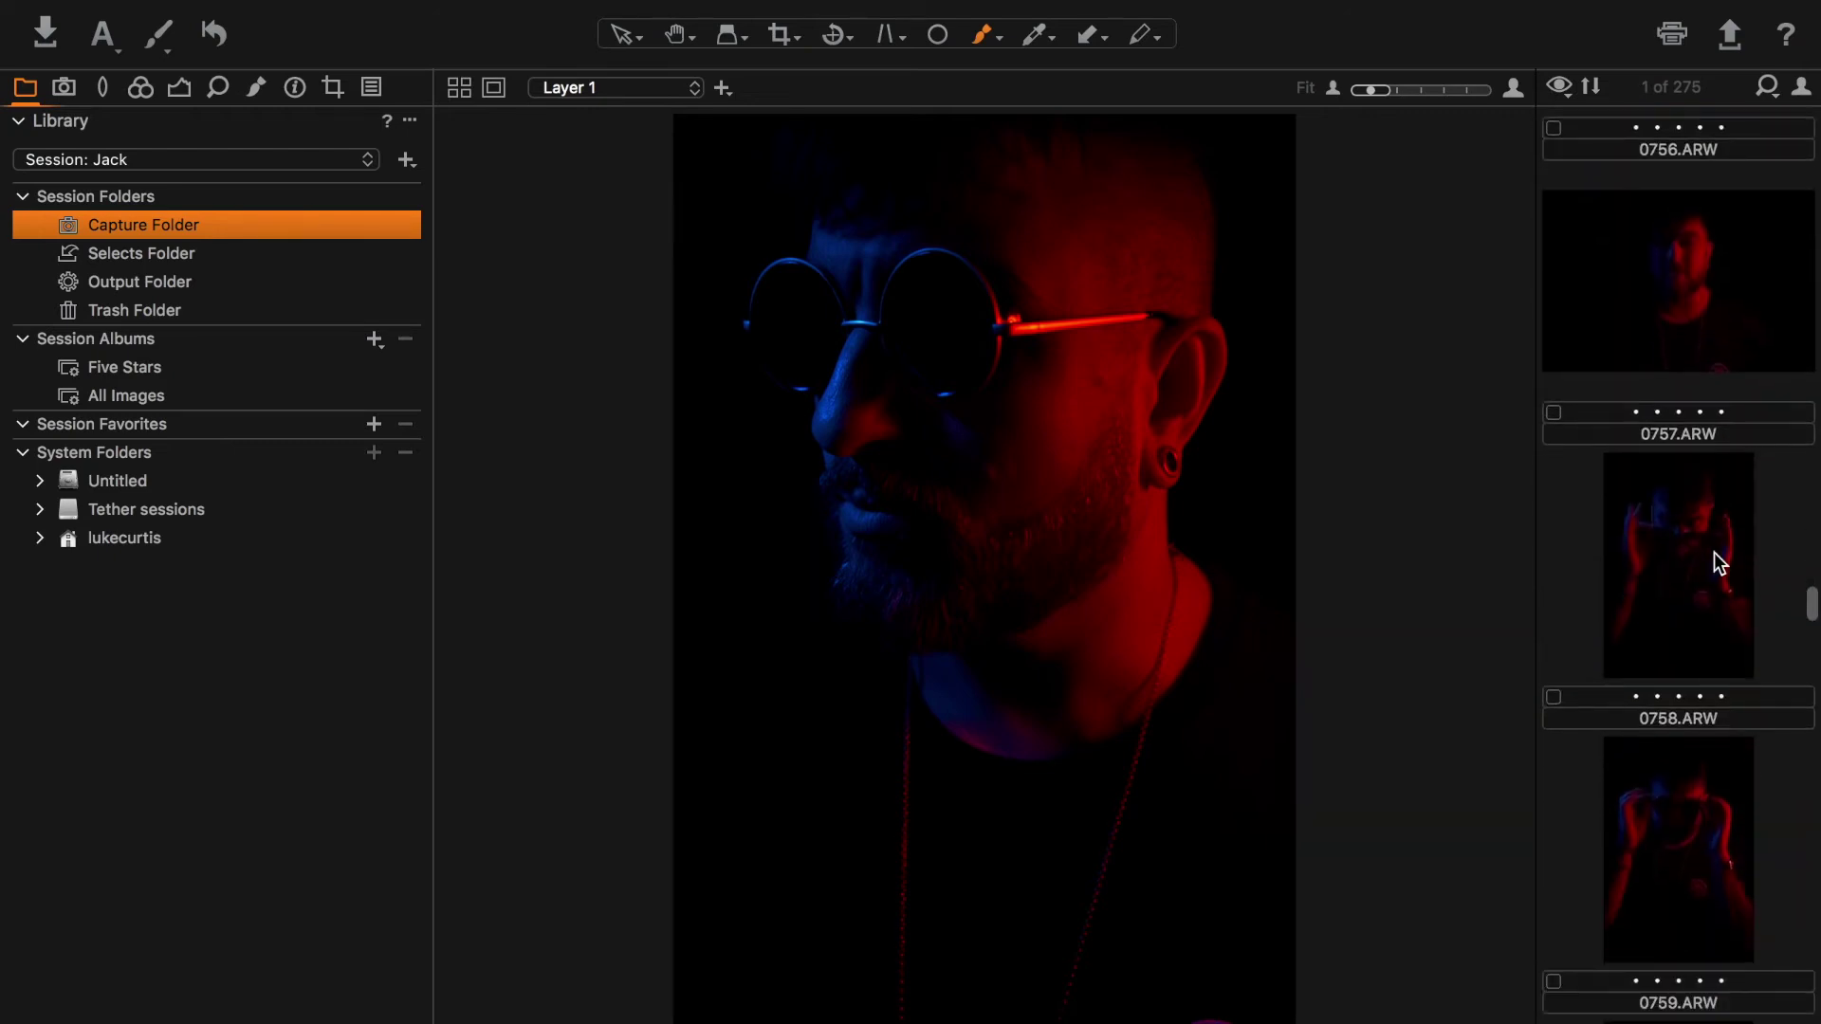
{"action": "scroll", "coordinate": [1714, 552], "scroll_direction": "down", "scroll_amount": 3}
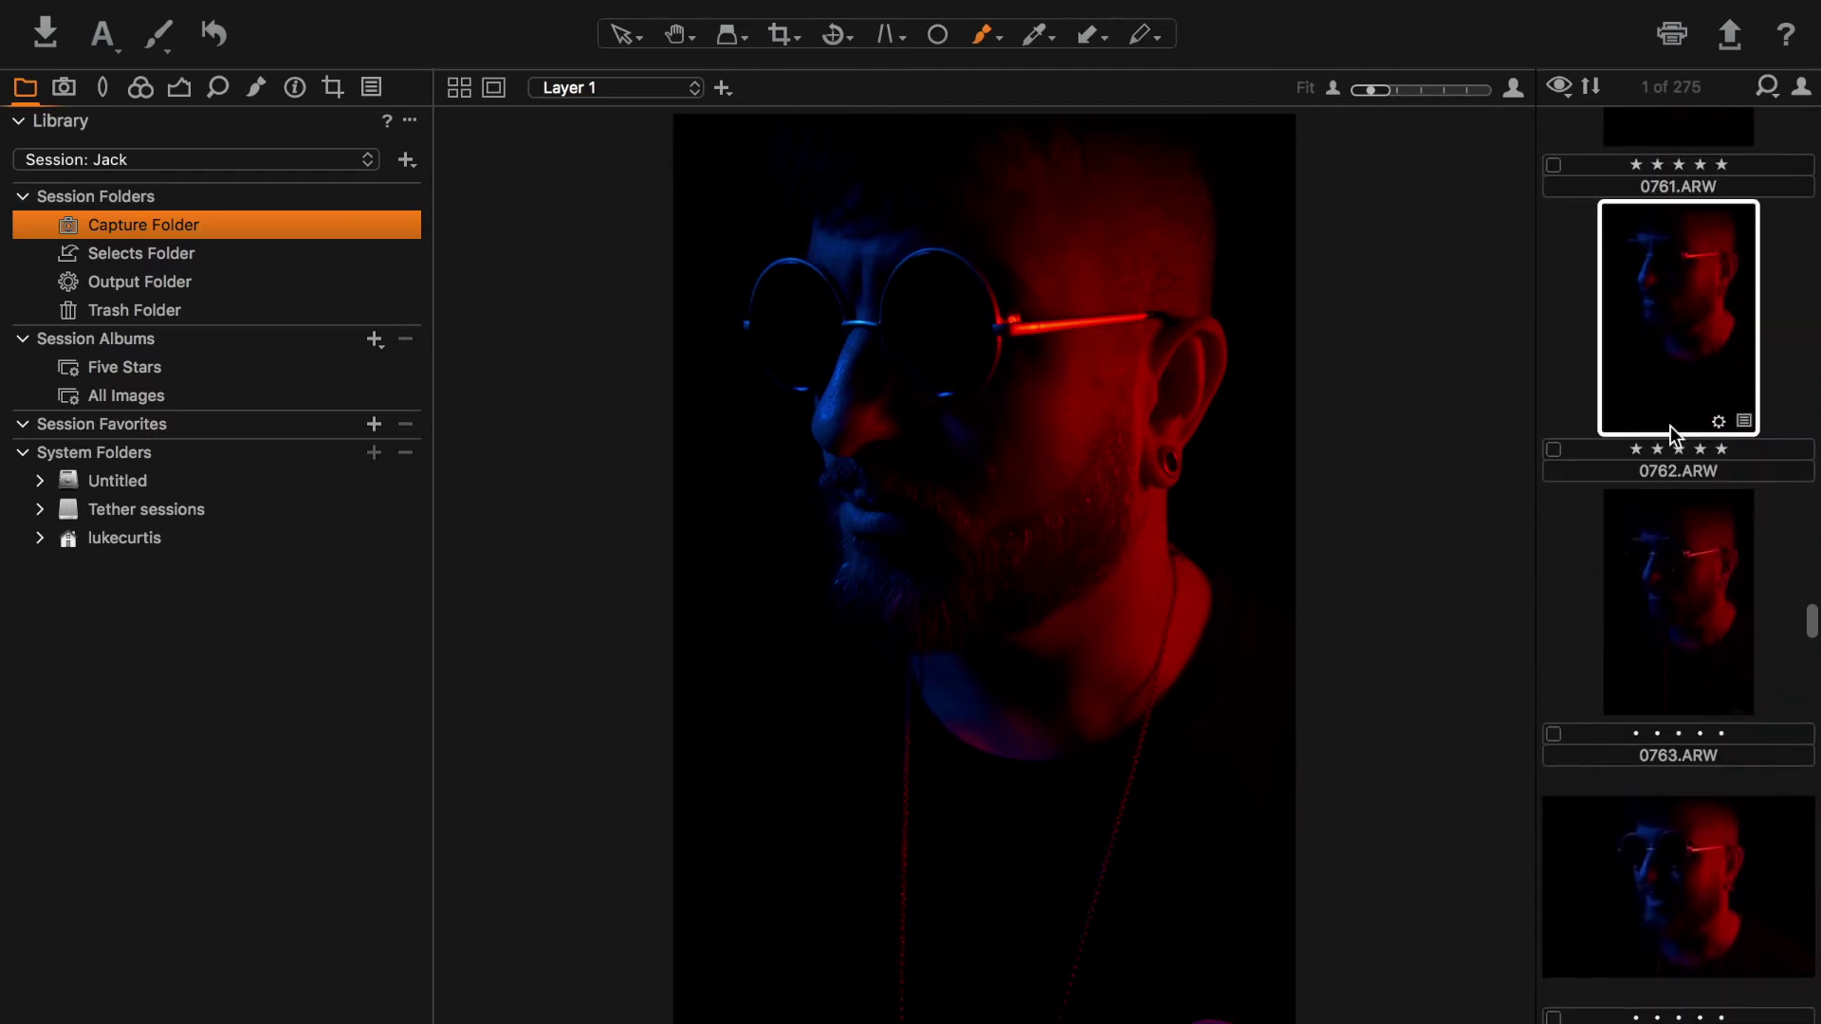
{"action": "scroll", "coordinate": [1710, 636], "scroll_direction": "down", "scroll_amount": 6}
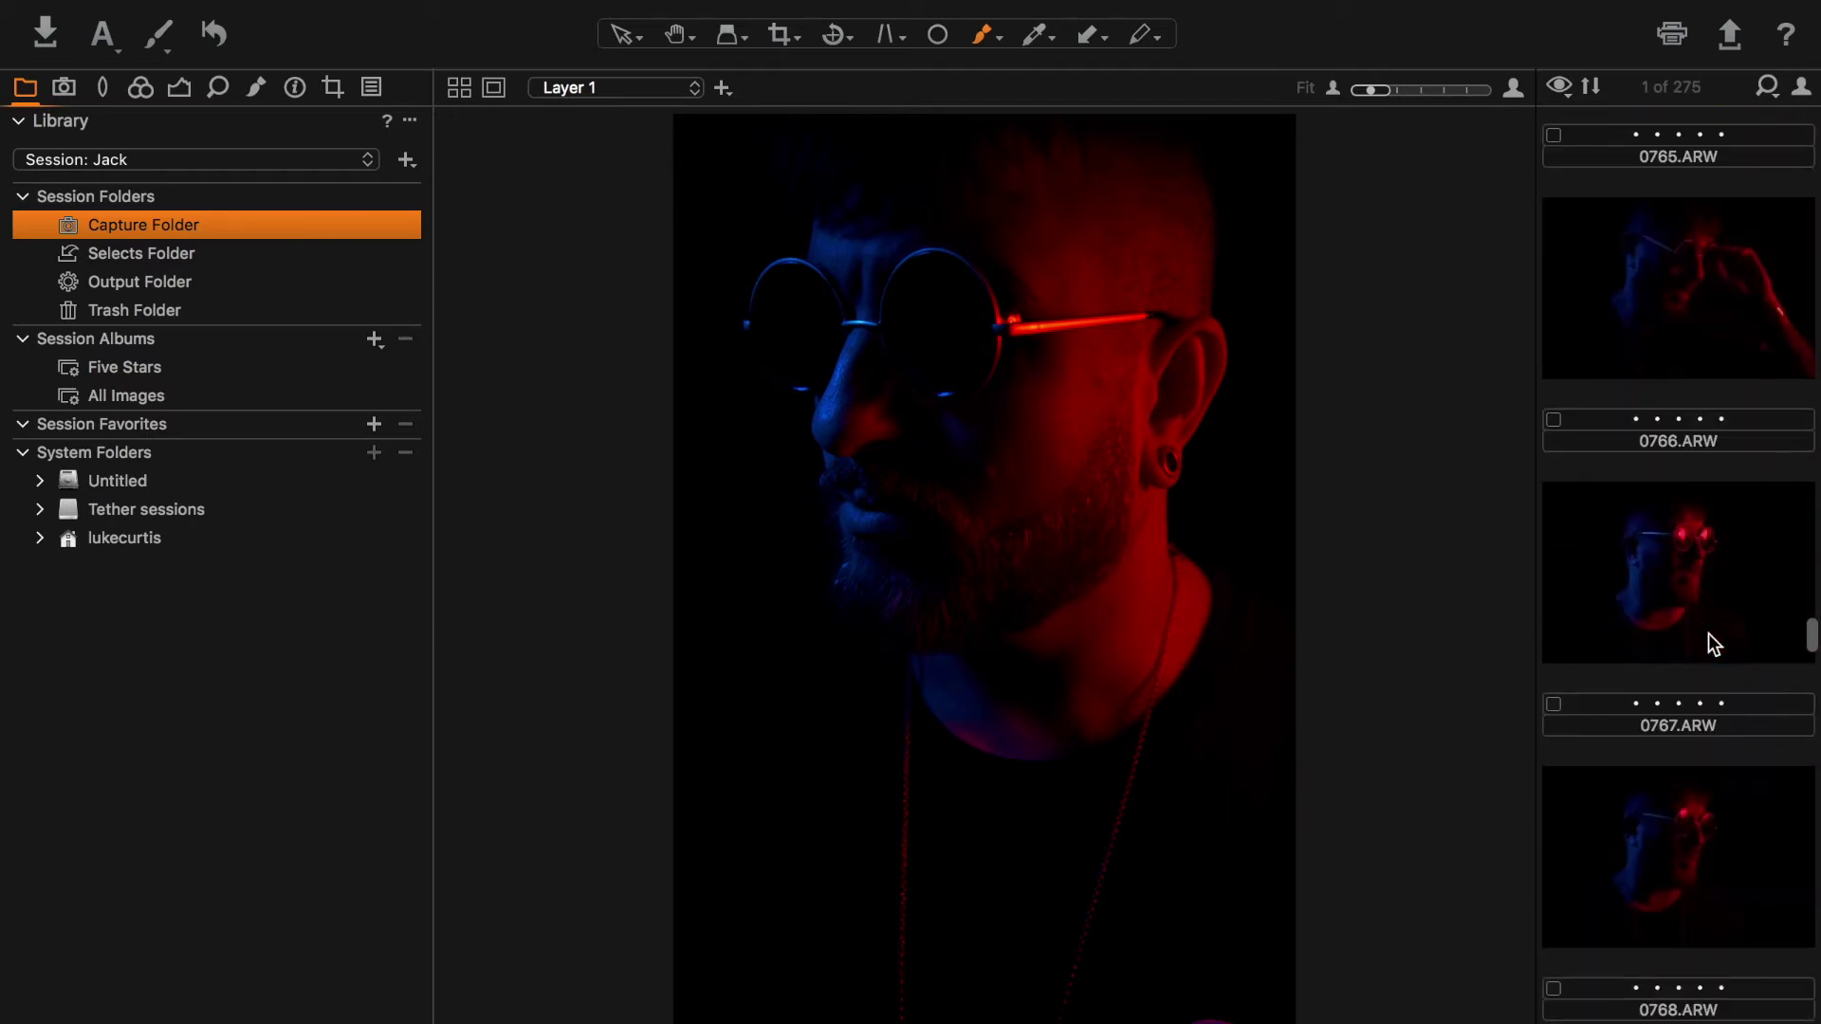
{"action": "scroll", "coordinate": [1711, 641], "scroll_direction": "down", "scroll_amount": 3}
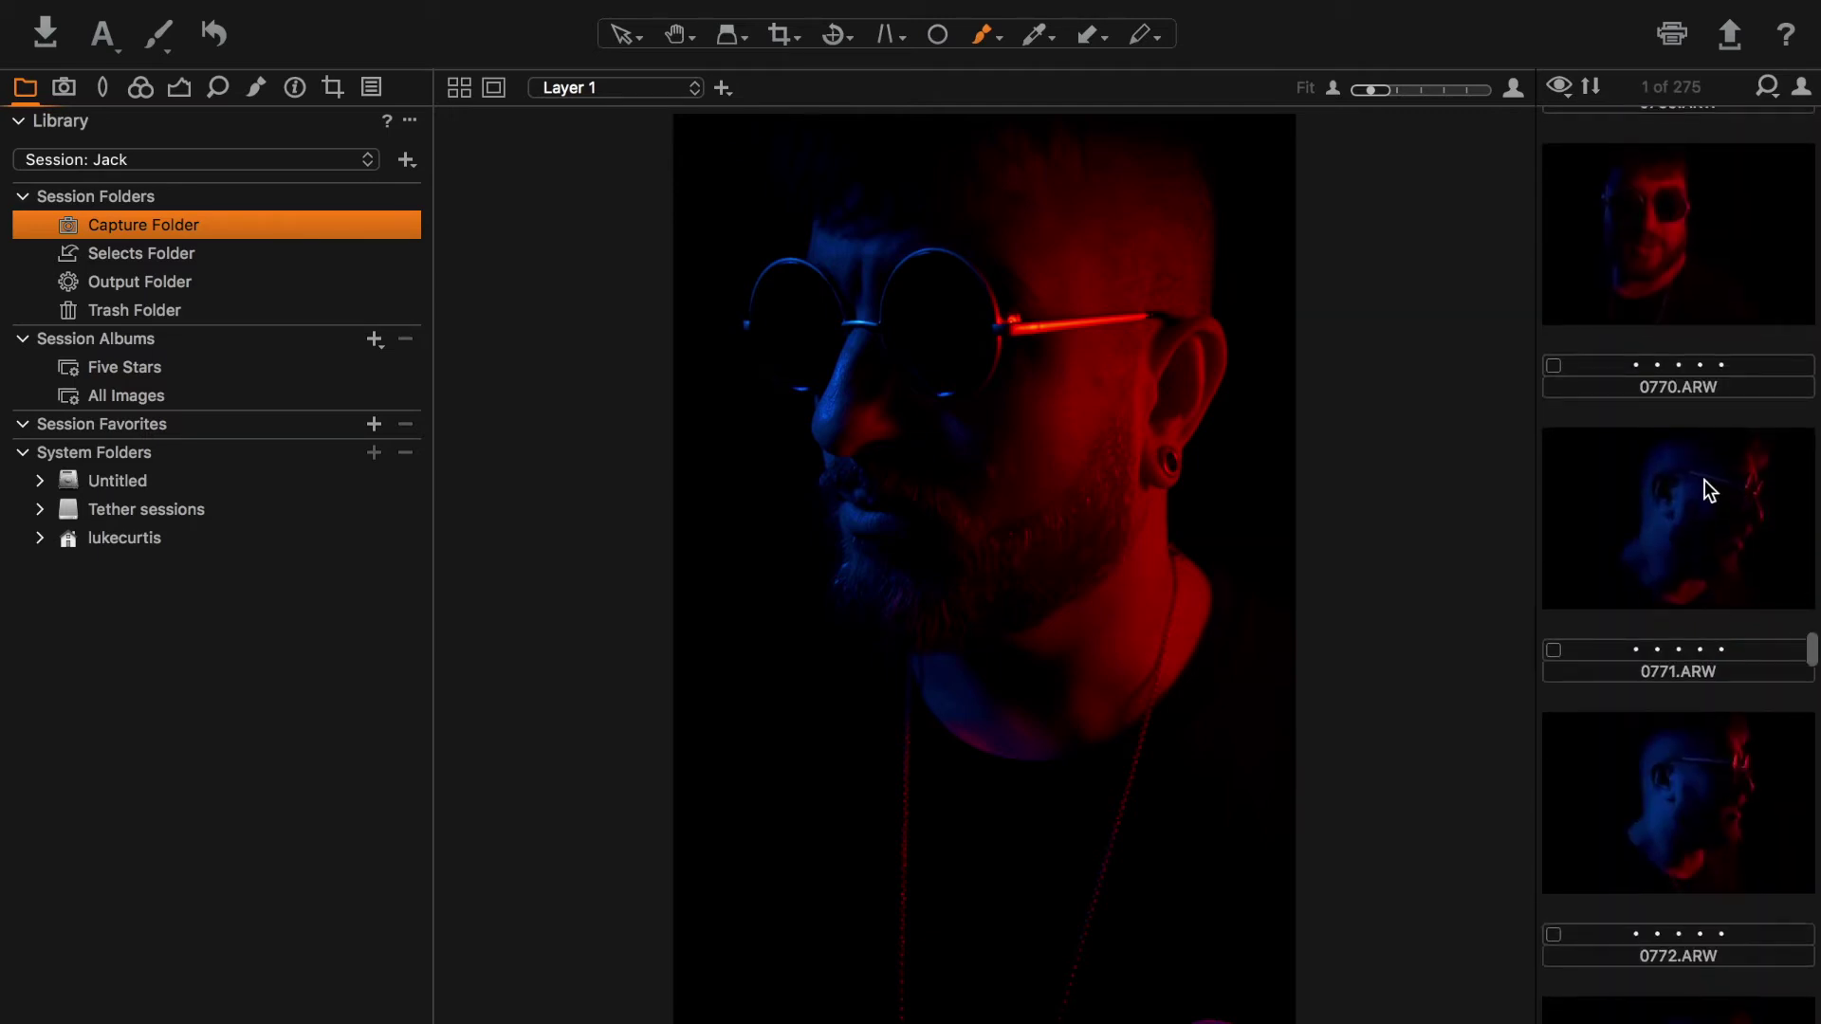
{"action": "scroll", "coordinate": [1704, 480], "scroll_direction": "down", "scroll_amount": 4}
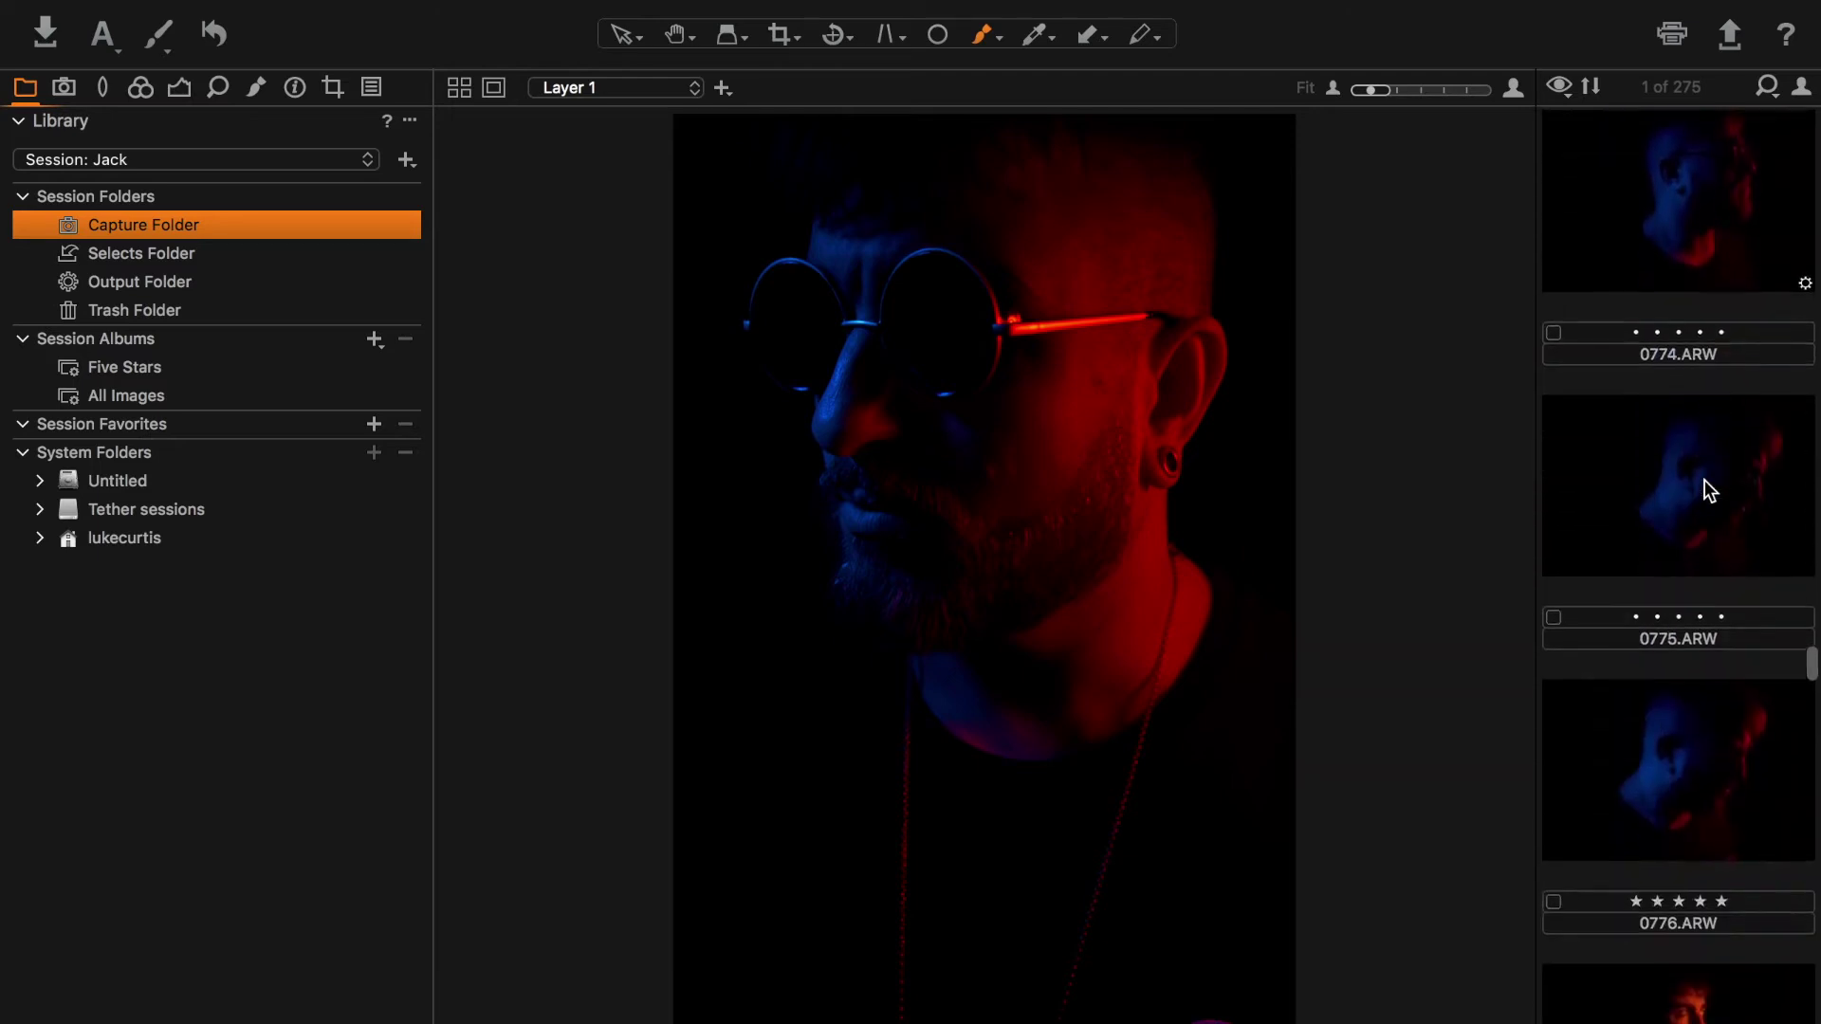
Step: Preview the side-profile portraits 0775.ARW and 0774.ARW one after the other in the viewer
{"action": "left_click", "coordinate": [1723, 505]}
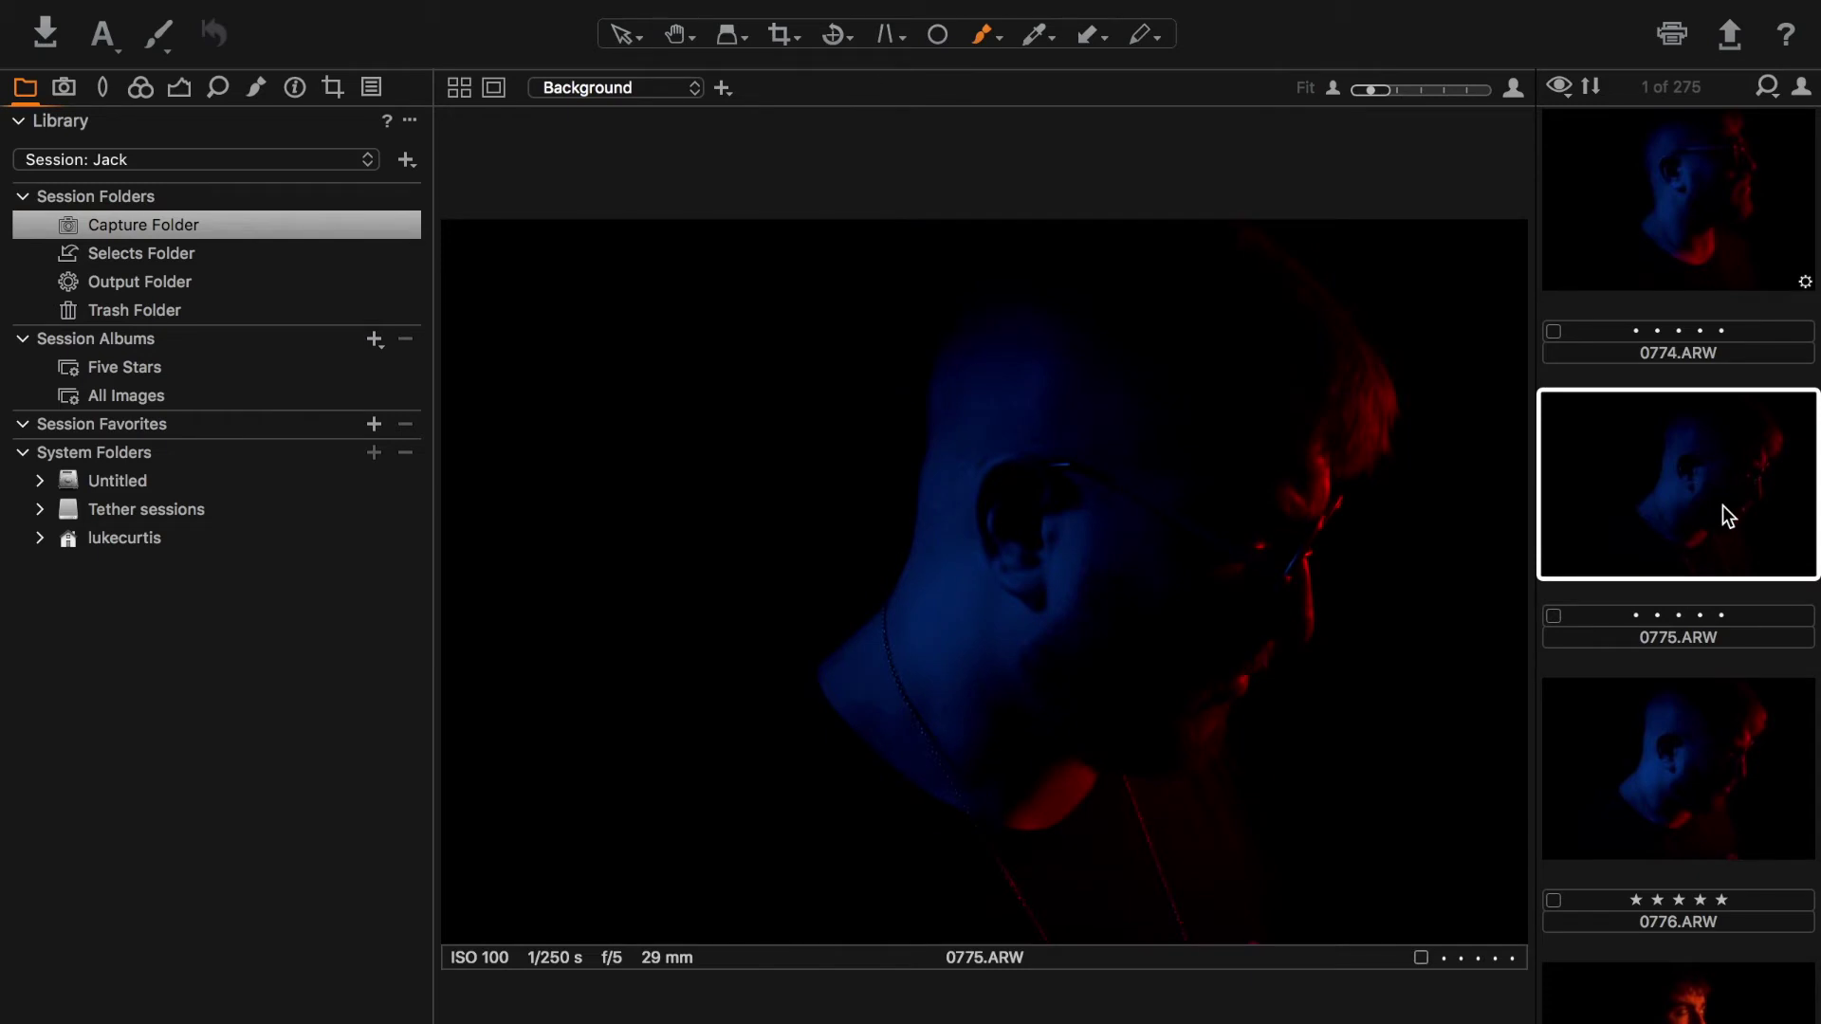
{"action": "scroll", "coordinate": [1722, 504], "scroll_direction": "down", "scroll_amount": 3}
{"action": "scroll", "coordinate": [1723, 504], "scroll_direction": "up", "scroll_amount": 6}
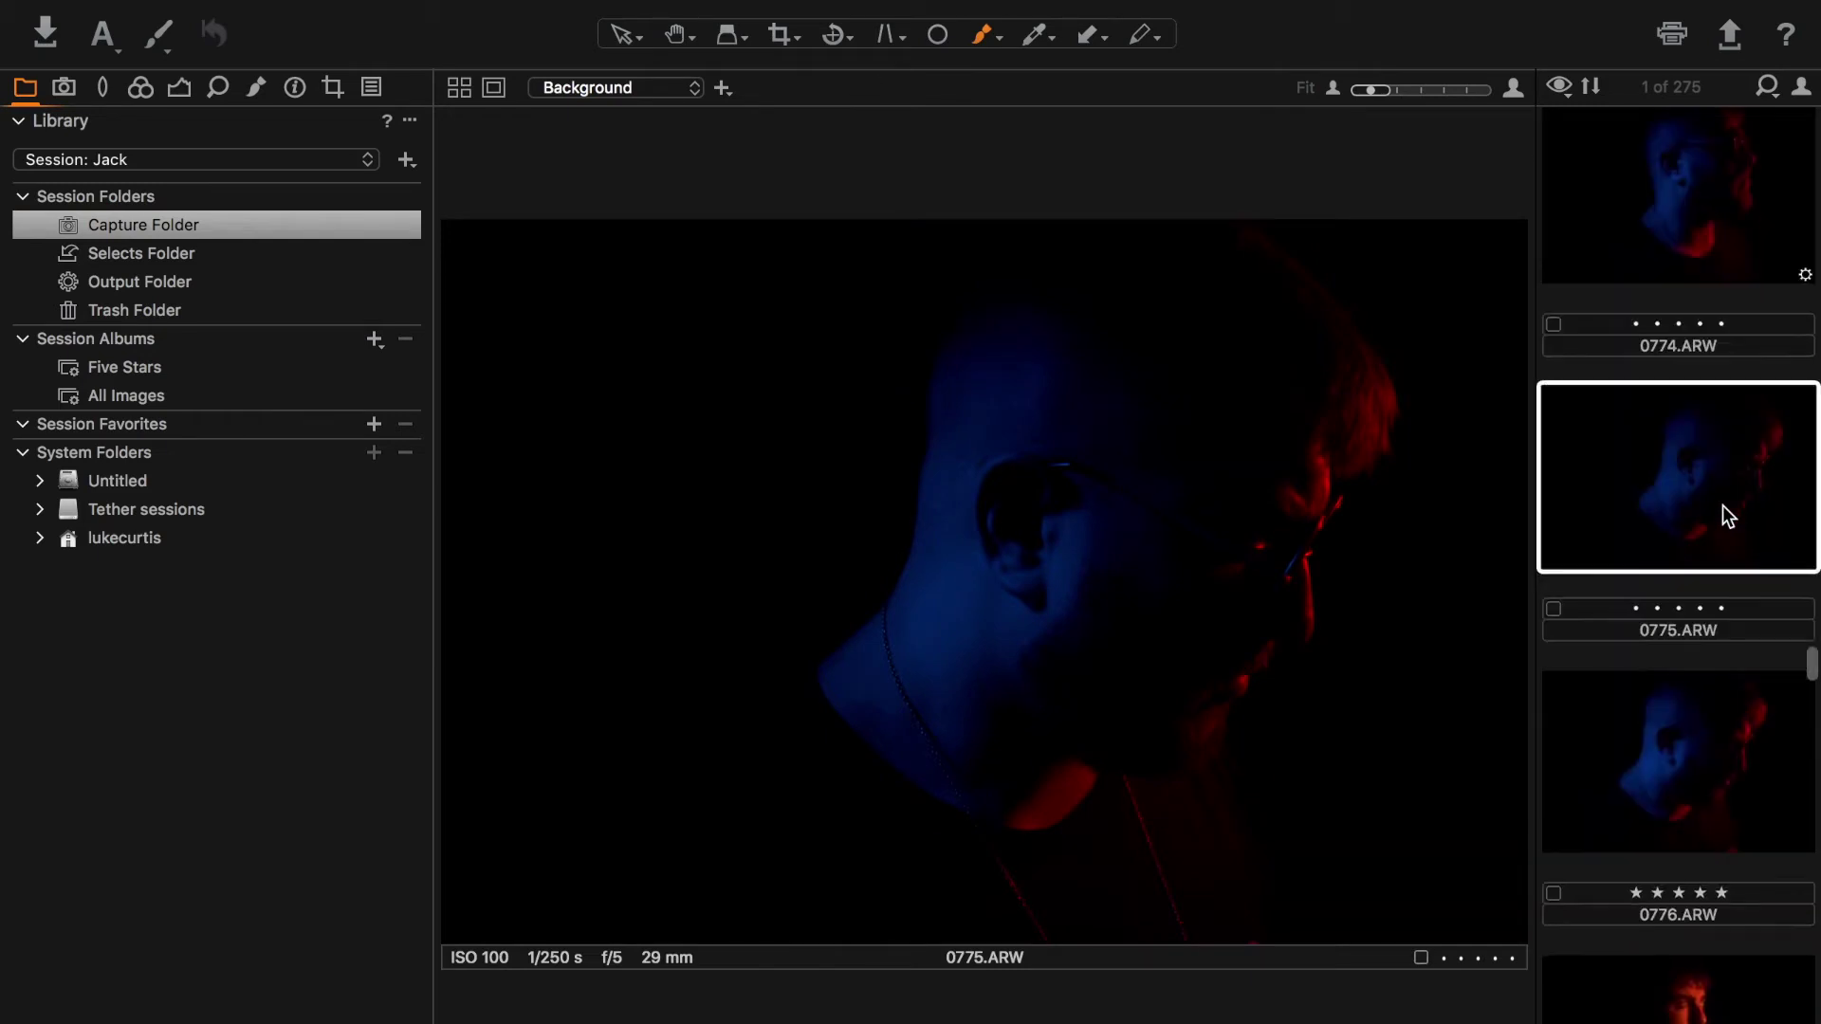
{"action": "left_click", "coordinate": [1693, 490]}
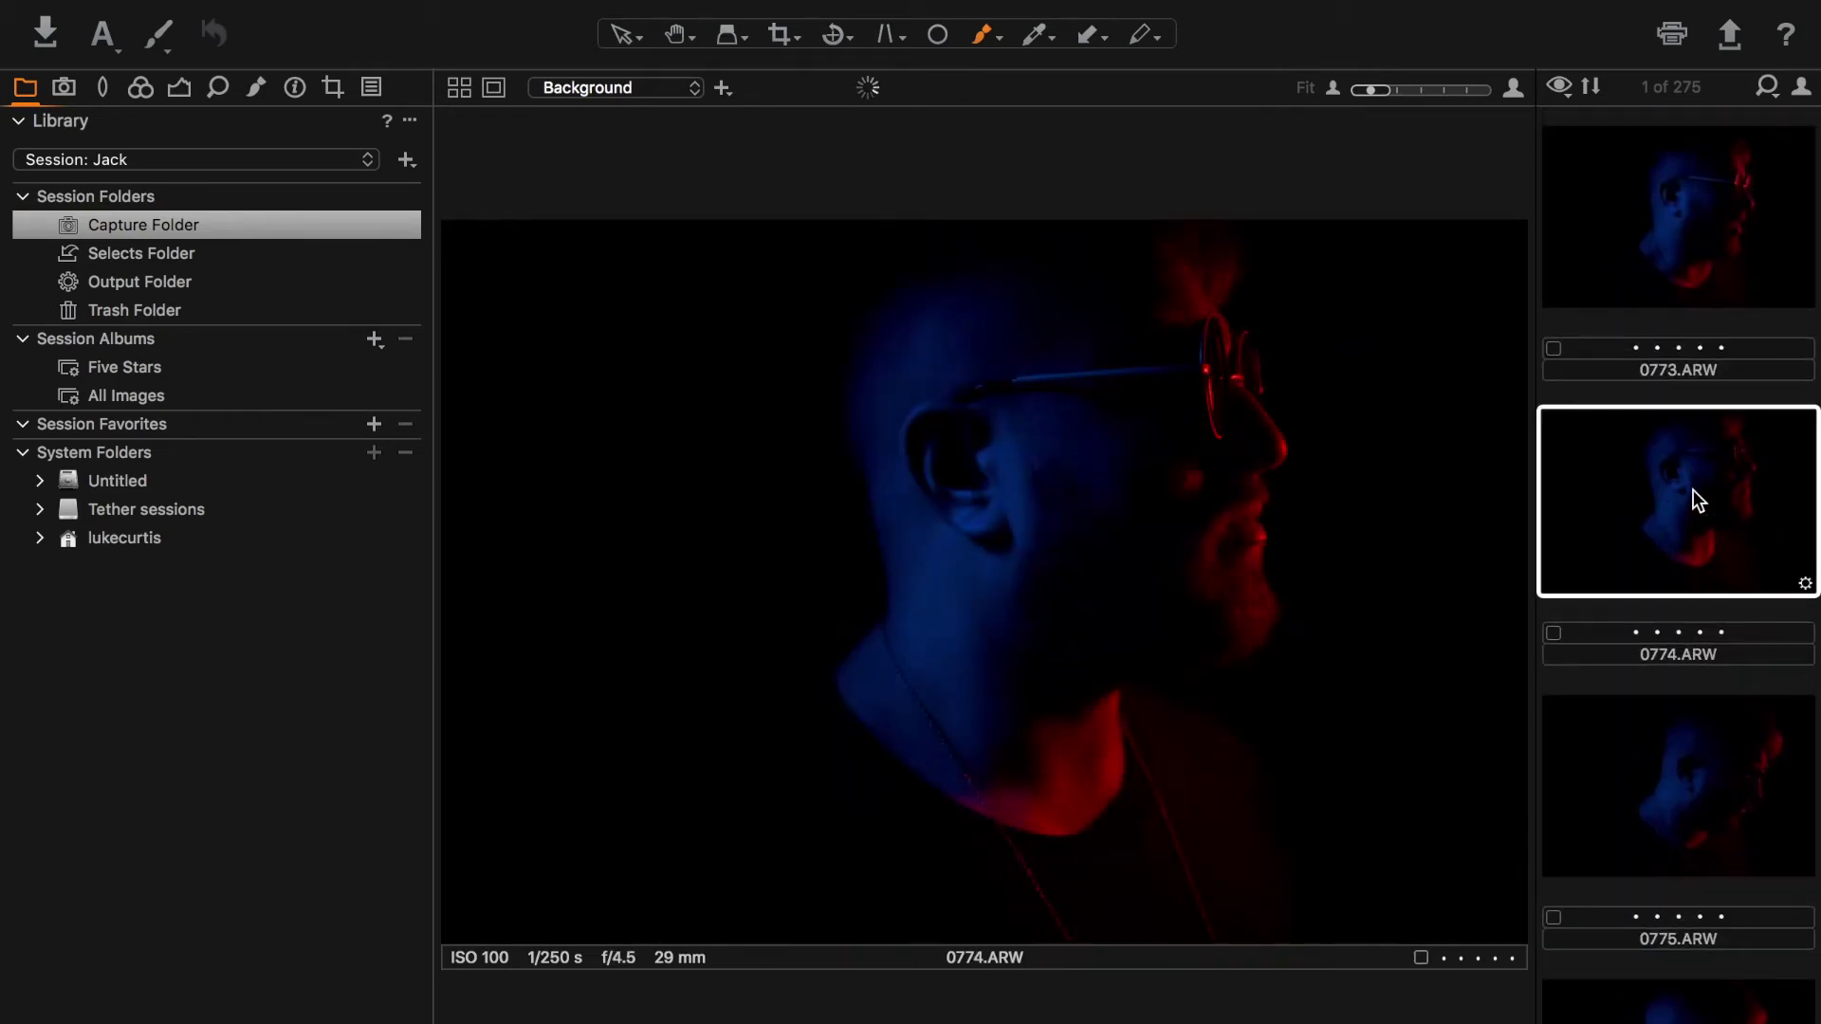
Step: Go back through the earlier portraits and preview 0764.ARW, followed by 0763.ARW, in the viewer
{"action": "scroll", "coordinate": [1693, 489], "scroll_direction": "up", "scroll_amount": 10}
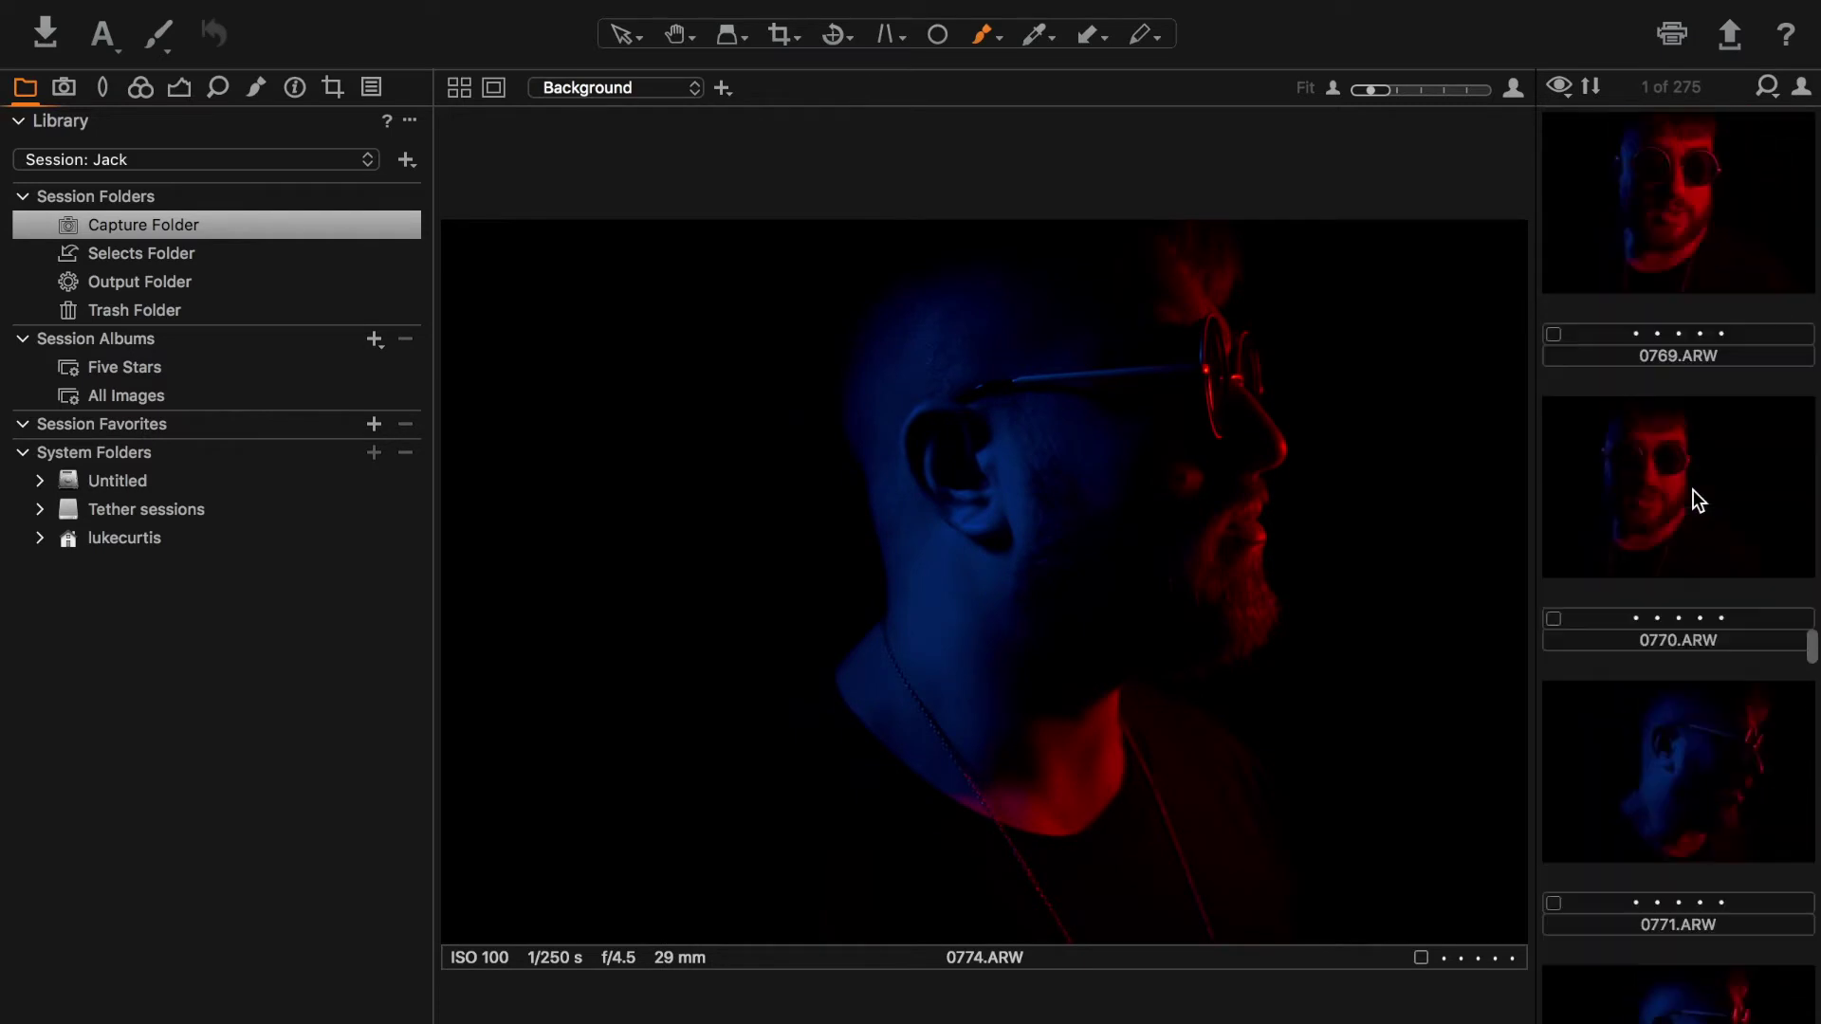
{"action": "scroll", "coordinate": [1692, 490], "scroll_direction": "up", "scroll_amount": 2}
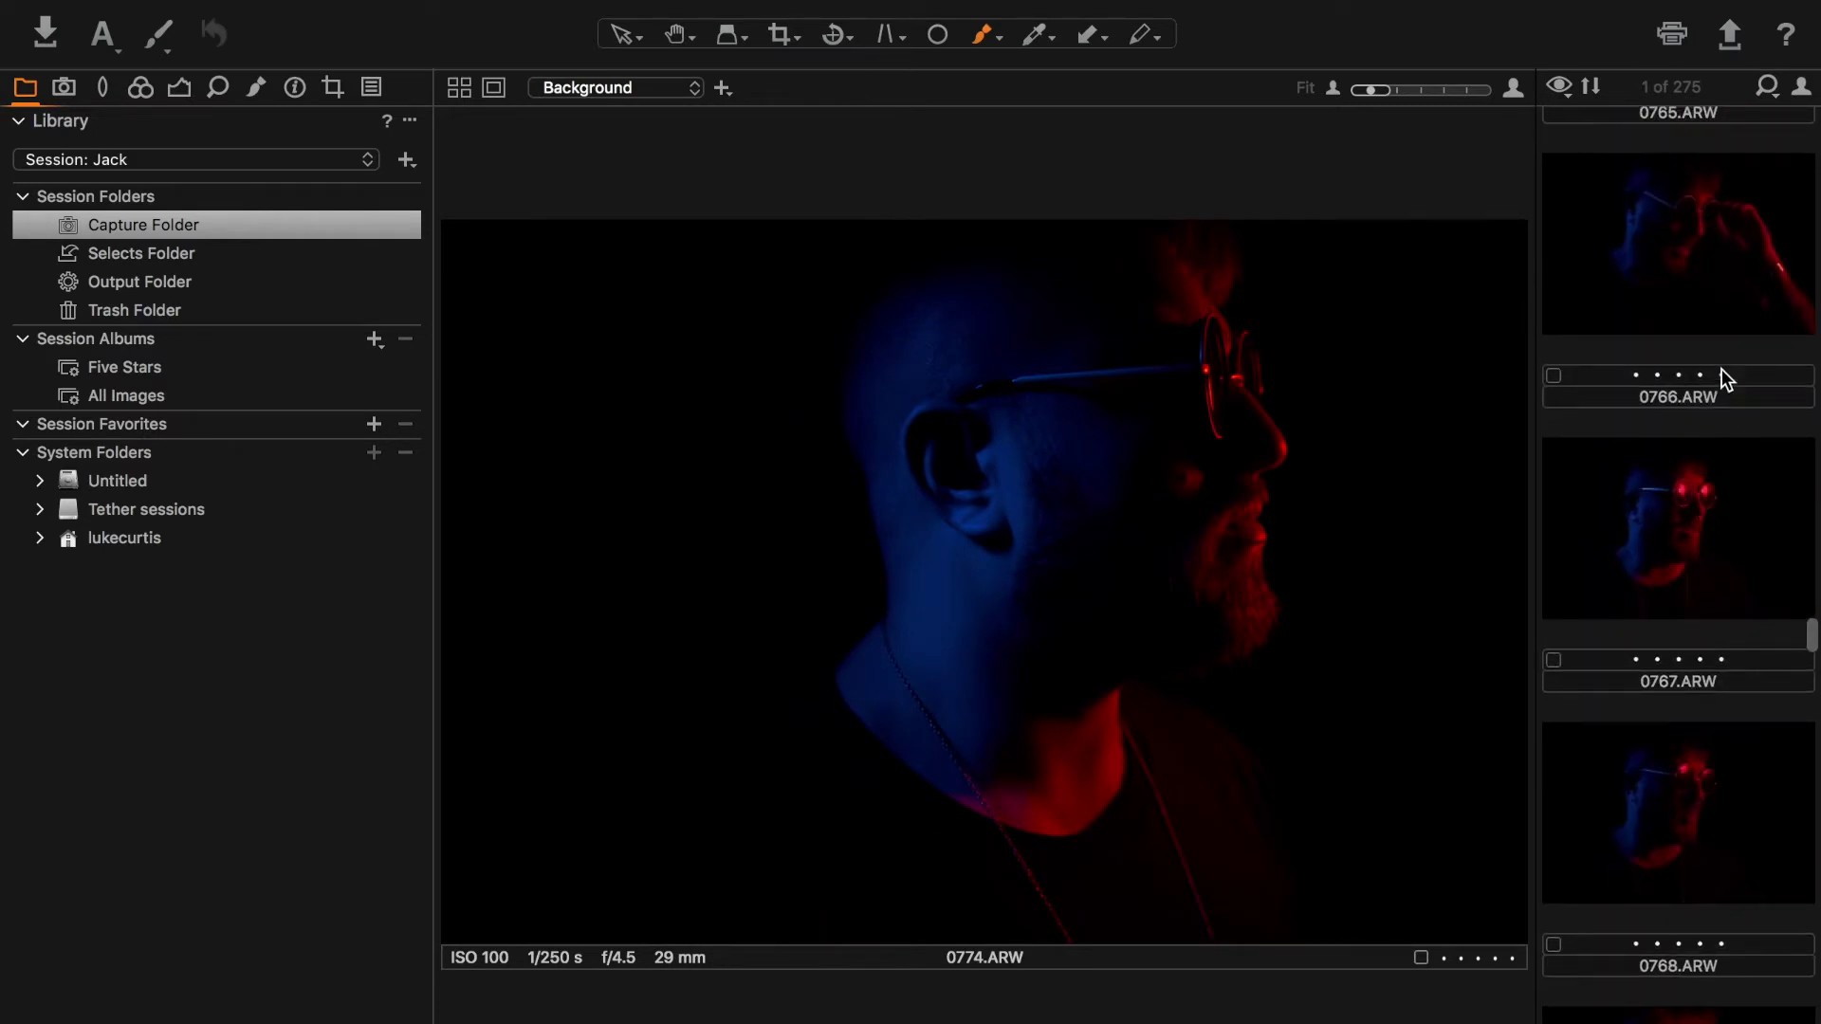
{"action": "scroll", "coordinate": [1723, 283], "scroll_direction": "up", "scroll_amount": 5}
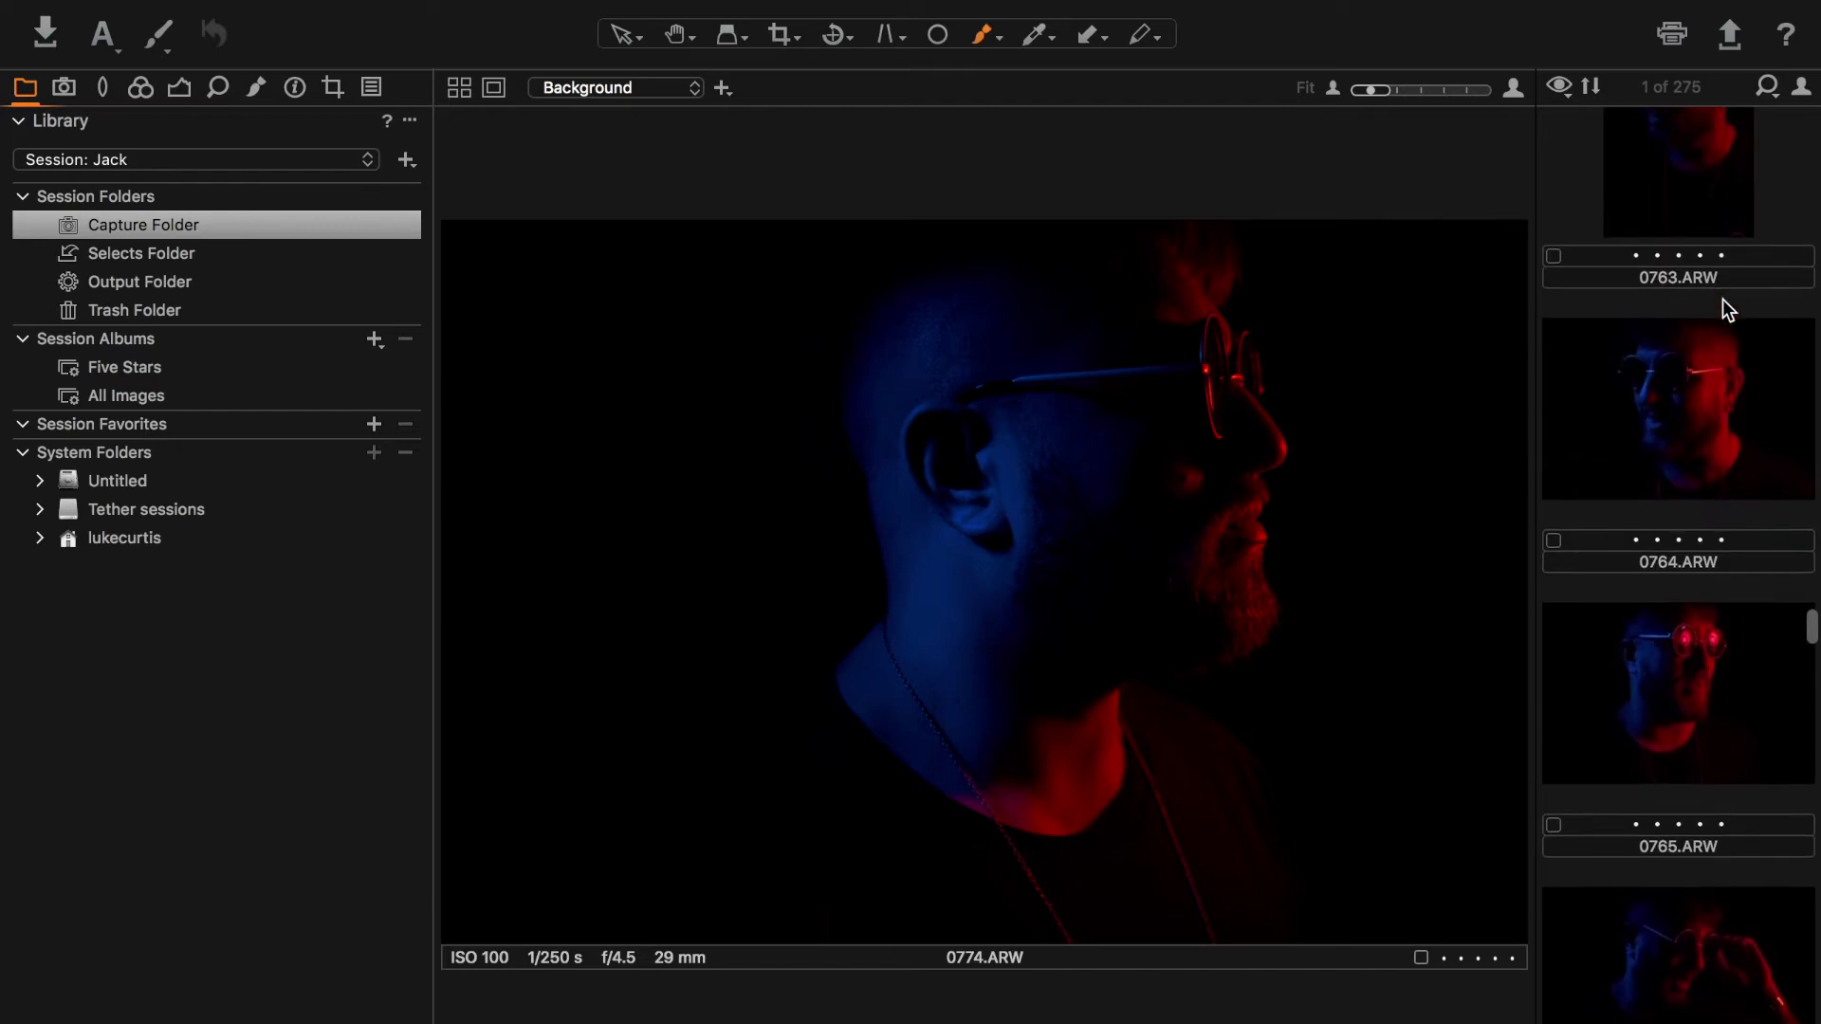
{"action": "left_click", "coordinate": [1705, 415]}
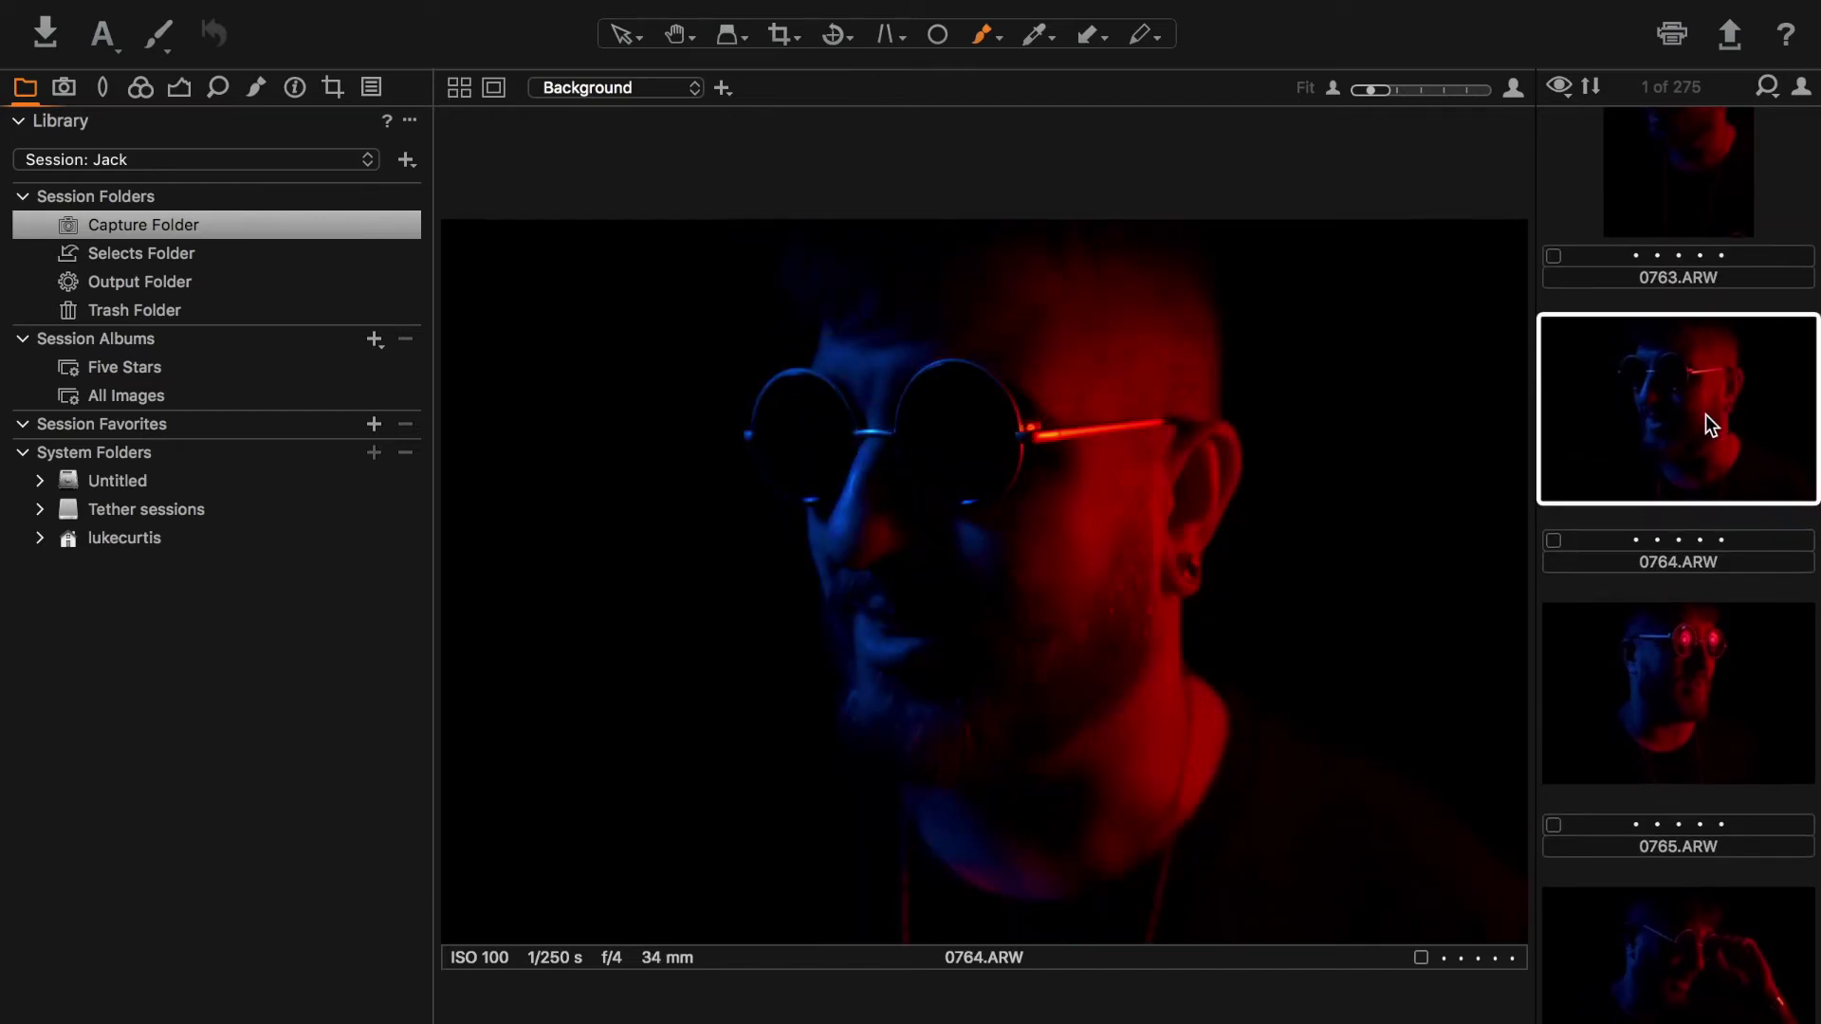
{"action": "scroll", "coordinate": [1706, 414], "scroll_direction": "up", "scroll_amount": 2}
{"action": "scroll", "coordinate": [1706, 414], "scroll_direction": "up", "scroll_amount": 1}
{"action": "left_click", "coordinate": [1692, 461]}
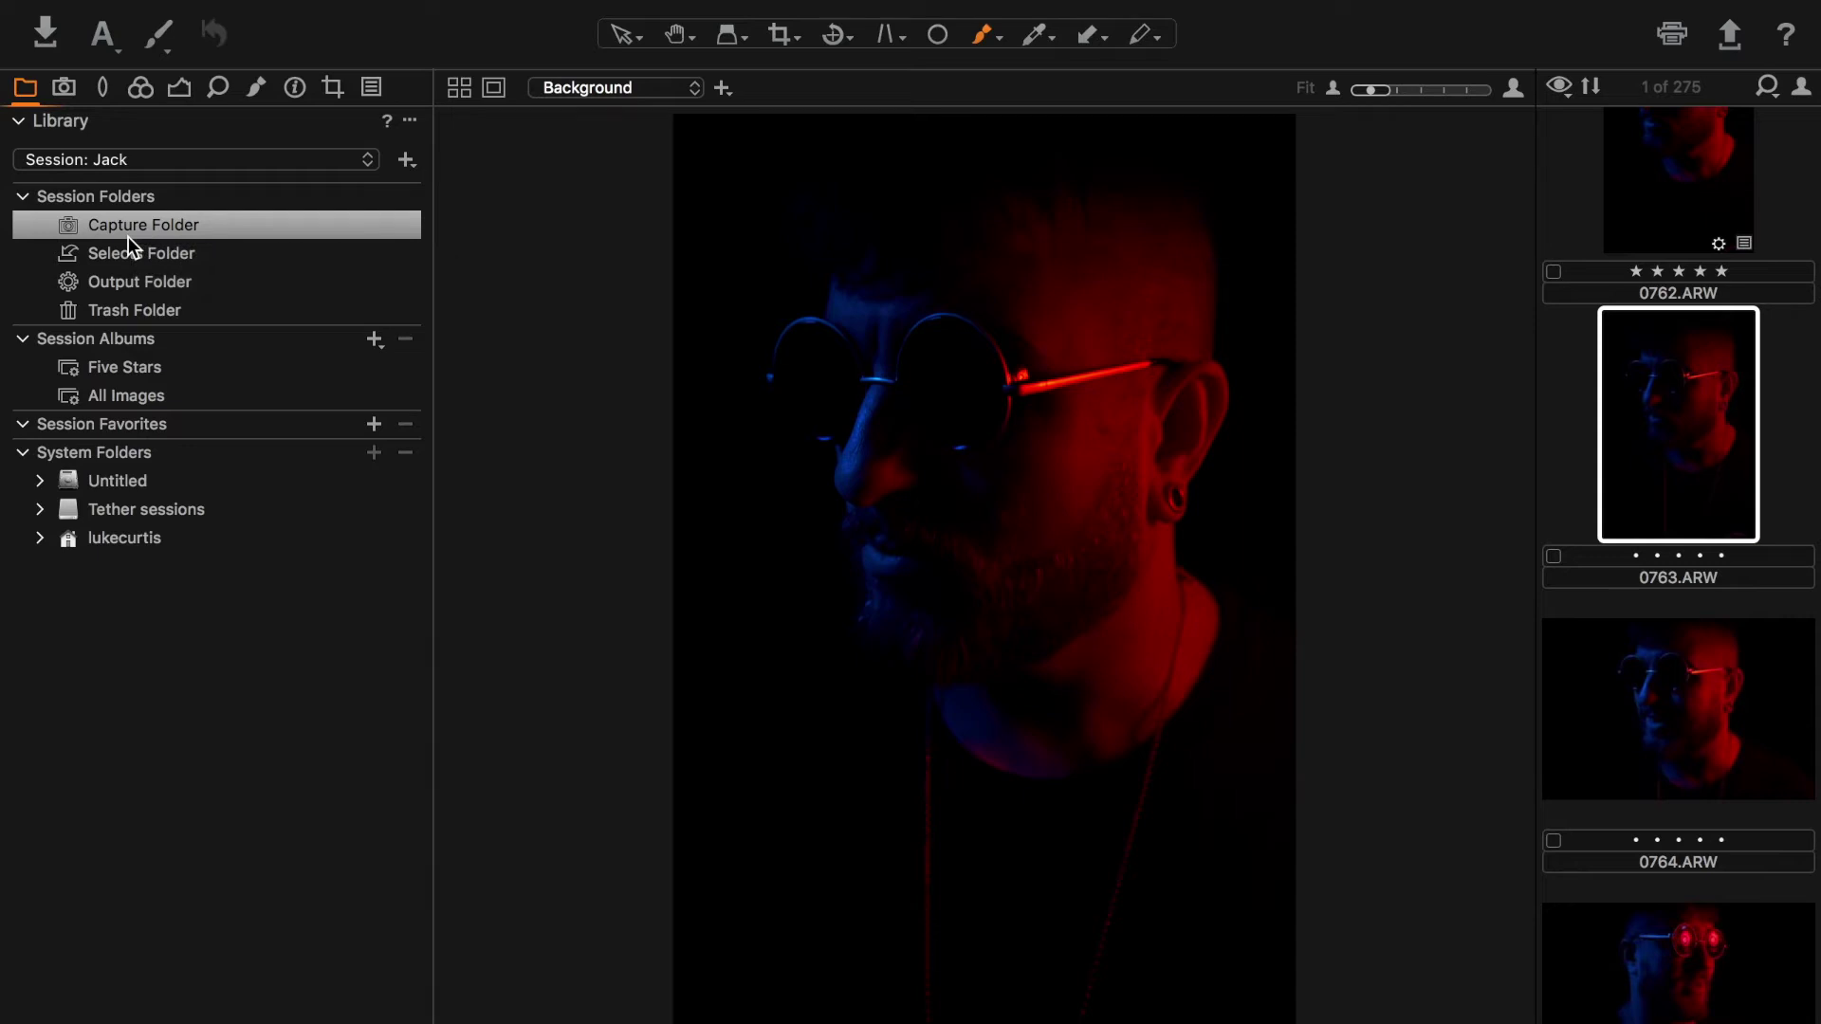
Step: Examine the list of recent sessions in the Library and close it without switching sessions
{"action": "left_click", "coordinate": [343, 159]}
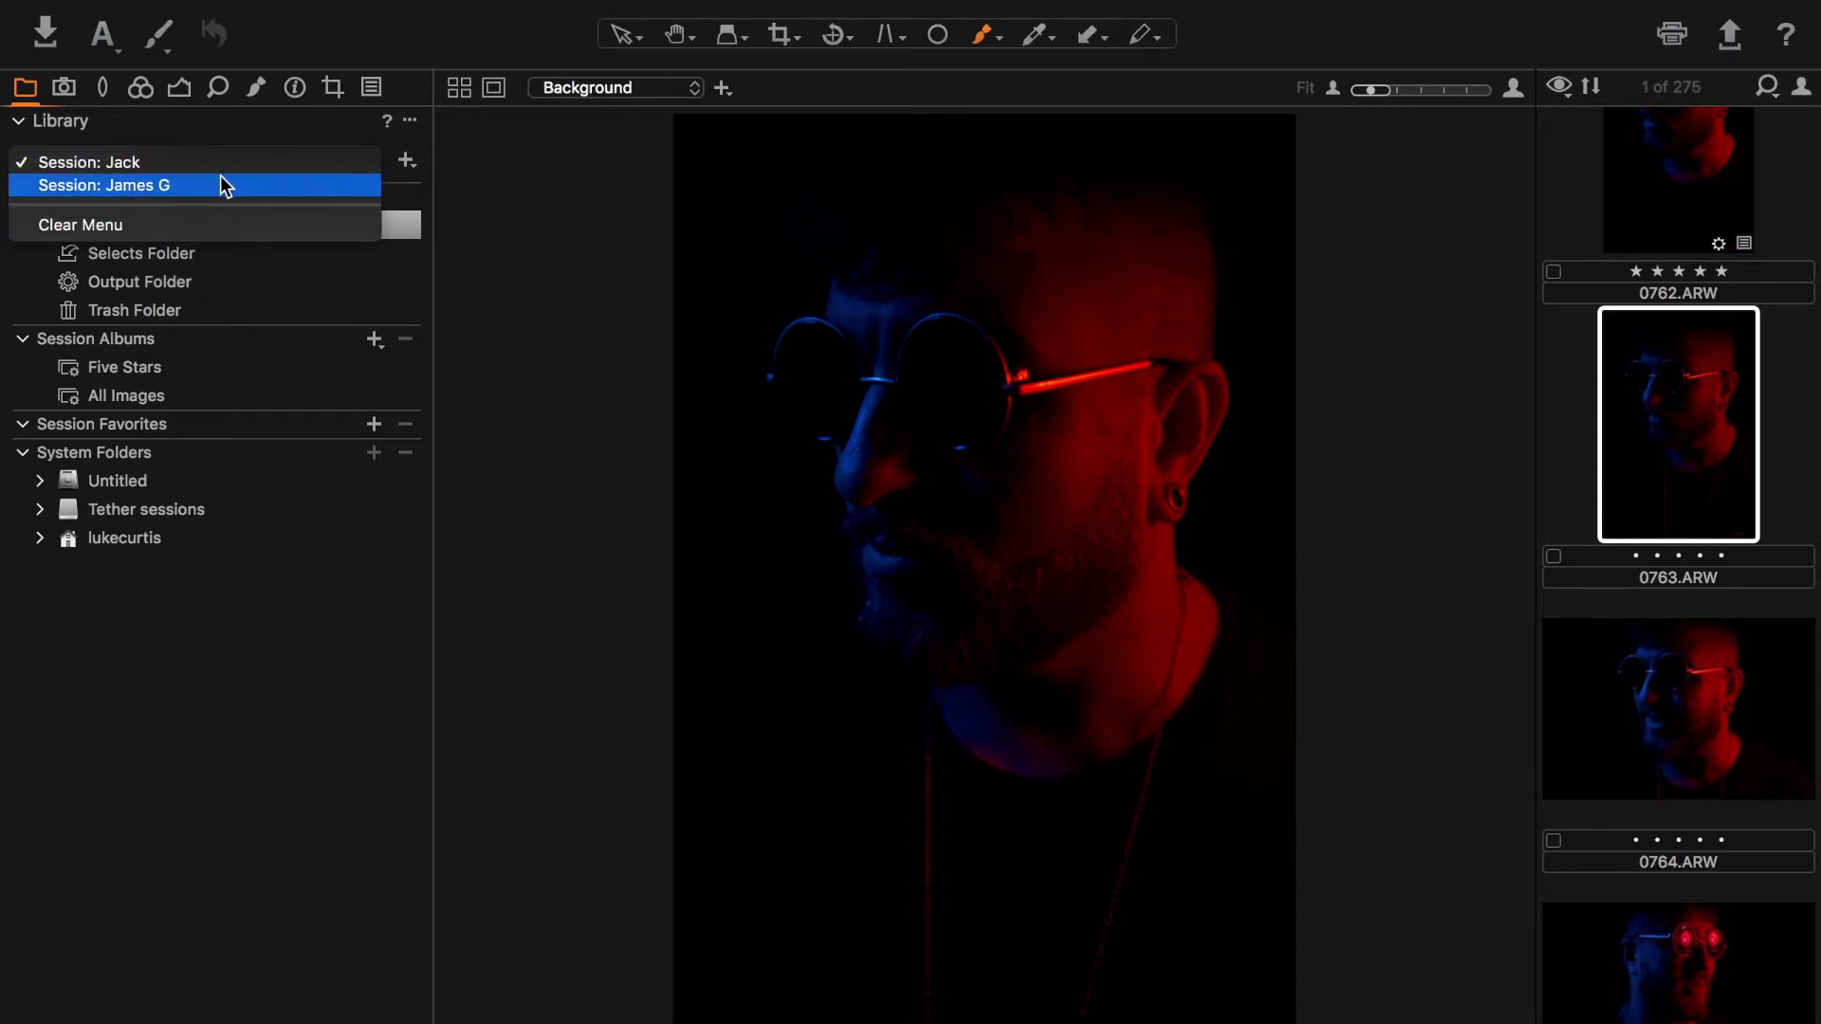
{"action": "left_click", "coordinate": [266, 130]}
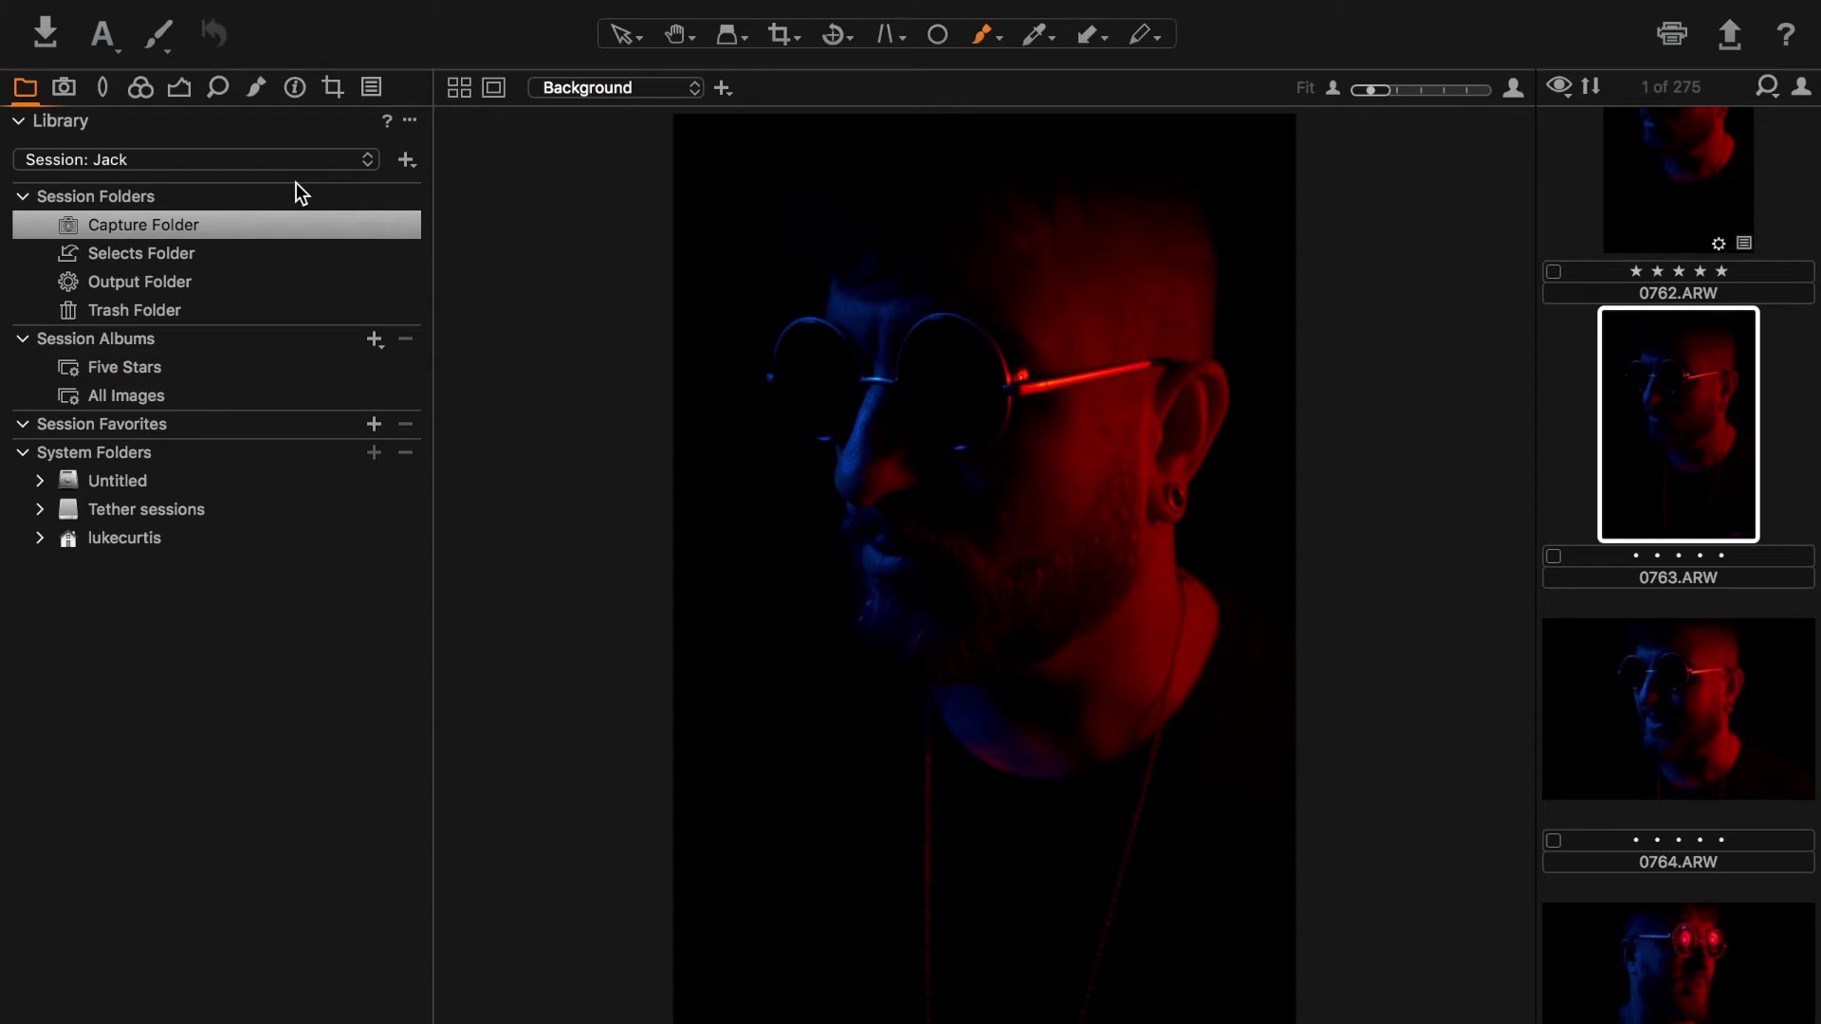
{"action": "left_click", "coordinate": [335, 162]}
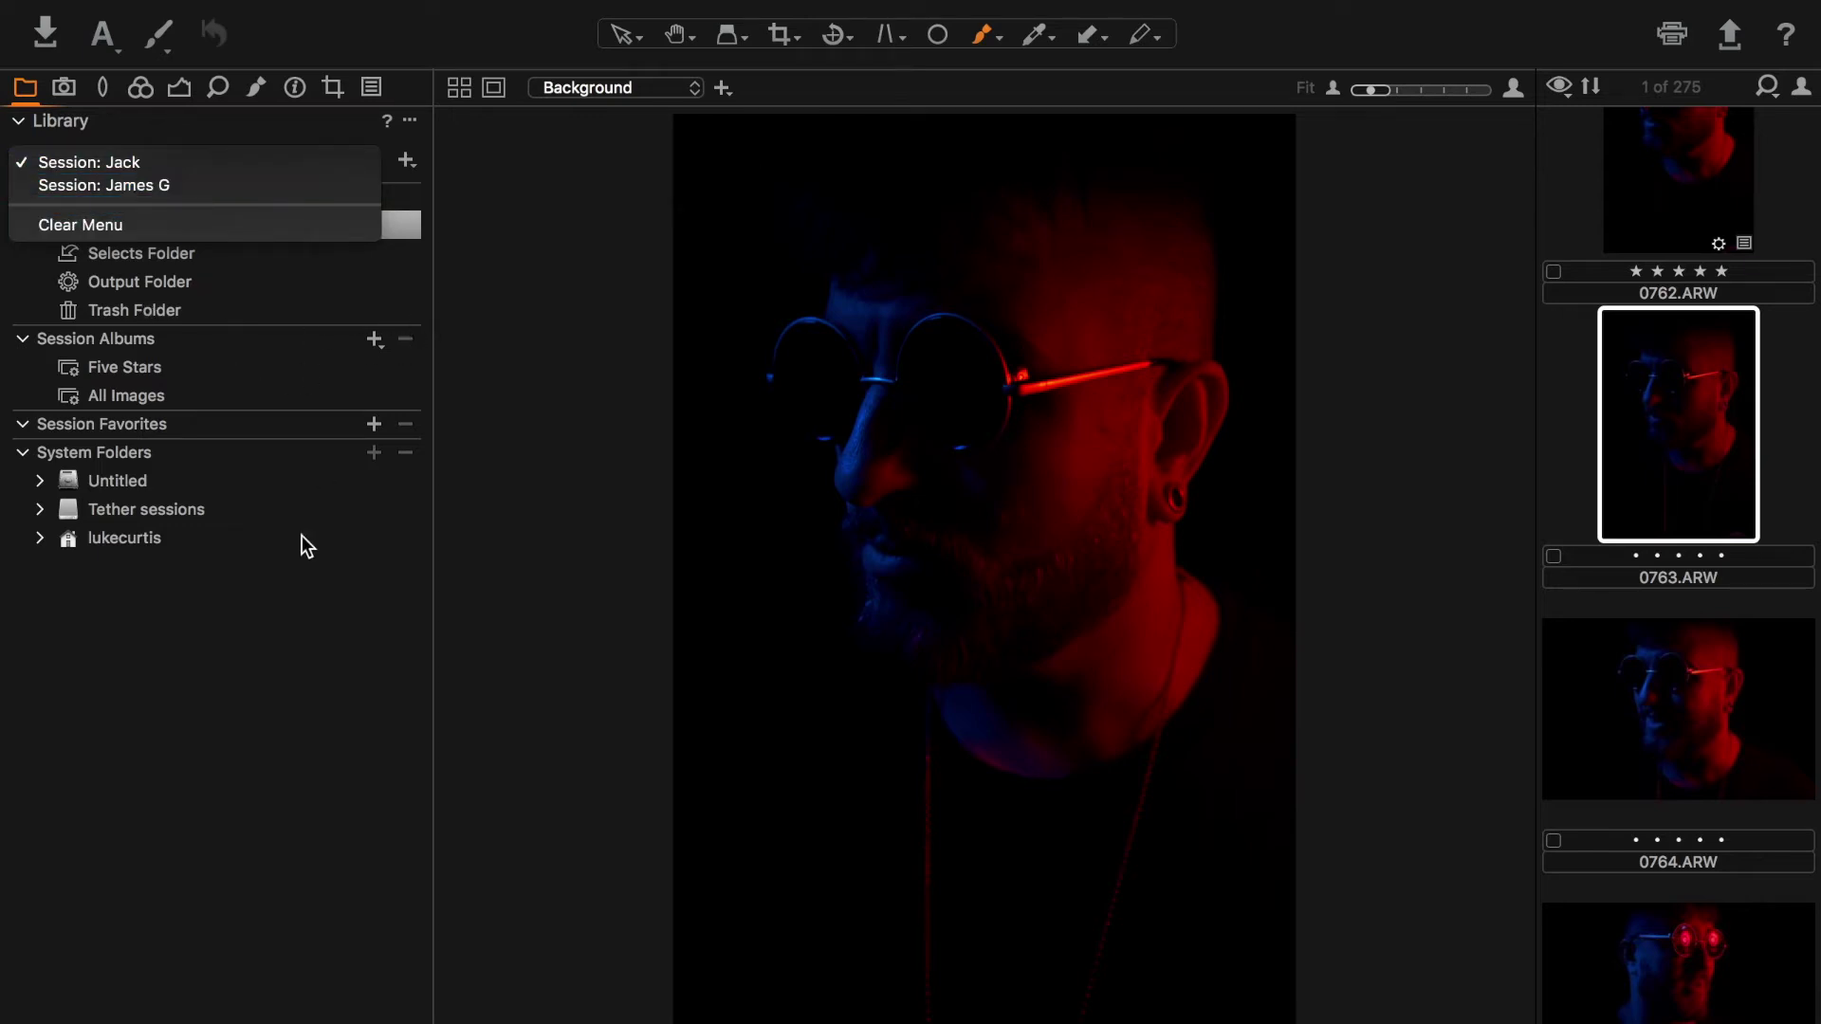
{"action": "left_click", "coordinate": [463, 582]}
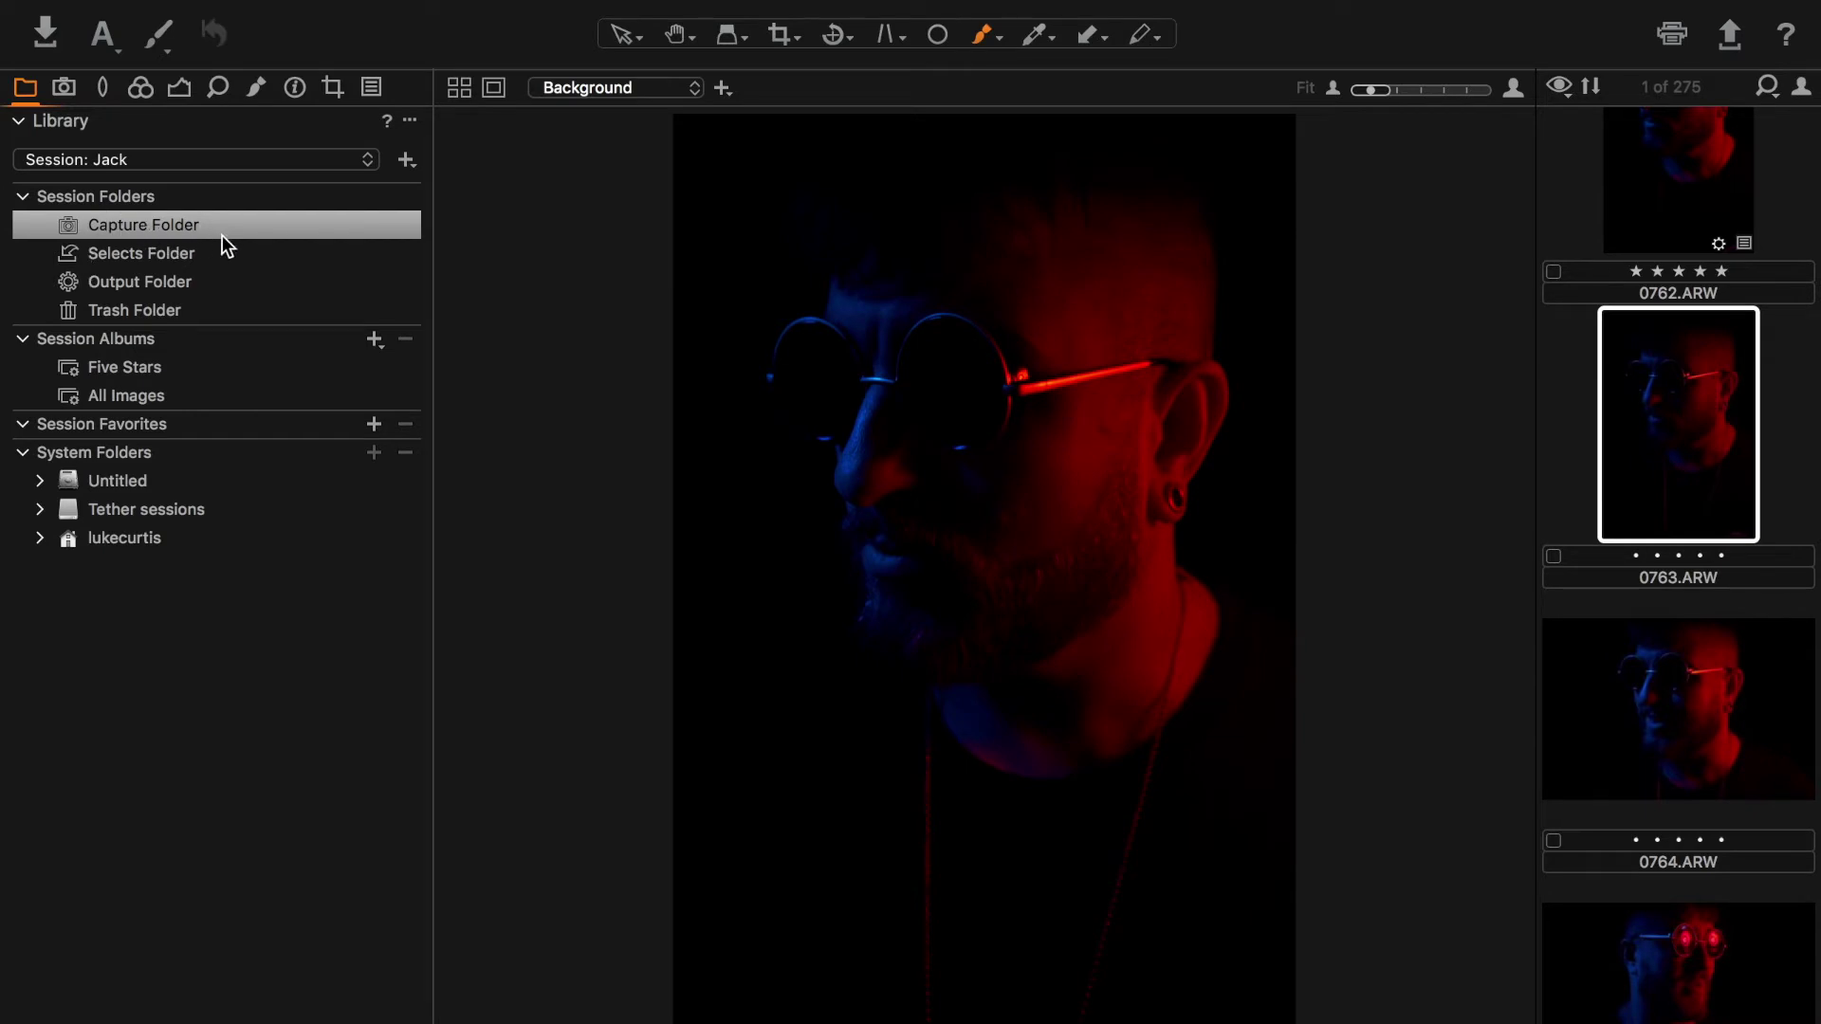
Step: Look through the contents of the session's Selects, Output and Trash folders, returning to the Output Folder
{"action": "scroll", "coordinate": [1682, 357], "scroll_direction": "up", "scroll_amount": 3}
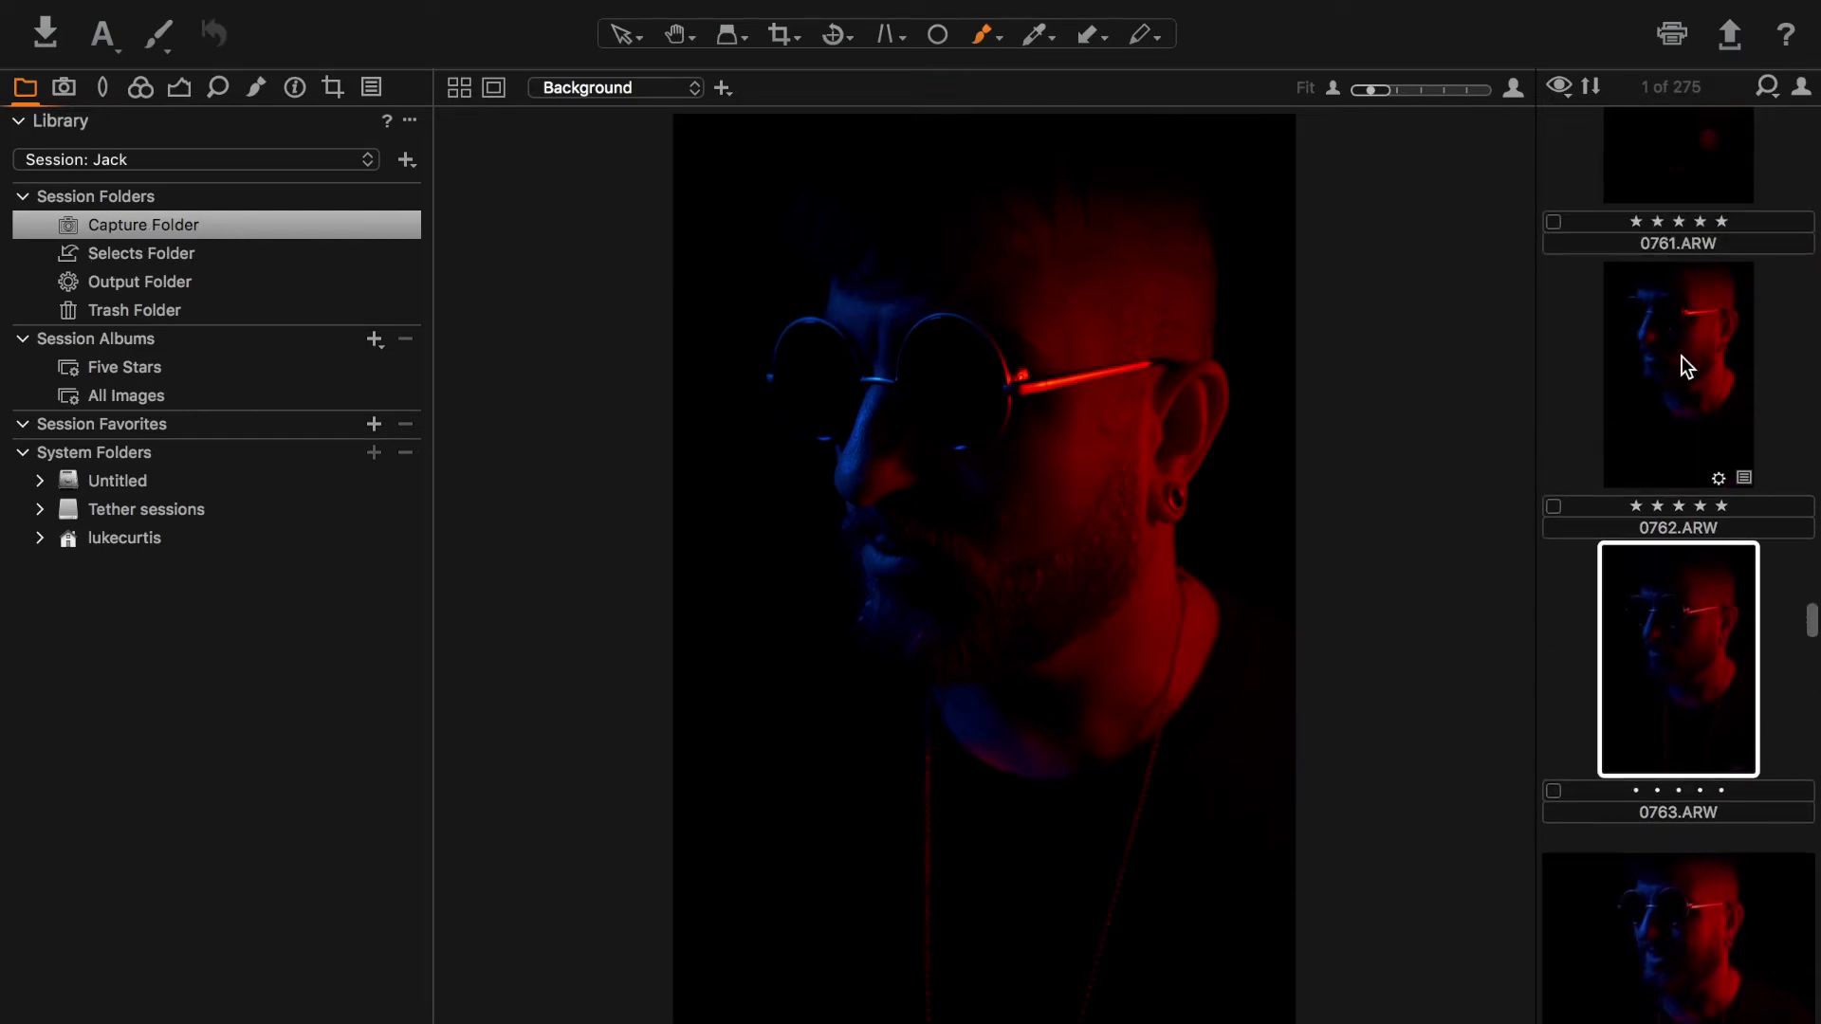
{"action": "scroll", "coordinate": [1682, 355], "scroll_direction": "down", "scroll_amount": 2}
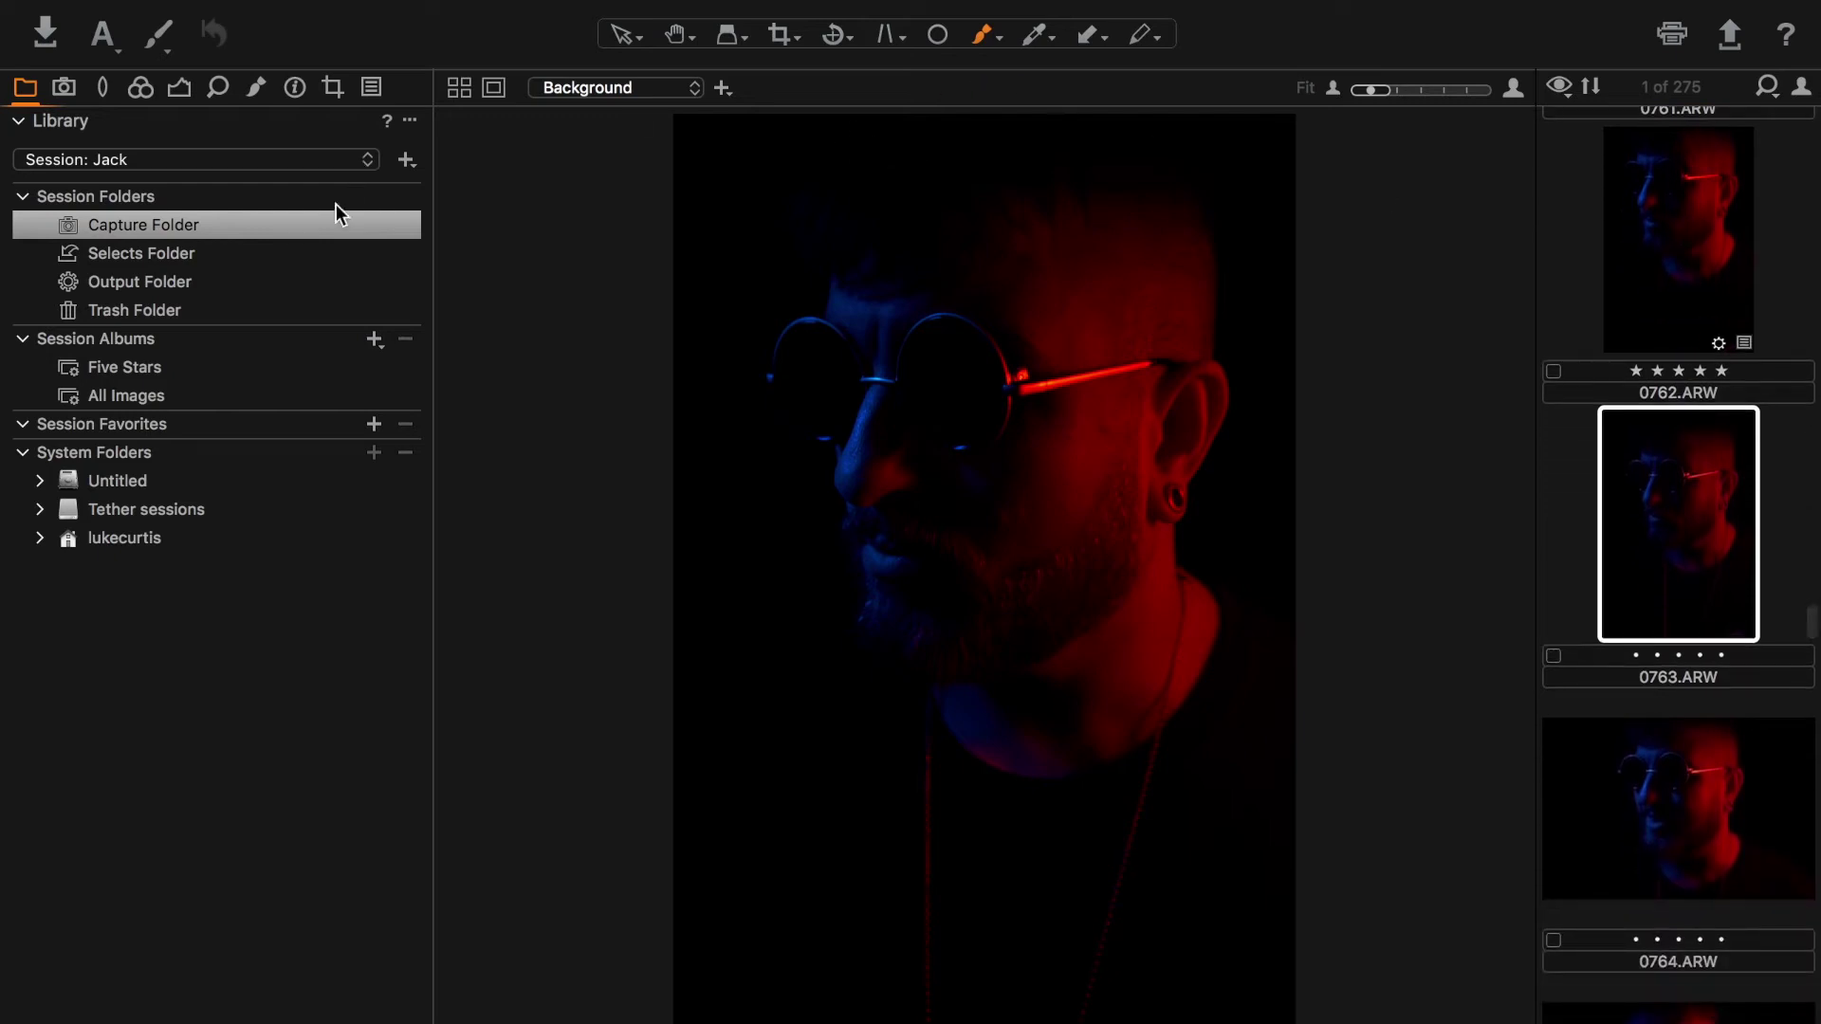
{"action": "left_click", "coordinate": [120, 257]}
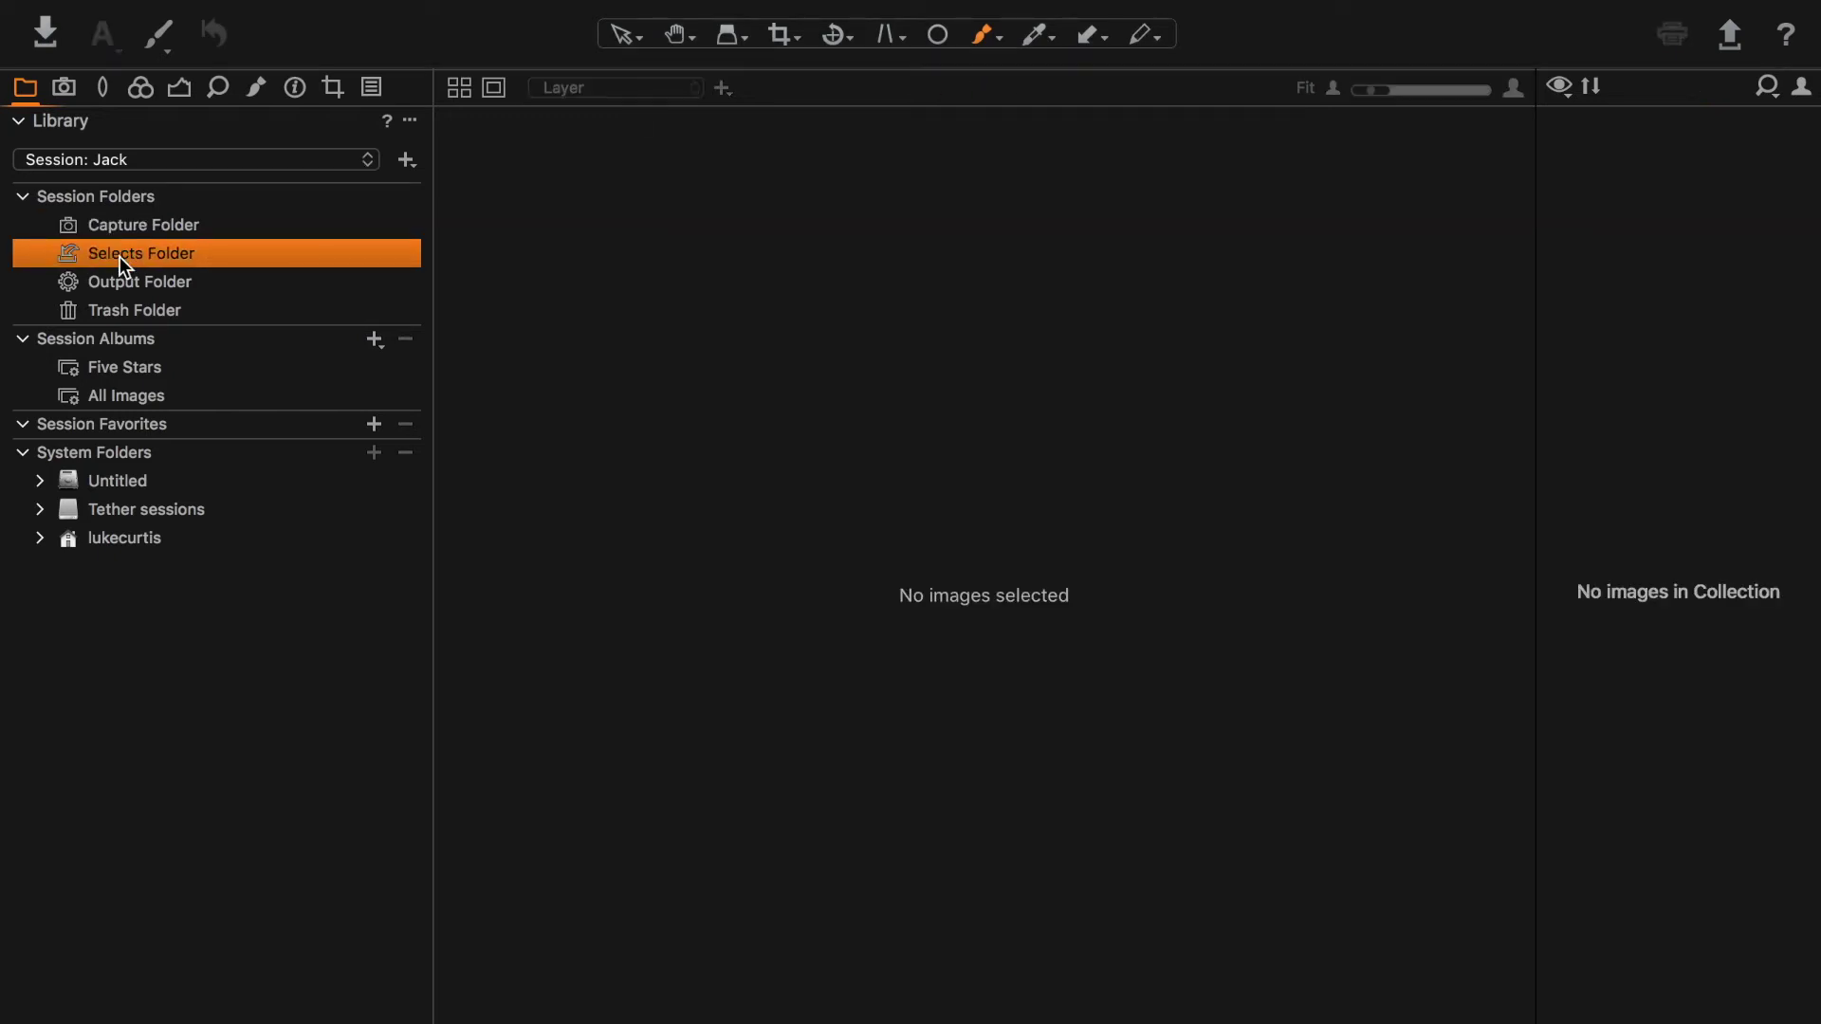
{"action": "left_click", "coordinate": [161, 287]}
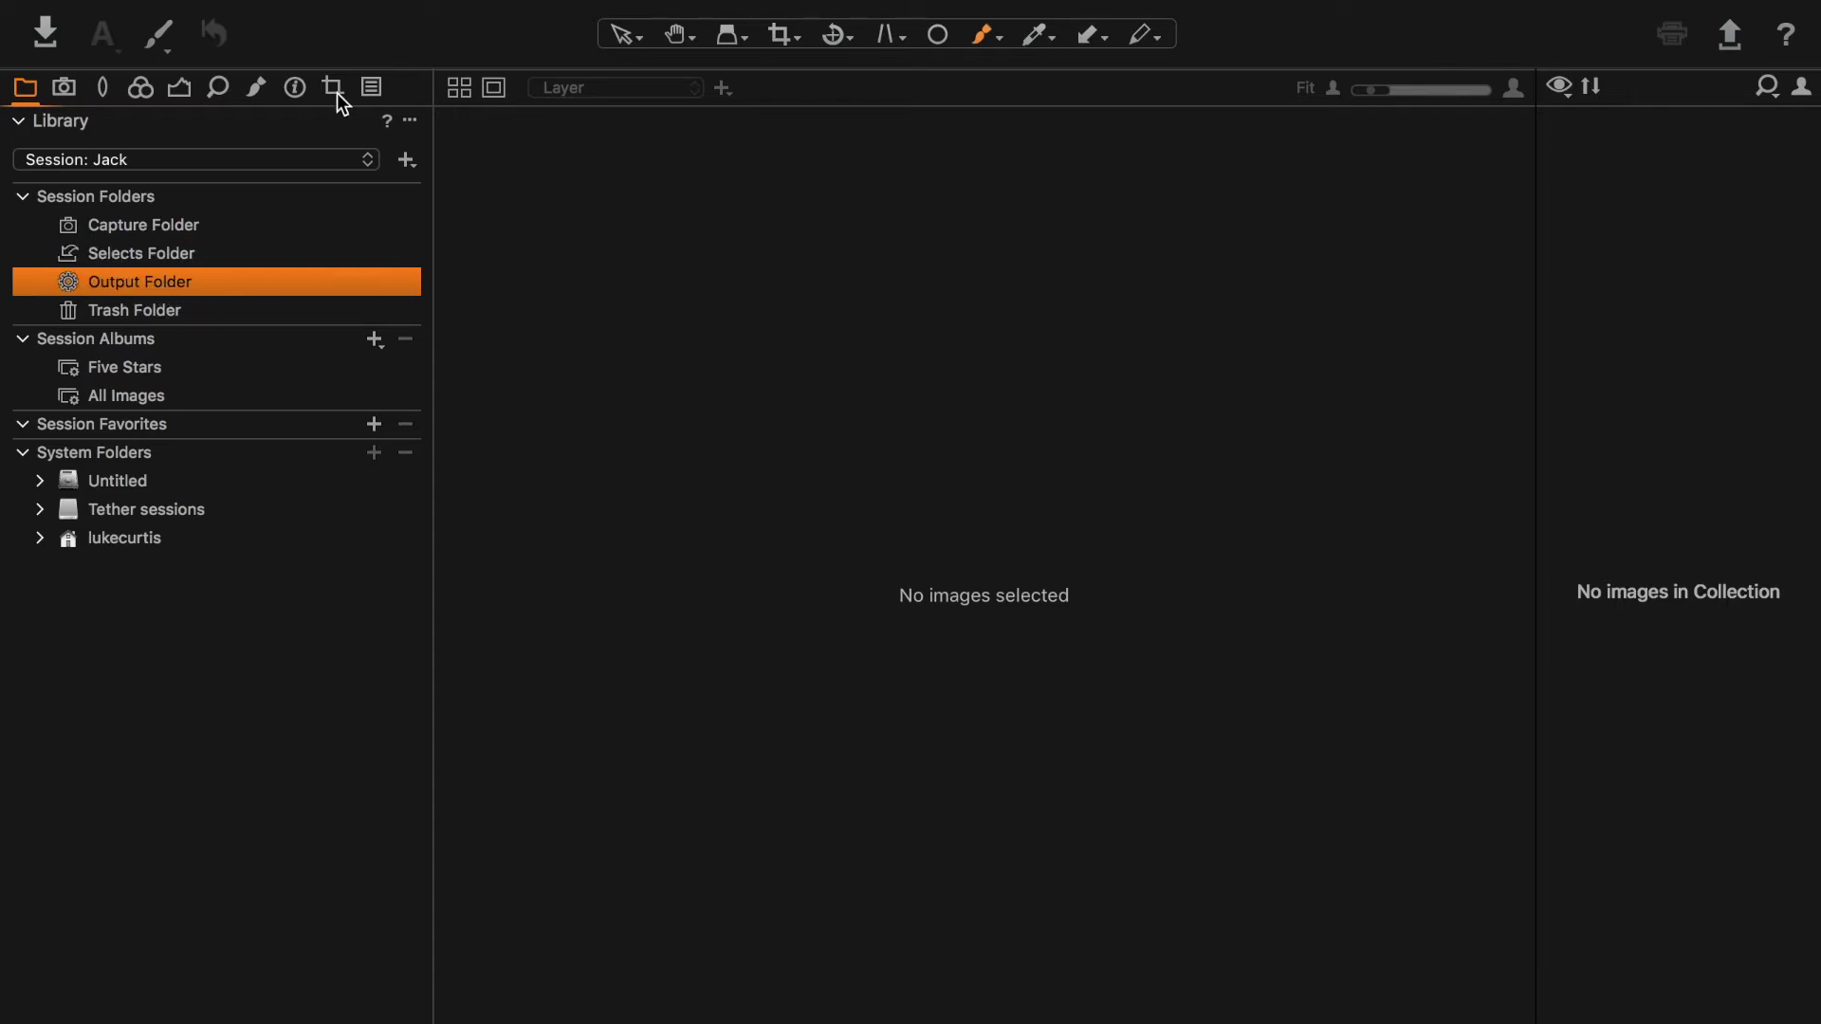
{"action": "left_click", "coordinate": [173, 313]}
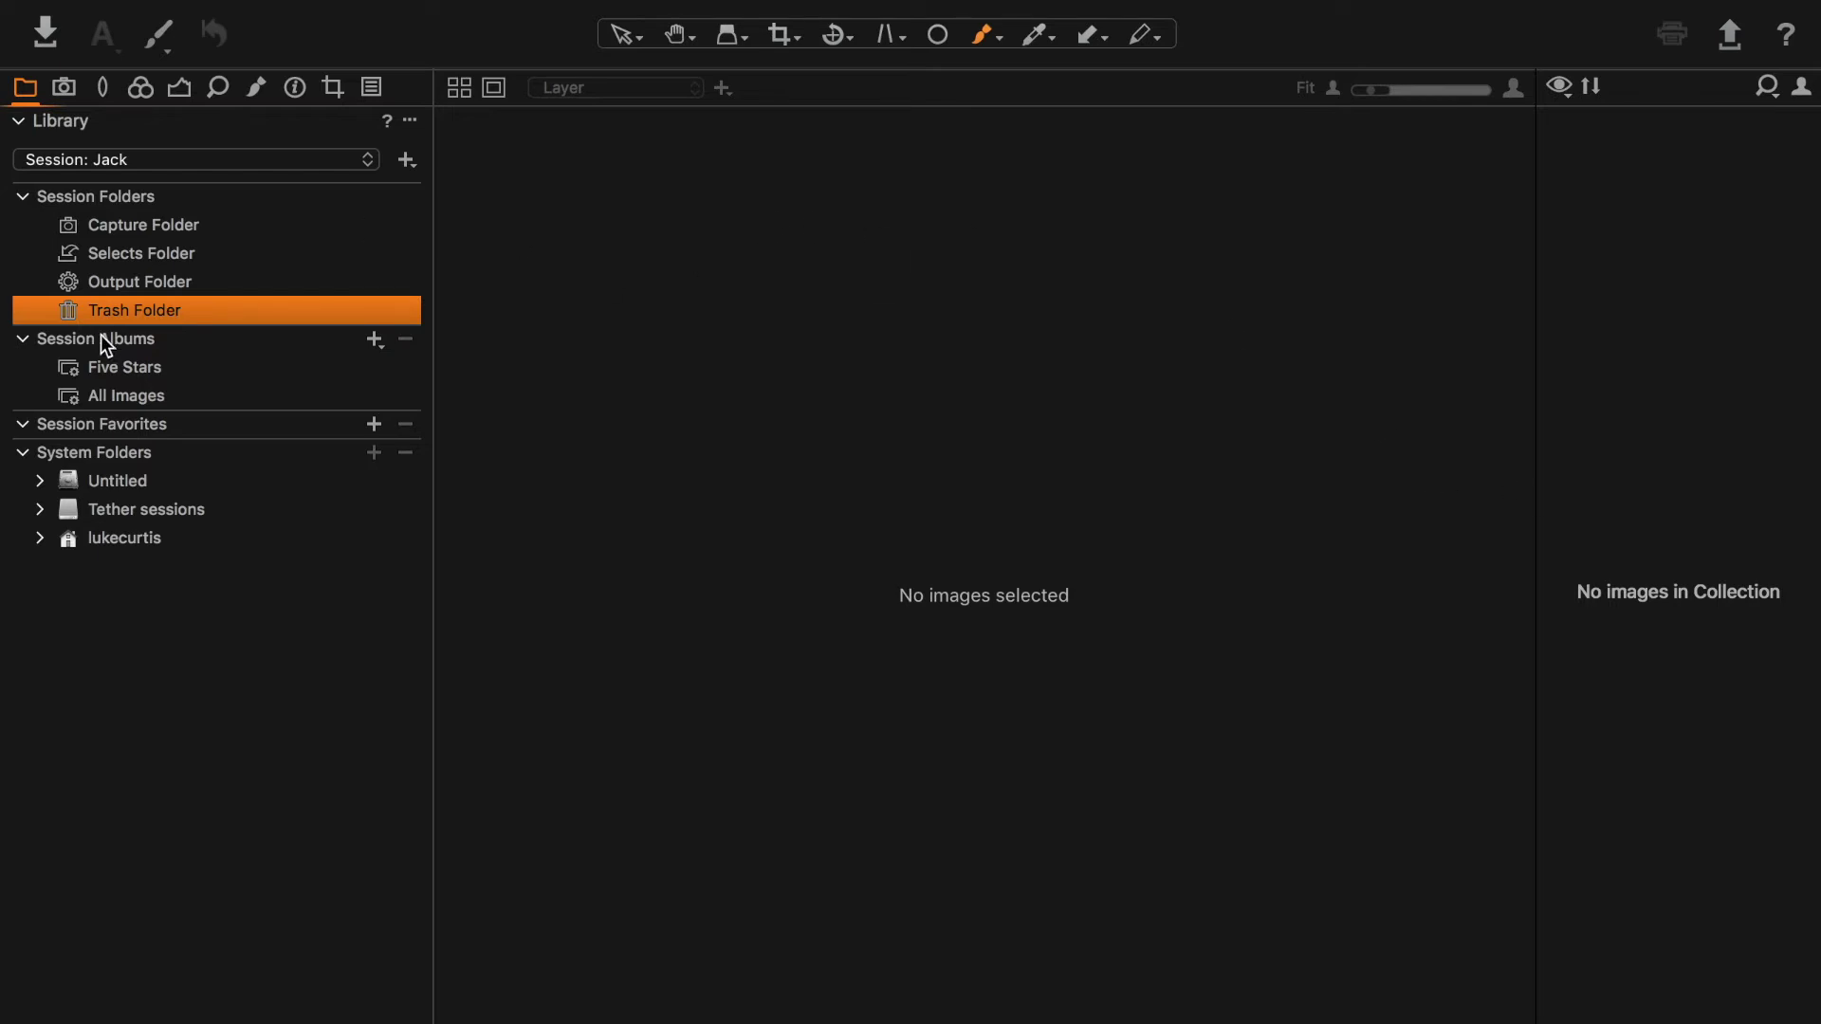
{"action": "left_click", "coordinate": [115, 283]}
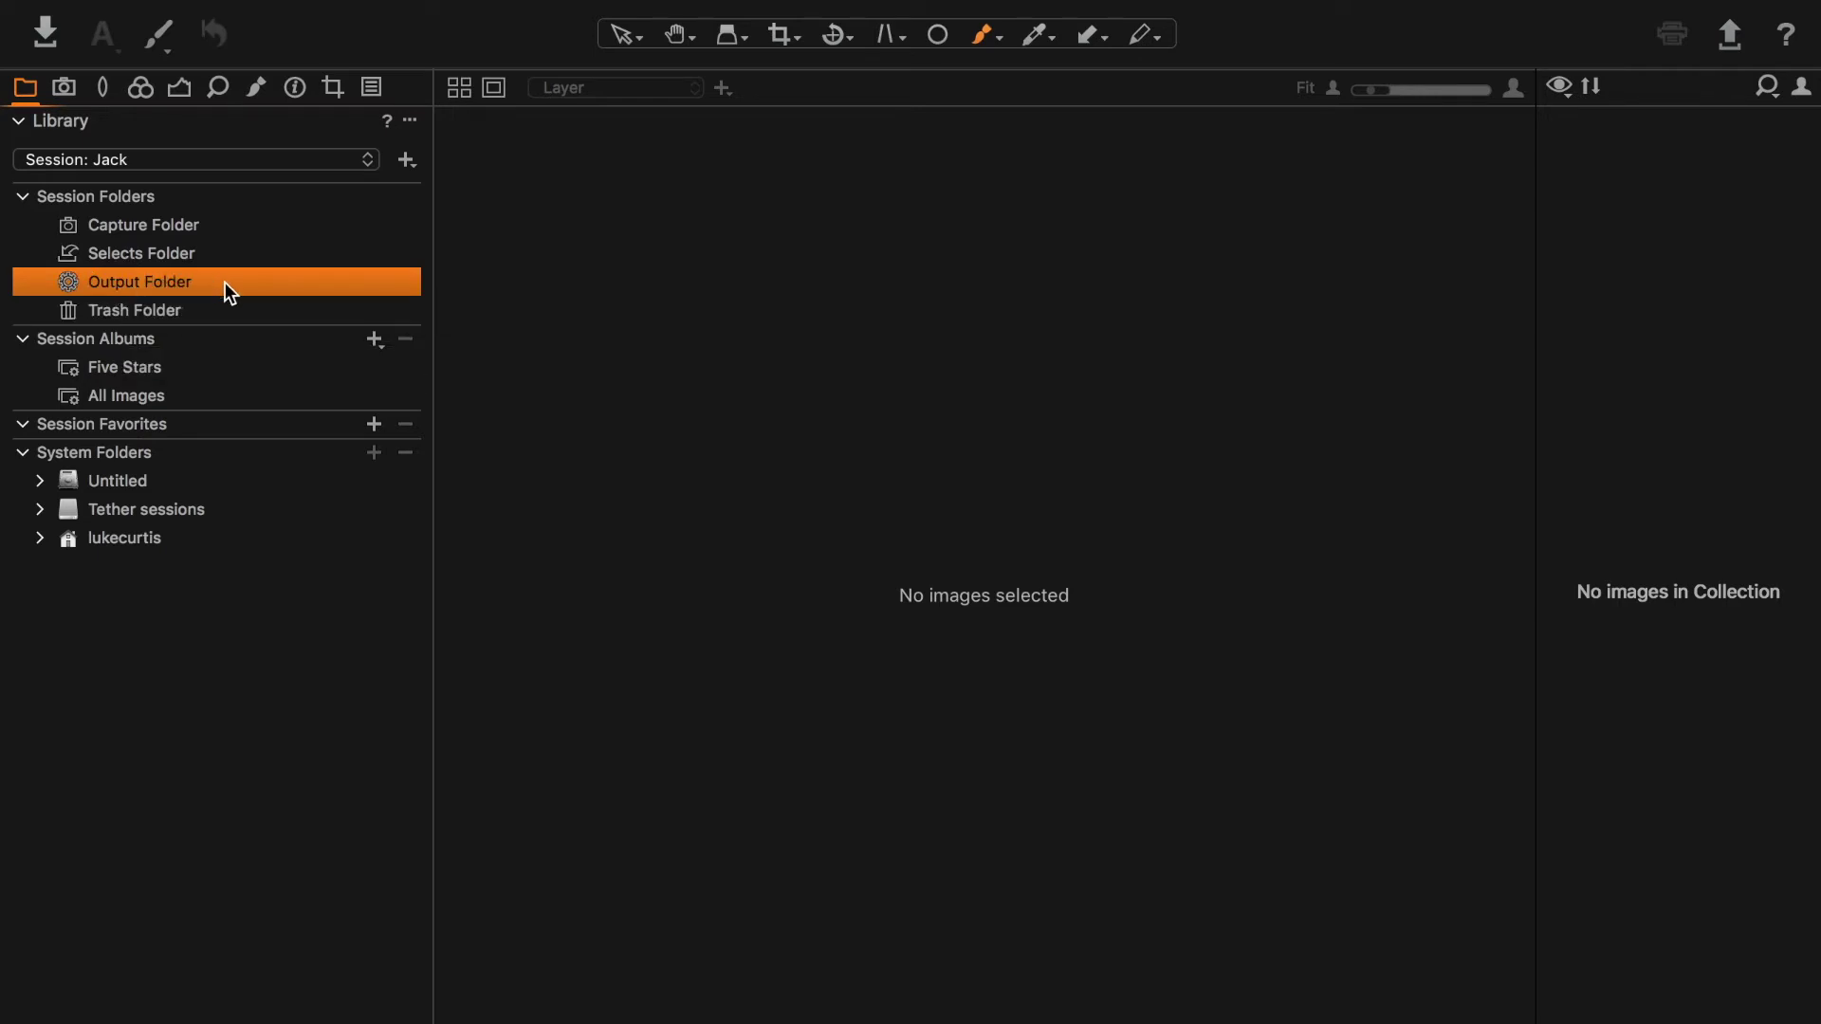
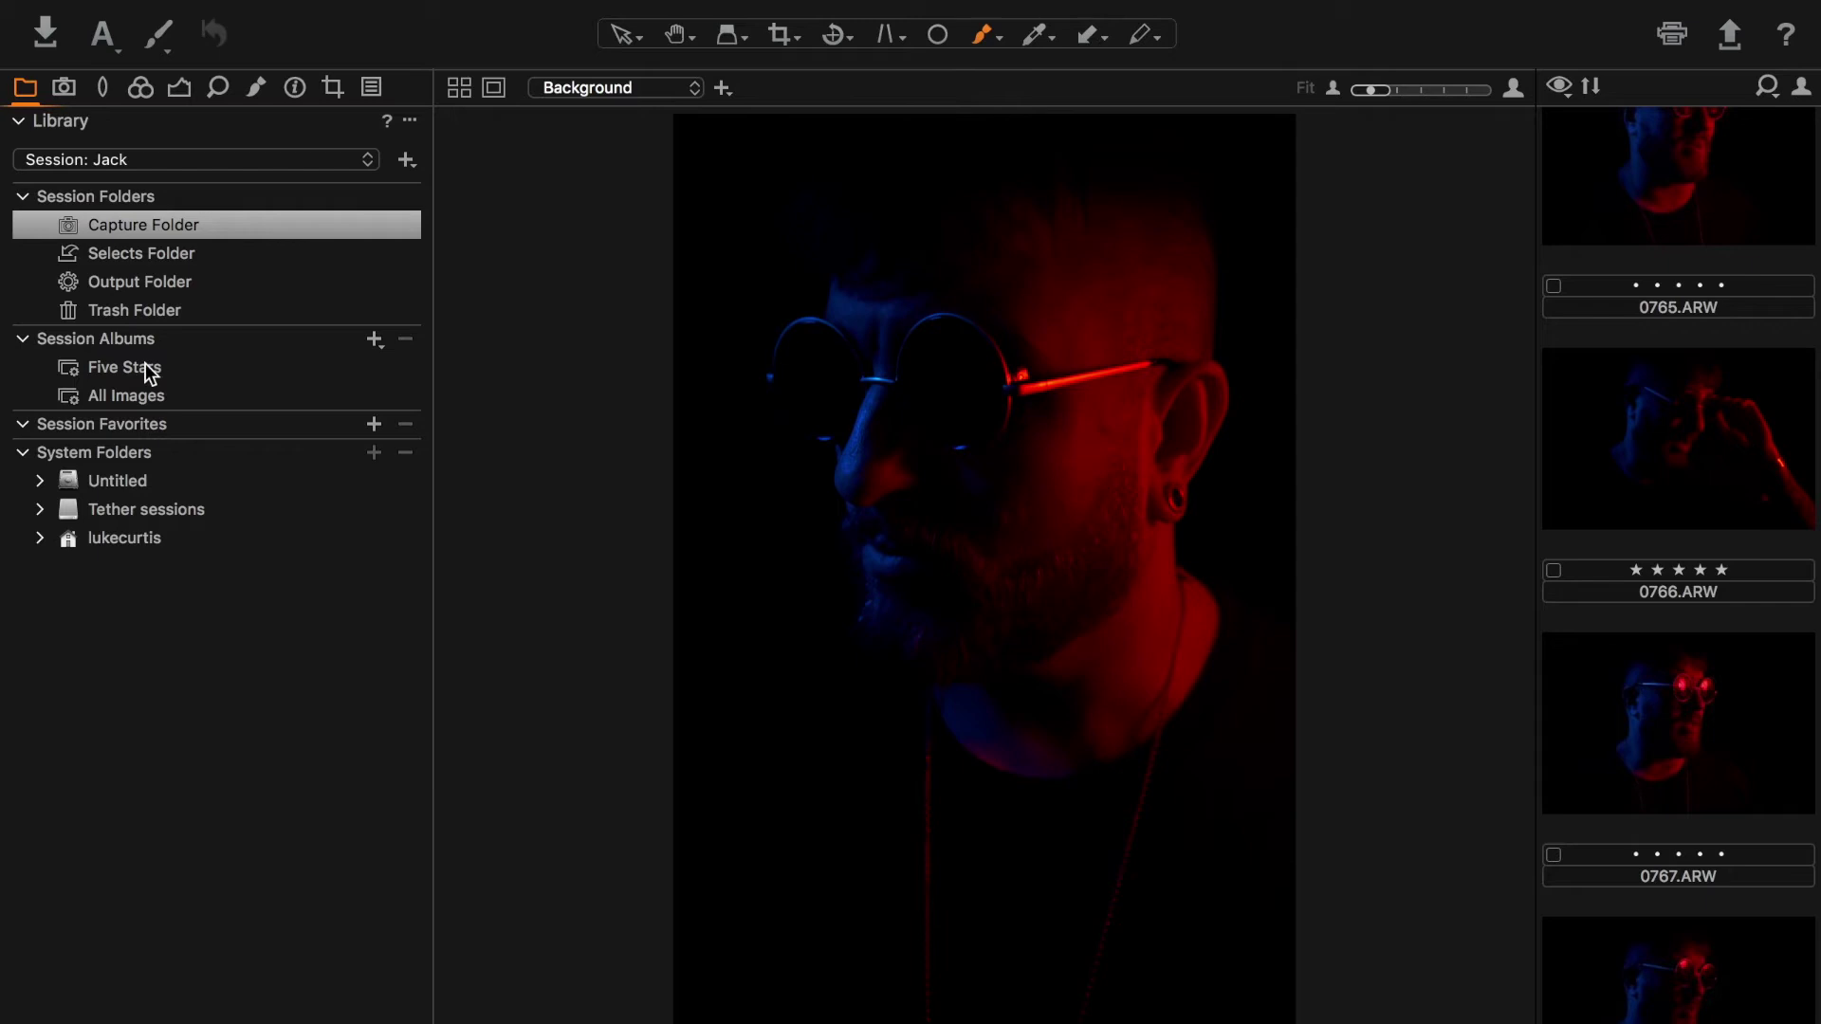
Step: Look through the portraits in the Five Stars session album and collapse the Library tool
{"action": "scroll", "coordinate": [1733, 457], "scroll_direction": "down", "scroll_amount": 3}
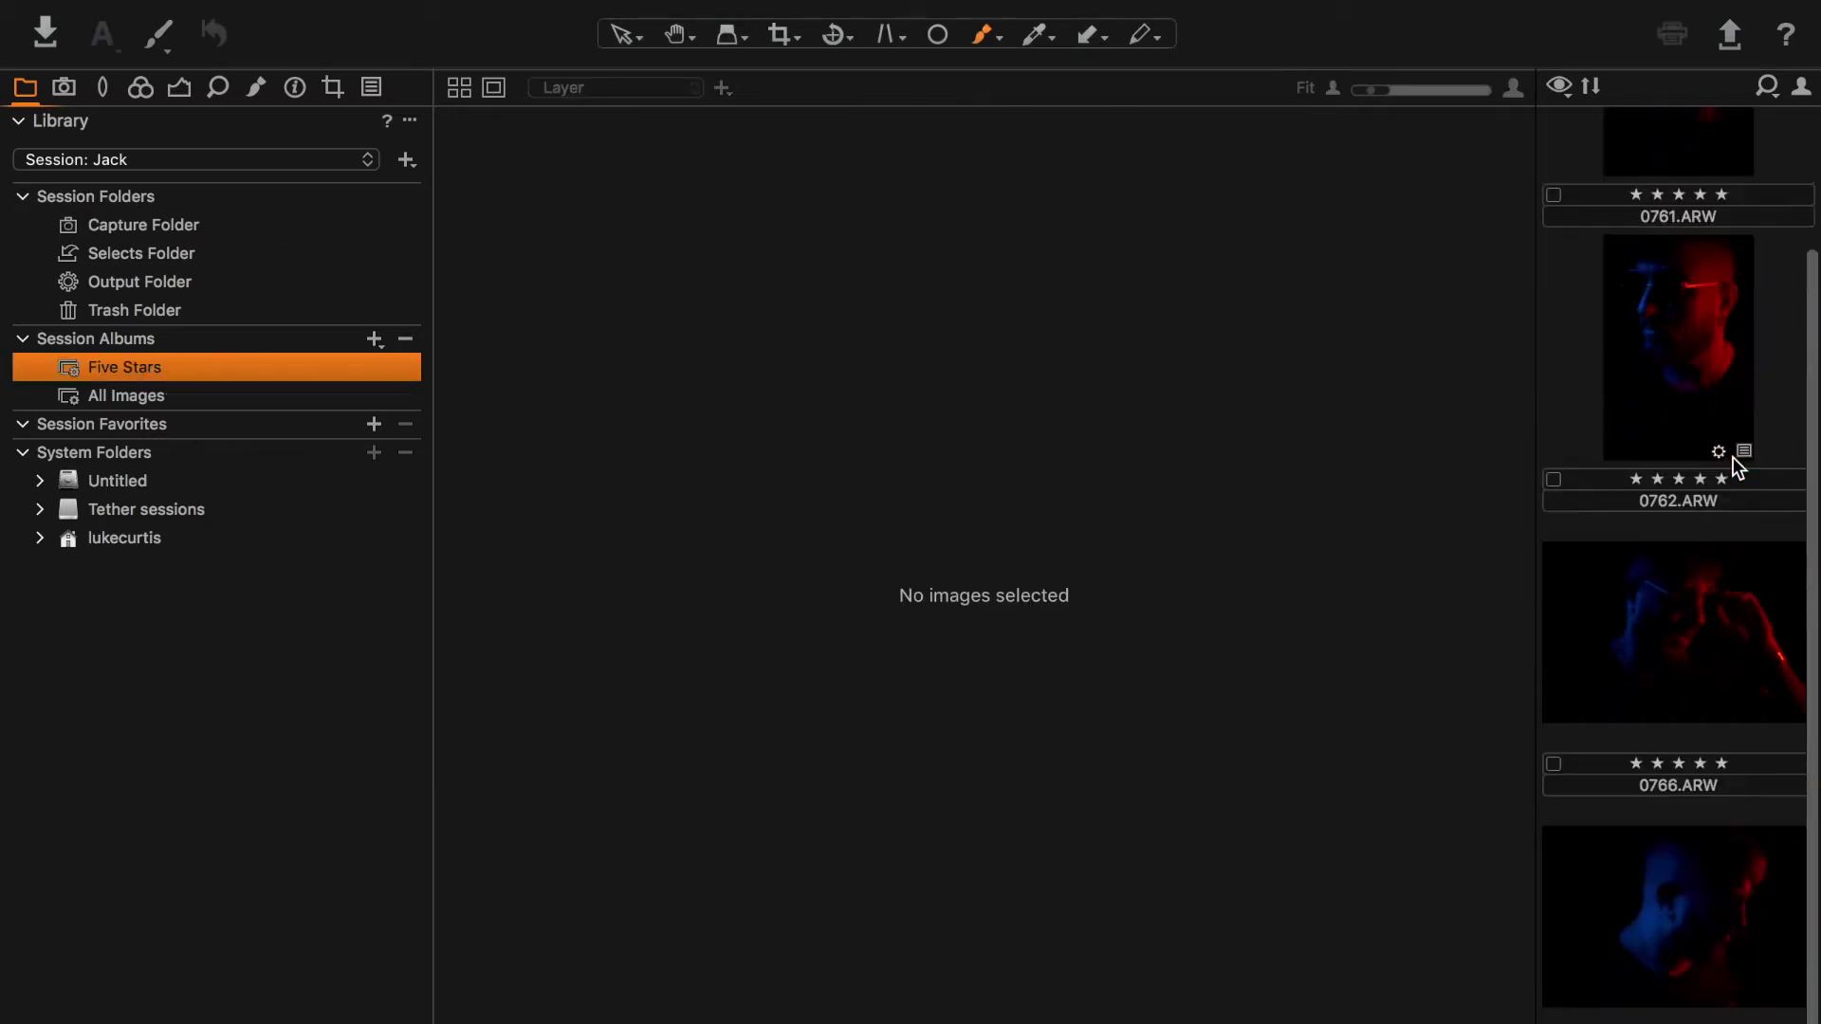
{"action": "scroll", "coordinate": [1732, 457], "scroll_direction": "up", "scroll_amount": 3}
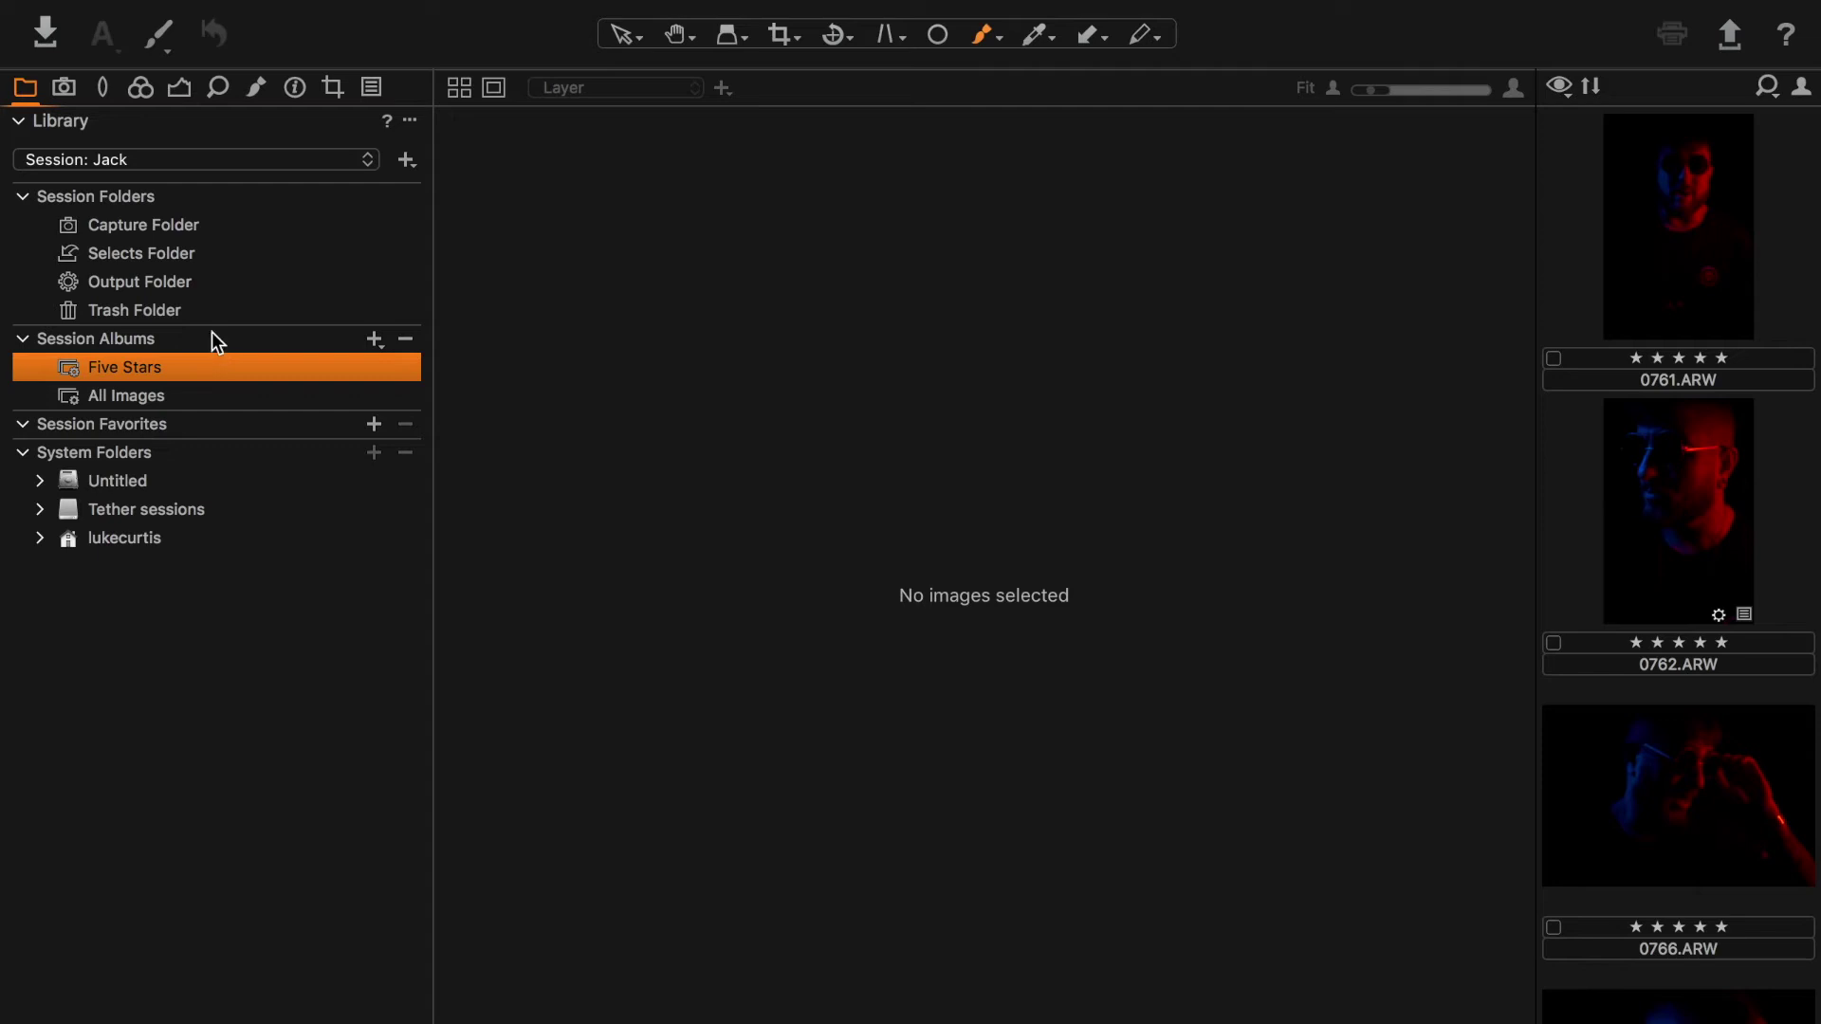
{"action": "left_click", "coordinate": [19, 121]}
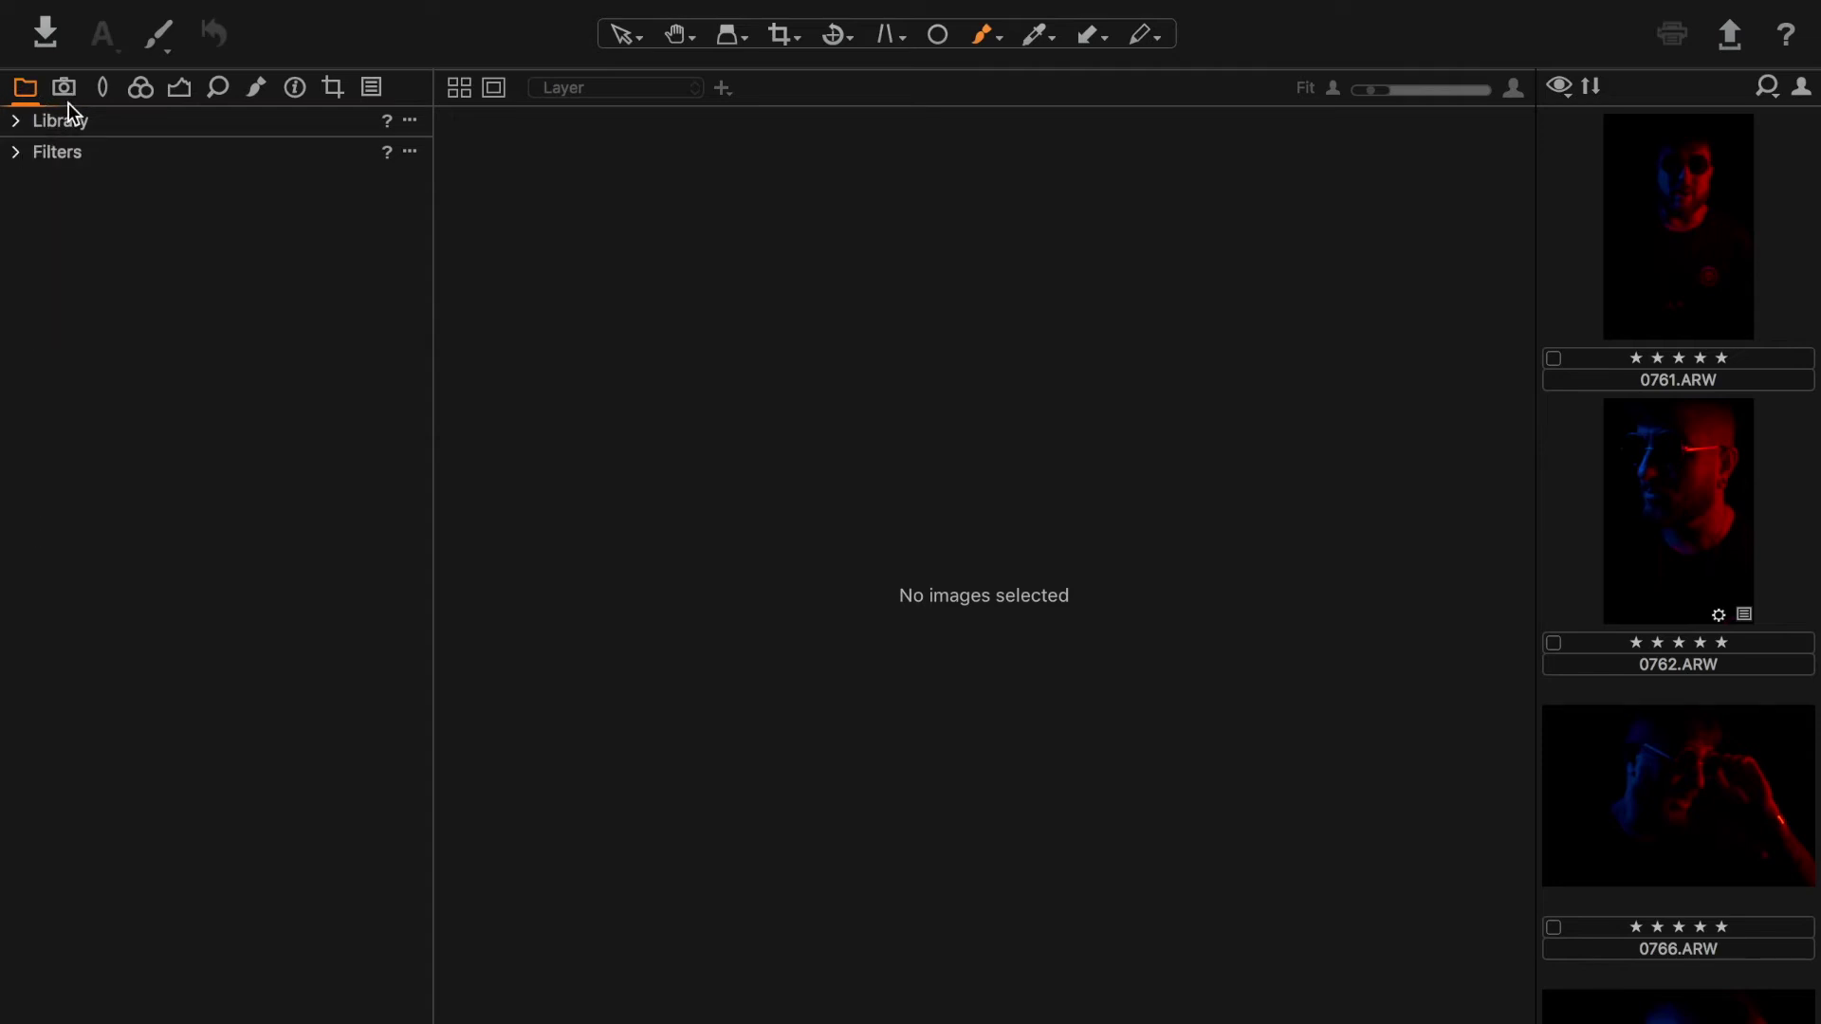
Step: Show the tethered capture tools with the Camera tool expanded, and look over the five-star thumbnails
{"action": "left_click", "coordinate": [65, 89]}
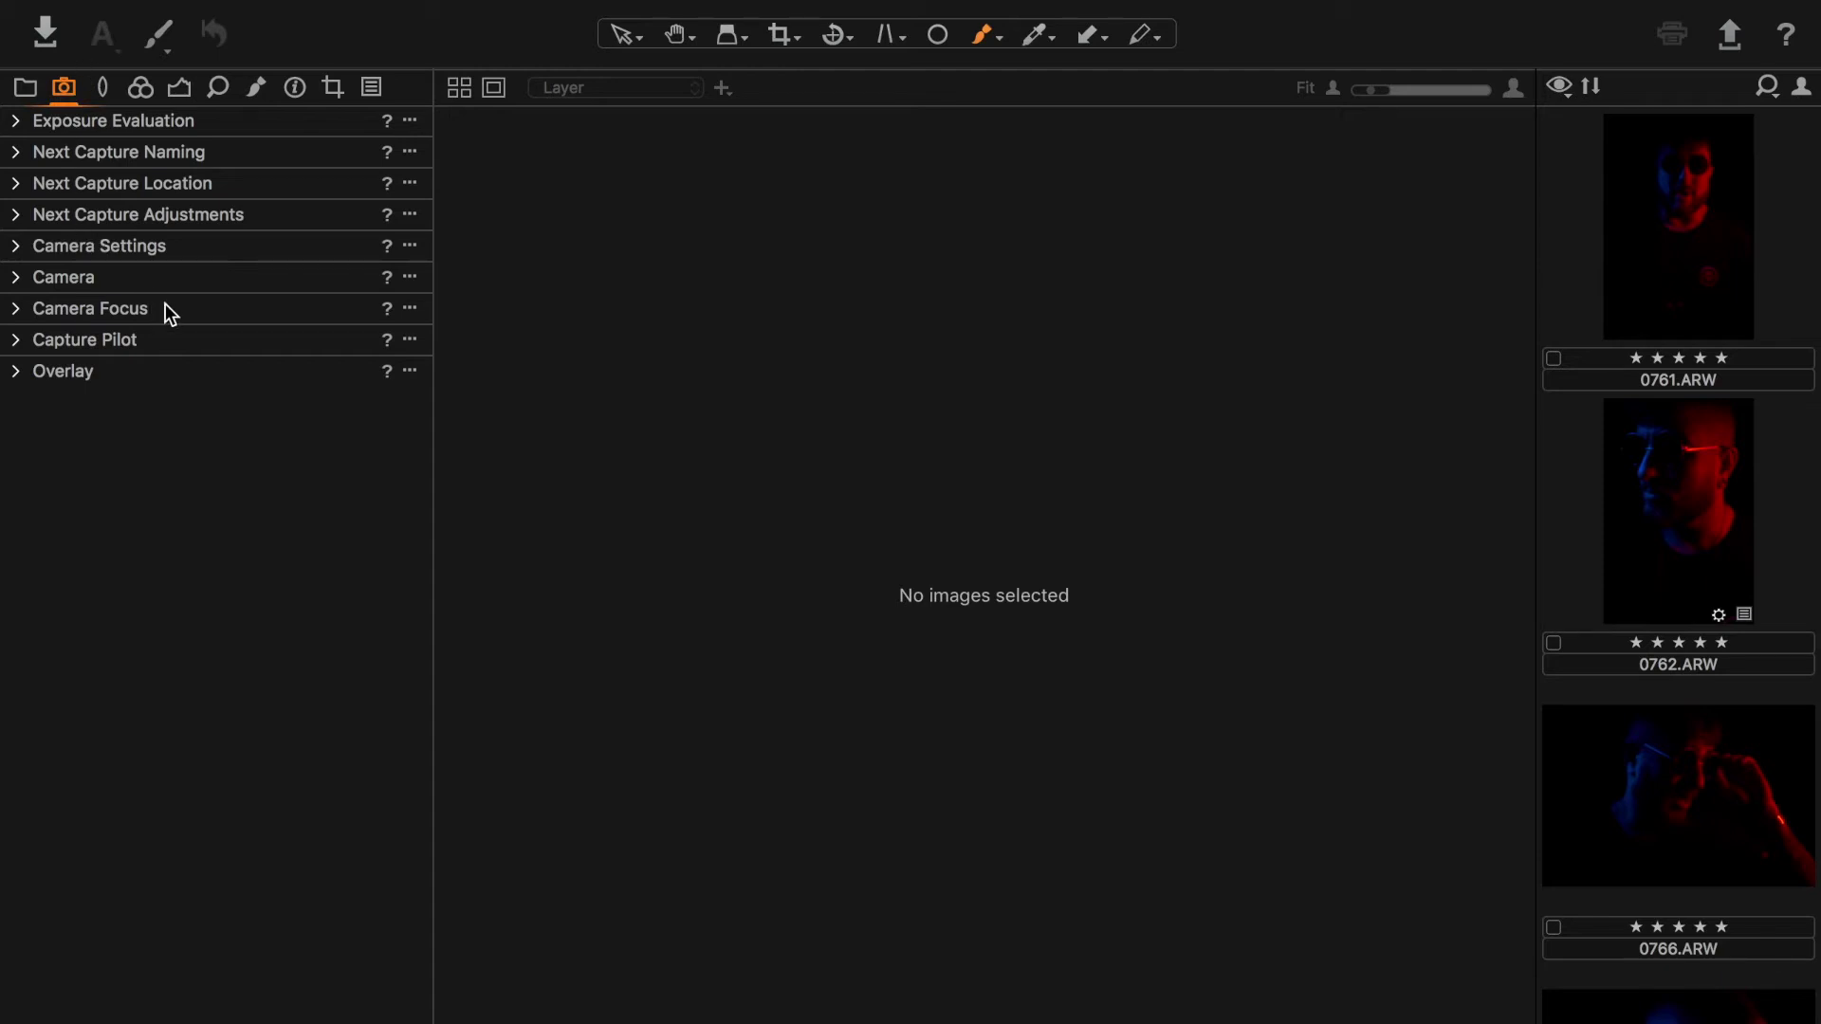
{"action": "left_click", "coordinate": [52, 280]}
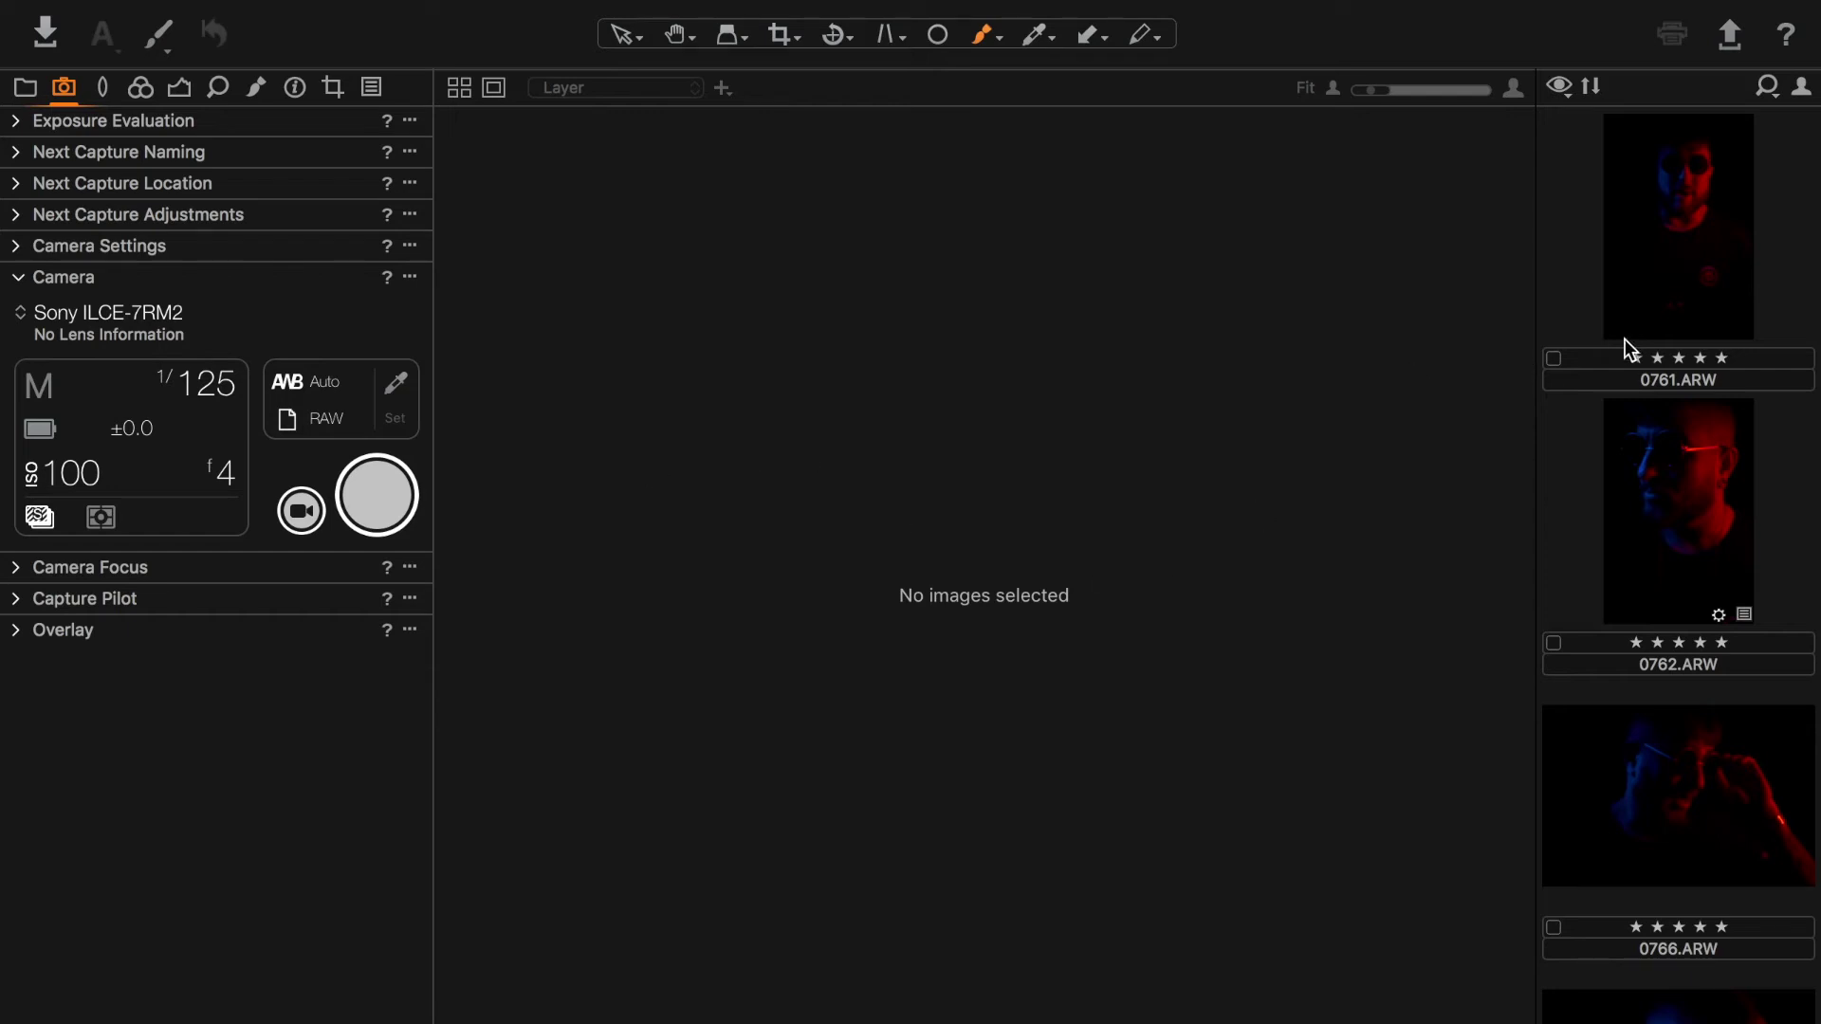
{"action": "scroll", "coordinate": [1624, 346], "scroll_direction": "down", "scroll_amount": 3}
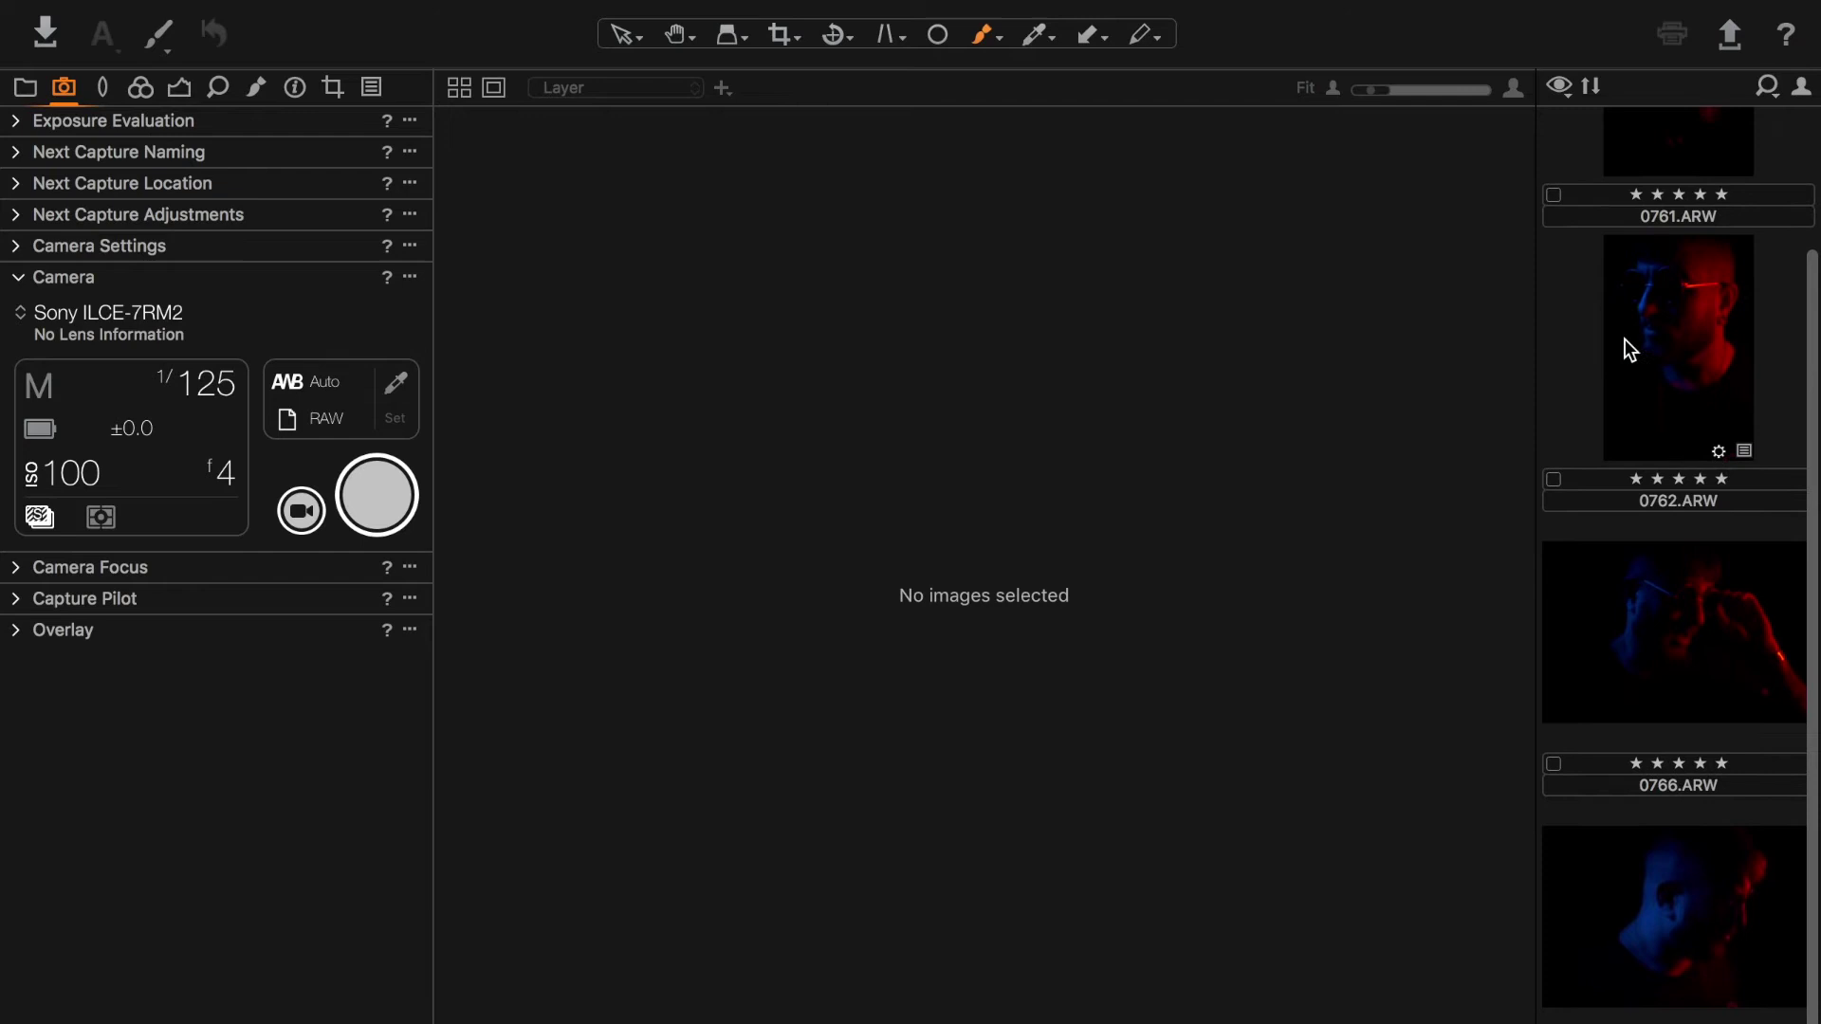
{"action": "scroll", "coordinate": [1629, 349], "scroll_direction": "up", "scroll_amount": 3}
Step: Return to the expanded Library and show the images of the session's Capture Folder
{"action": "left_click", "coordinate": [26, 95]}
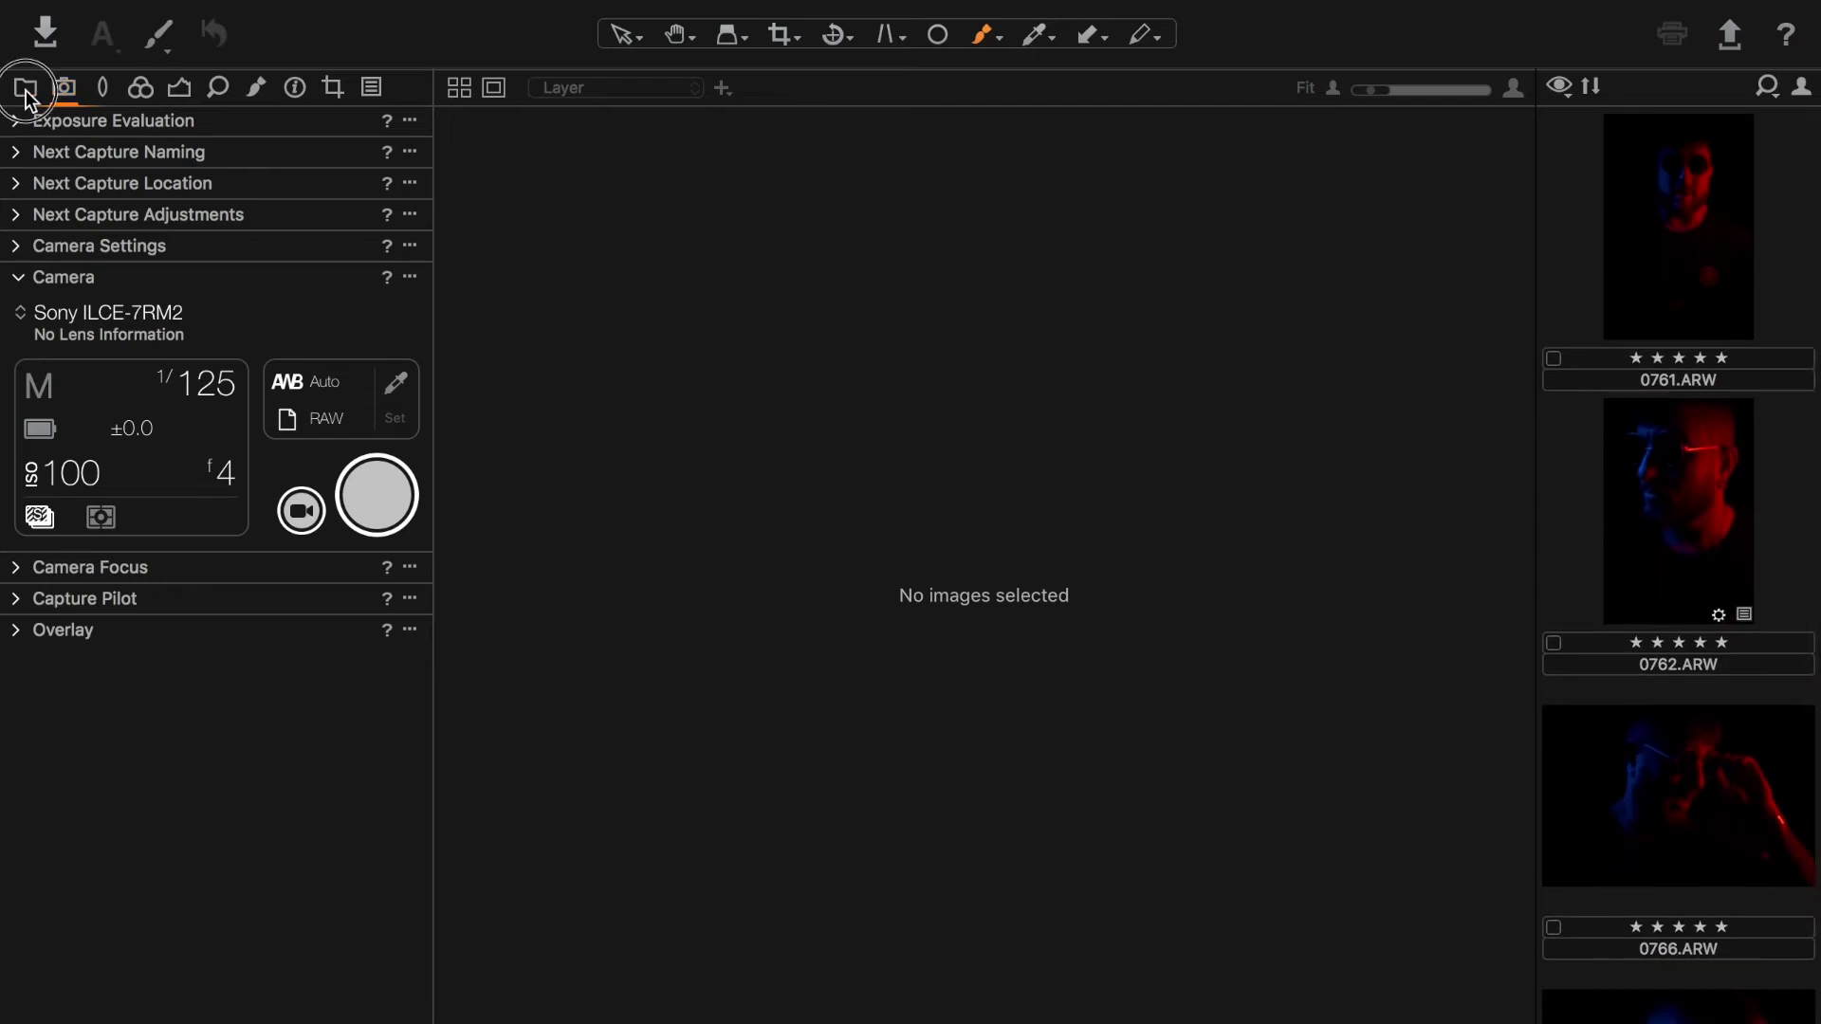
{"action": "left_click", "coordinate": [17, 121]}
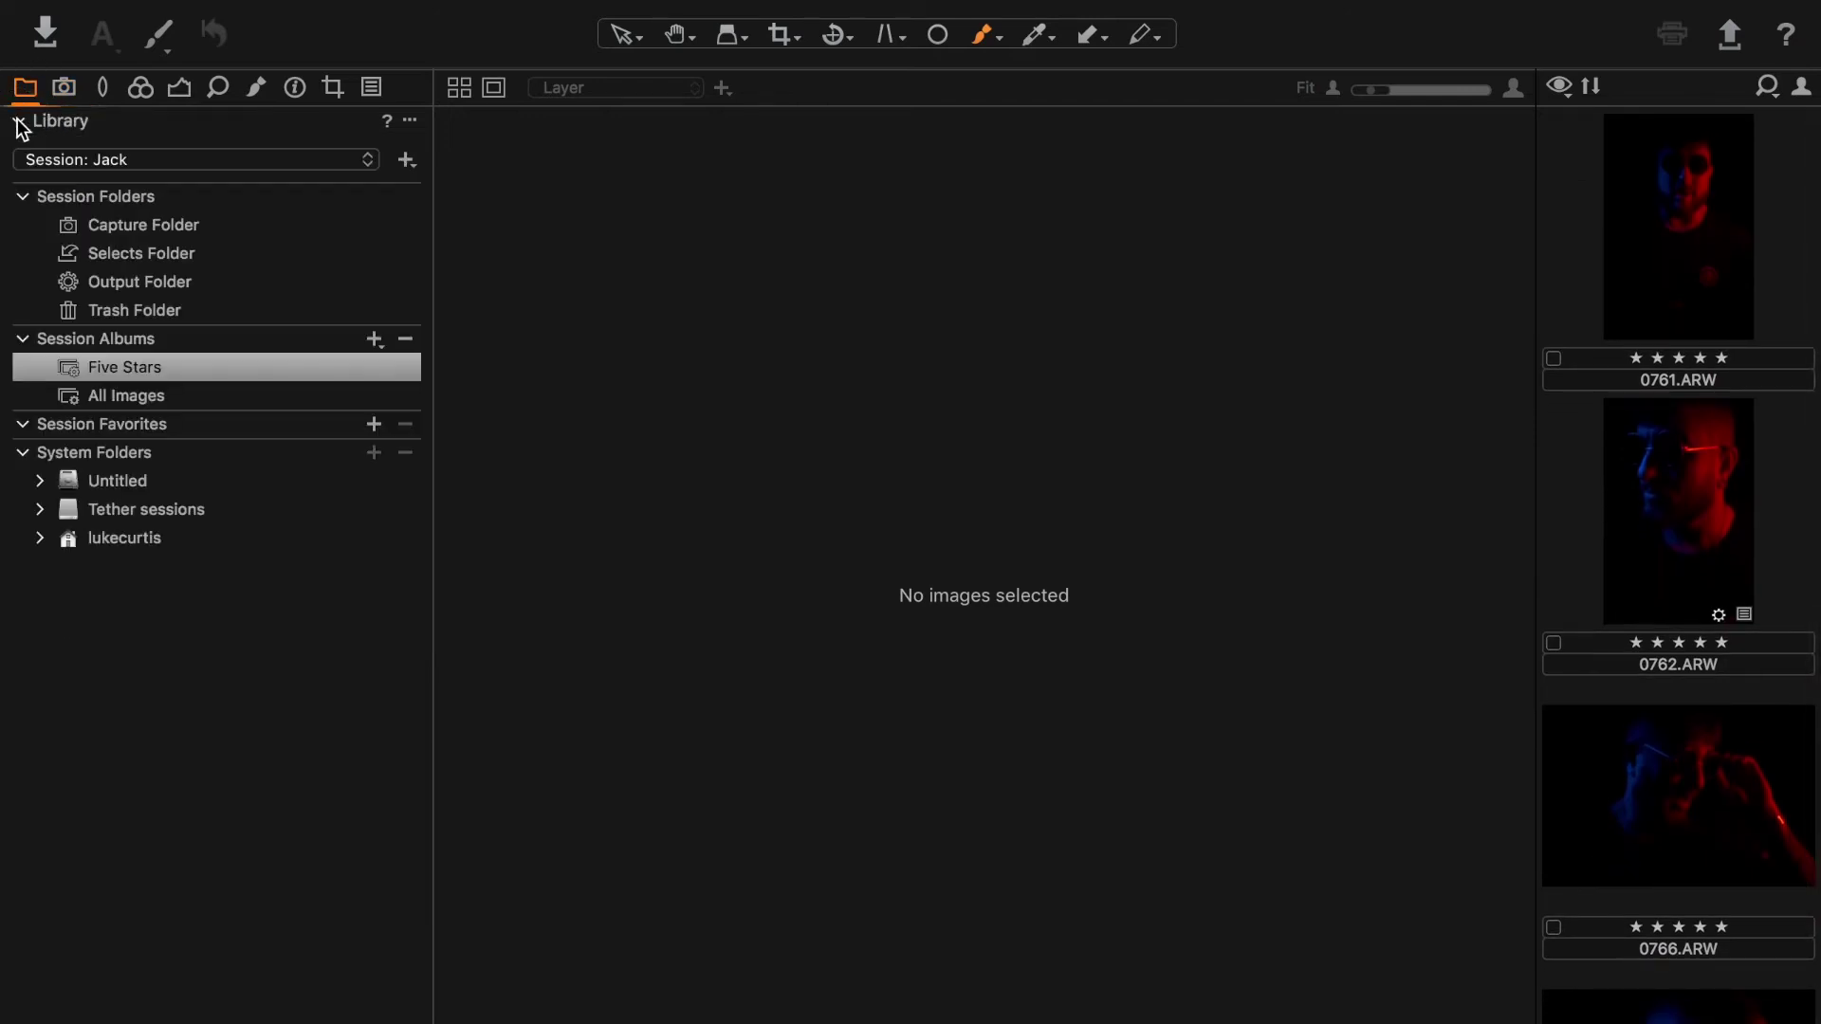
{"action": "left_click", "coordinate": [142, 225]}
Step: Browse through the Capture Folder's thumbnails and select the portrait 0763.ARW
{"action": "scroll", "coordinate": [1646, 449], "scroll_direction": "down", "scroll_amount": 5}
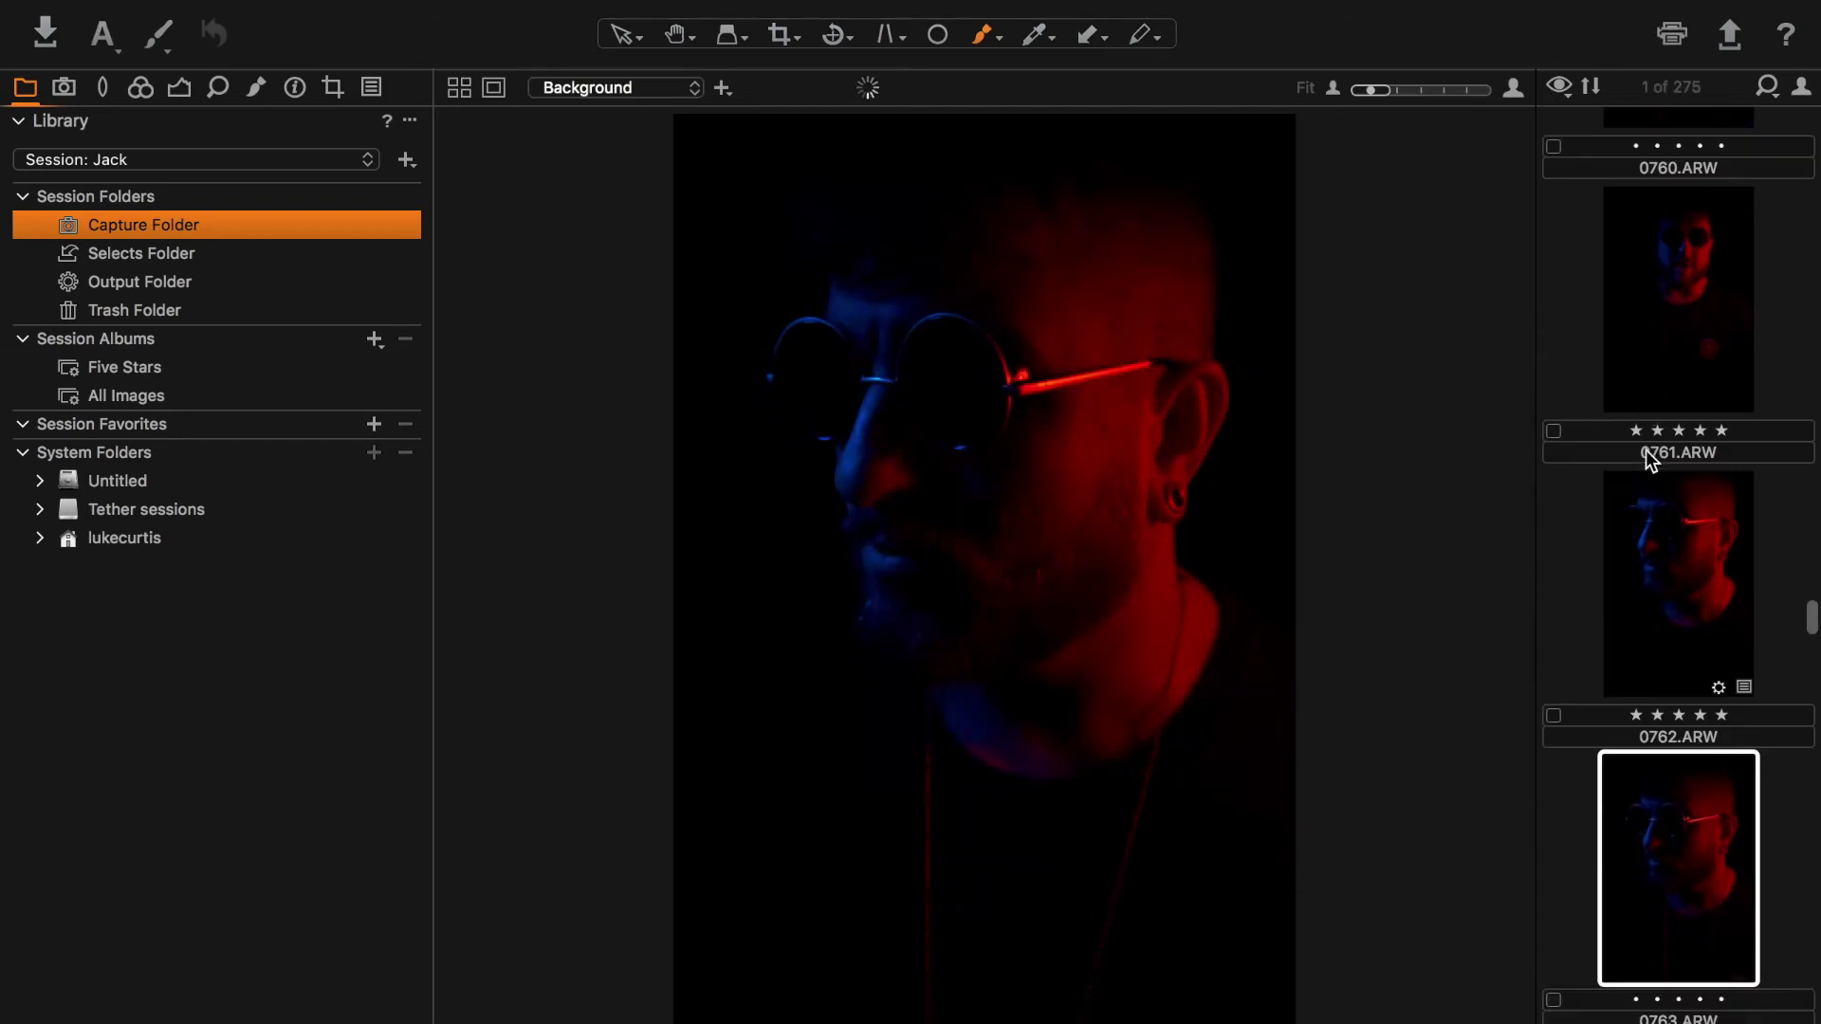
{"action": "scroll", "coordinate": [1646, 449], "scroll_direction": "down", "scroll_amount": 10}
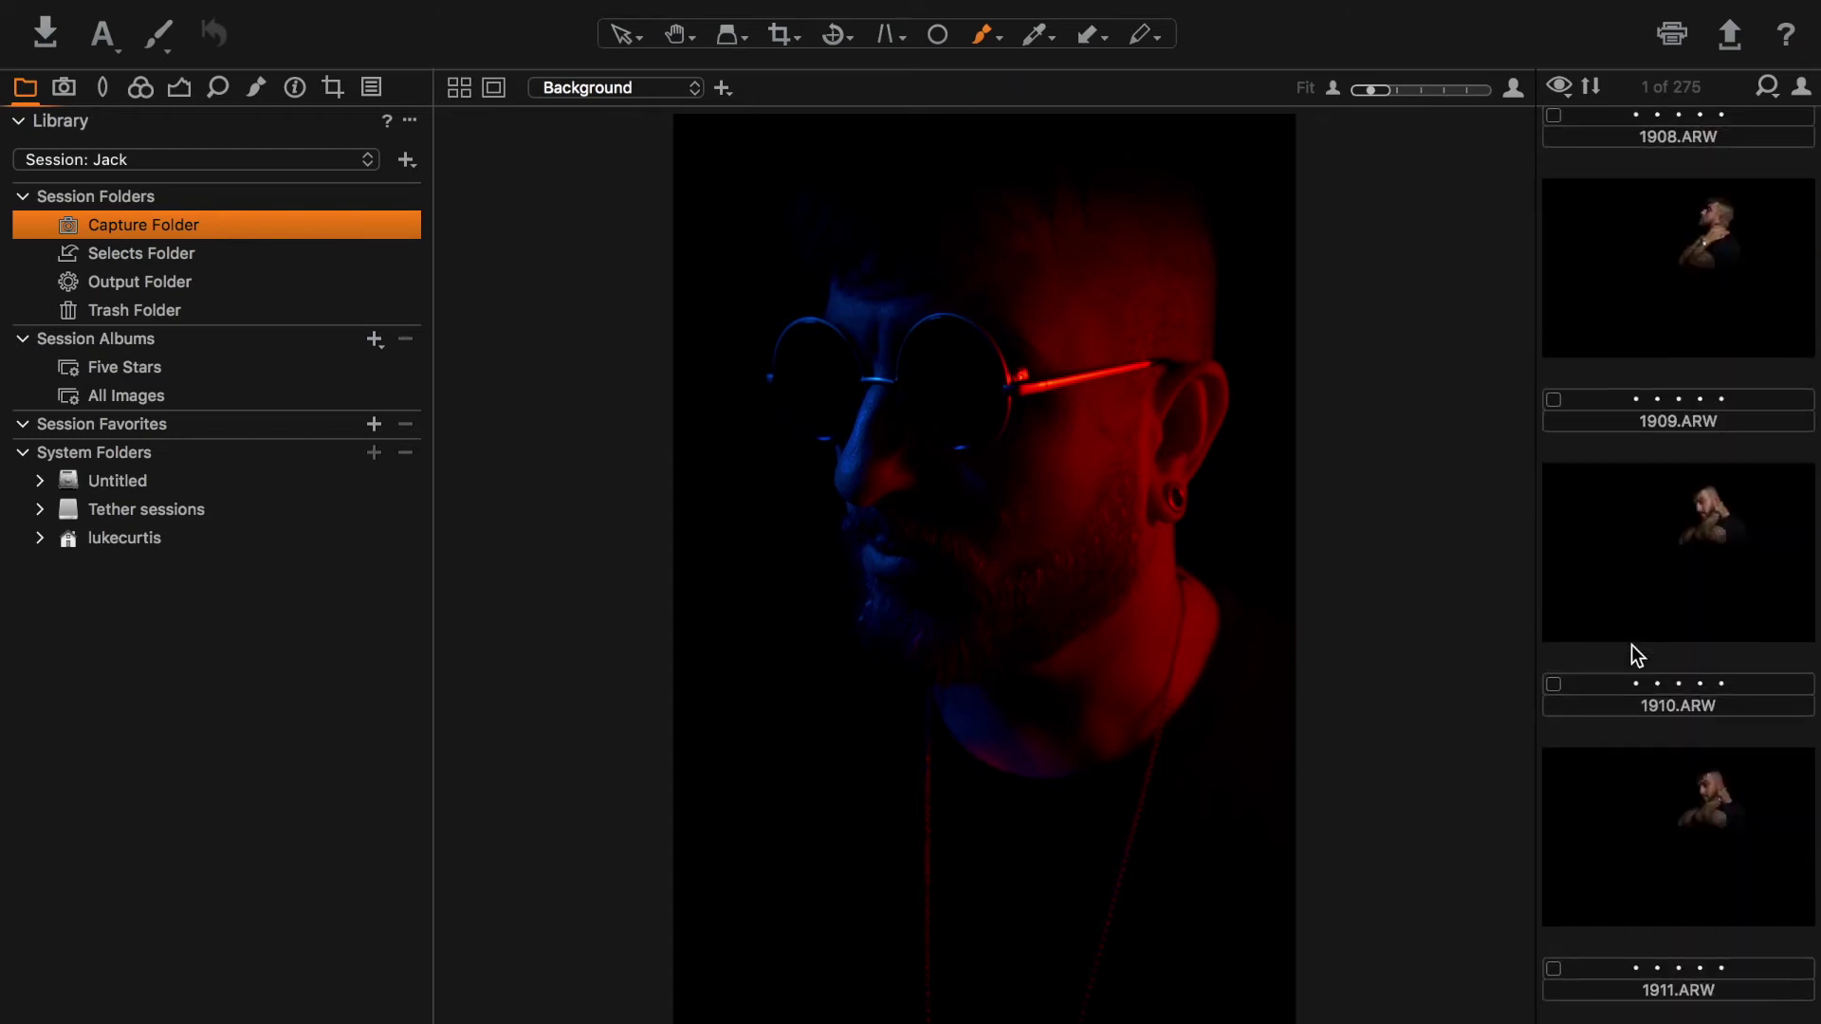
{"action": "scroll", "coordinate": [1638, 654], "scroll_direction": "down", "scroll_amount": 5}
{"action": "scroll", "coordinate": [1638, 655], "scroll_direction": "up", "scroll_amount": 15}
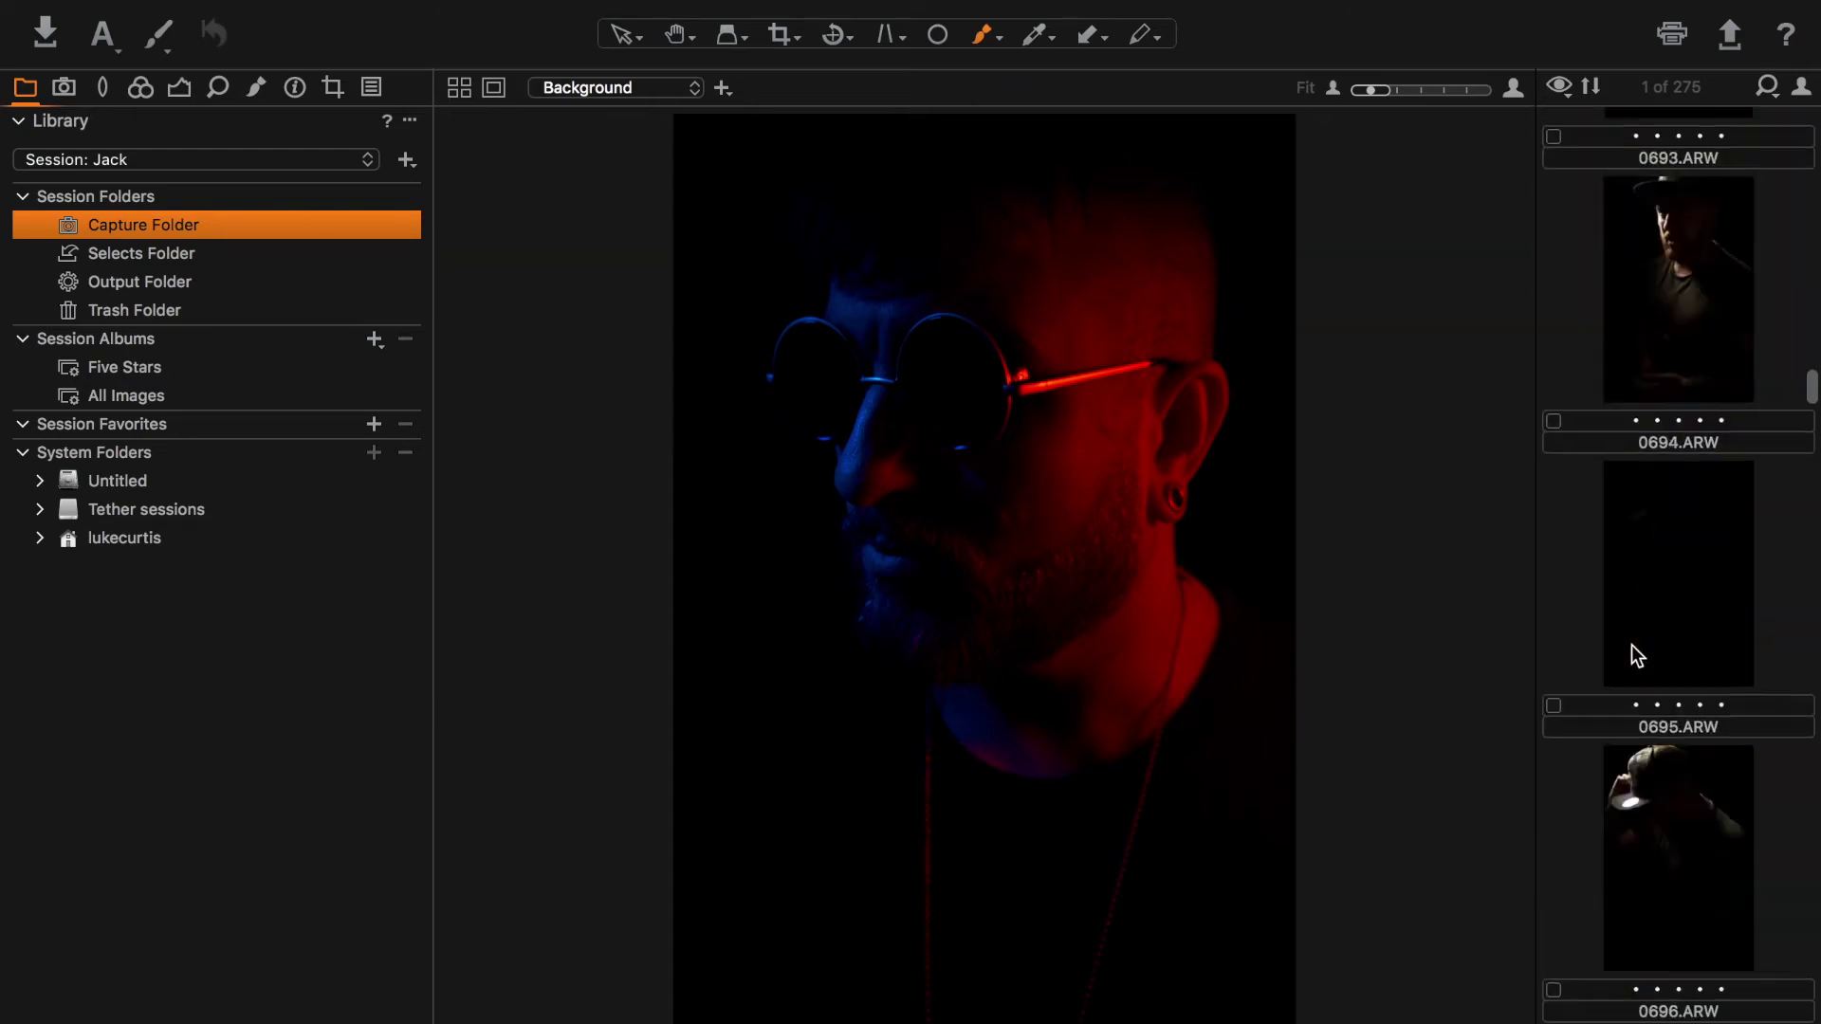
{"action": "scroll", "coordinate": [1631, 645], "scroll_direction": "down", "scroll_amount": 8}
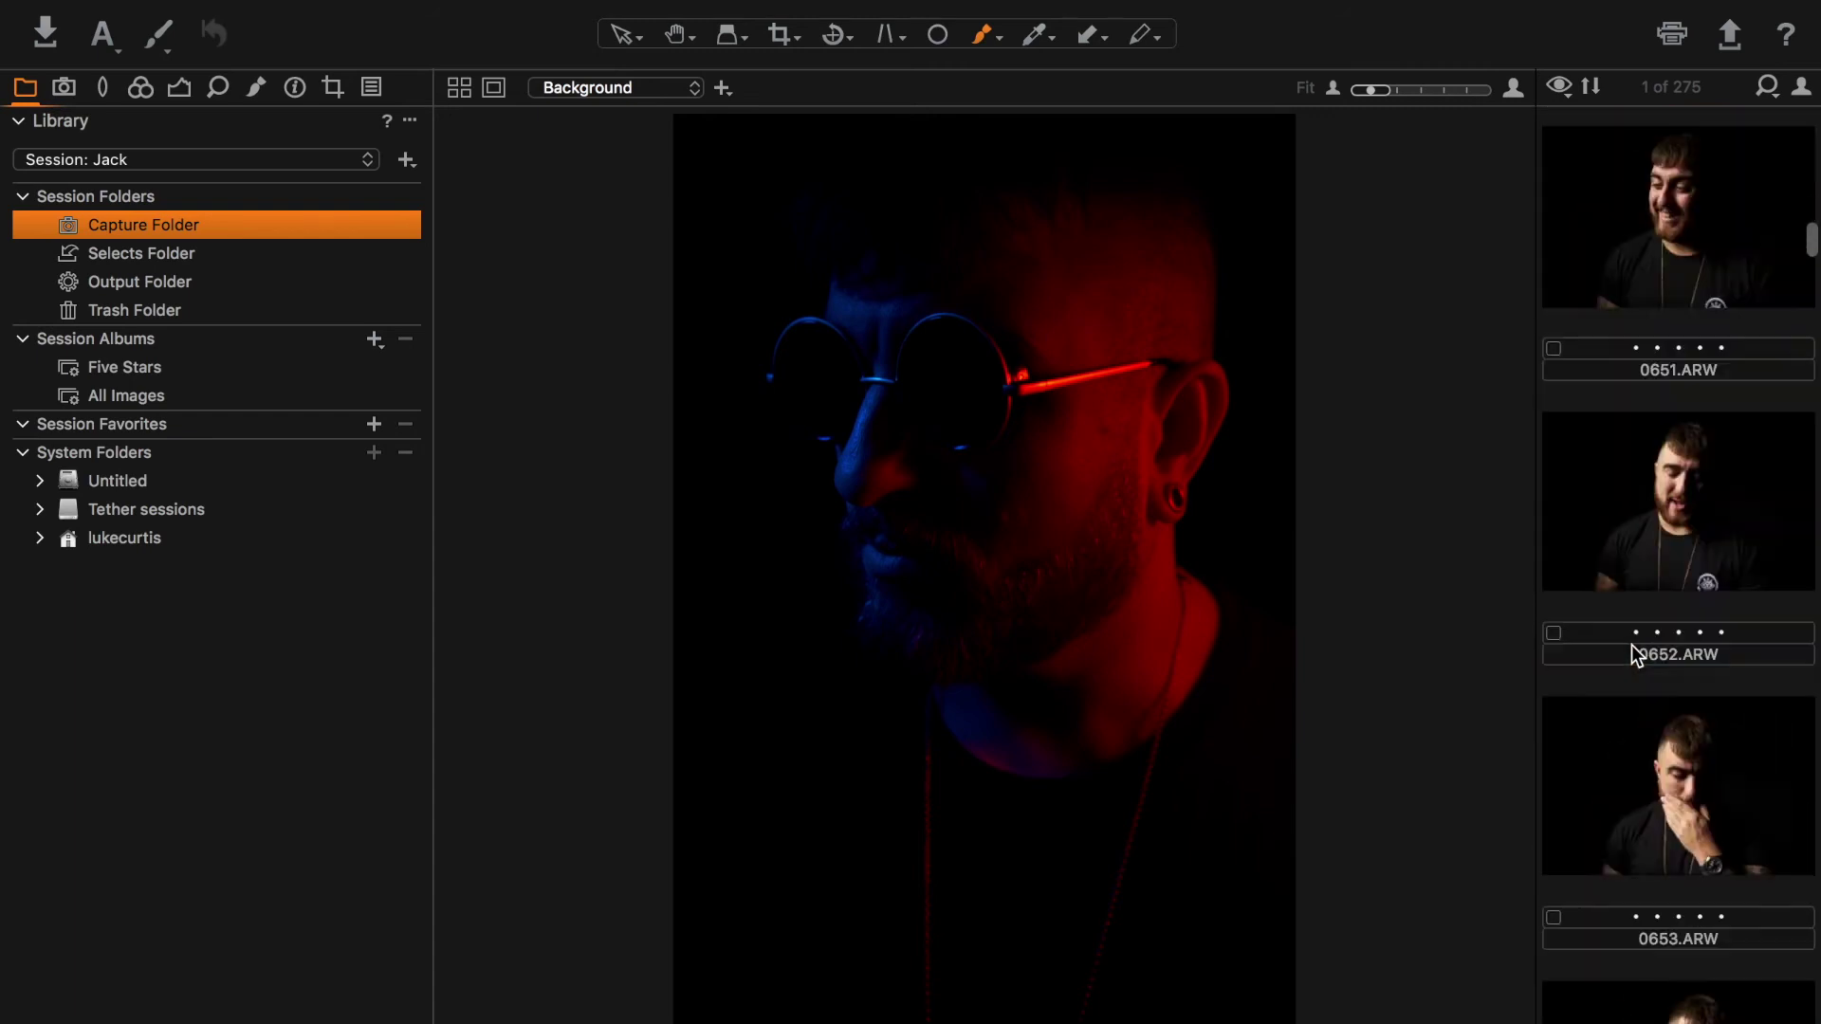
{"action": "scroll", "coordinate": [1631, 645], "scroll_direction": "down", "scroll_amount": 5}
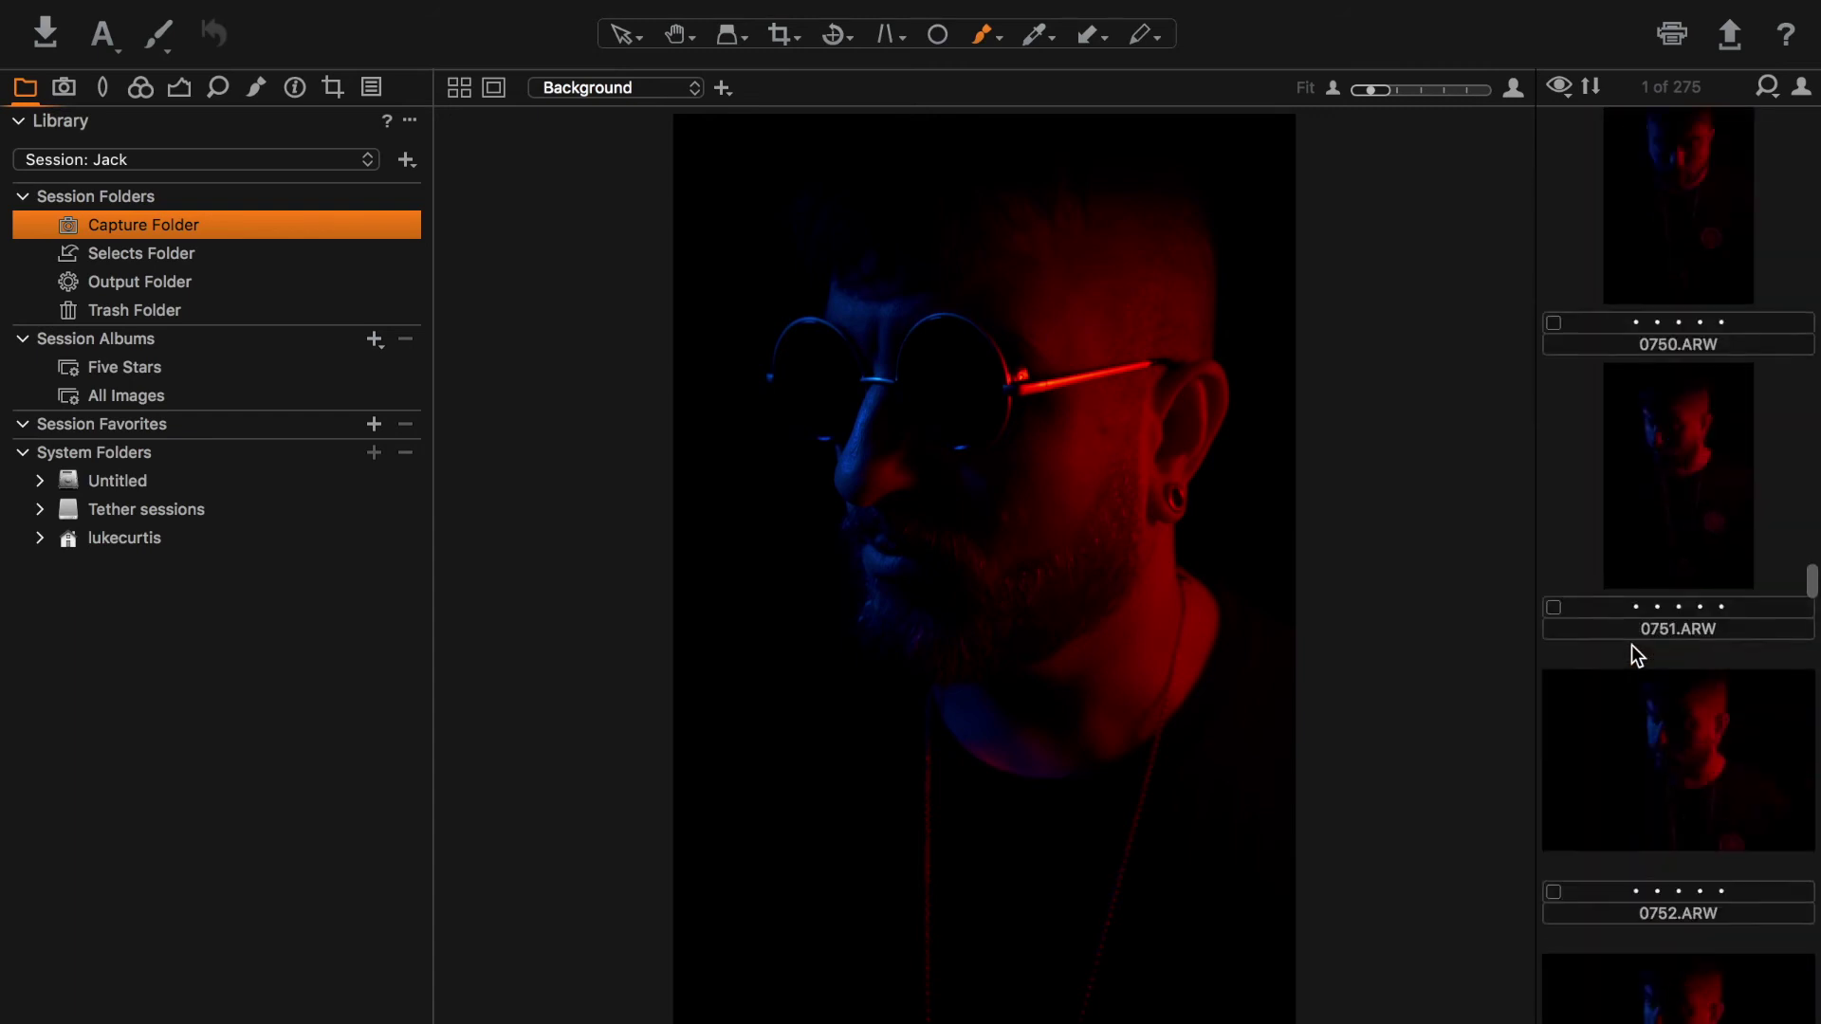
{"action": "scroll", "coordinate": [1704, 588], "scroll_direction": "down", "scroll_amount": 5}
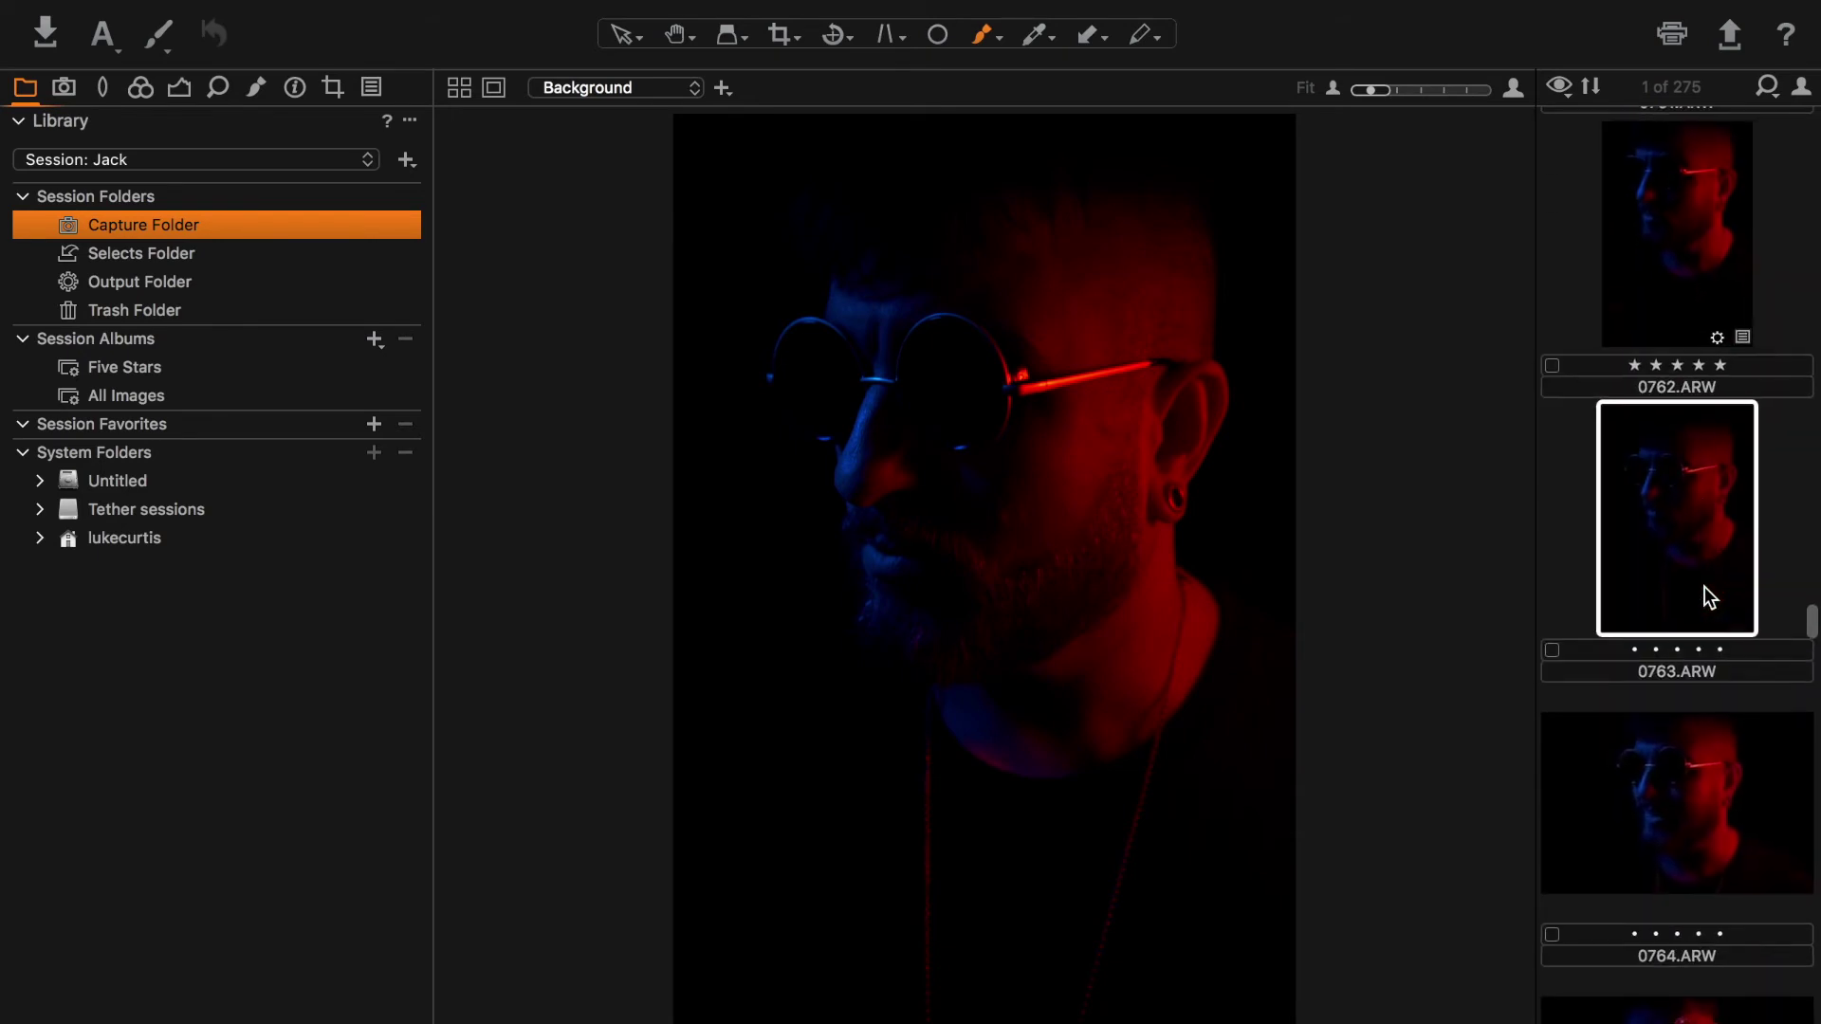
{"action": "left_click", "coordinate": [1687, 528]}
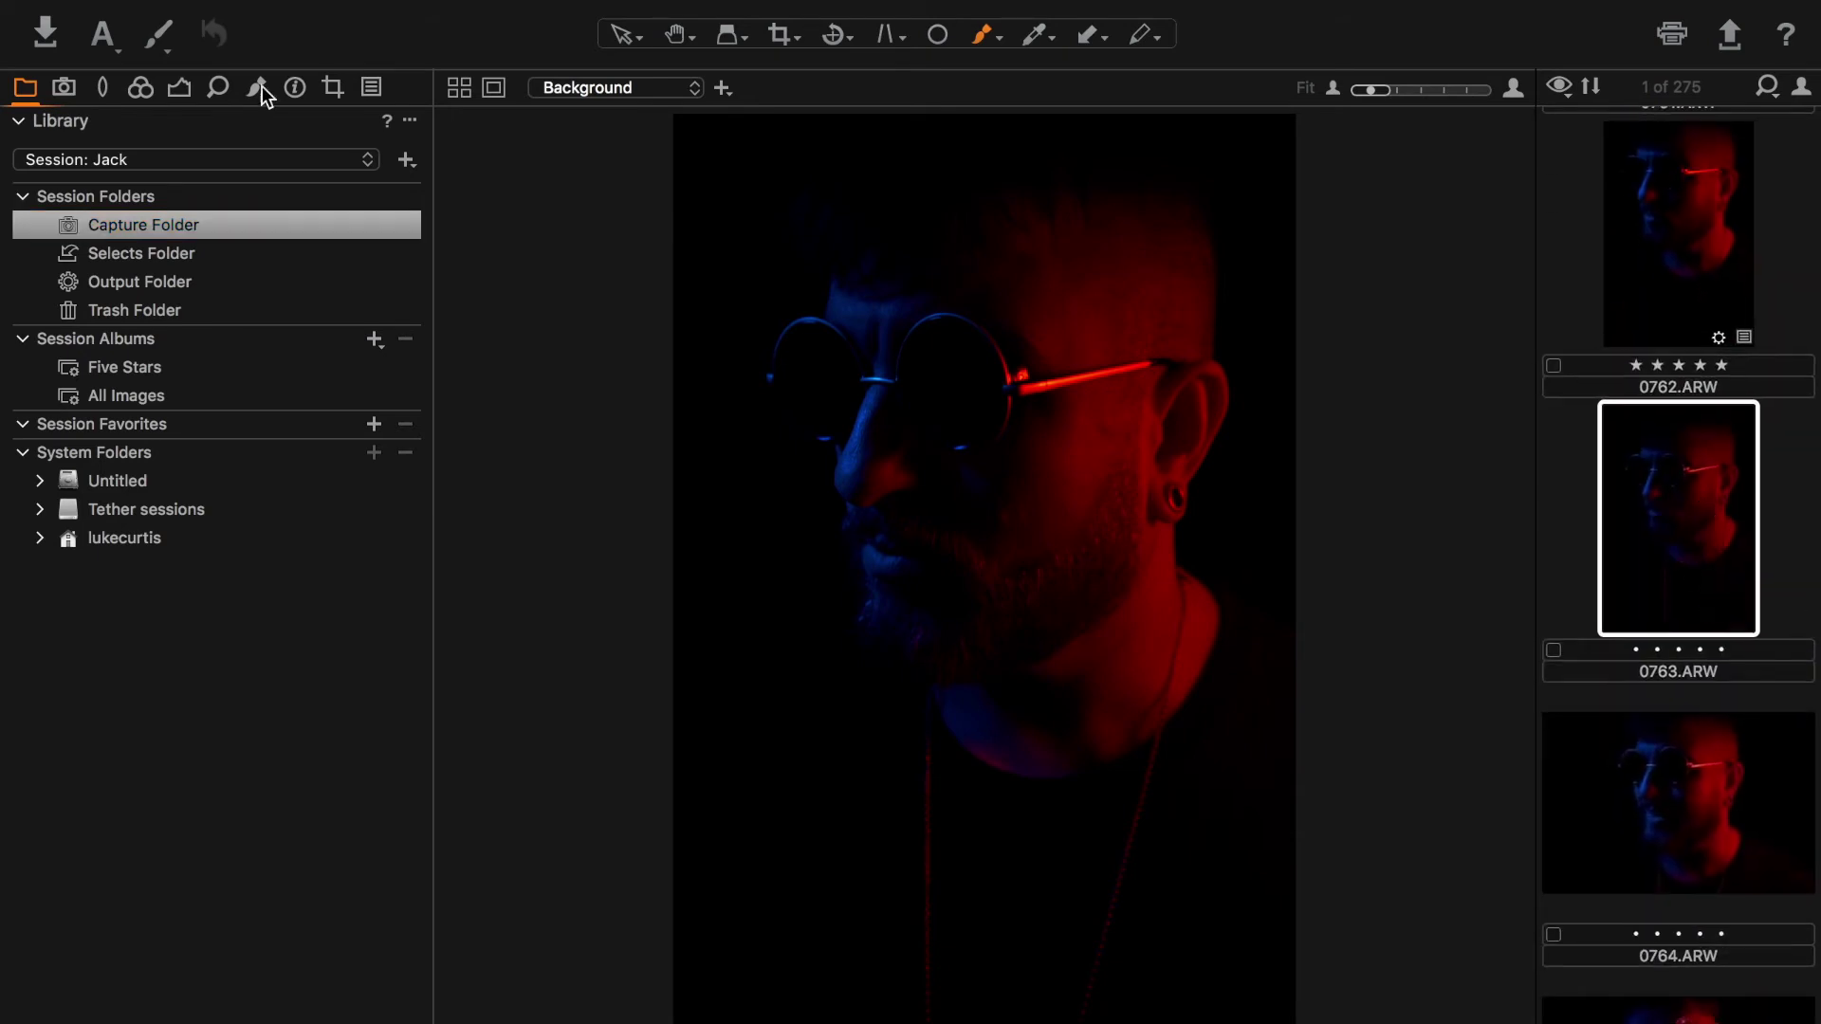
Step: In the capture tools, examine the exposure evaluation for 0763.ARW and the naming format for the next captures
{"action": "left_click", "coordinate": [67, 89]}
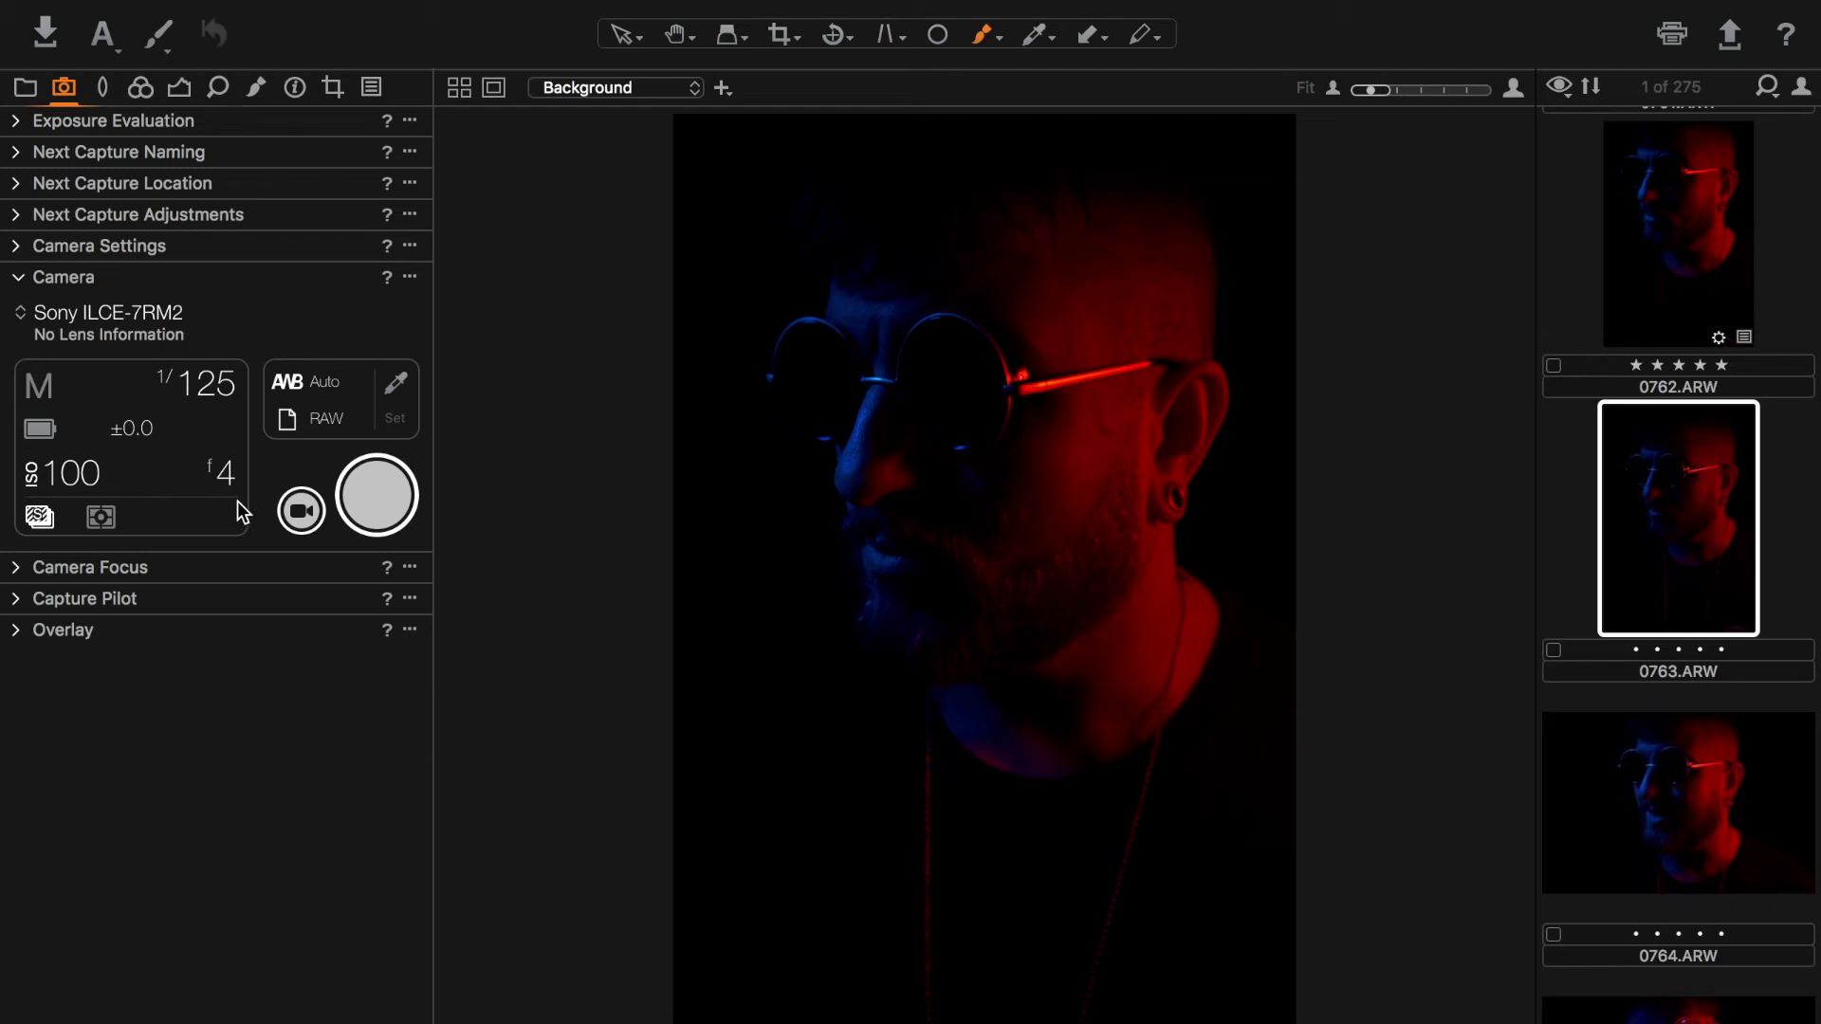
{"action": "left_click", "coordinate": [29, 126]}
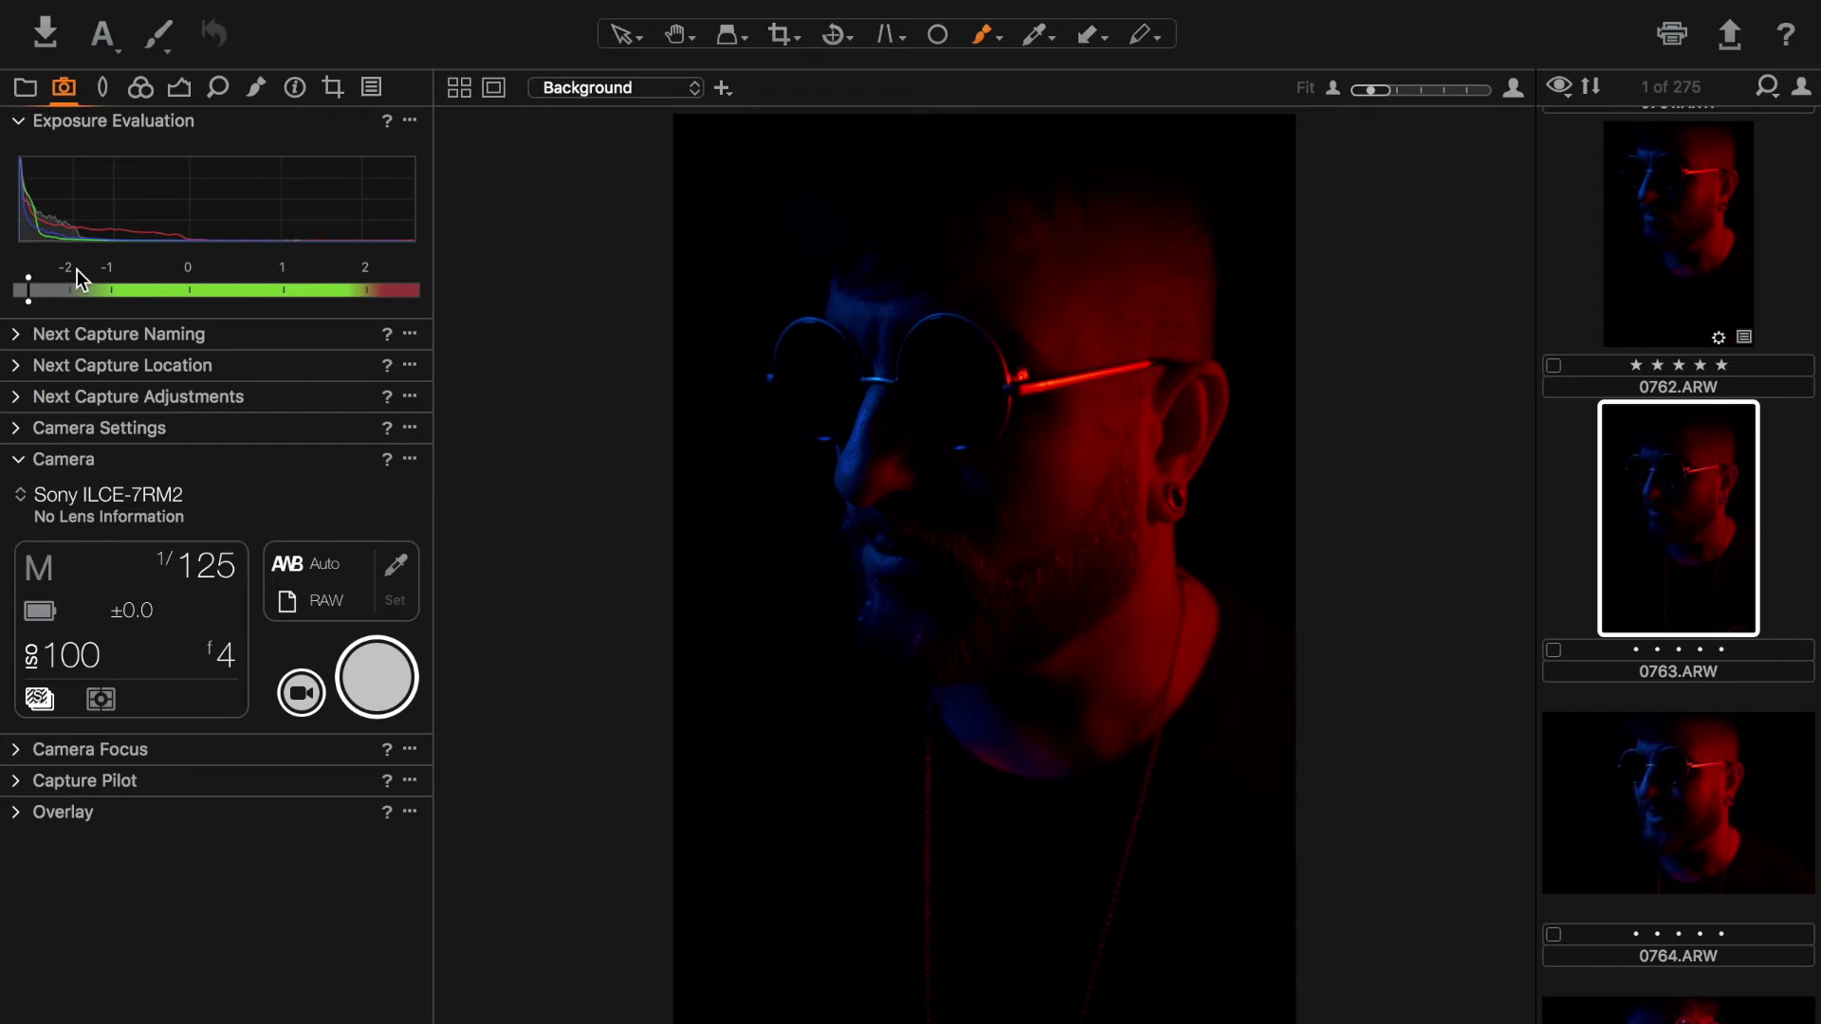
{"action": "left_click", "coordinate": [25, 122]}
{"action": "left_click", "coordinate": [85, 154]}
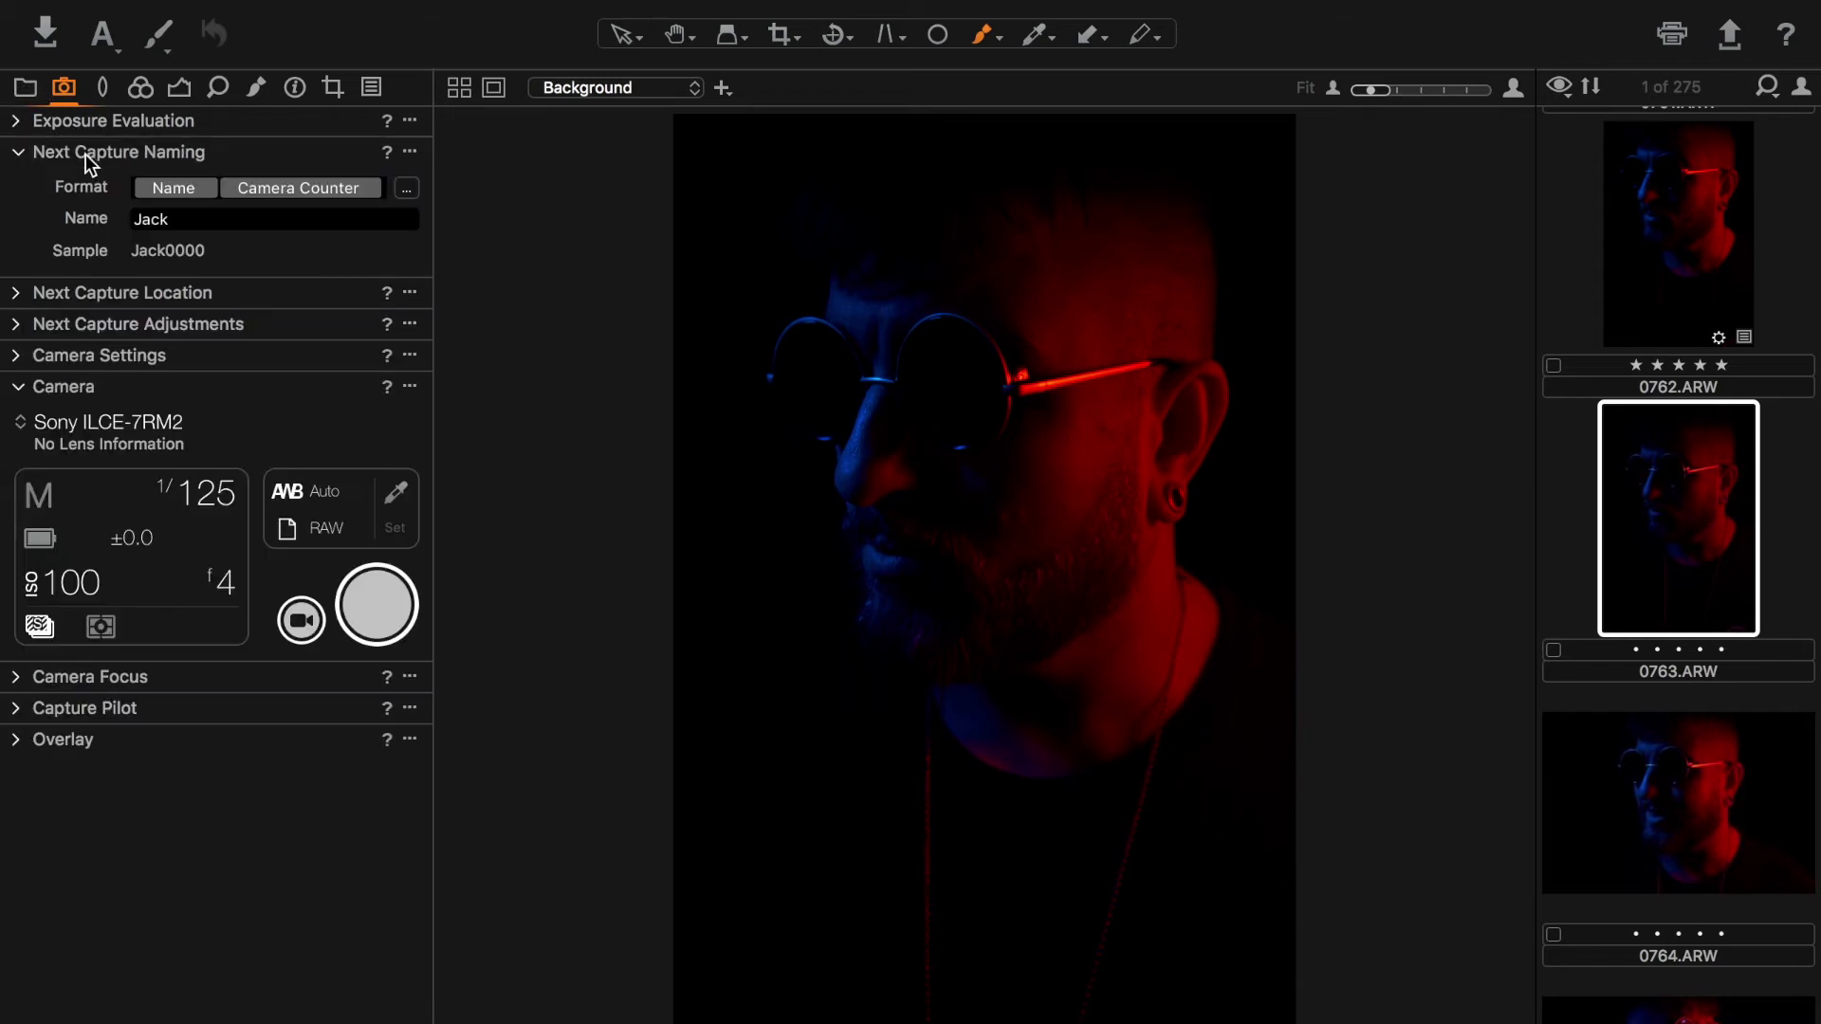
{"action": "left_click", "coordinate": [23, 151]}
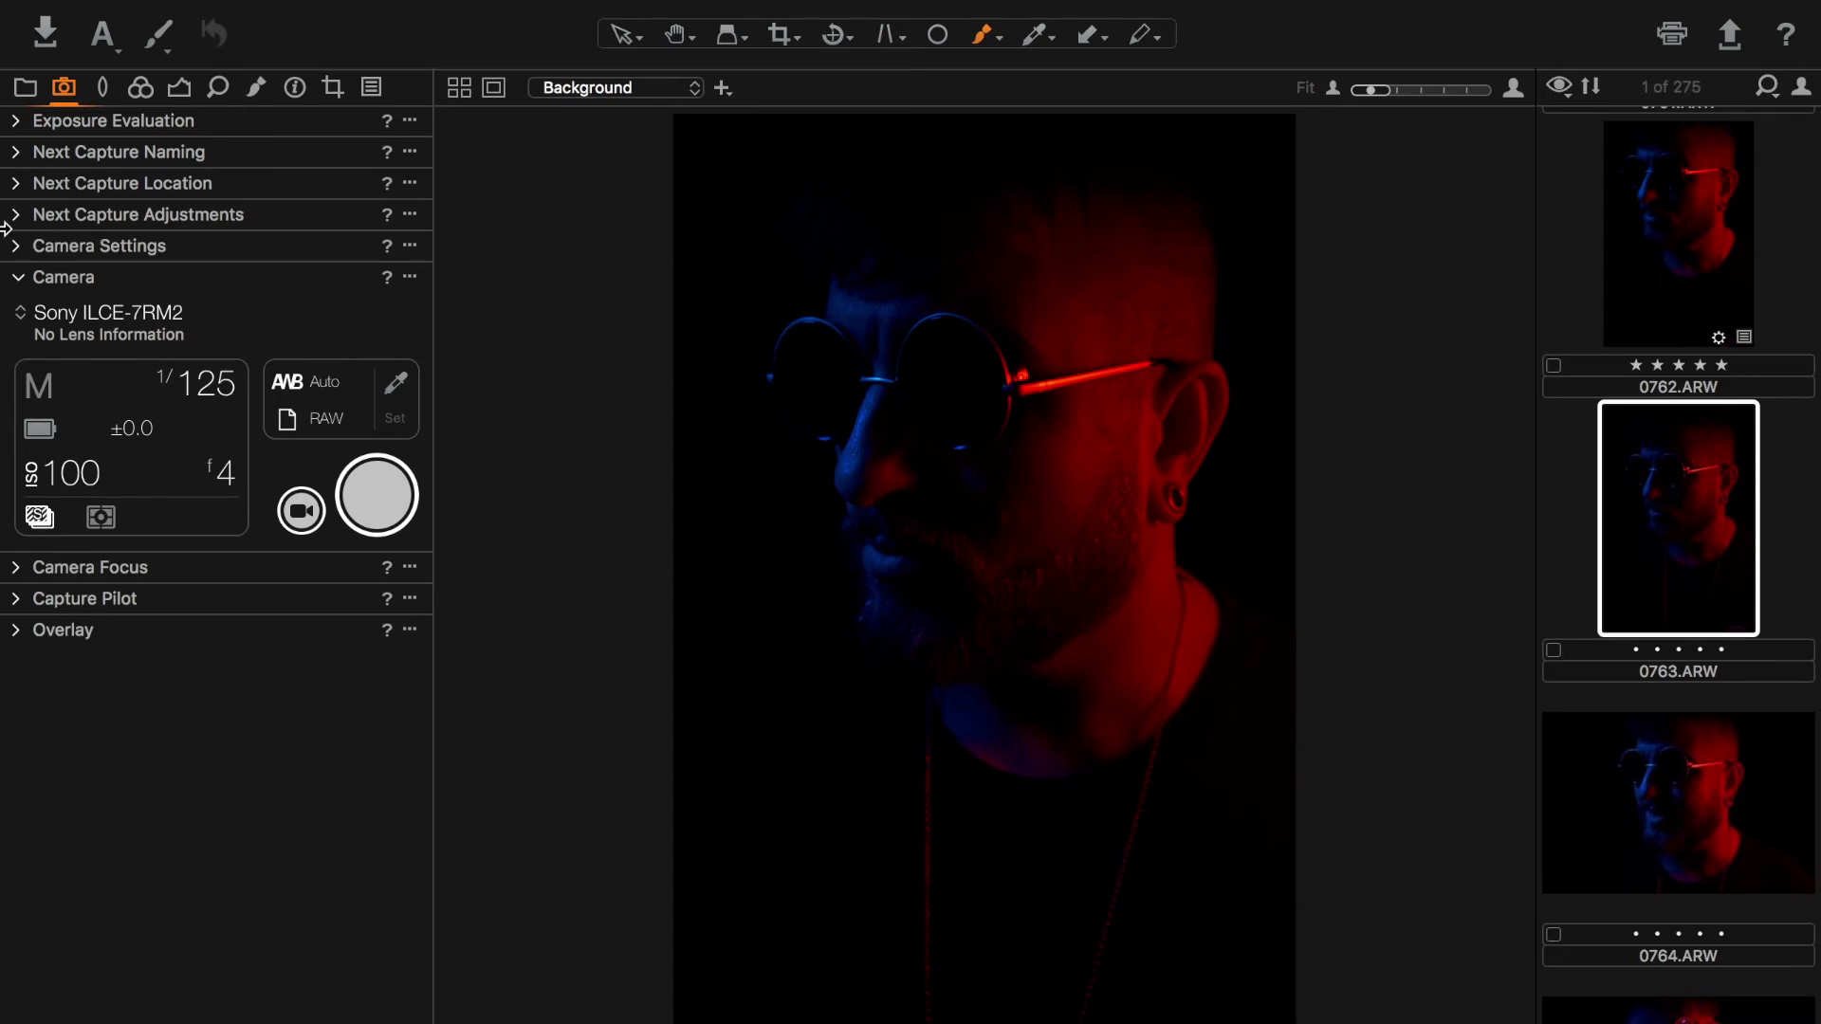
Step: Review the Camera Settings of the connected Sony ILCE-7RM2 and collapse both the Camera Settings and Camera tools
{"action": "left_click", "coordinate": [32, 250]}
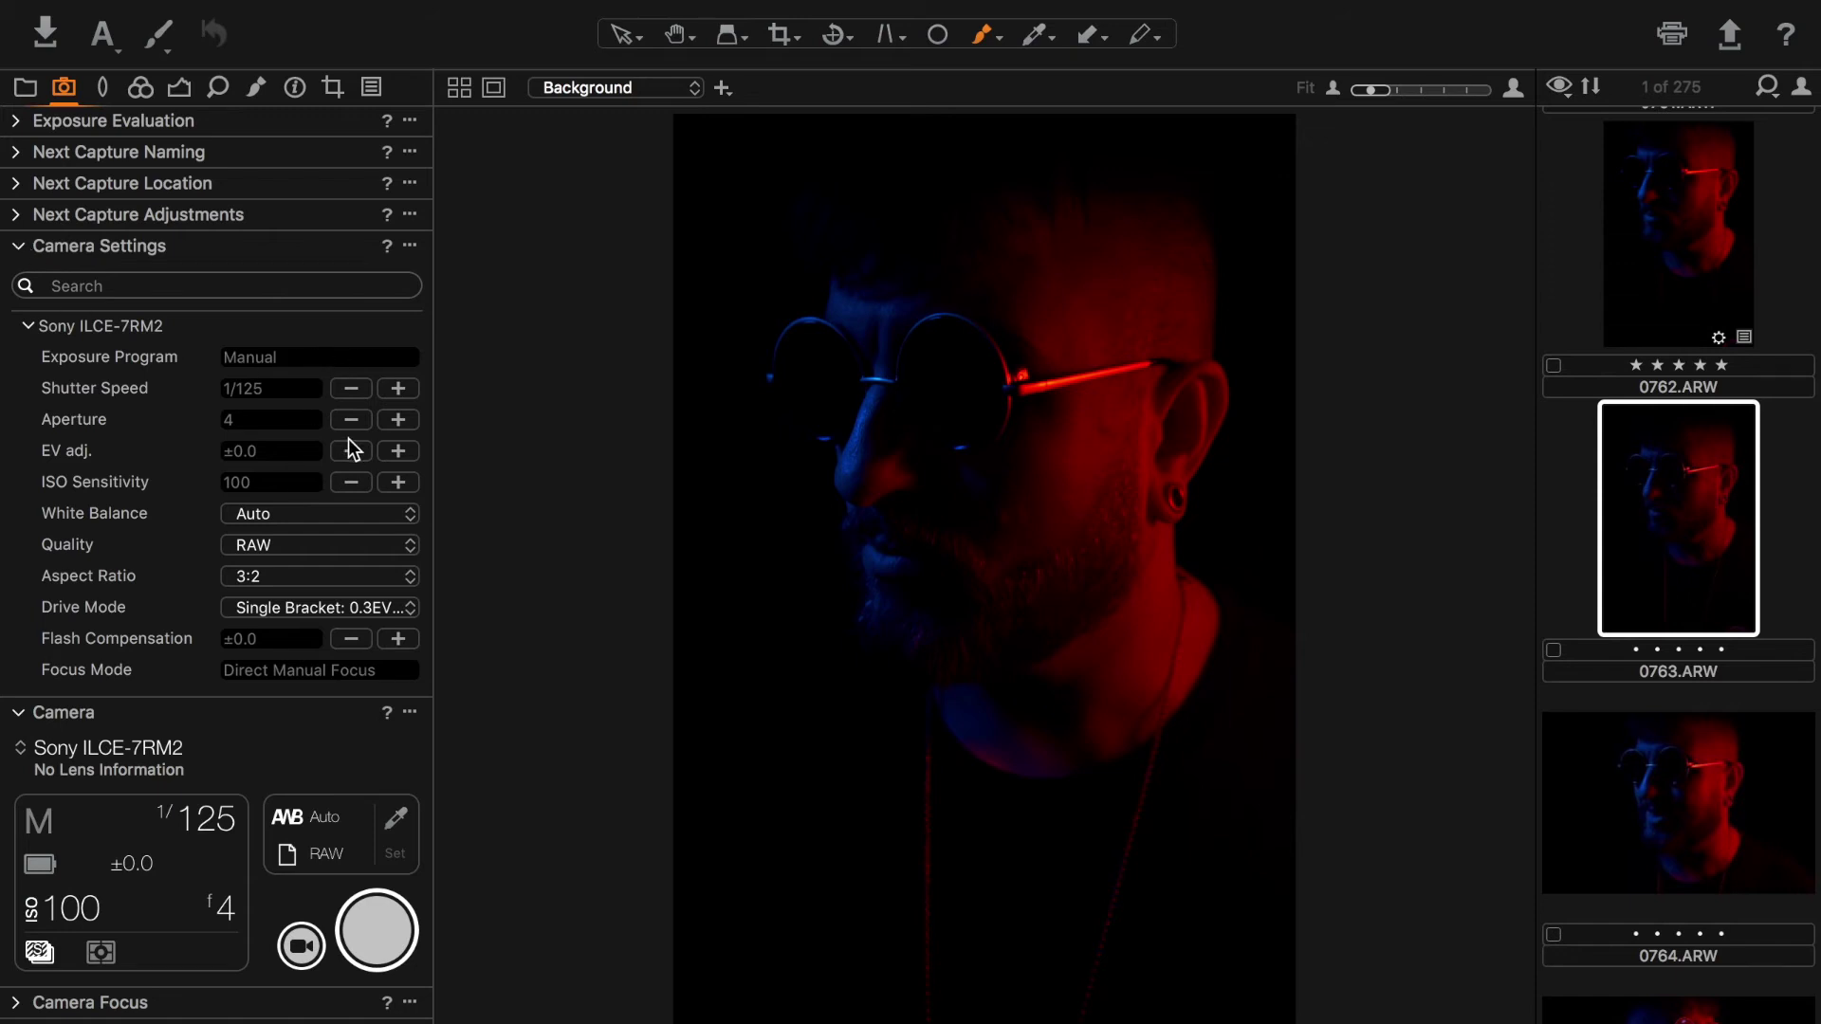
{"action": "left_click", "coordinate": [25, 245]}
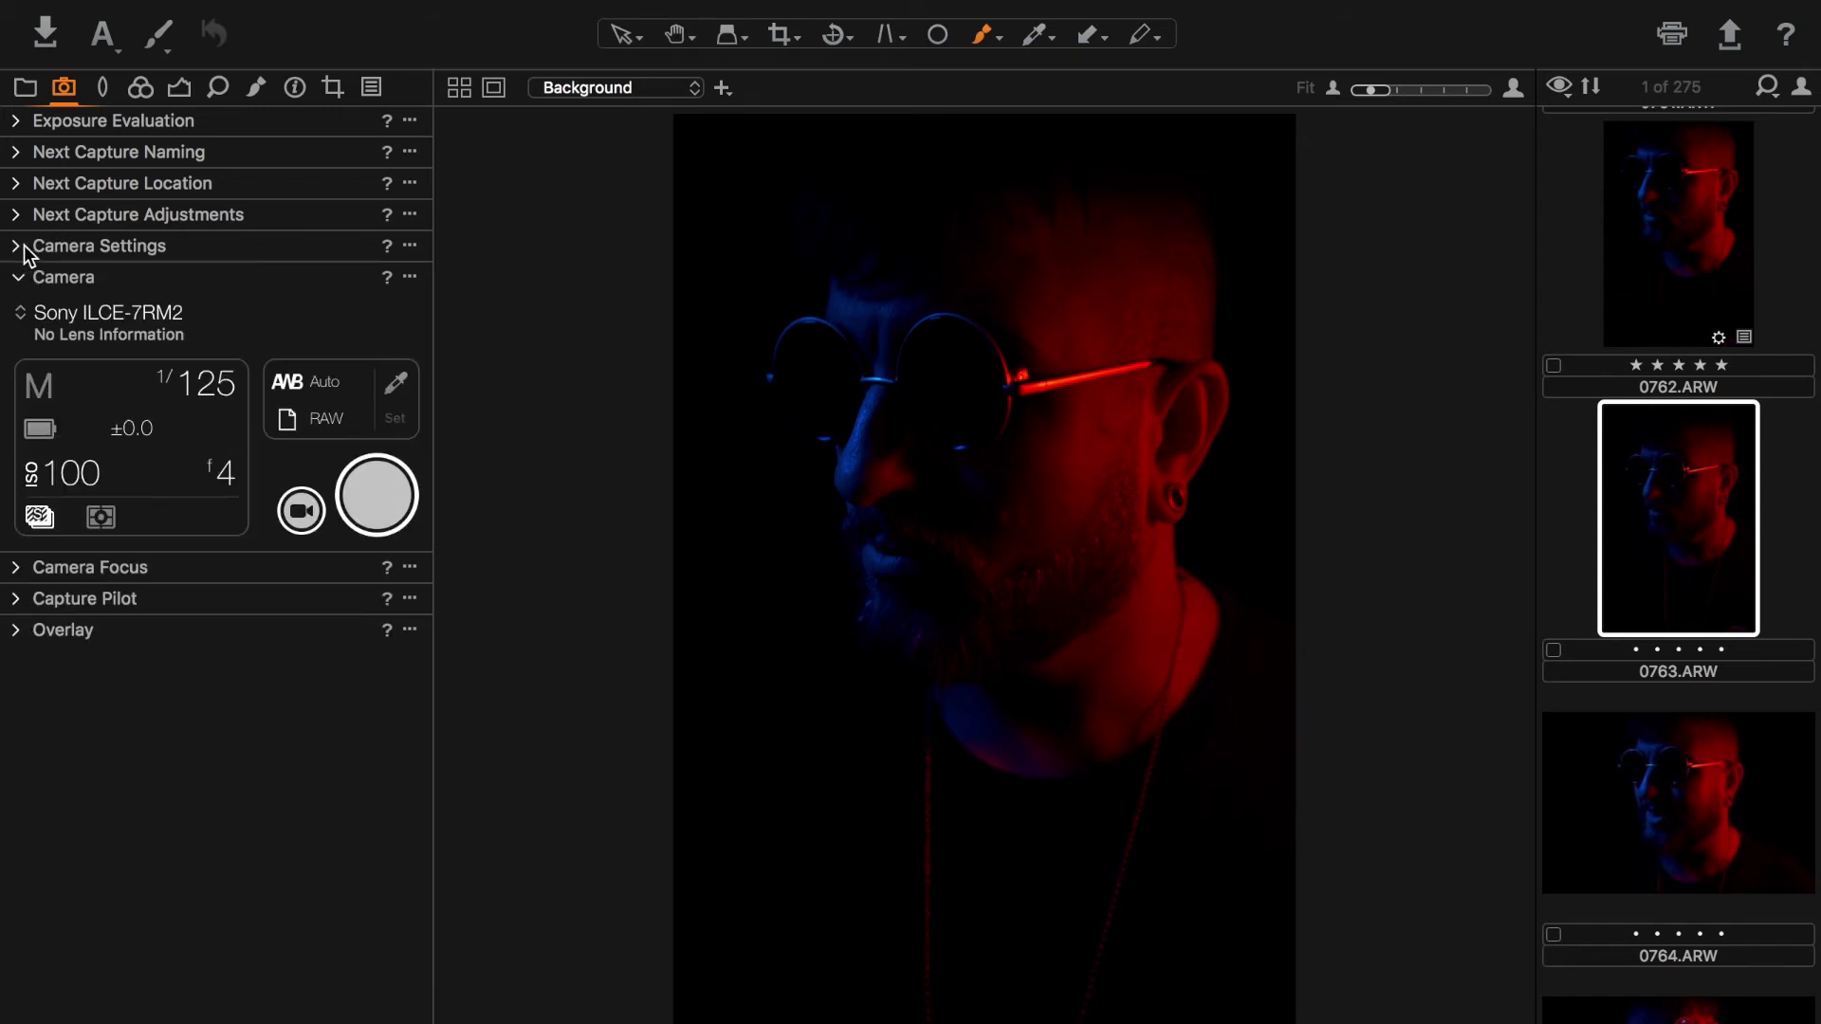
{"action": "left_click", "coordinate": [25, 277]}
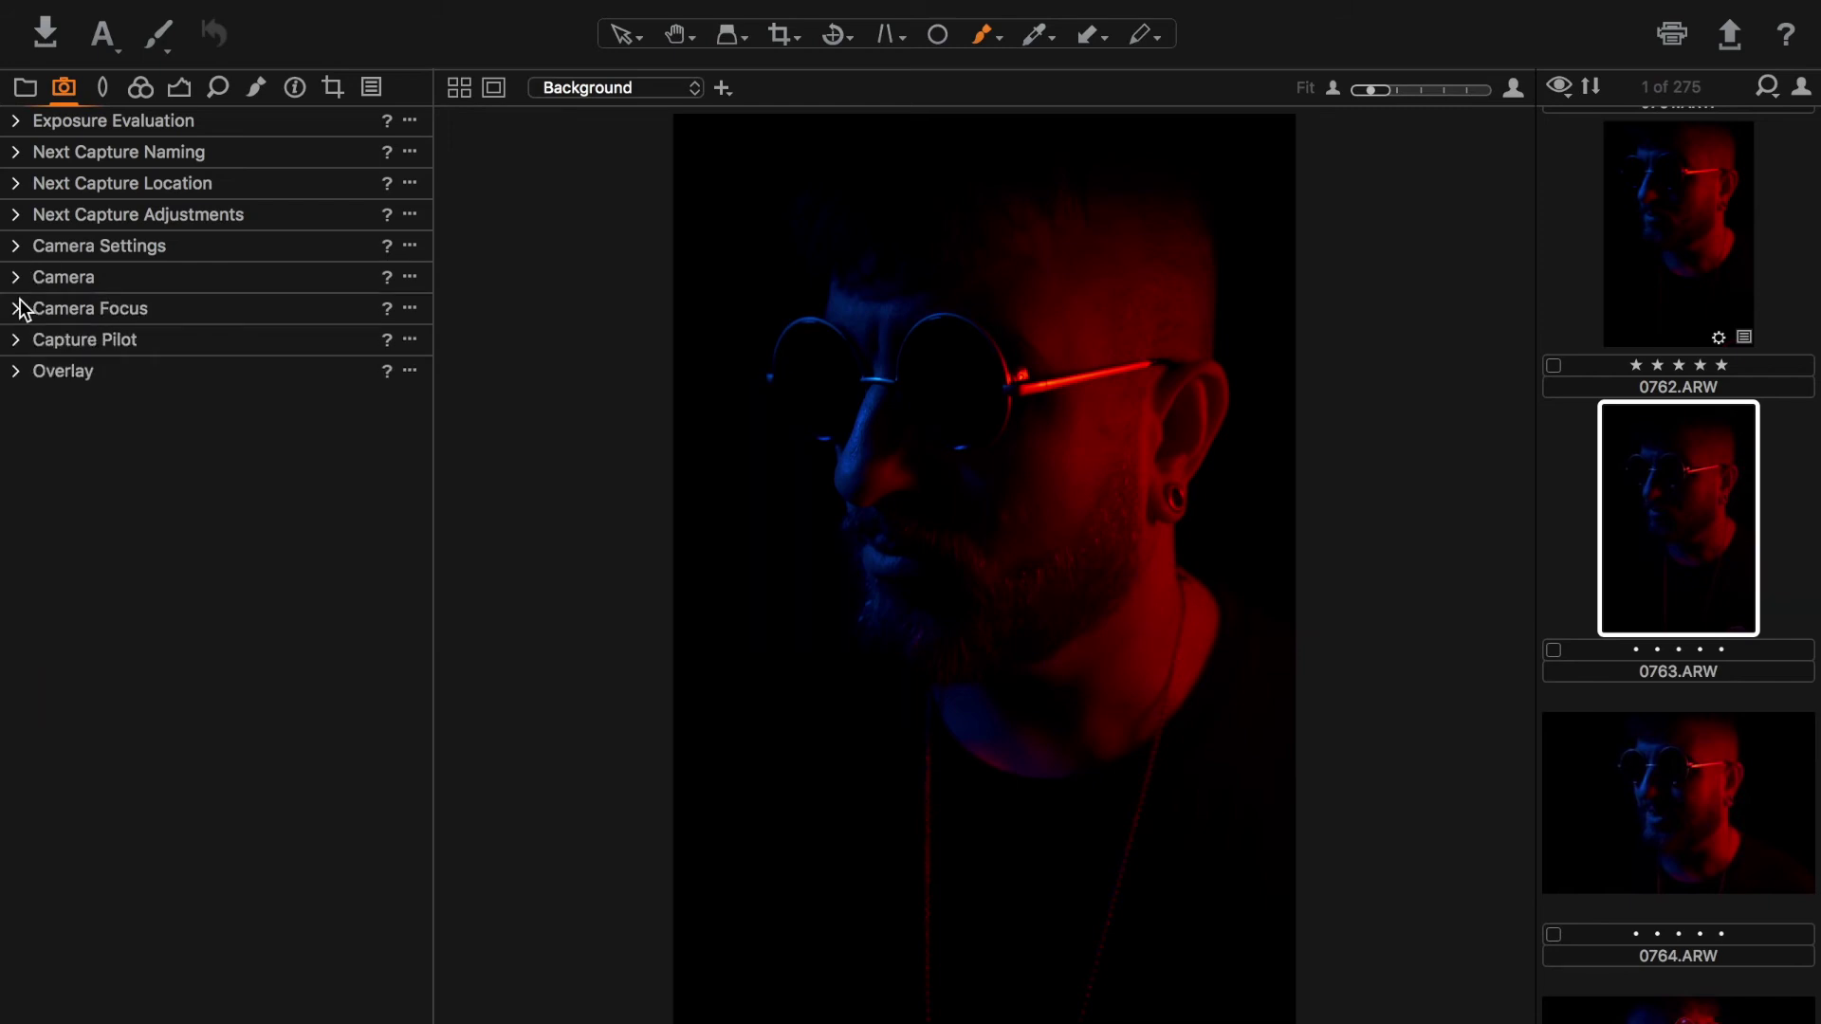
Step: Show the Camera Focus controls and examine Capture Pilot's basic settings and publishing options, leaving Capture Pilot collapsed
{"action": "left_click", "coordinate": [19, 309]}
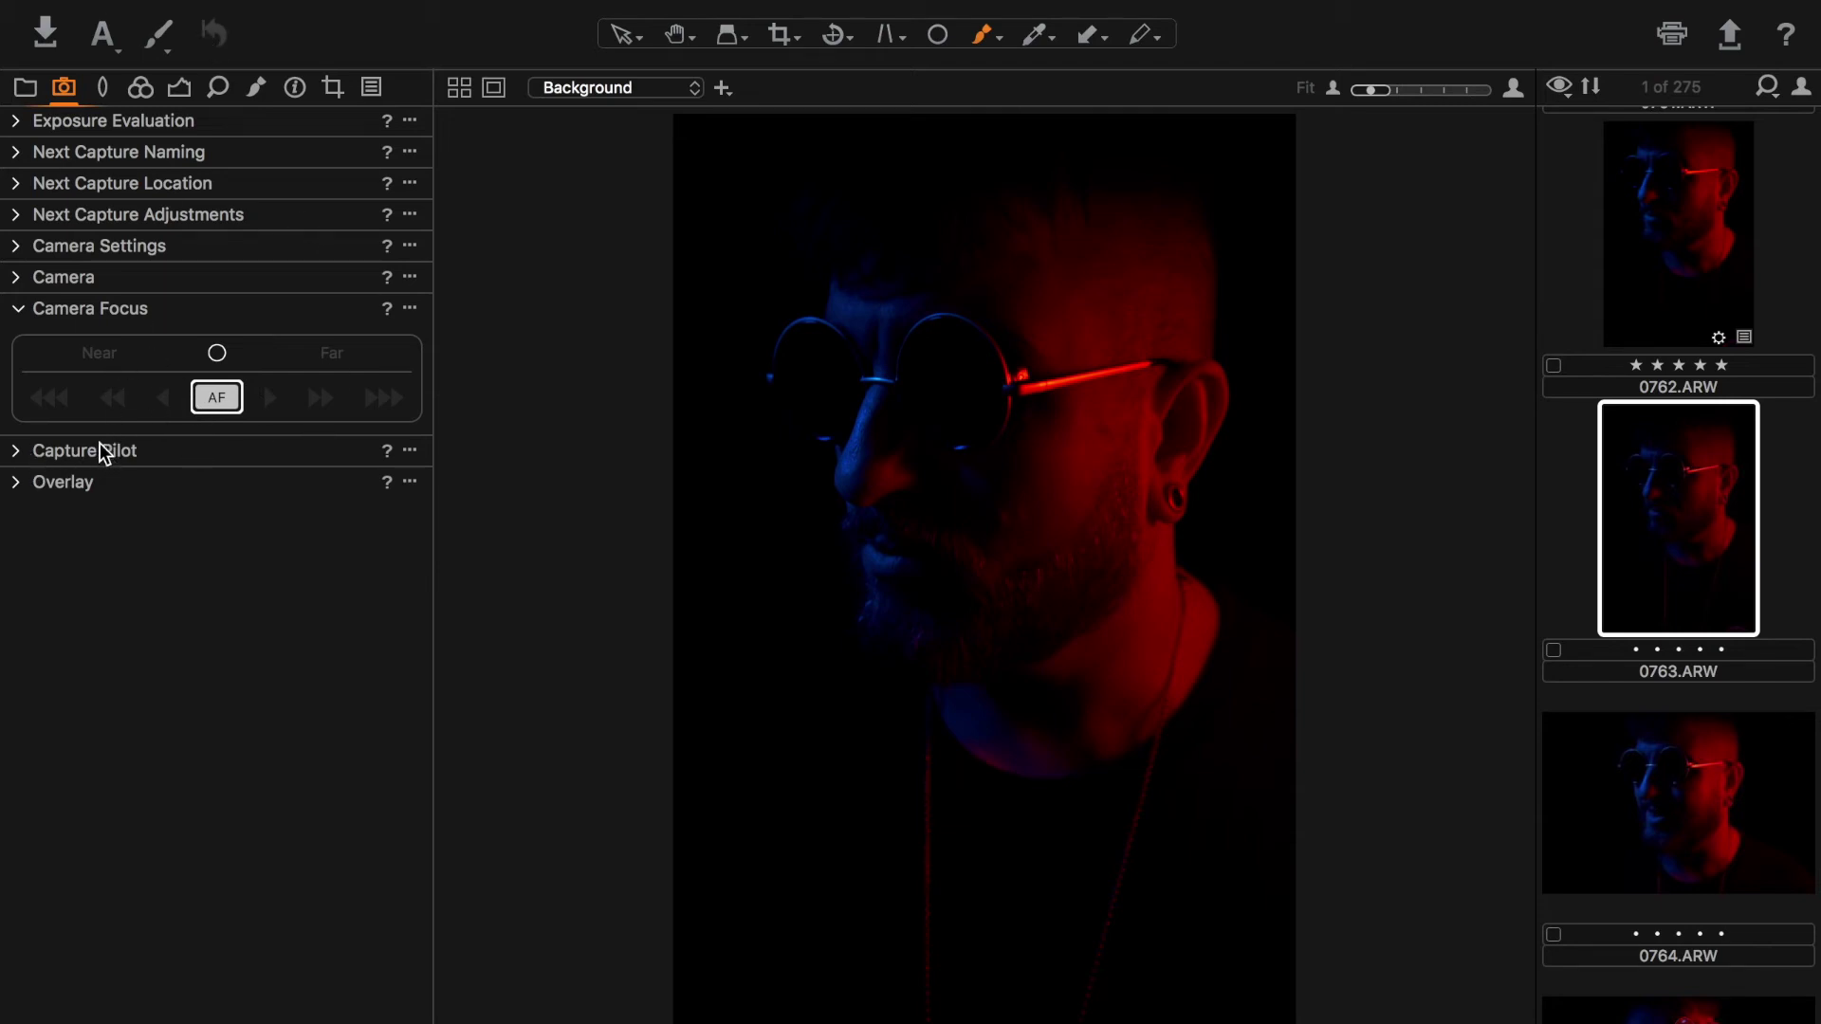
{"action": "left_click", "coordinate": [15, 454]}
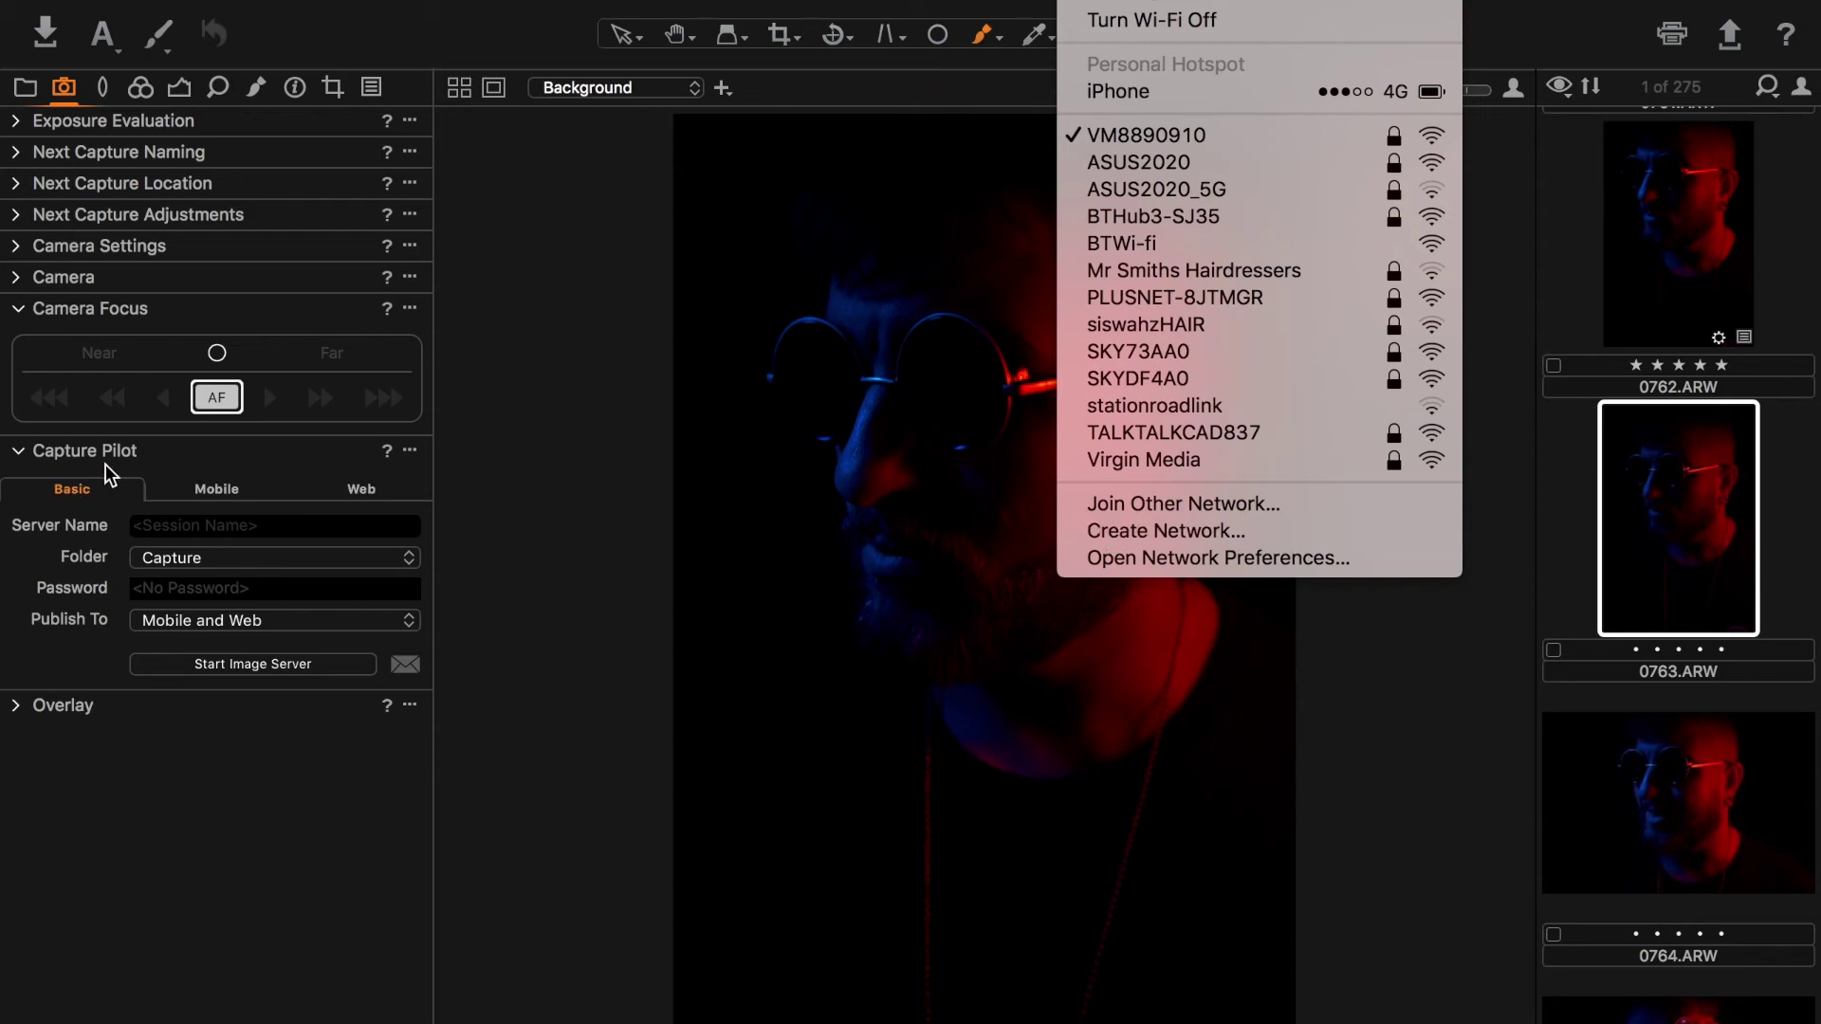
{"action": "left_click", "coordinate": [572, 315]}
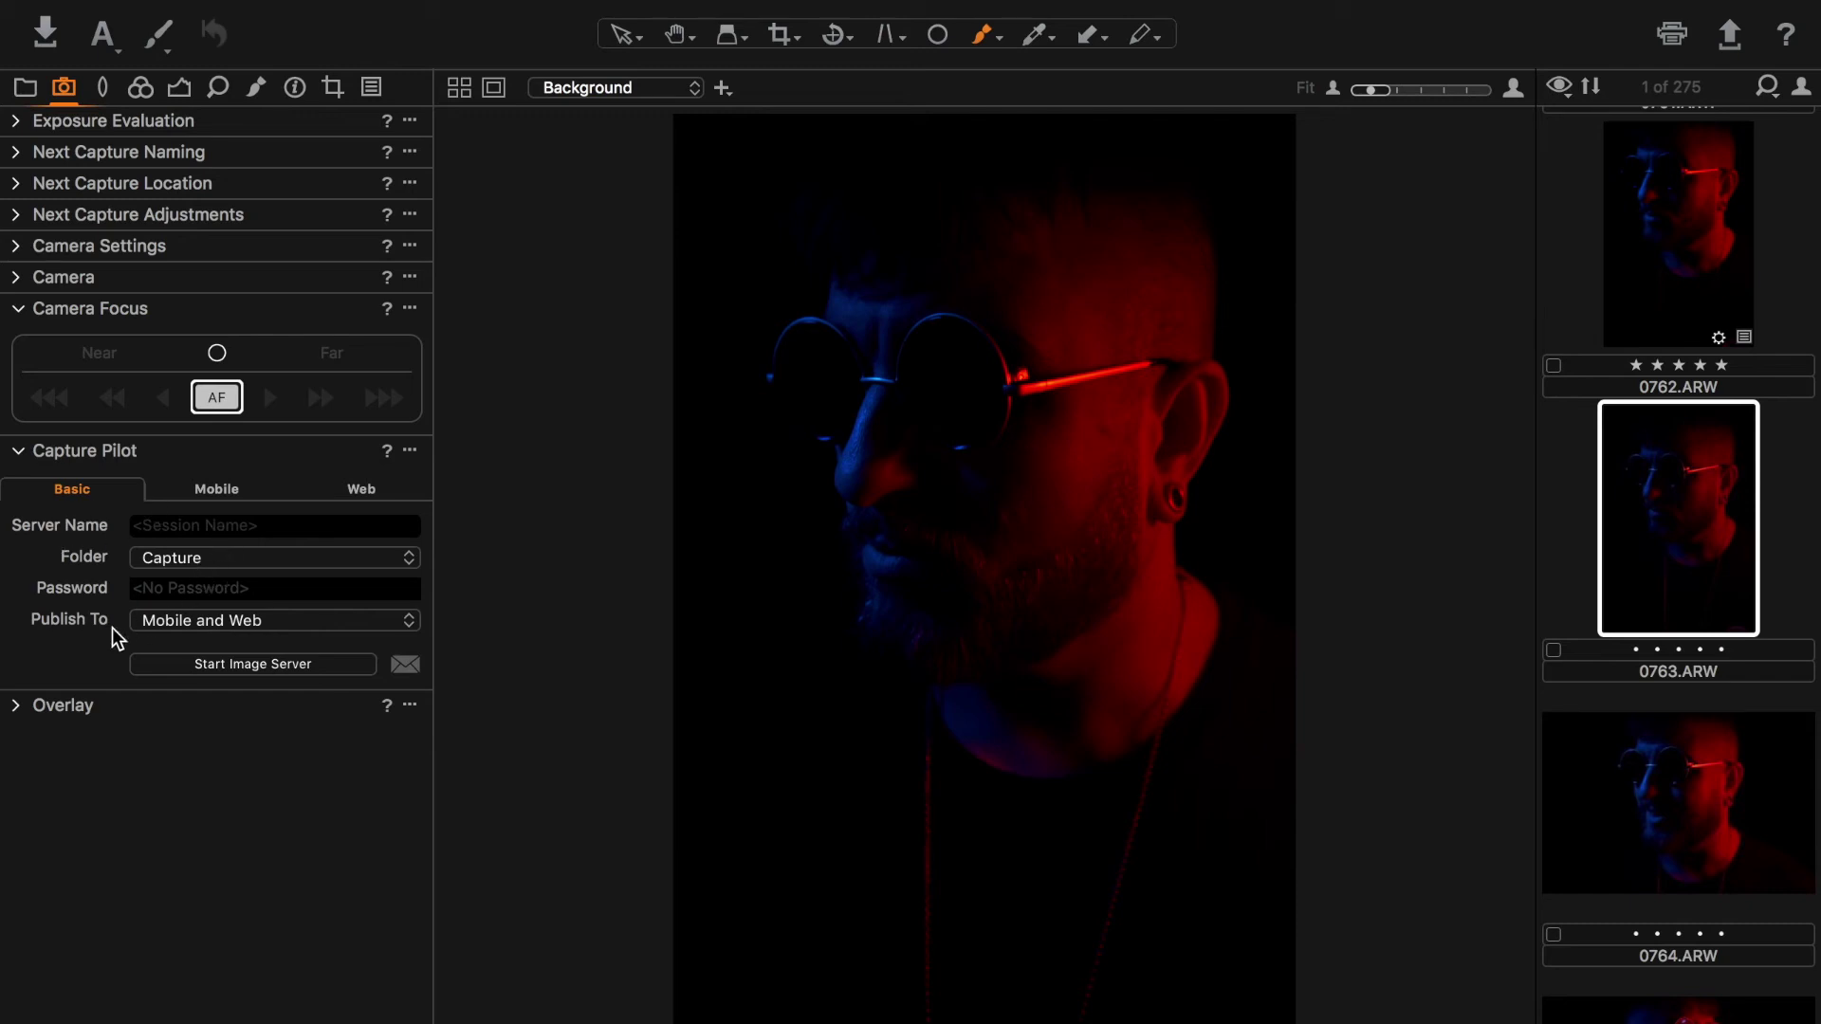
{"action": "left_click", "coordinate": [255, 630]}
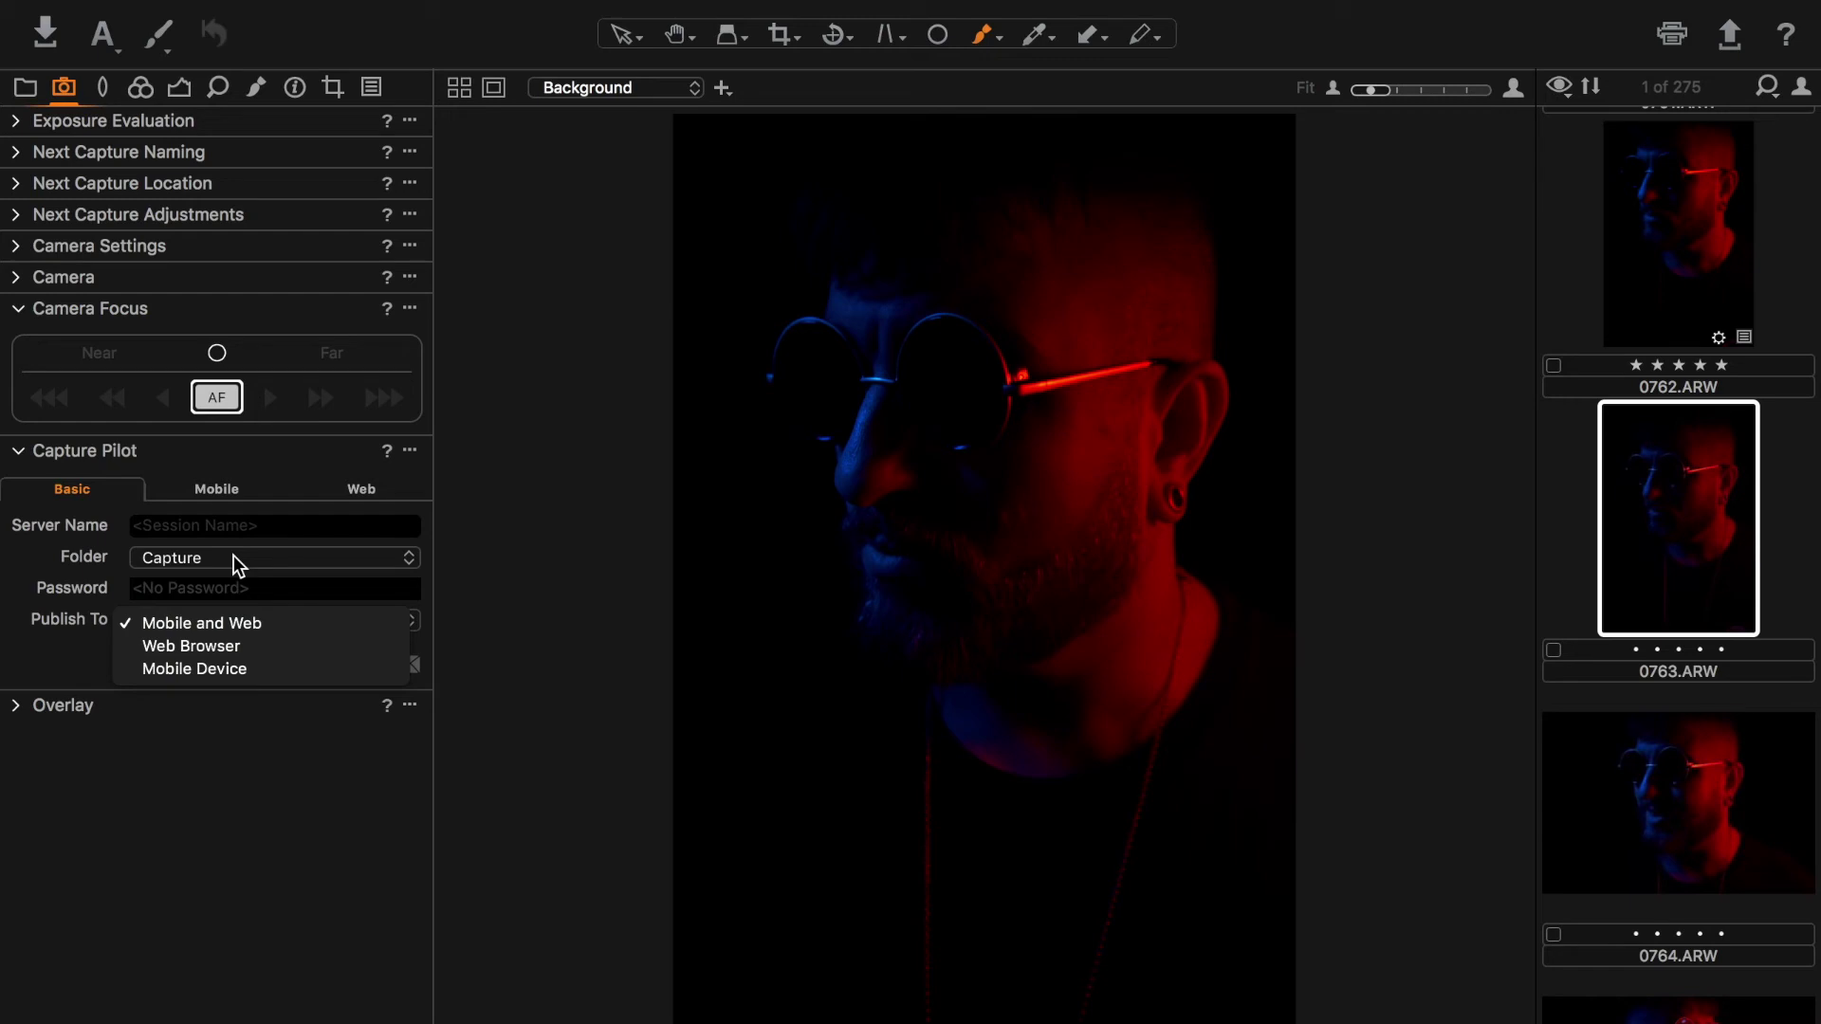
{"action": "key", "text": "Escape"}
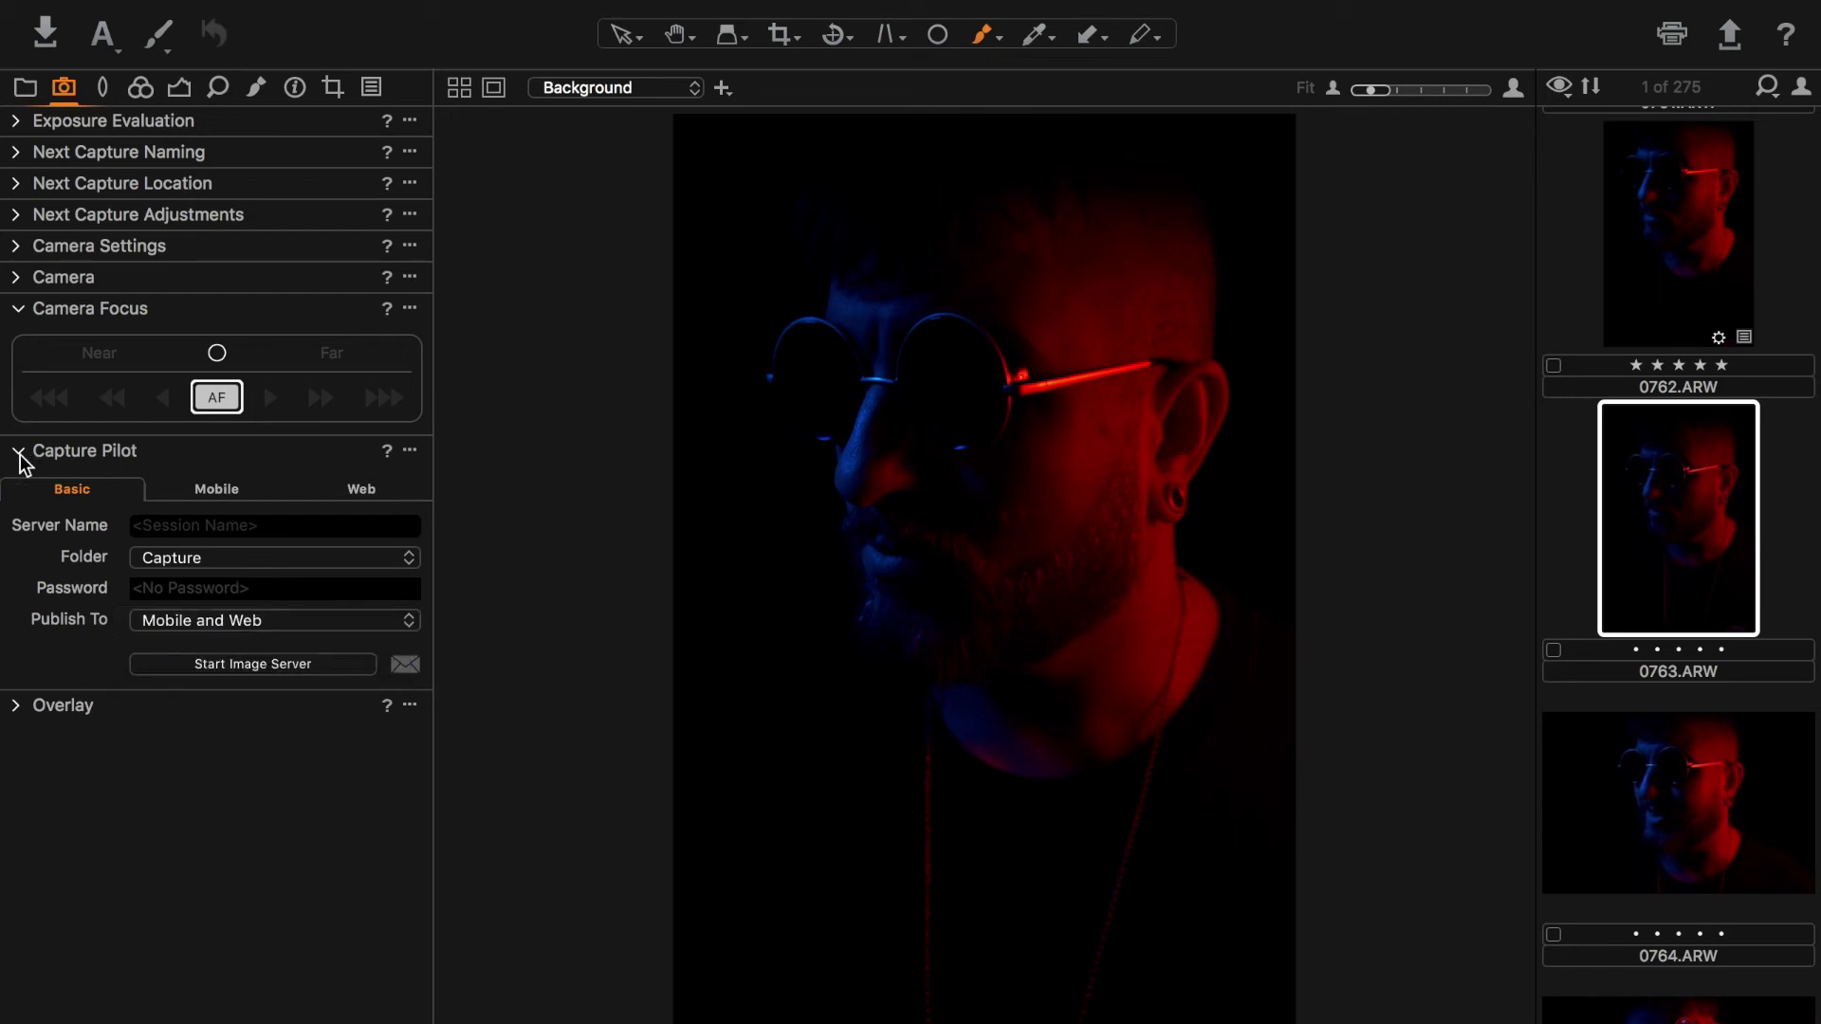
{"action": "left_click", "coordinate": [19, 451]}
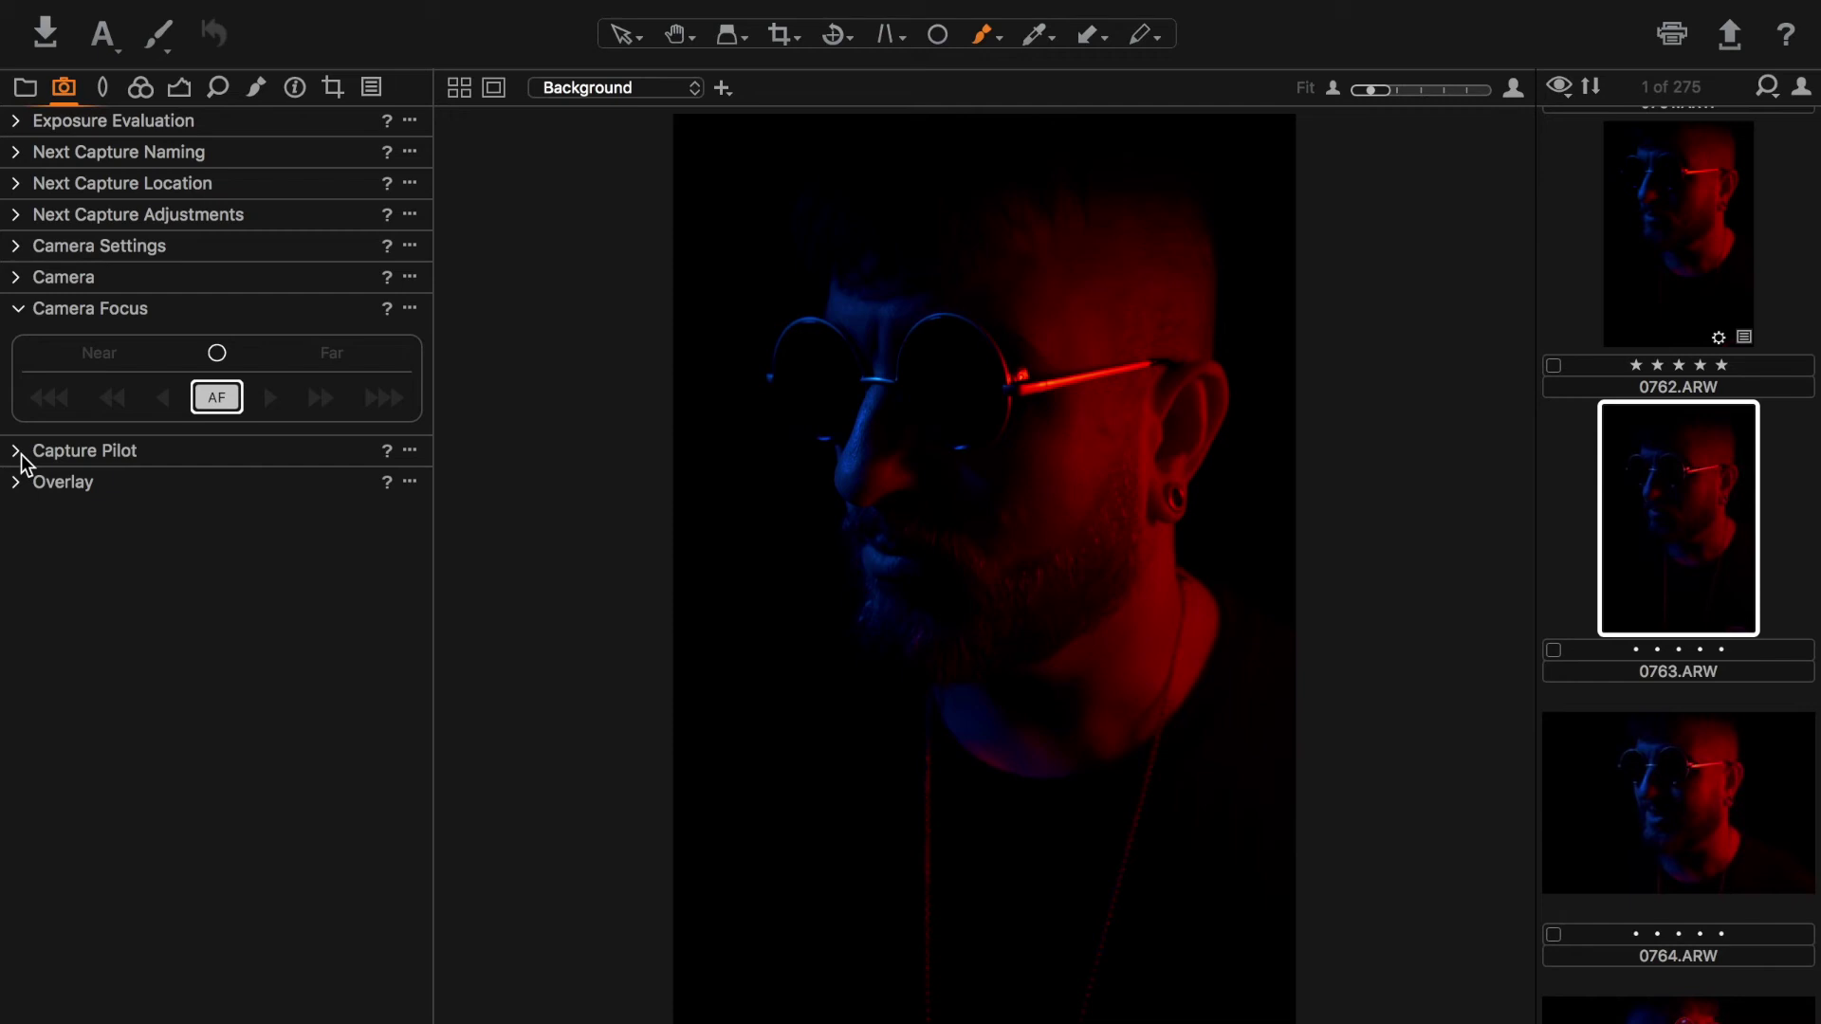
Step: Collapse Camera Focus and set the portrait's lens correction profile to Sony E 50mm F1.8 OSS (SEL50F18)
{"action": "left_click", "coordinate": [23, 313]}
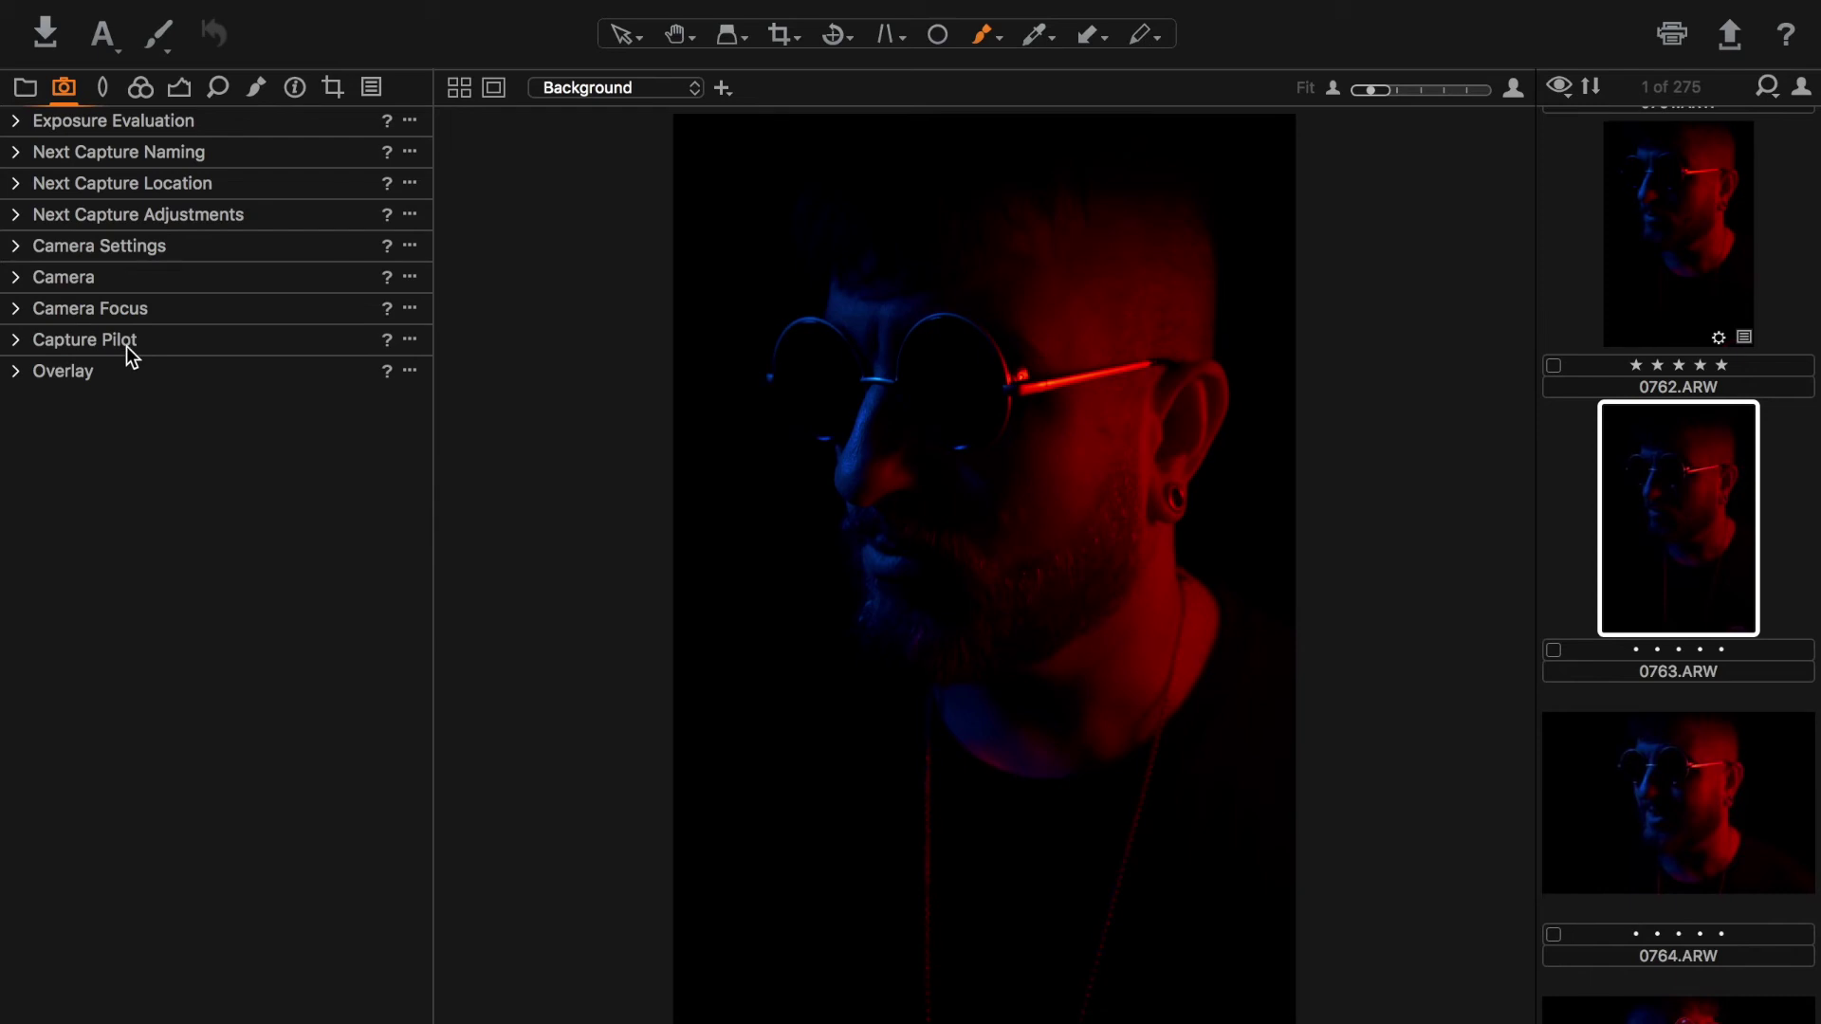
{"action": "left_click", "coordinate": [104, 89]}
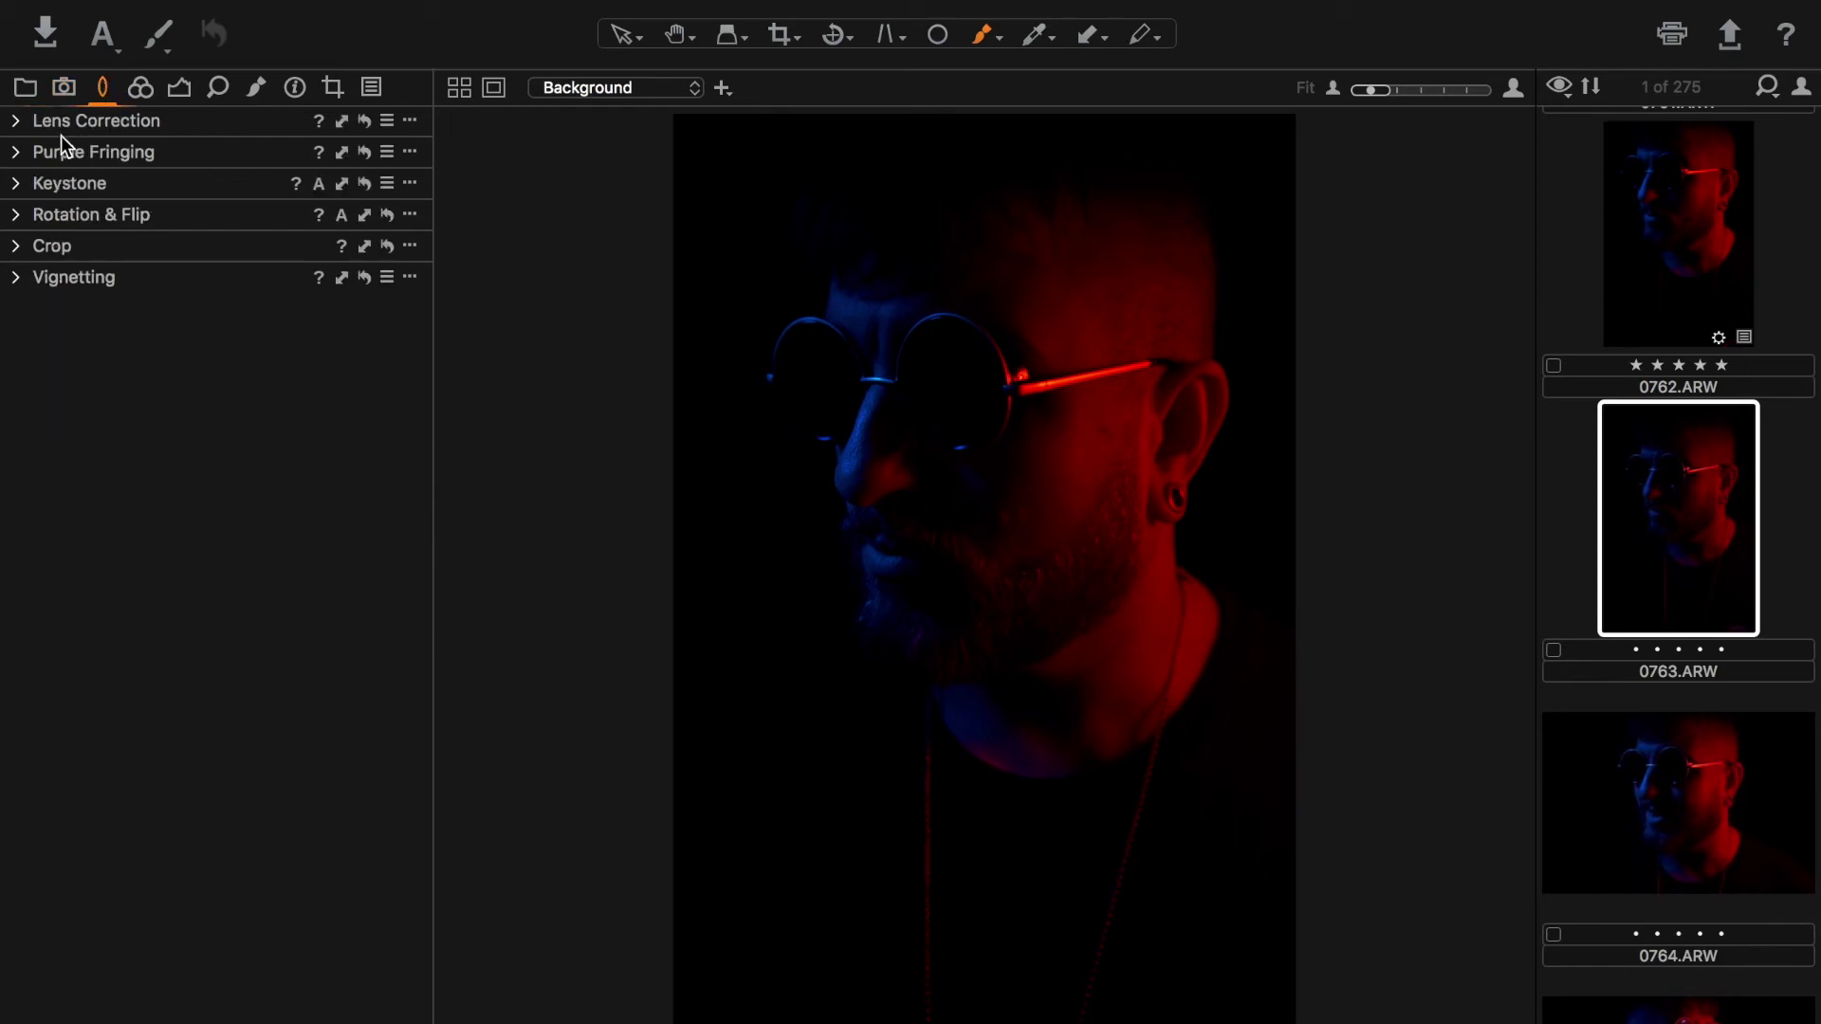
{"action": "left_click", "coordinate": [19, 121]}
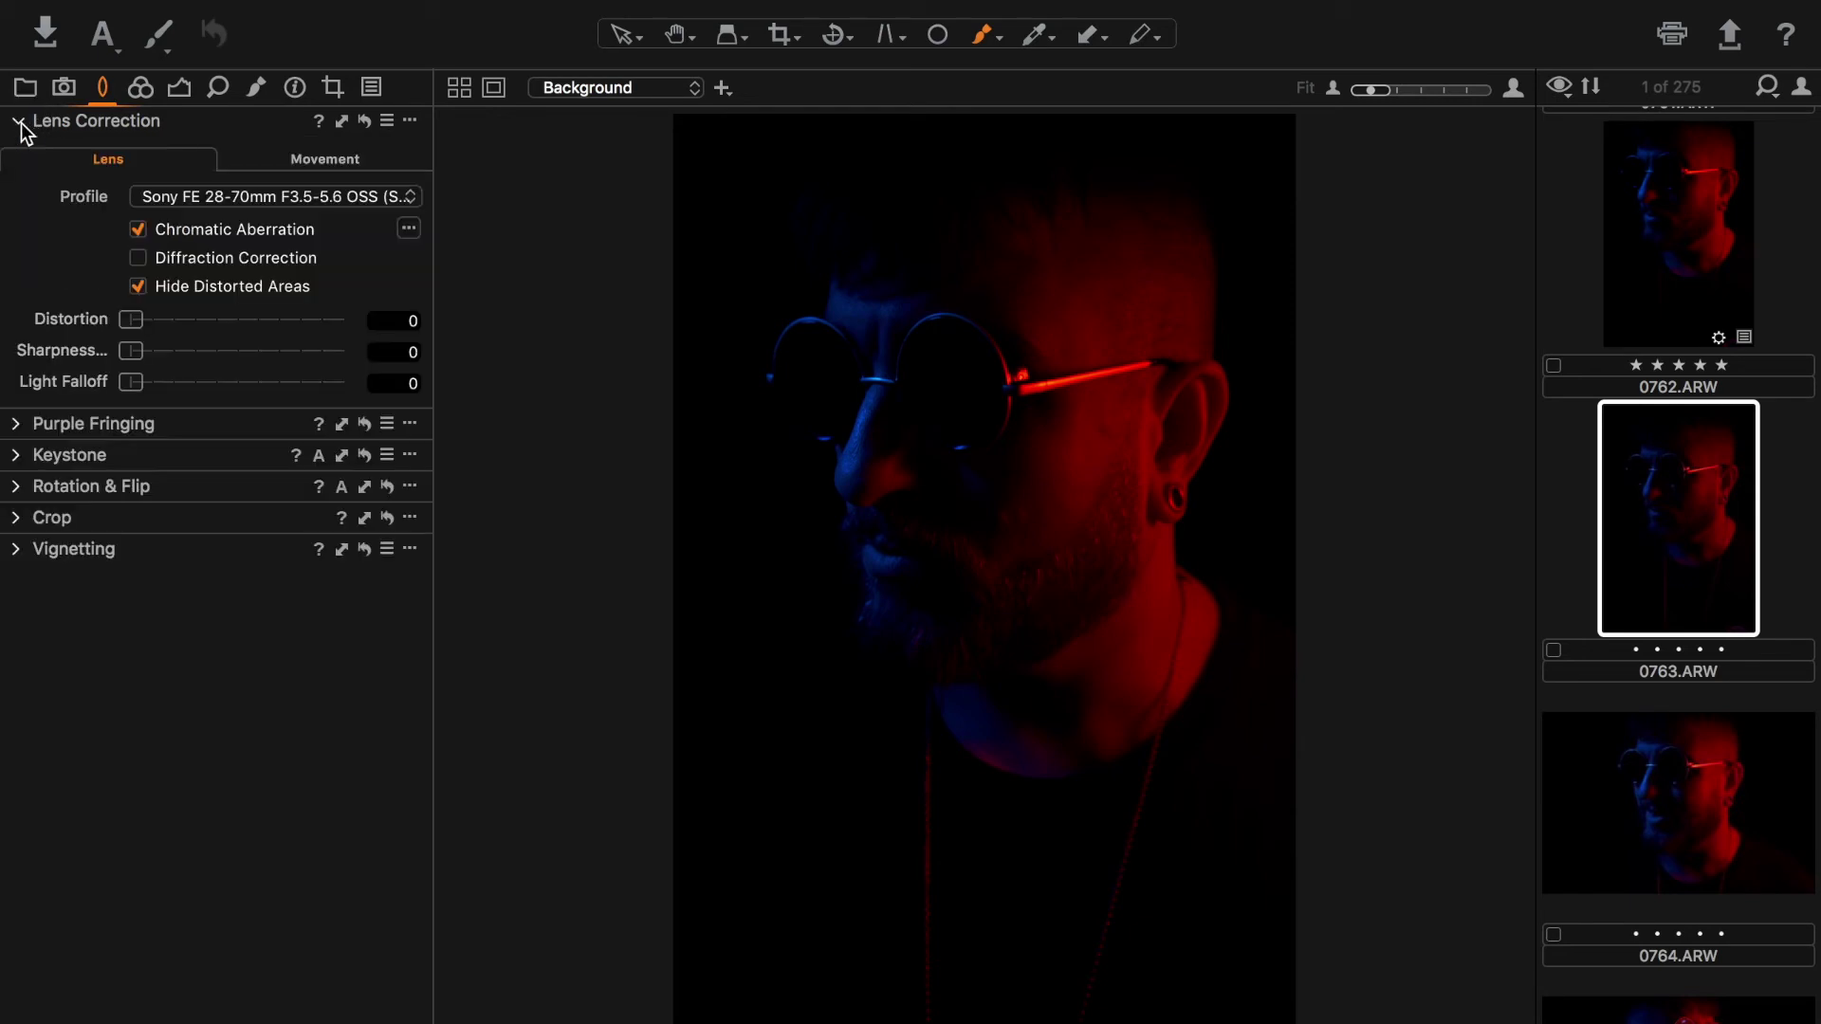
{"action": "left_click", "coordinate": [318, 204]}
{"action": "mouse_move", "coordinate": [307, 537]}
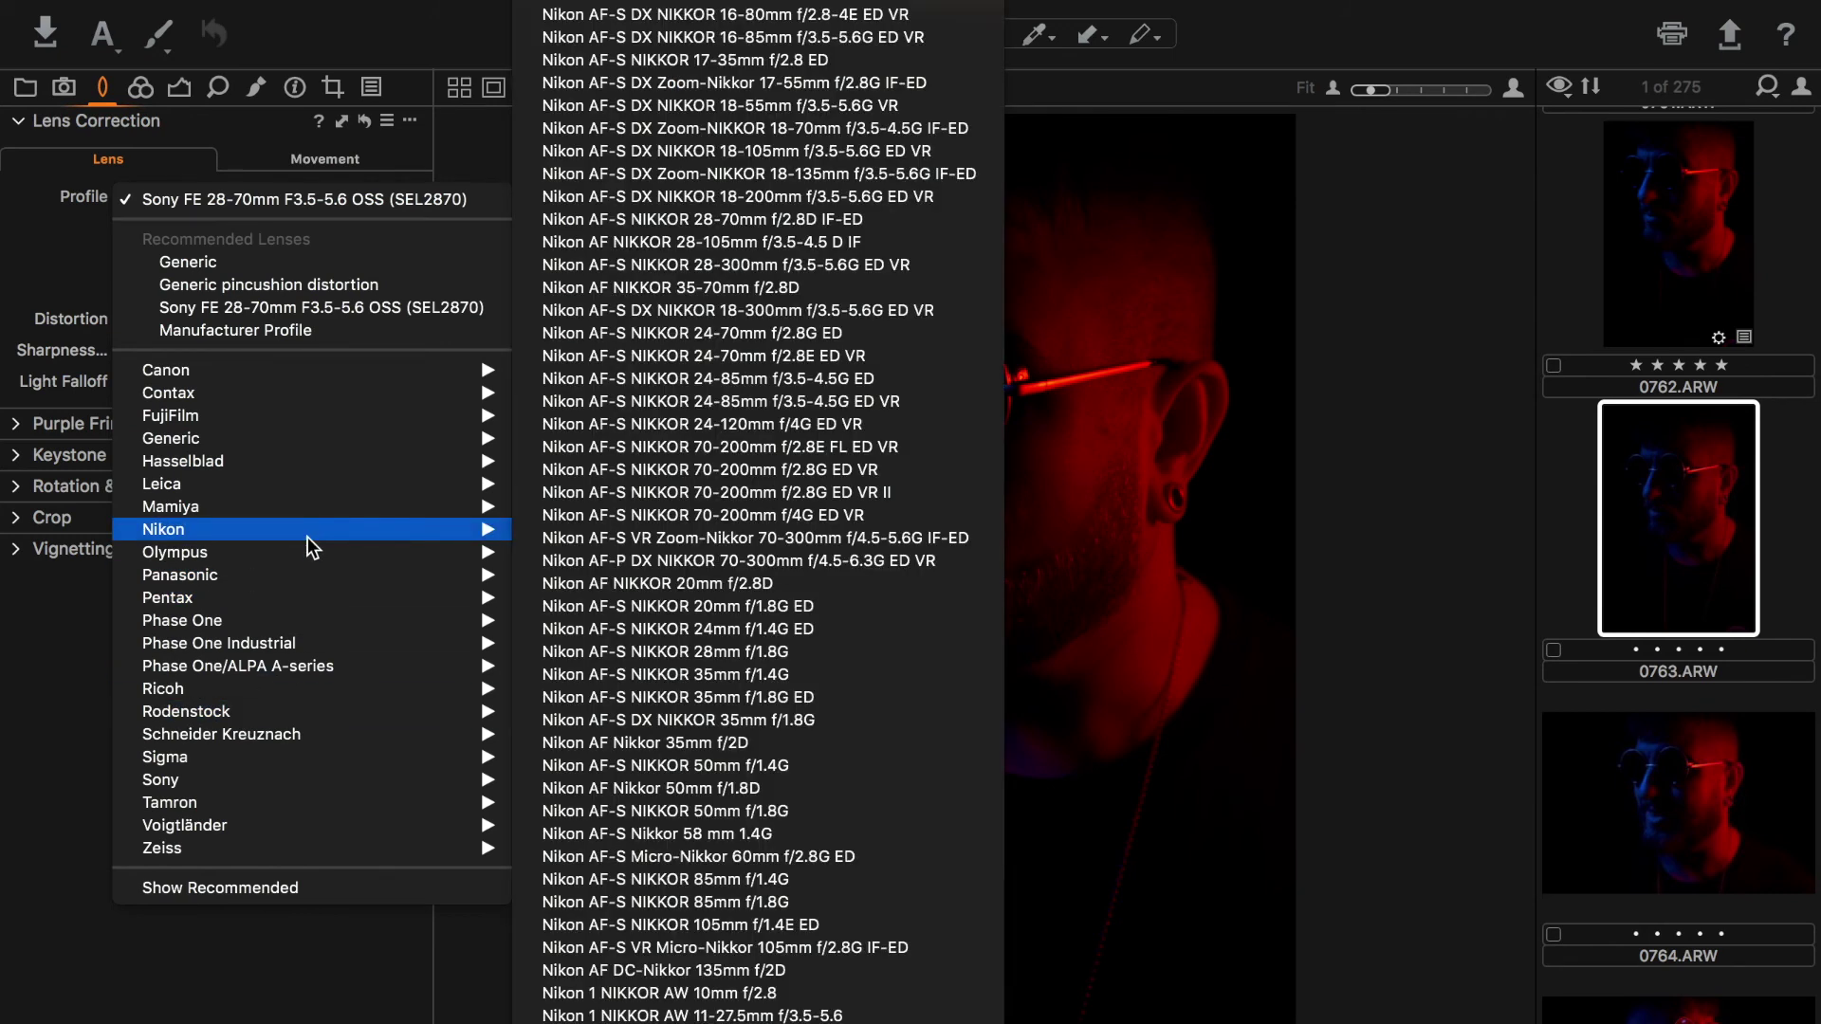
{"action": "mouse_move", "coordinate": [233, 787]}
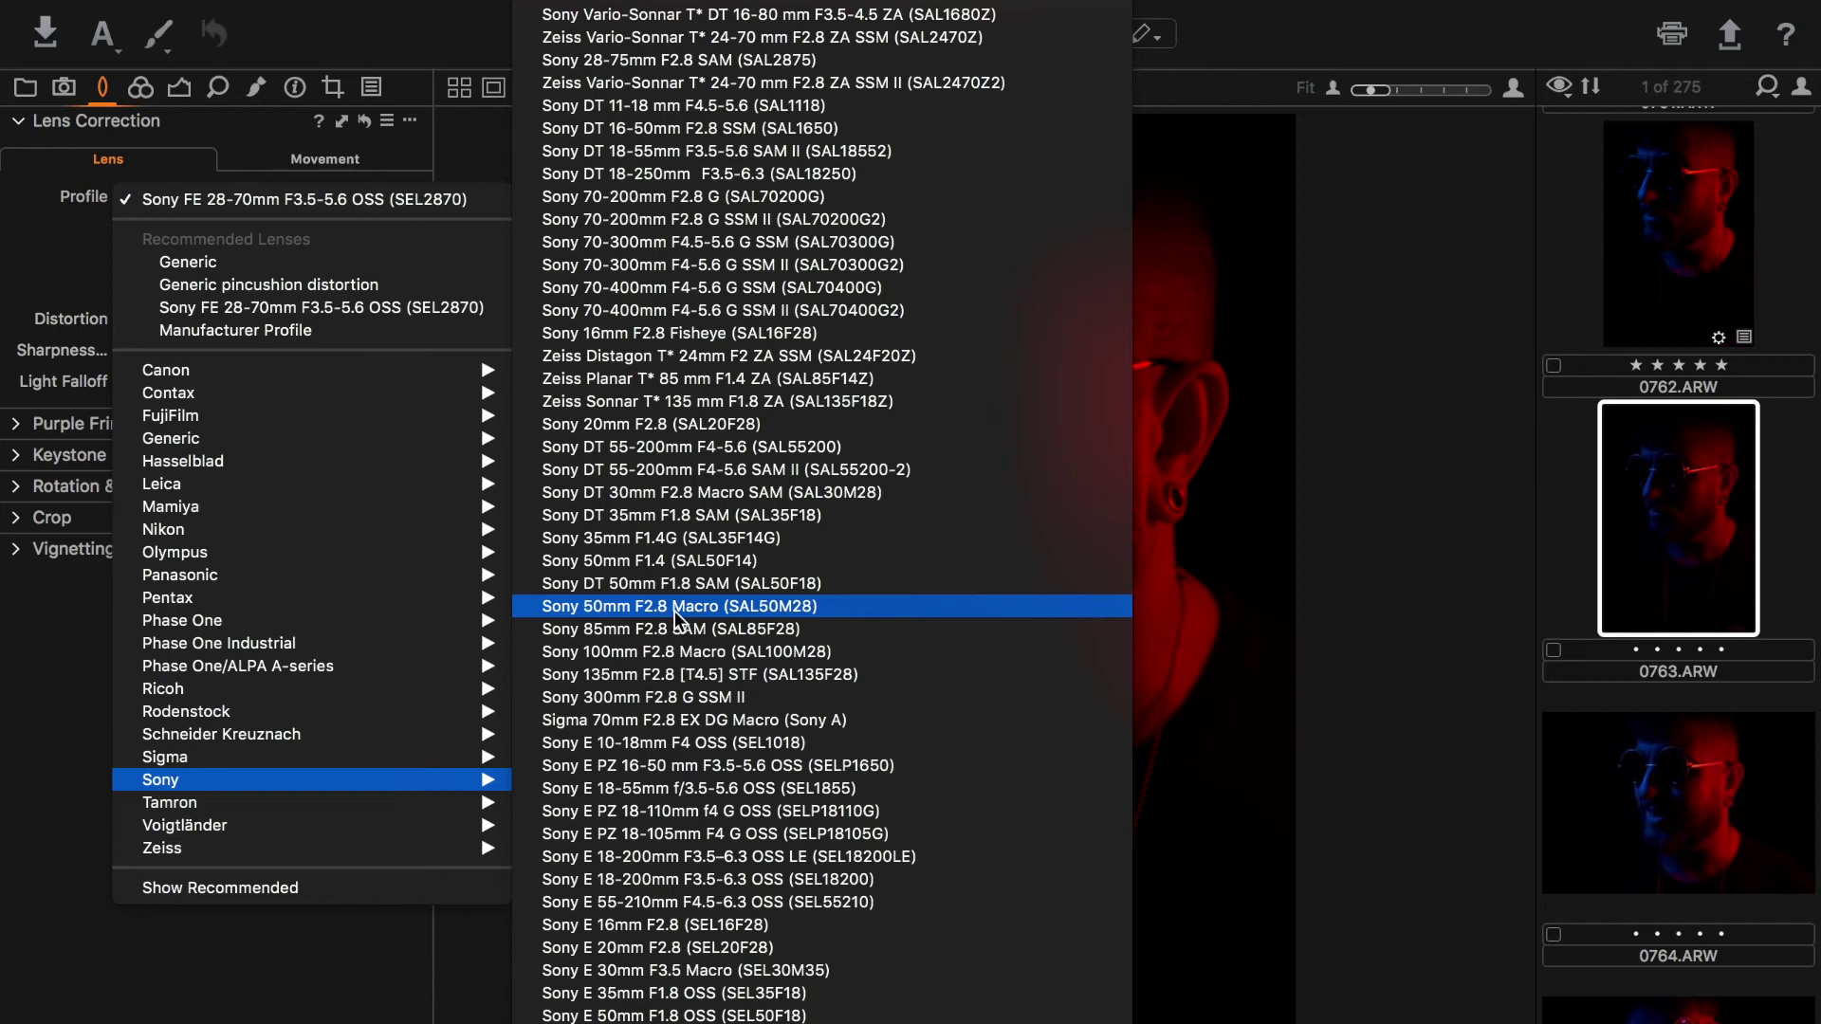
{"action": "scroll", "coordinate": [674, 611], "scroll_direction": "down", "scroll_amount": 3}
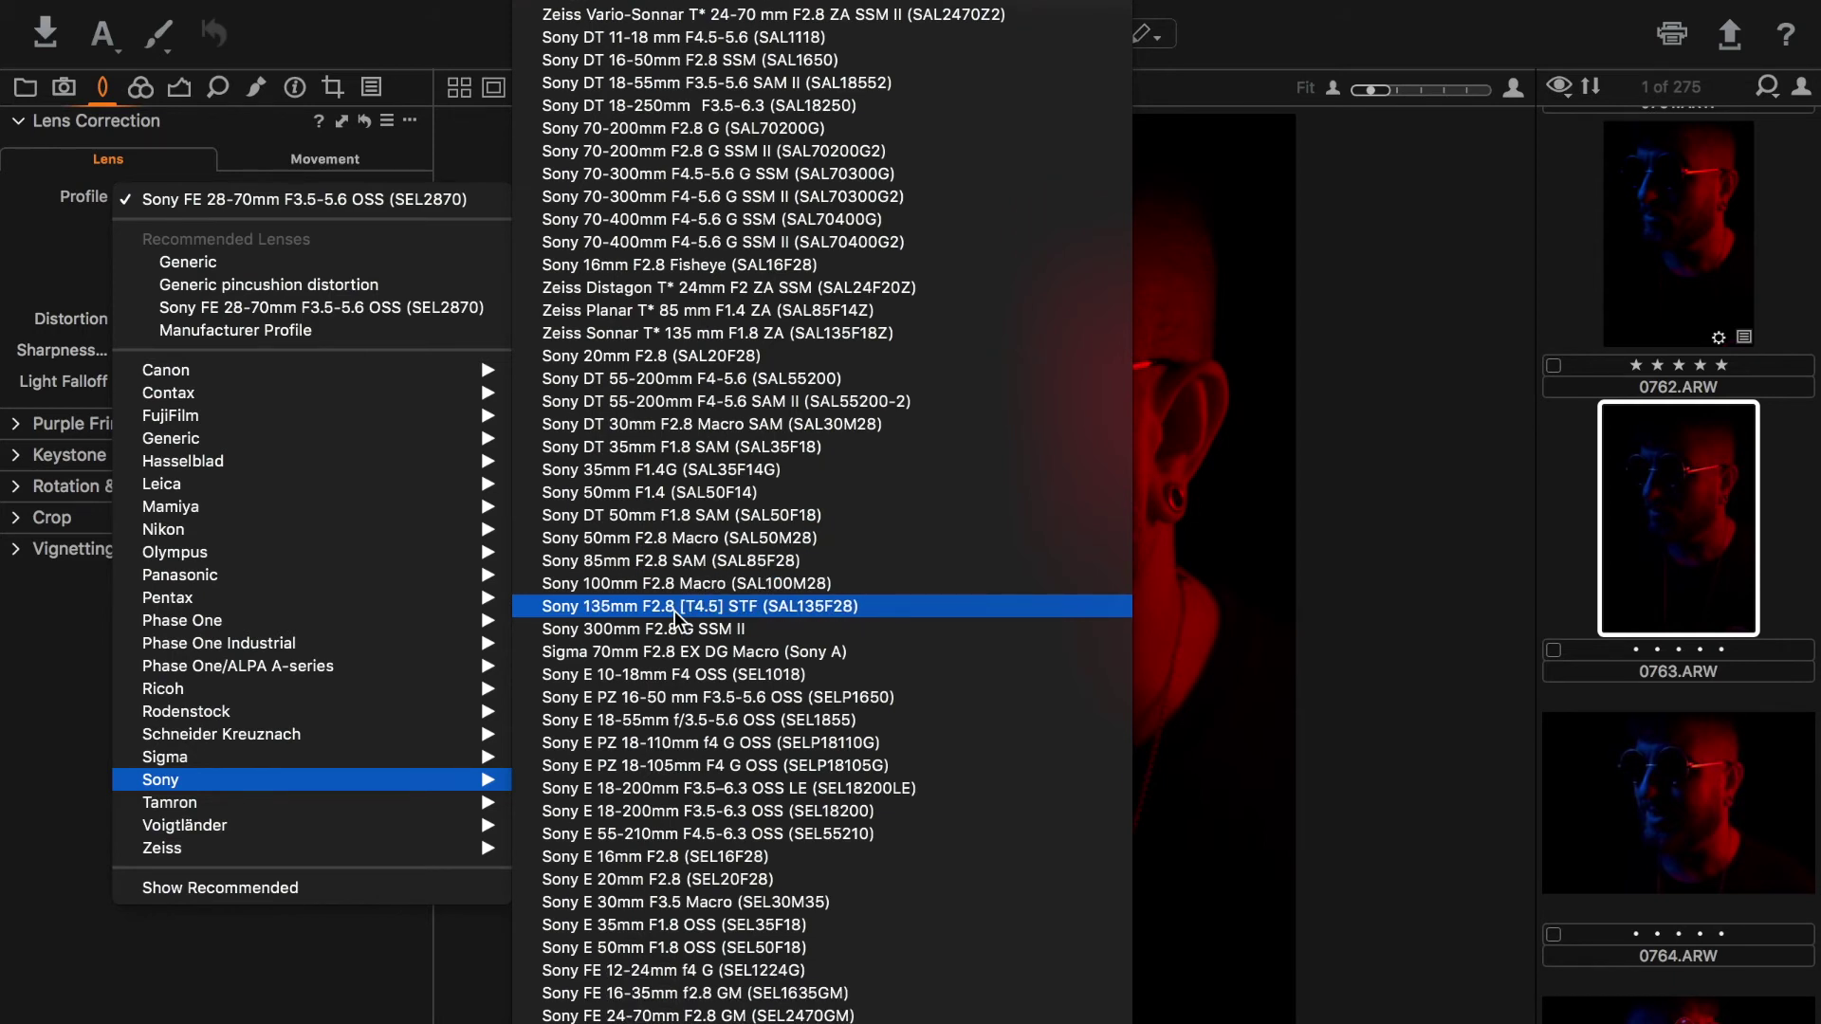
{"action": "left_click", "coordinate": [694, 949]}
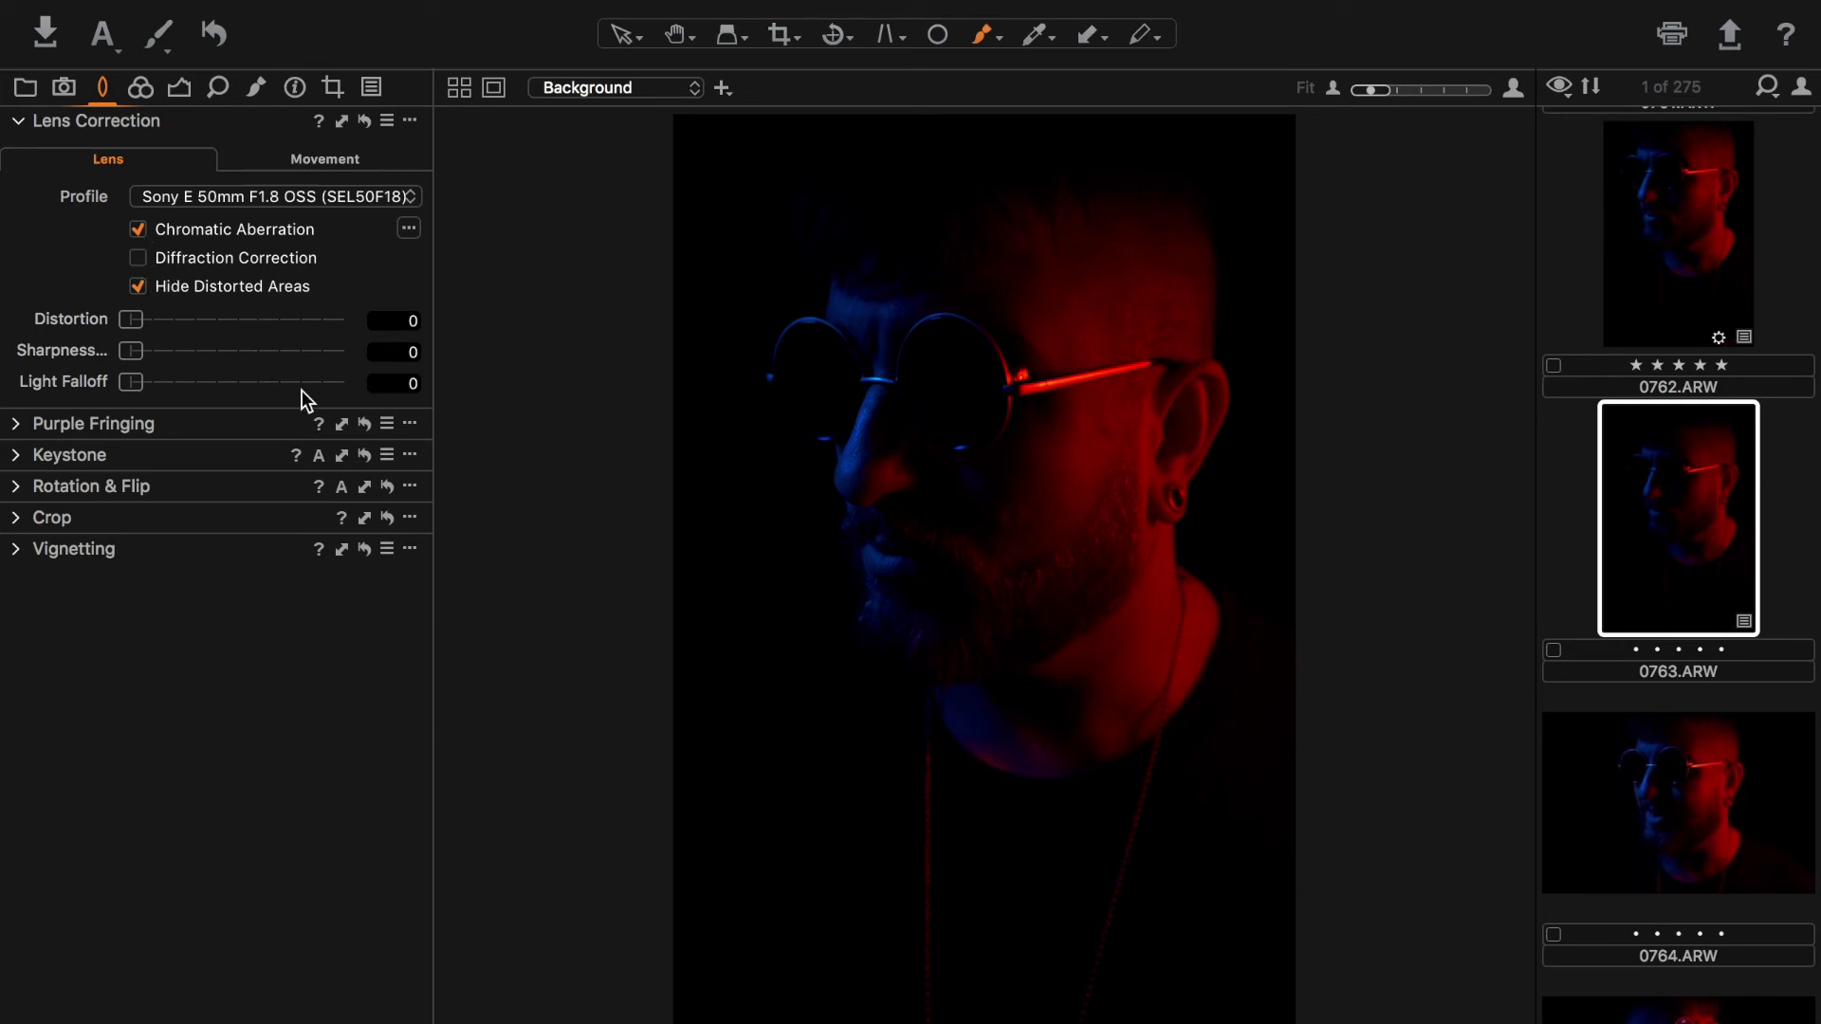
Step: Set the lens correction's Distortion to 114 and leave the Lens Correction tool collapsed
{"action": "left_click_drag", "start_coordinate": [135, 319], "coordinate": [331, 321]}
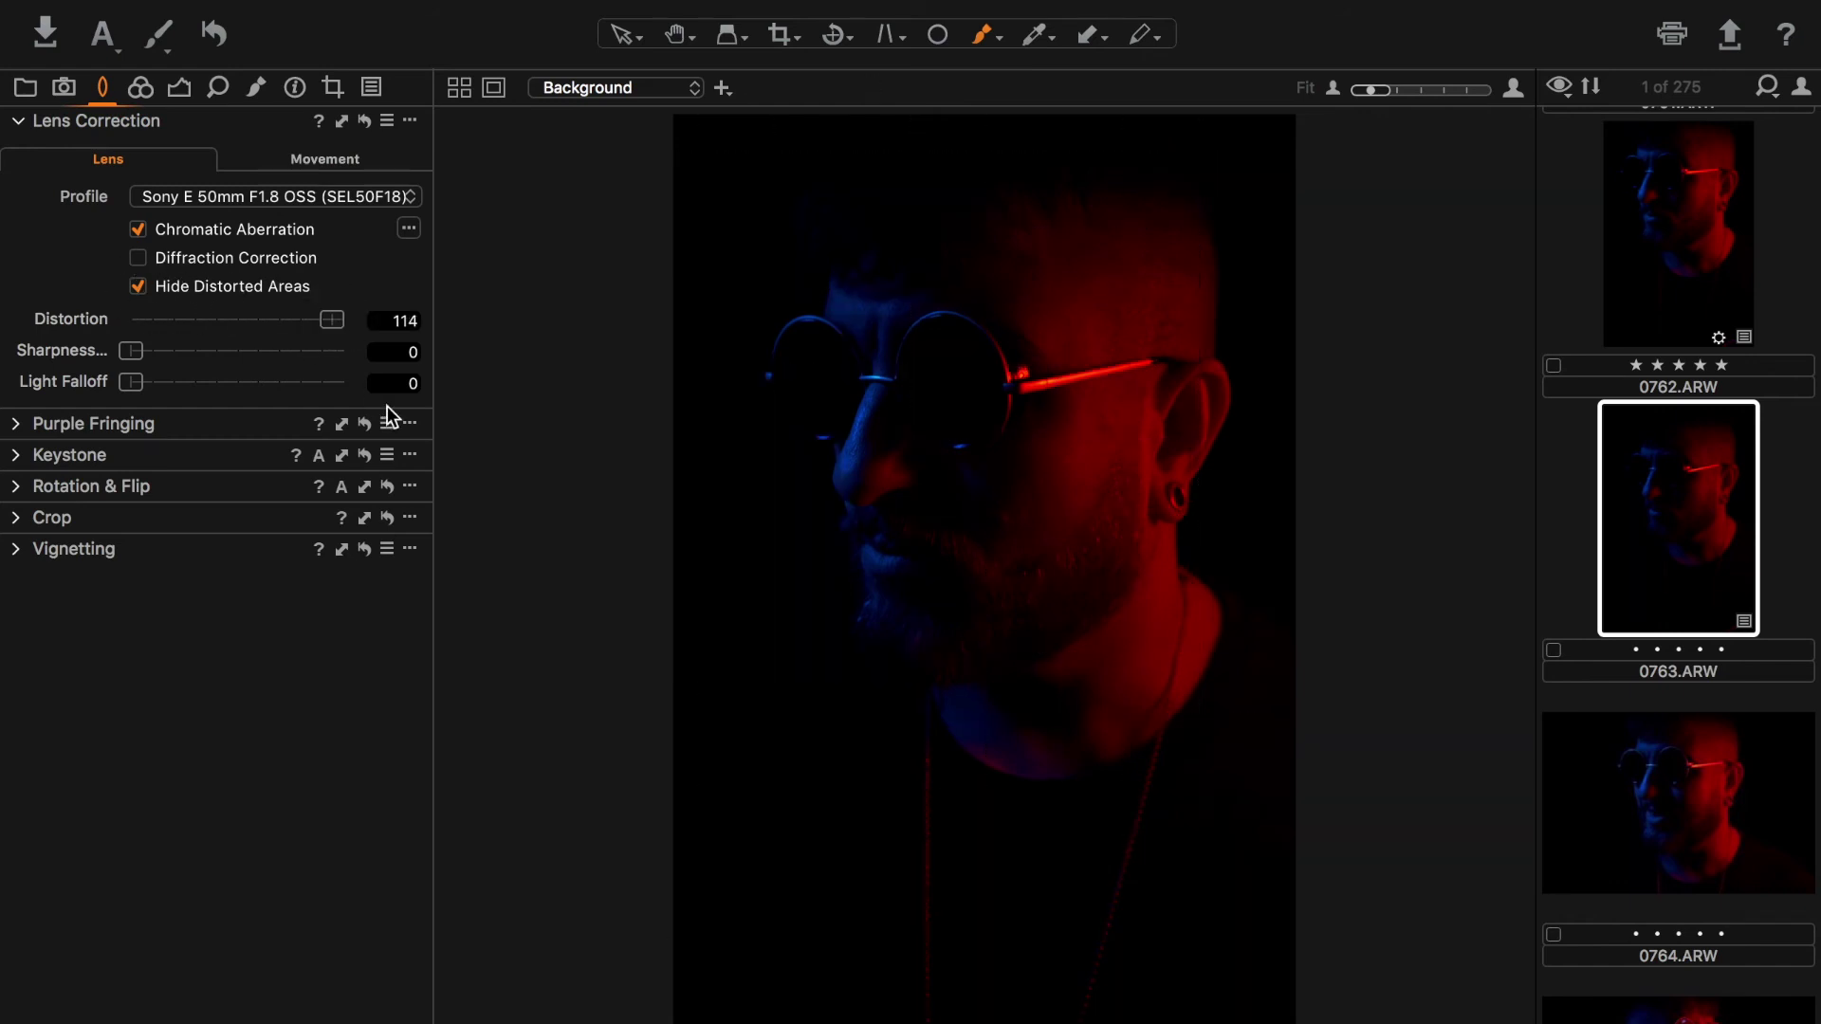
{"action": "left_click", "coordinate": [17, 122]}
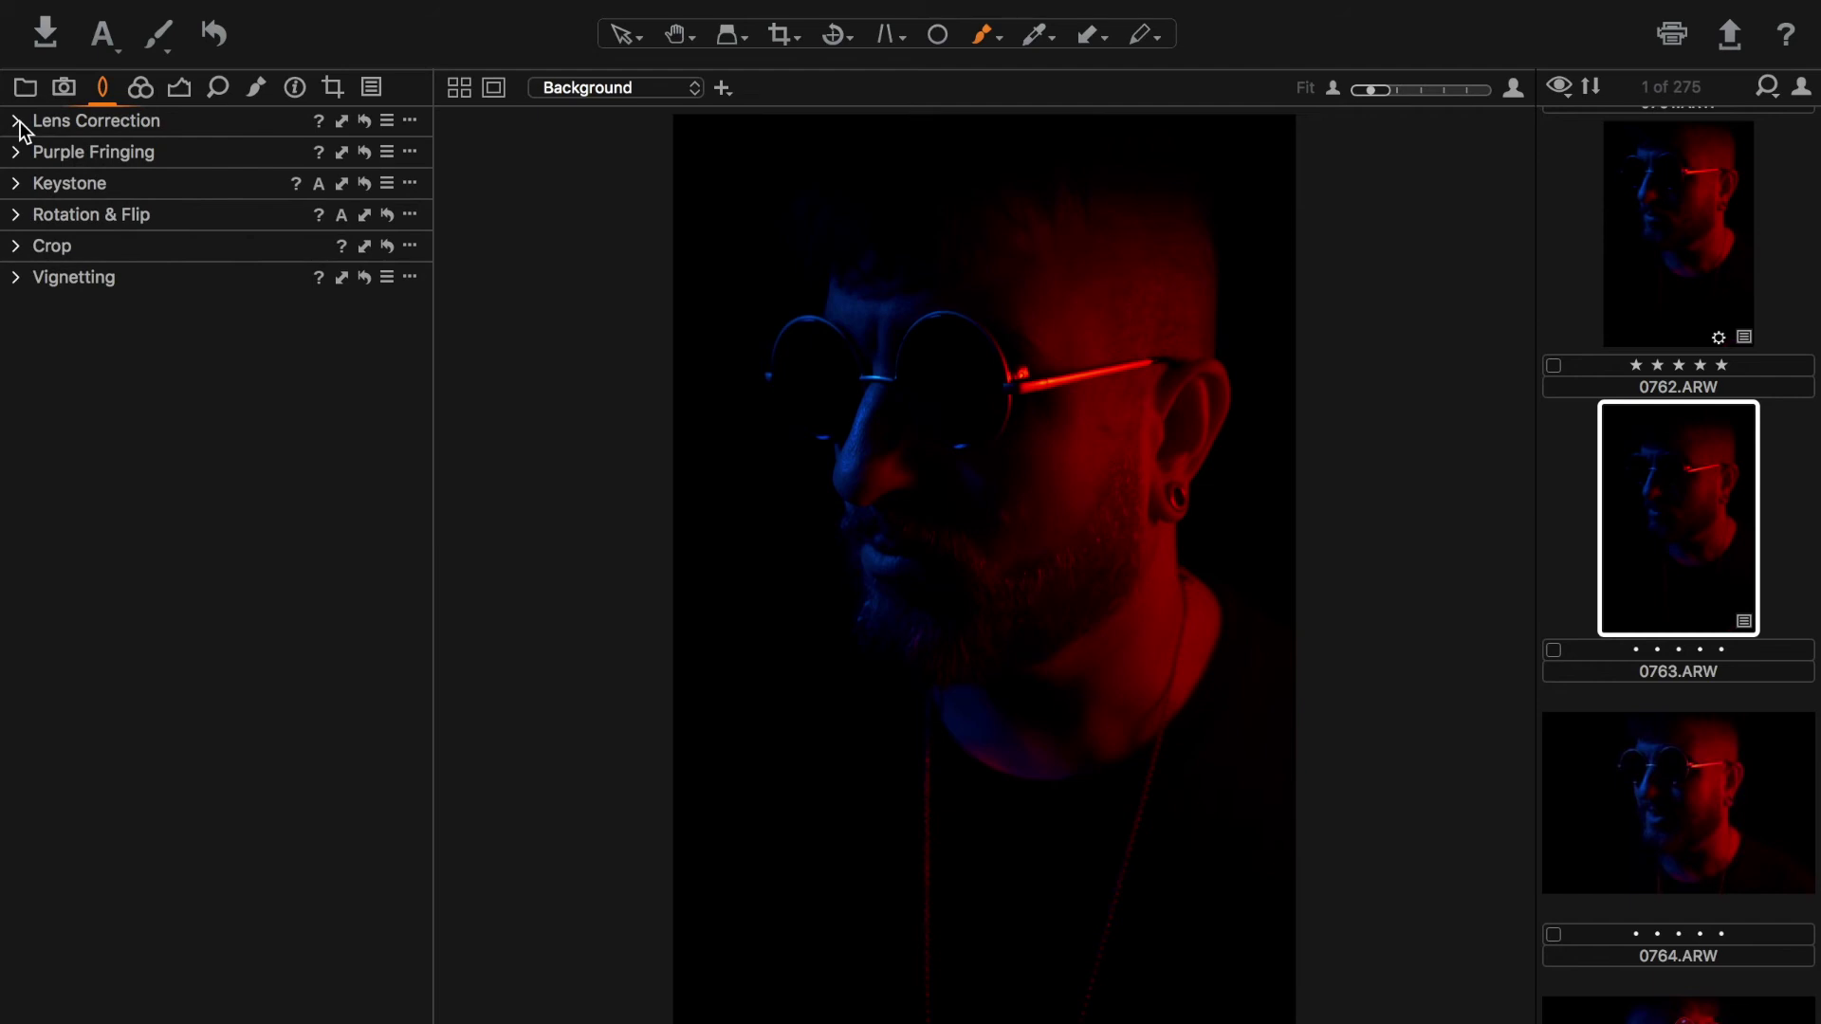
{"action": "left_click", "coordinate": [181, 119]}
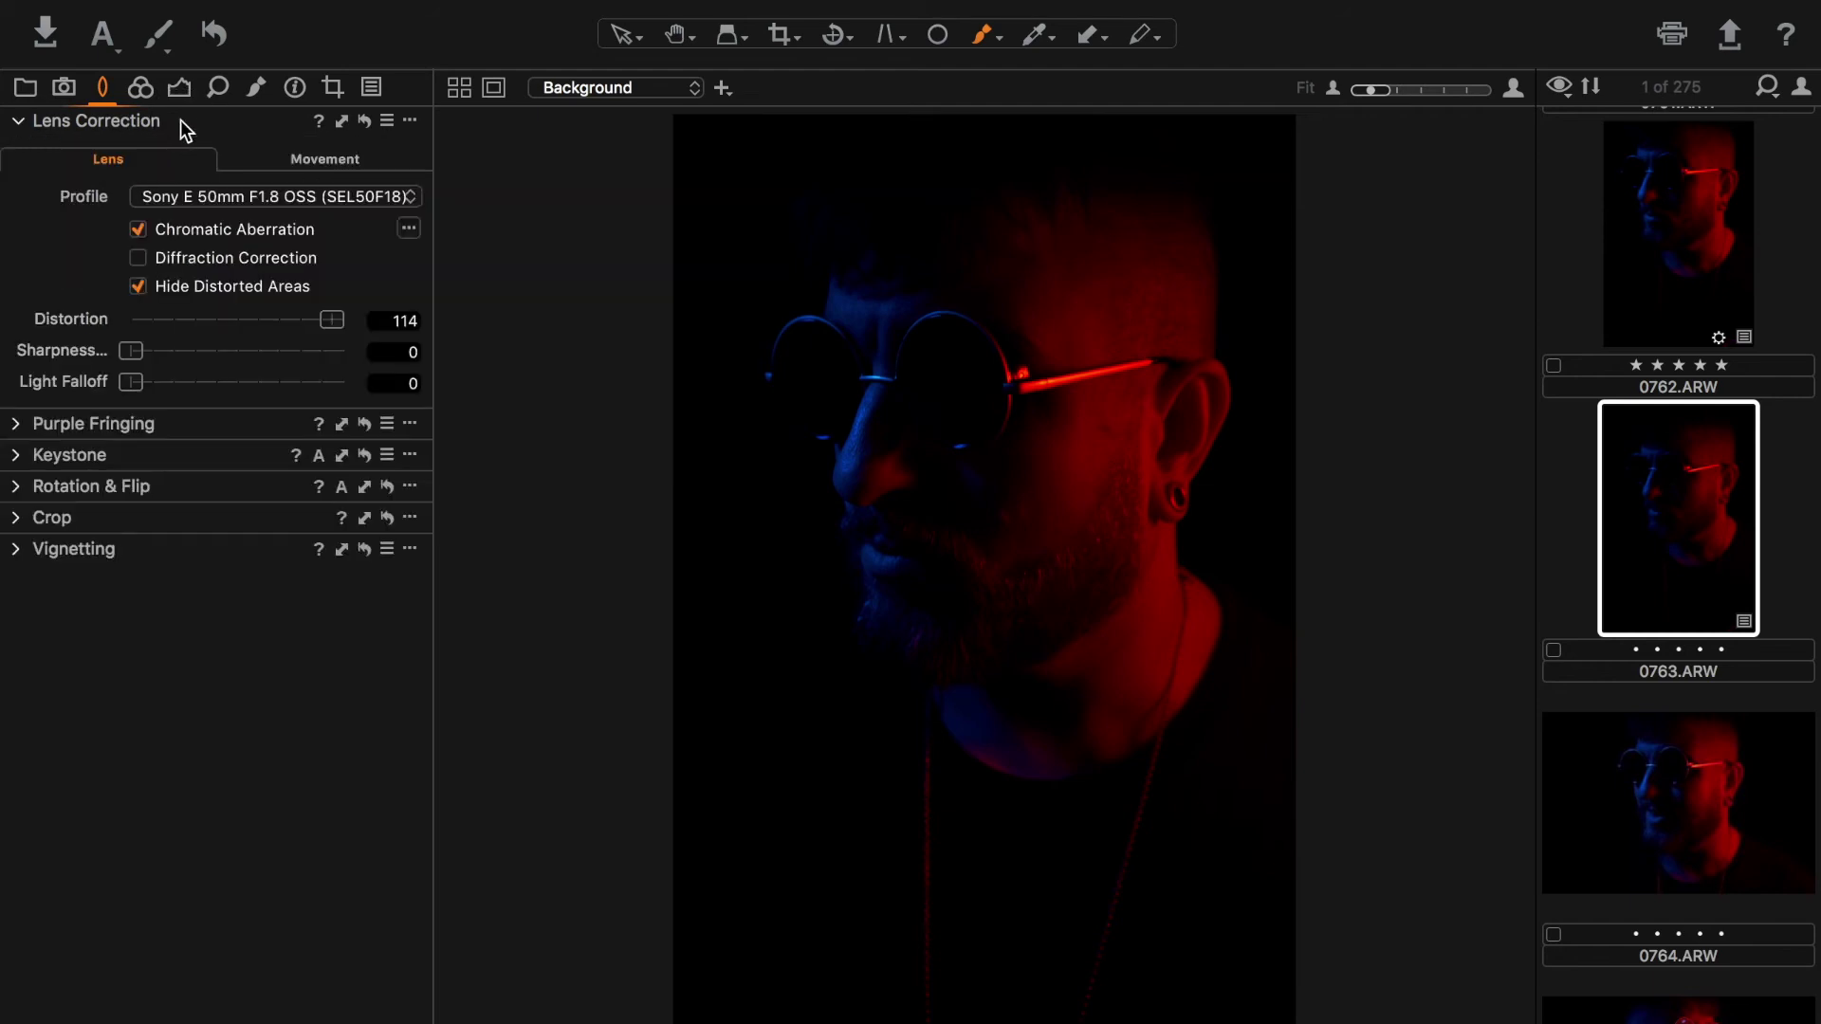
{"action": "left_click", "coordinate": [20, 123]}
Step: Remove the Lens Correction tool from the lens tools
{"action": "mouse_move", "coordinate": [108, 127]}
{"action": "left_mouse_down"}
{"action": "mouse_move", "coordinate": [97, 313]}
{"action": "mouse_move", "coordinate": [103, 131]}
{"action": "left_mouse_up"}
{"action": "right_click", "coordinate": [102, 131]}
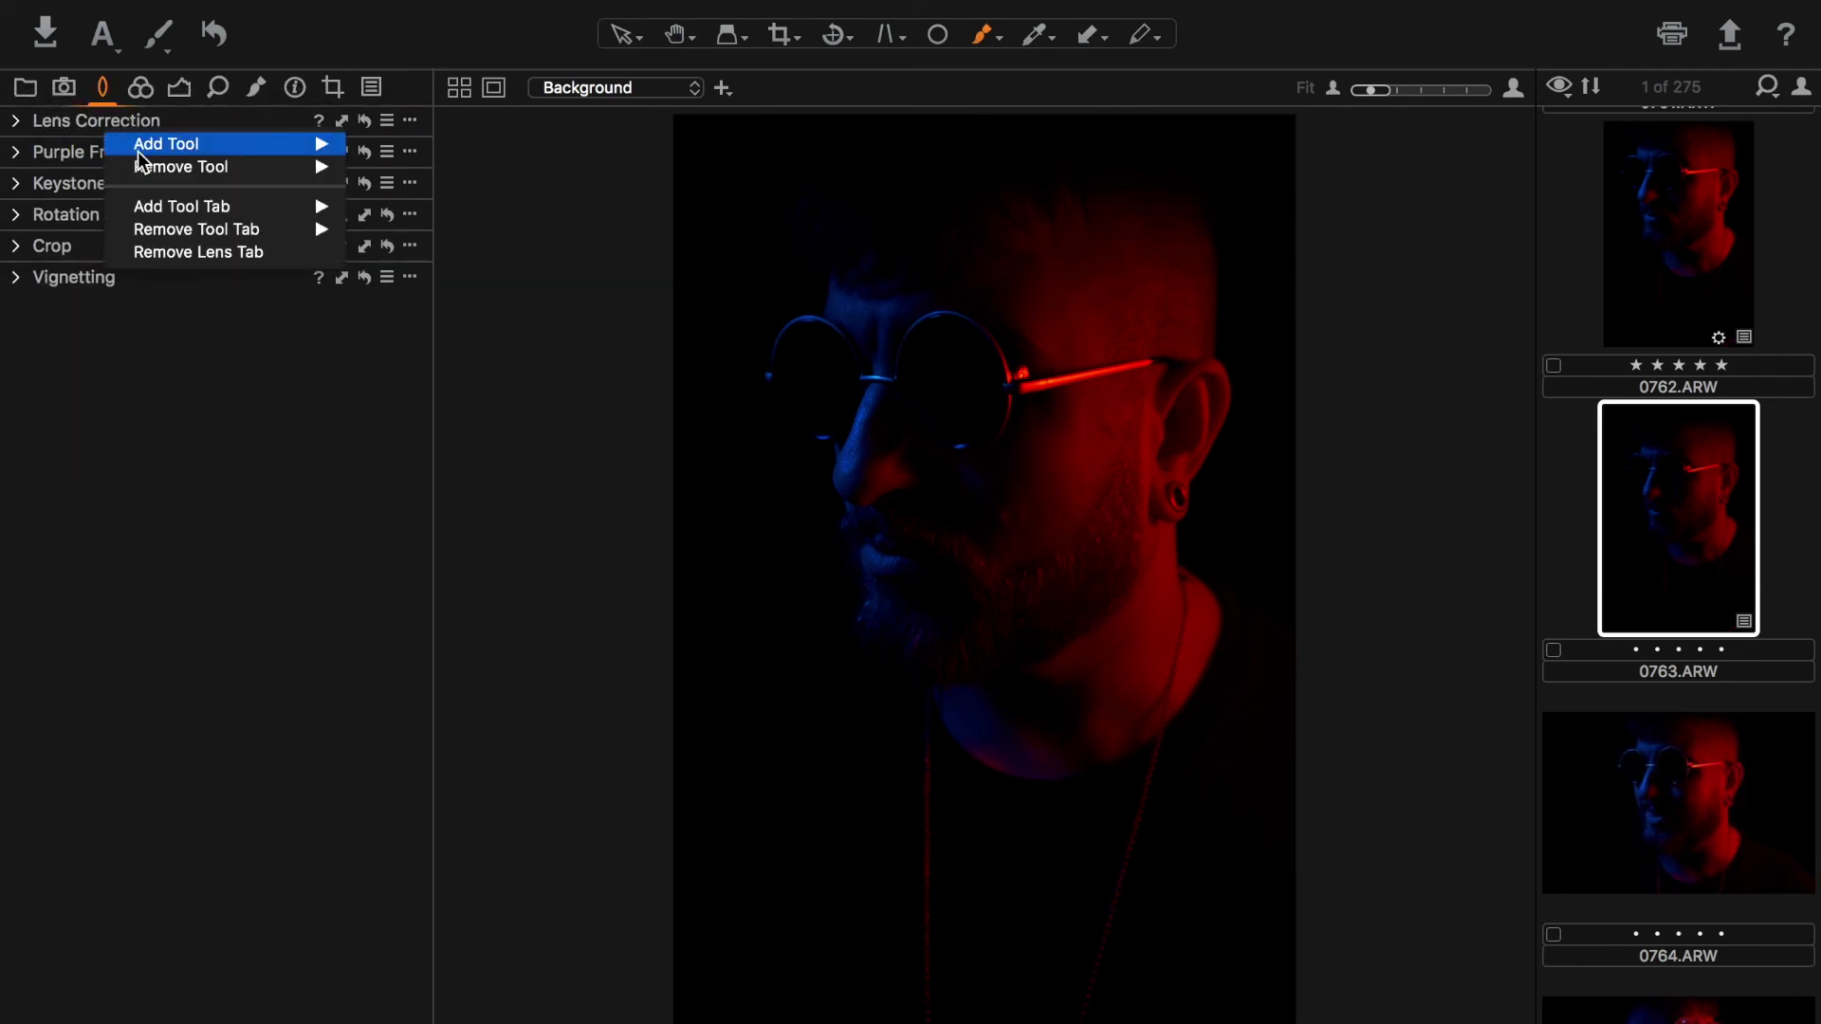
{"action": "mouse_move", "coordinate": [151, 170]}
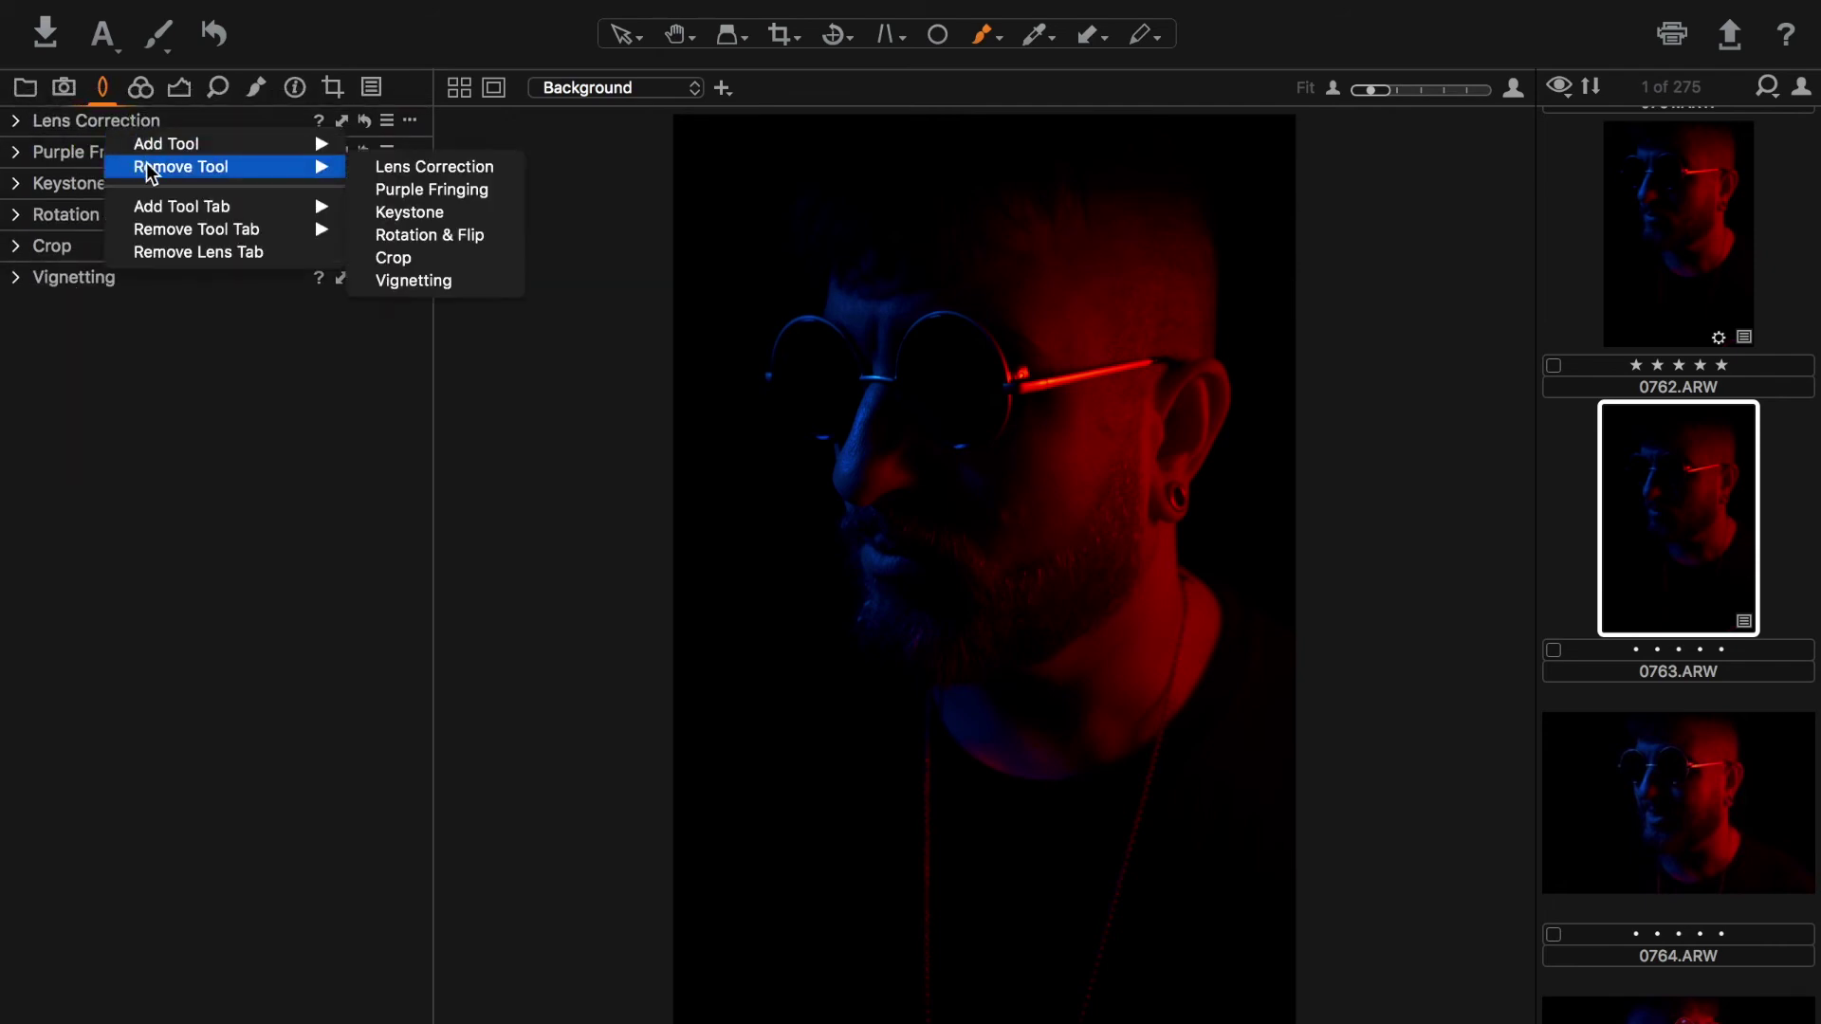
{"action": "left_click", "coordinate": [399, 167]}
Step: Add the Lens Correction tool back to the lens tools, collapse it and place it above Purple Fringing
{"action": "left_click", "coordinate": [196, 316]}
{"action": "mouse_move", "coordinate": [242, 332]}
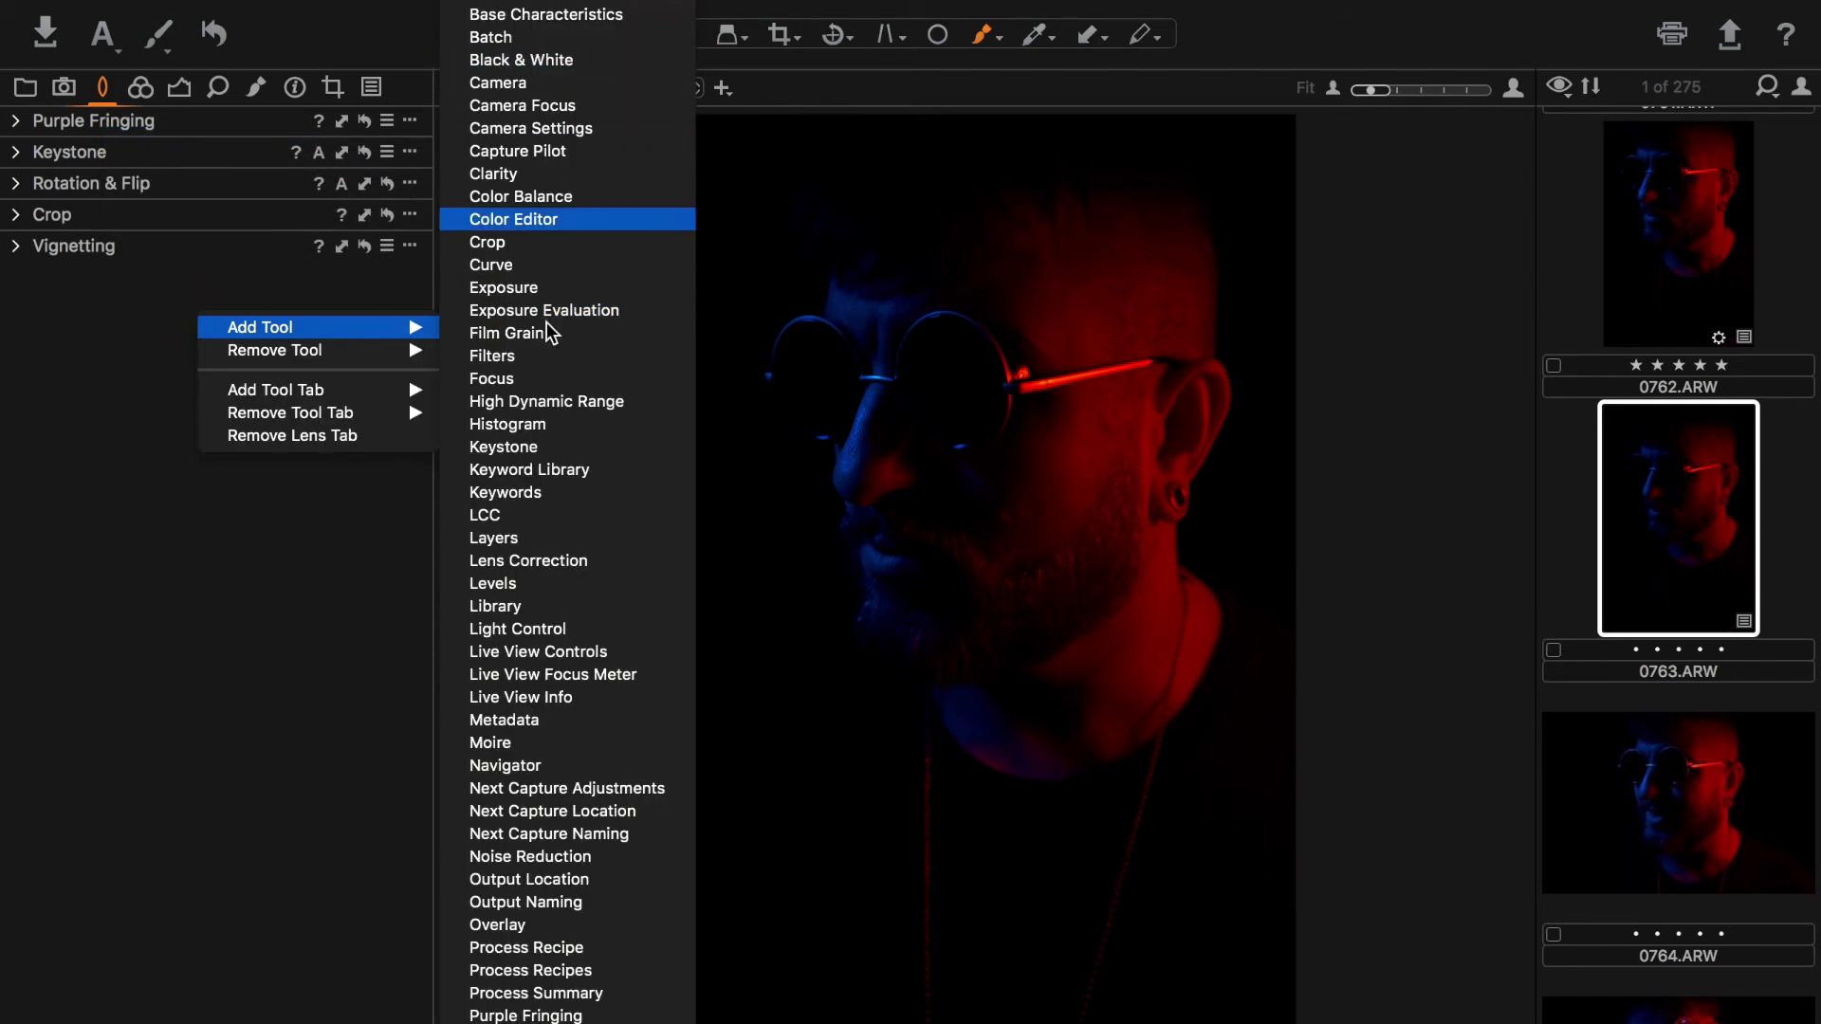
{"action": "left_click", "coordinate": [554, 562]}
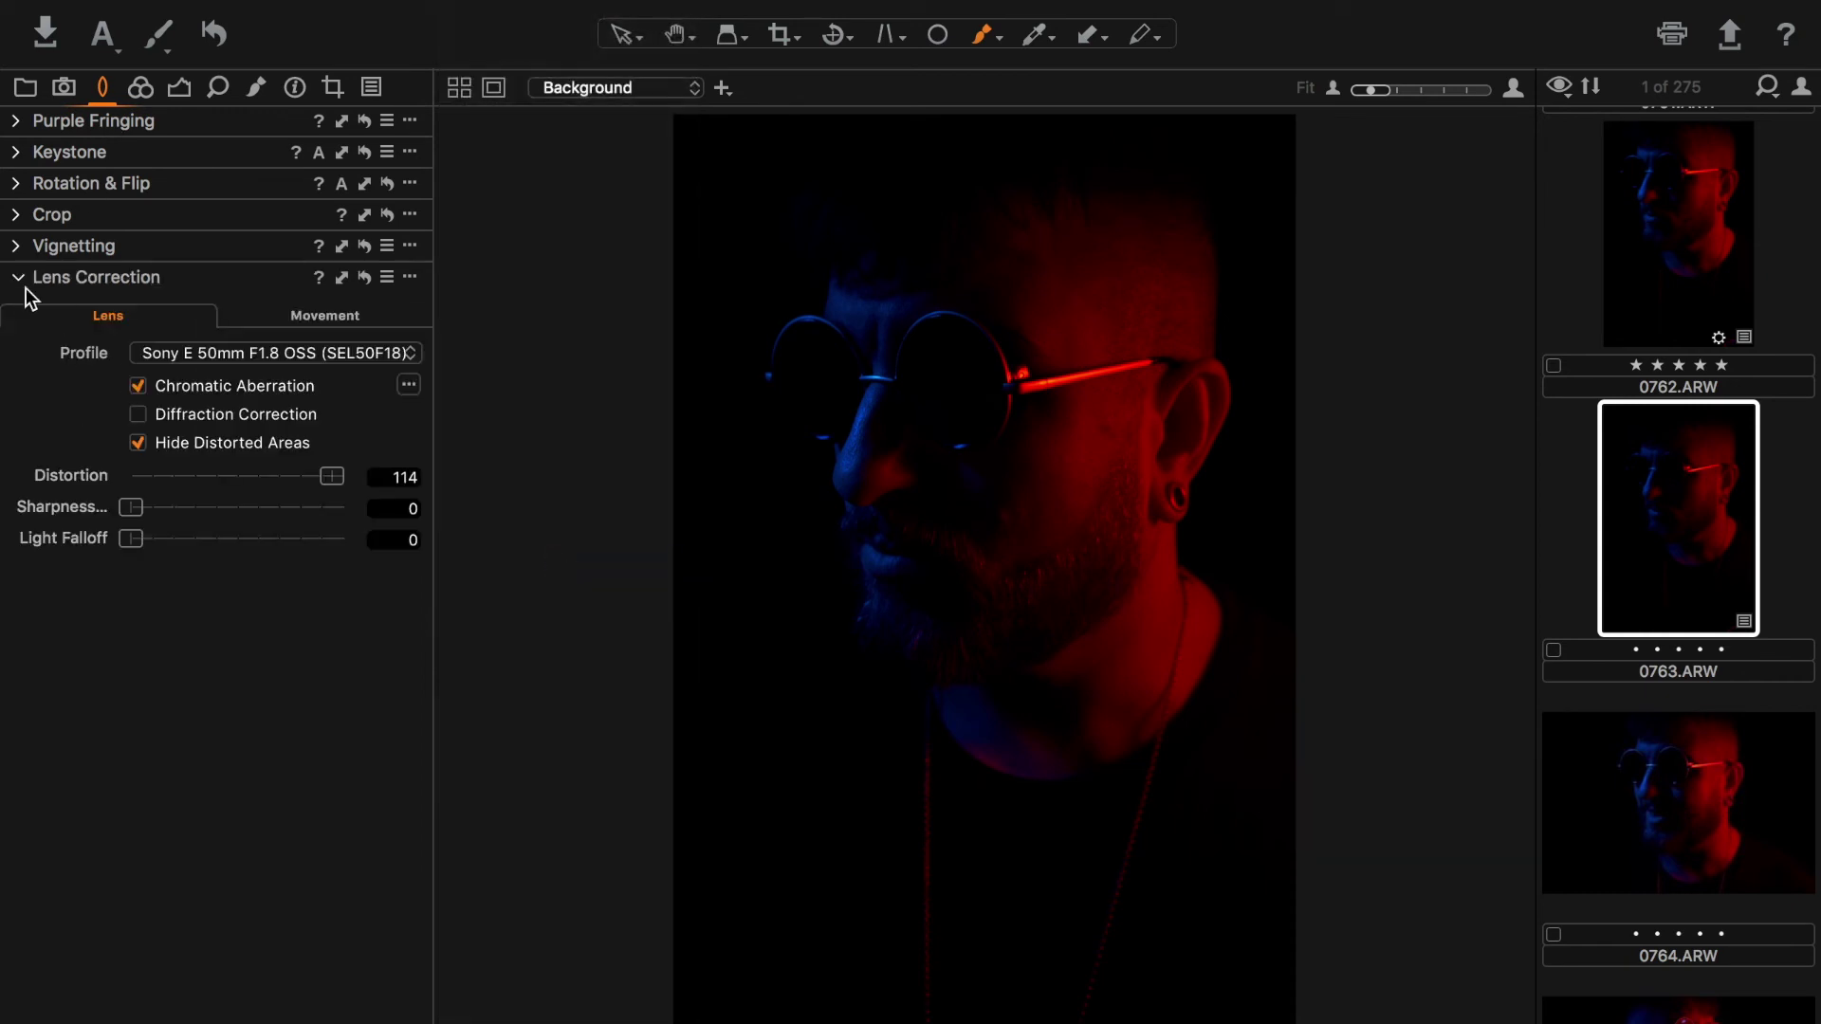
{"action": "left_click", "coordinate": [18, 281]}
{"action": "left_click_drag", "start_coordinate": [90, 281], "coordinate": [85, 119]}
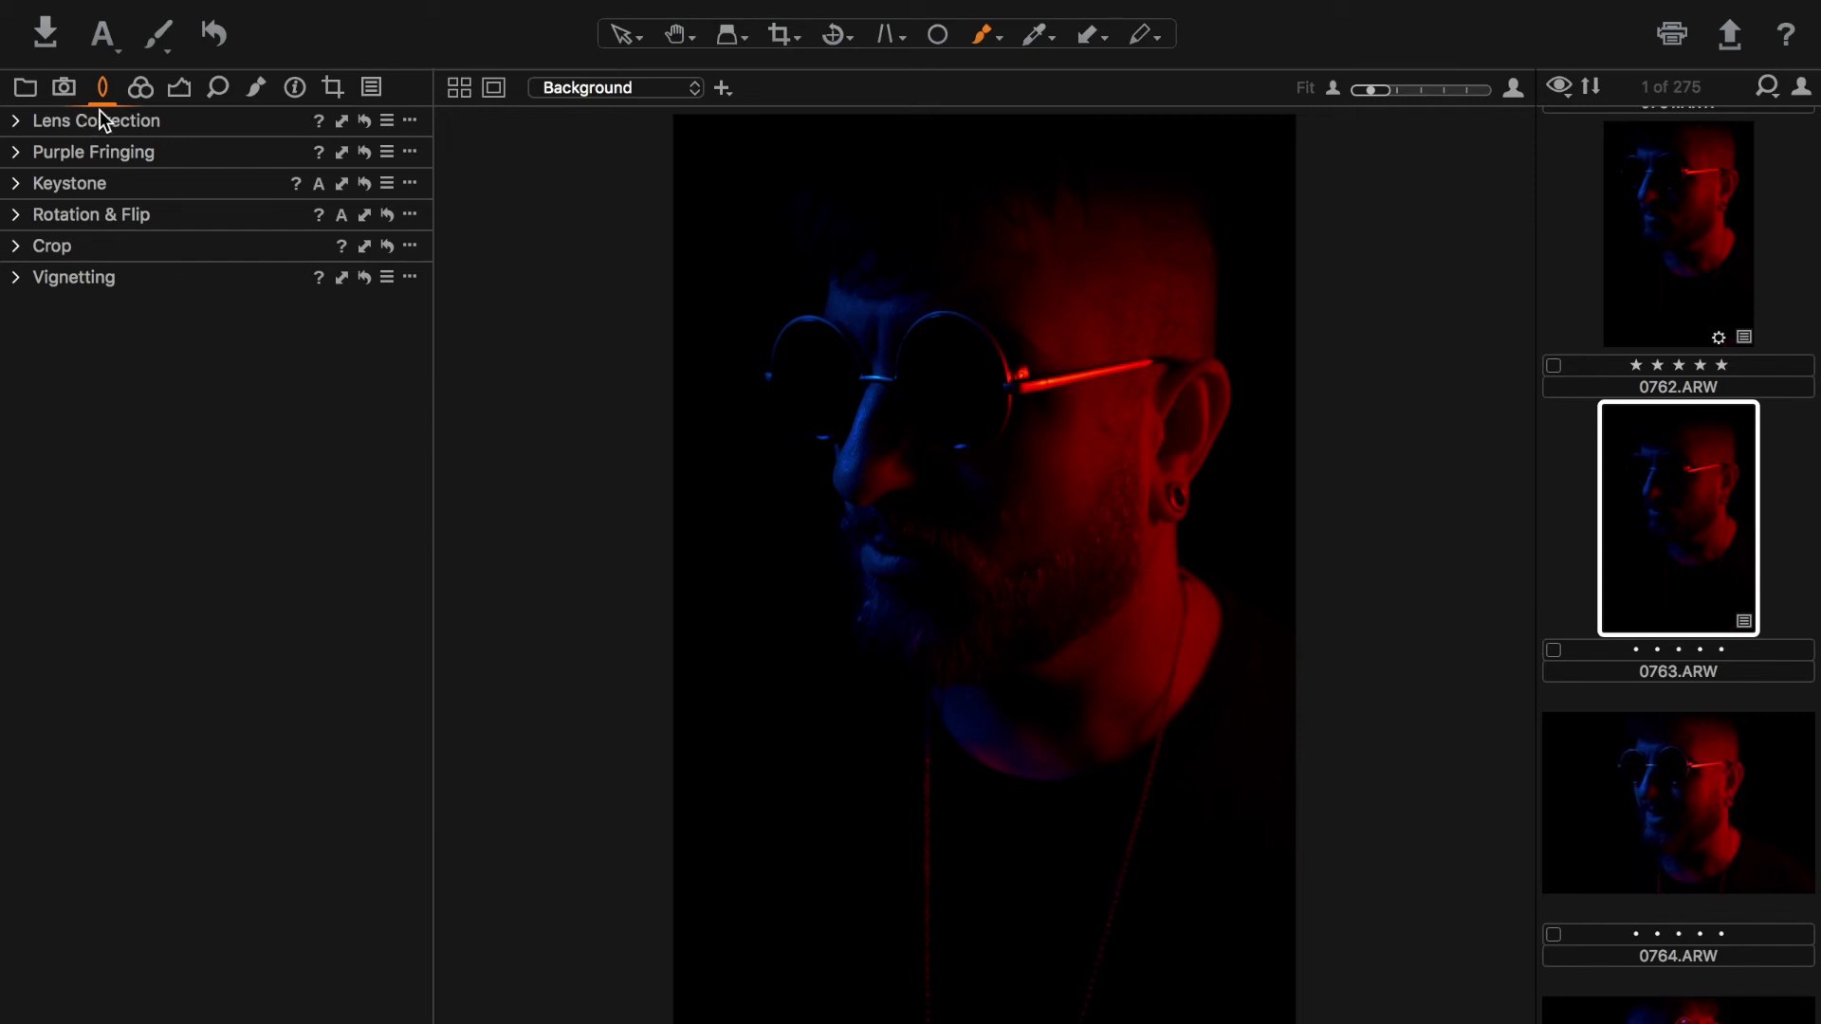
Step: In Color Balance, give the portrait's shadows a very slight purple tint and slightly adjust their lightness
{"action": "left_click", "coordinate": [141, 92]}
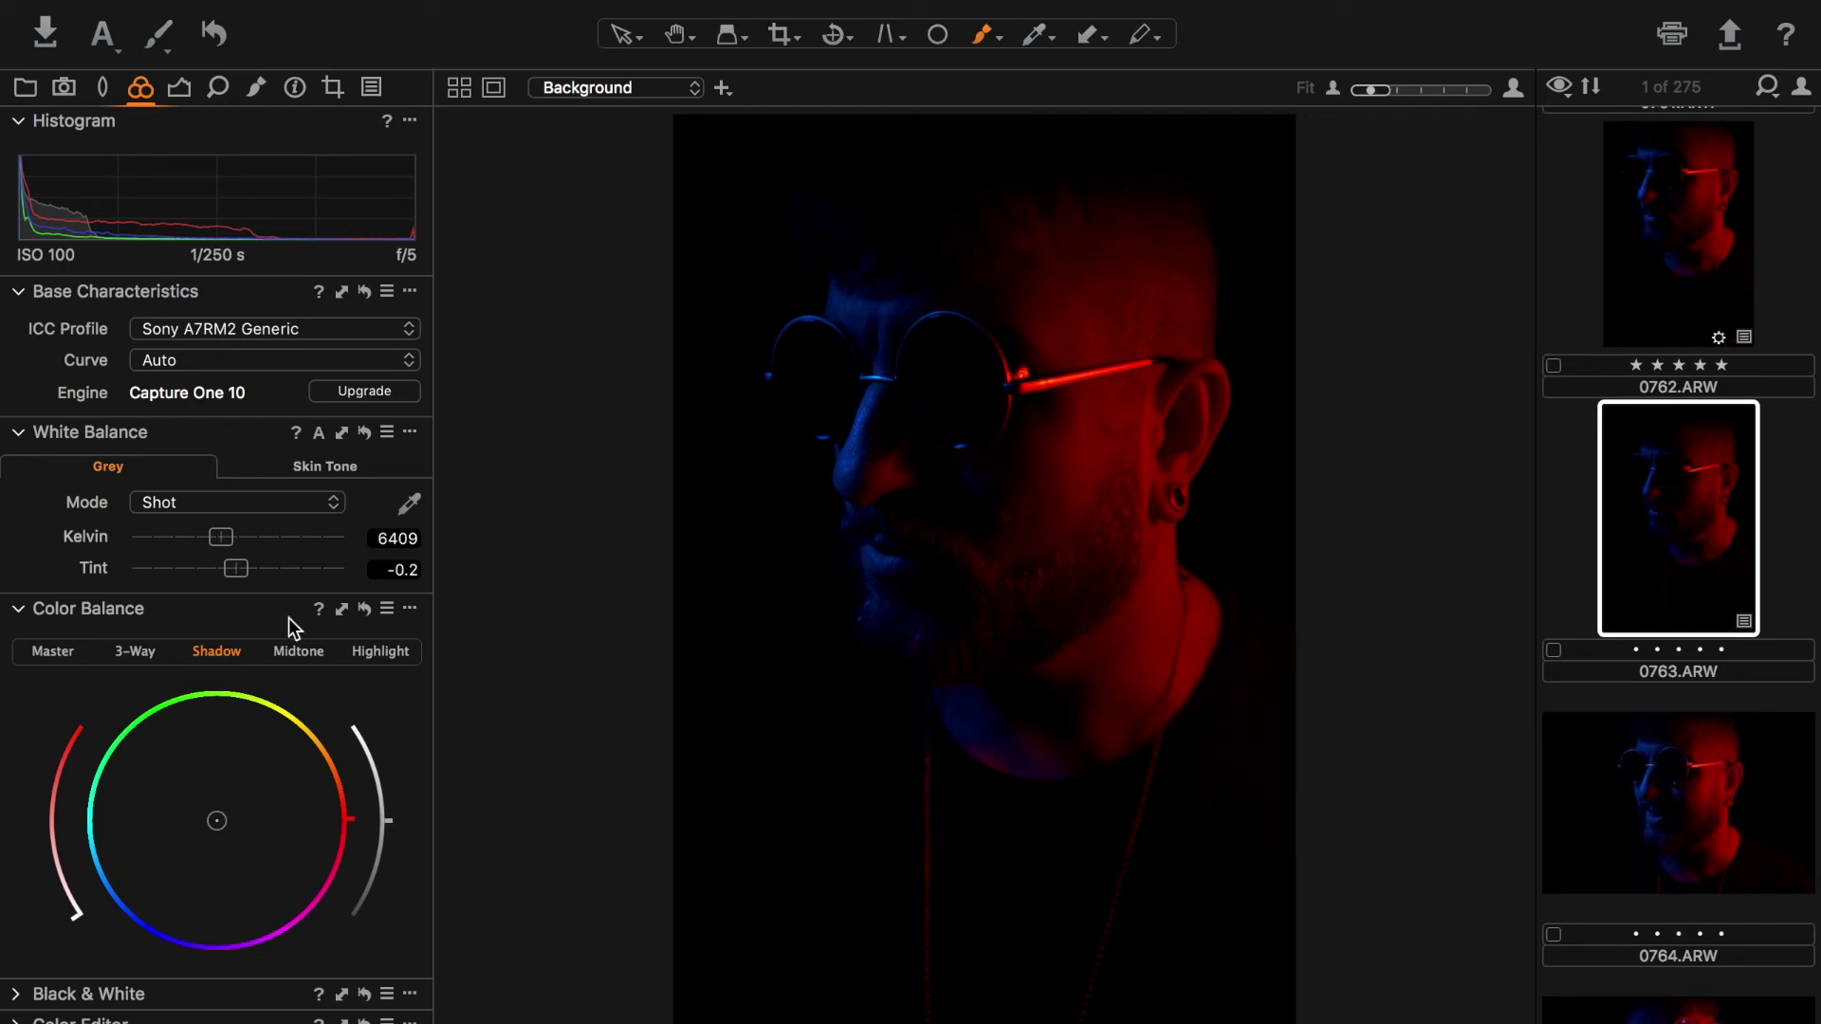
{"action": "left_click_drag", "start_coordinate": [221, 826], "coordinate": [256, 779]}
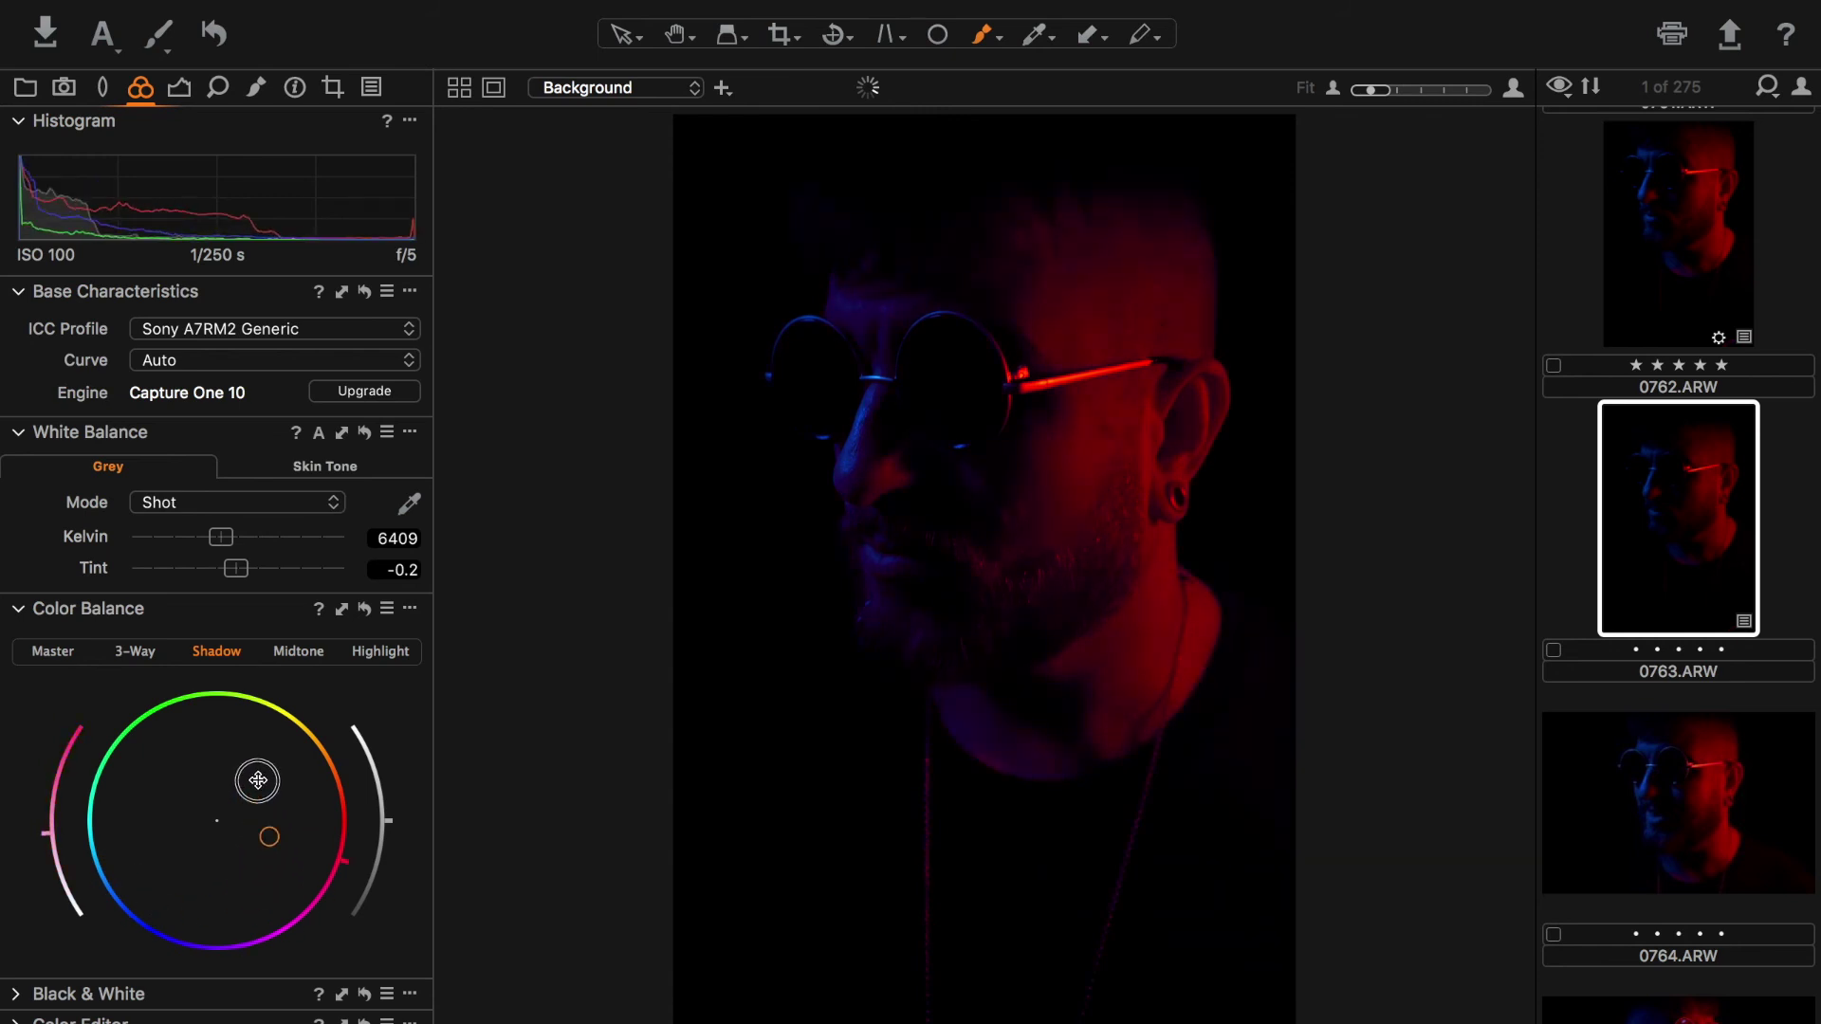
{"action": "left_click_drag", "start_coordinate": [207, 931], "coordinate": [216, 820]}
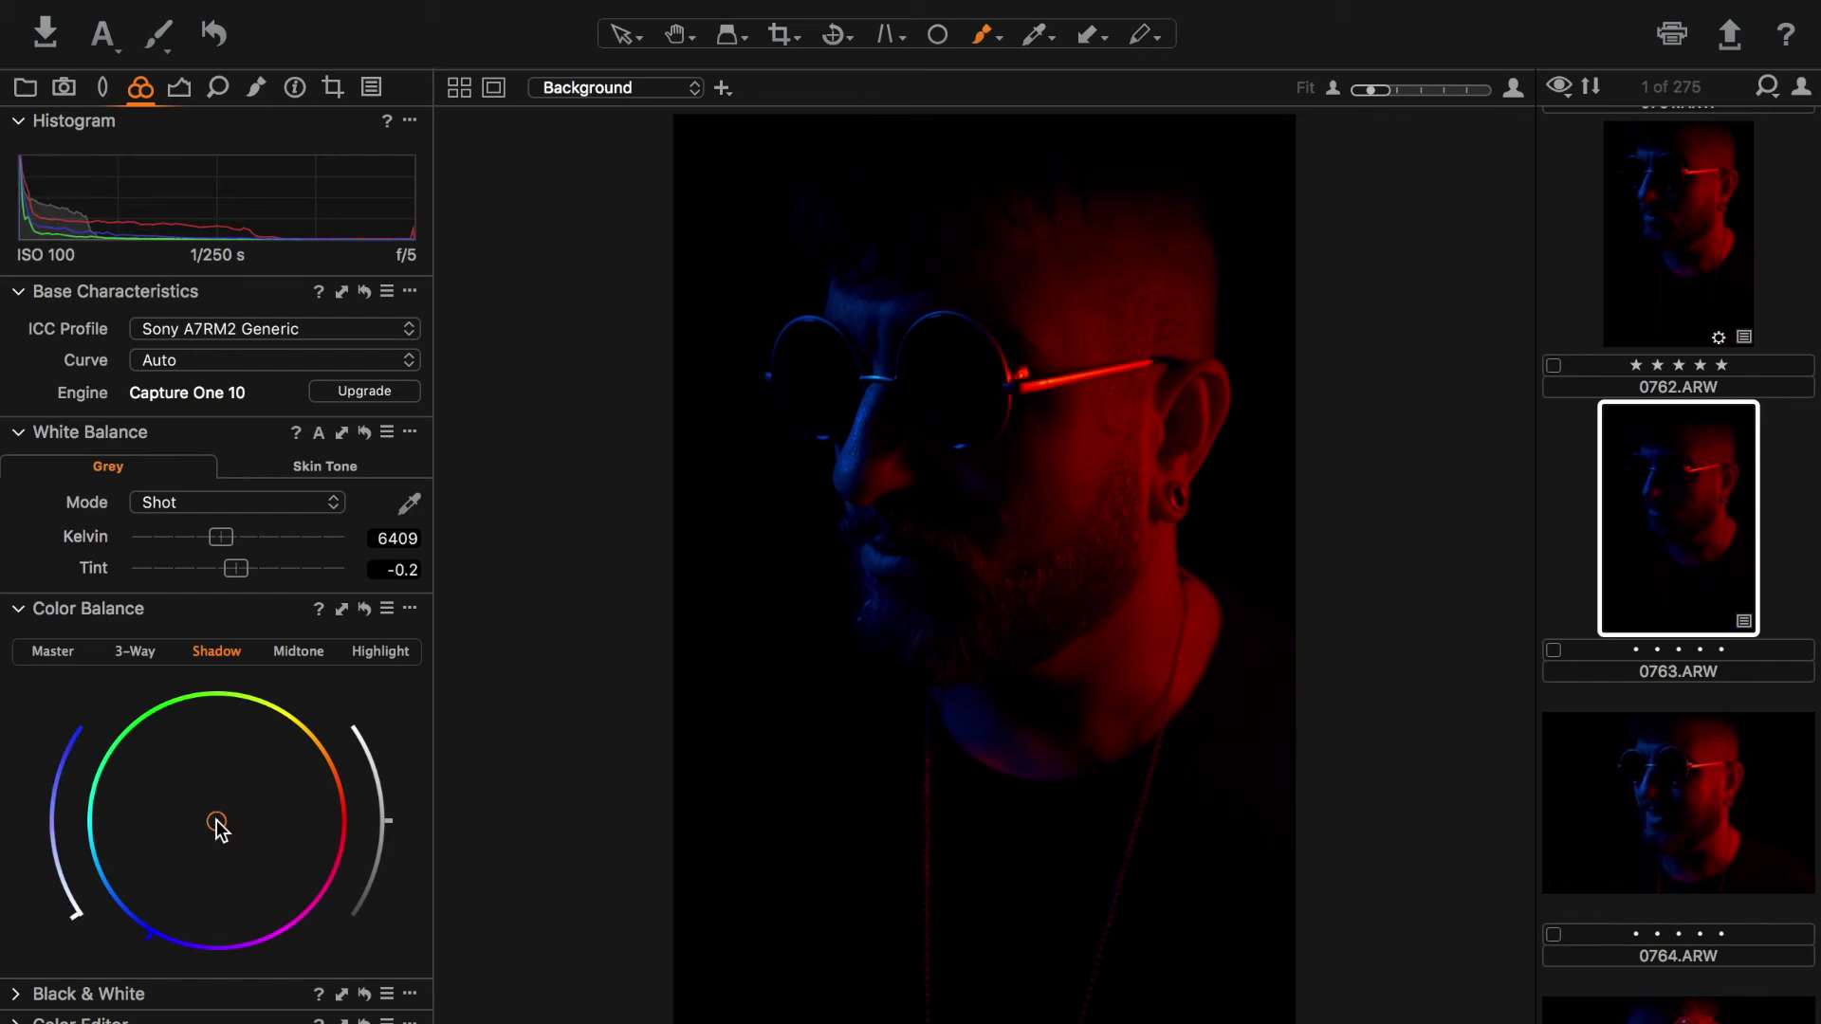
{"action": "mouse_move", "coordinate": [220, 830]}
{"action": "left_mouse_down"}
{"action": "mouse_move", "coordinate": [224, 710]}
{"action": "mouse_move", "coordinate": [218, 827]}
{"action": "left_mouse_up"}
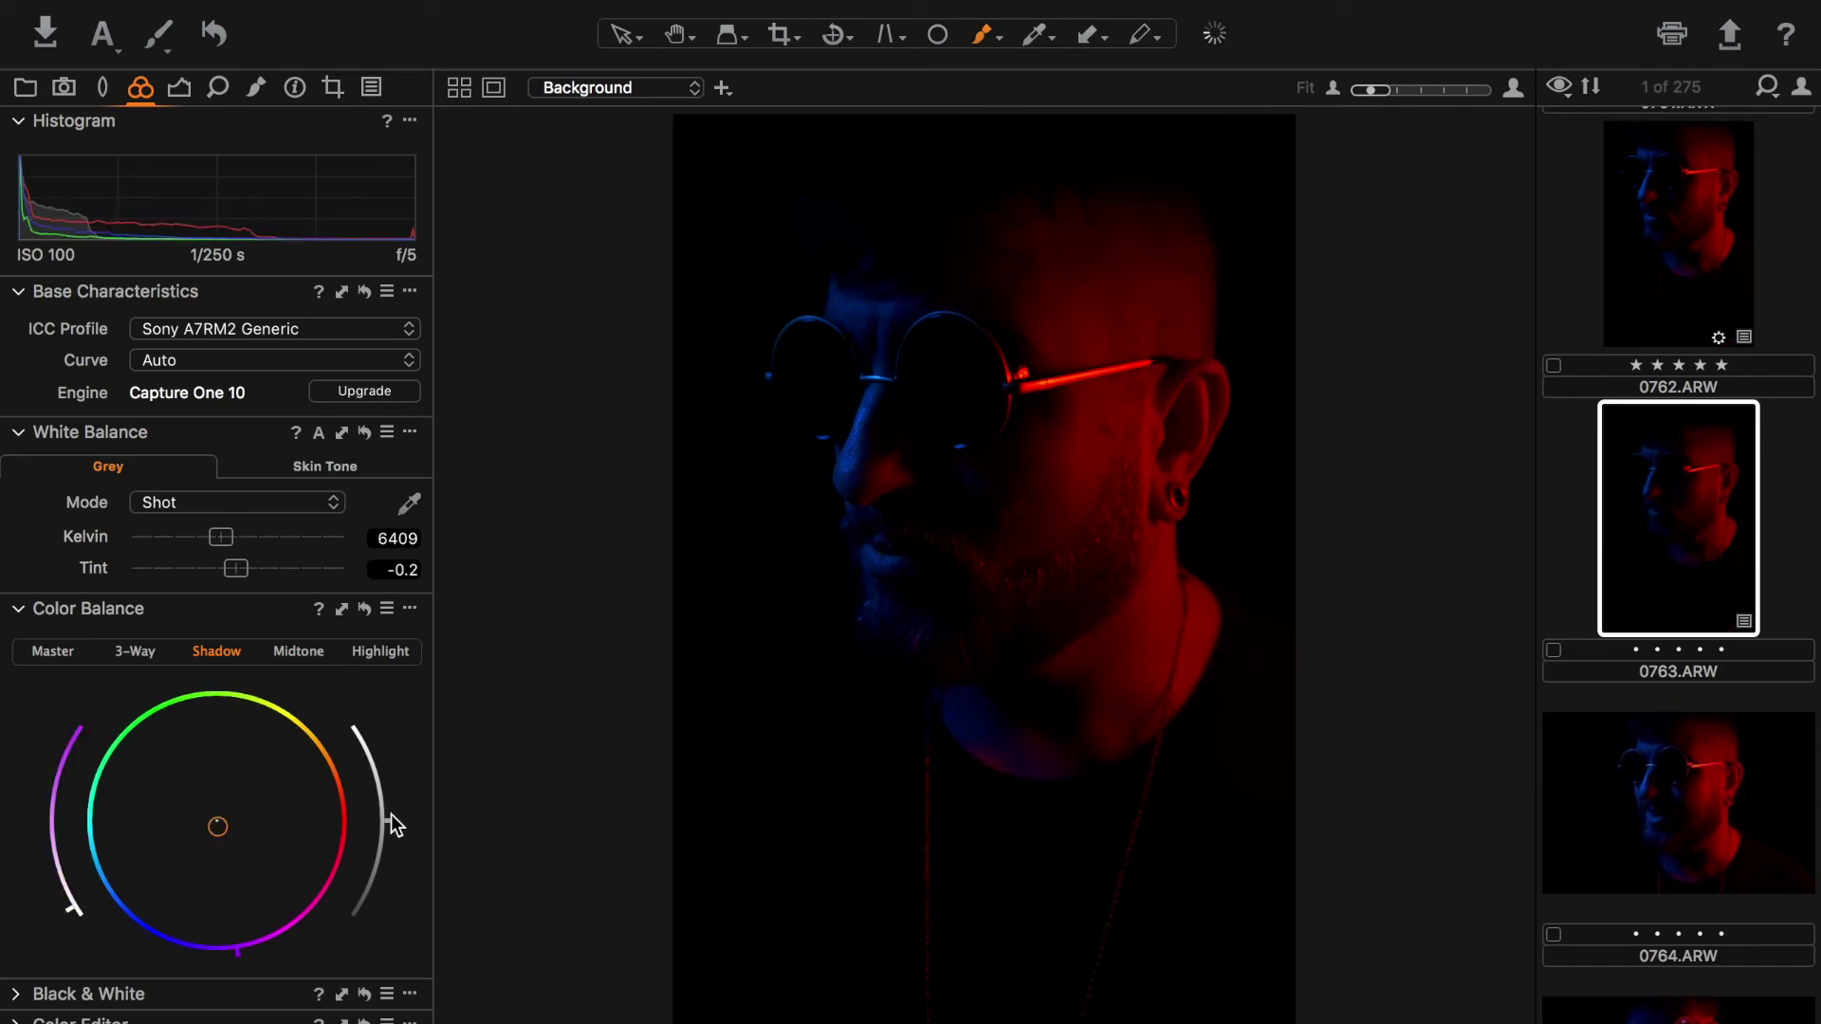
{"action": "mouse_move", "coordinate": [386, 821]}
{"action": "left_mouse_down"}
{"action": "mouse_move", "coordinate": [357, 731]}
{"action": "mouse_move", "coordinate": [395, 797]}
{"action": "mouse_move", "coordinate": [395, 849]}
{"action": "mouse_move", "coordinate": [399, 760]}
{"action": "mouse_move", "coordinate": [388, 817]}
{"action": "left_mouse_up"}
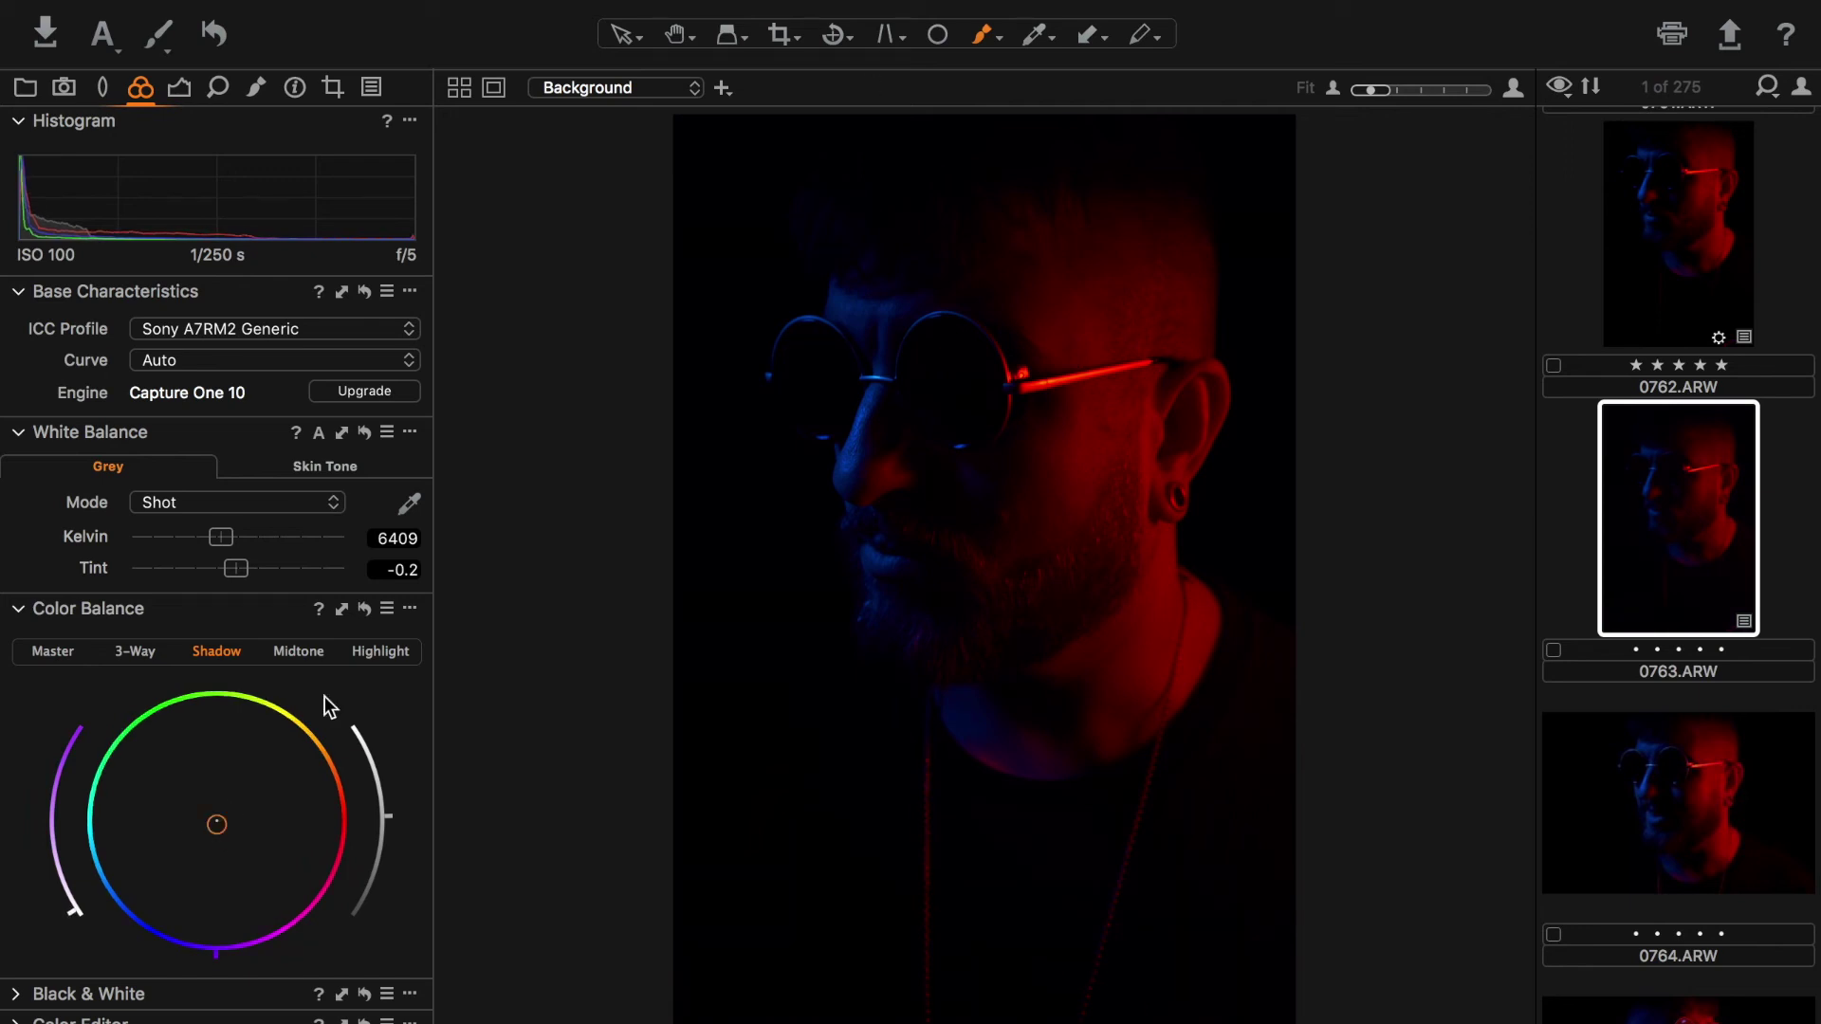
Step: Collapse the Color Balance, White Balance, Base Characteristics and Histogram tools
{"action": "left_click", "coordinate": [18, 609]}
{"action": "left_click", "coordinate": [21, 434]}
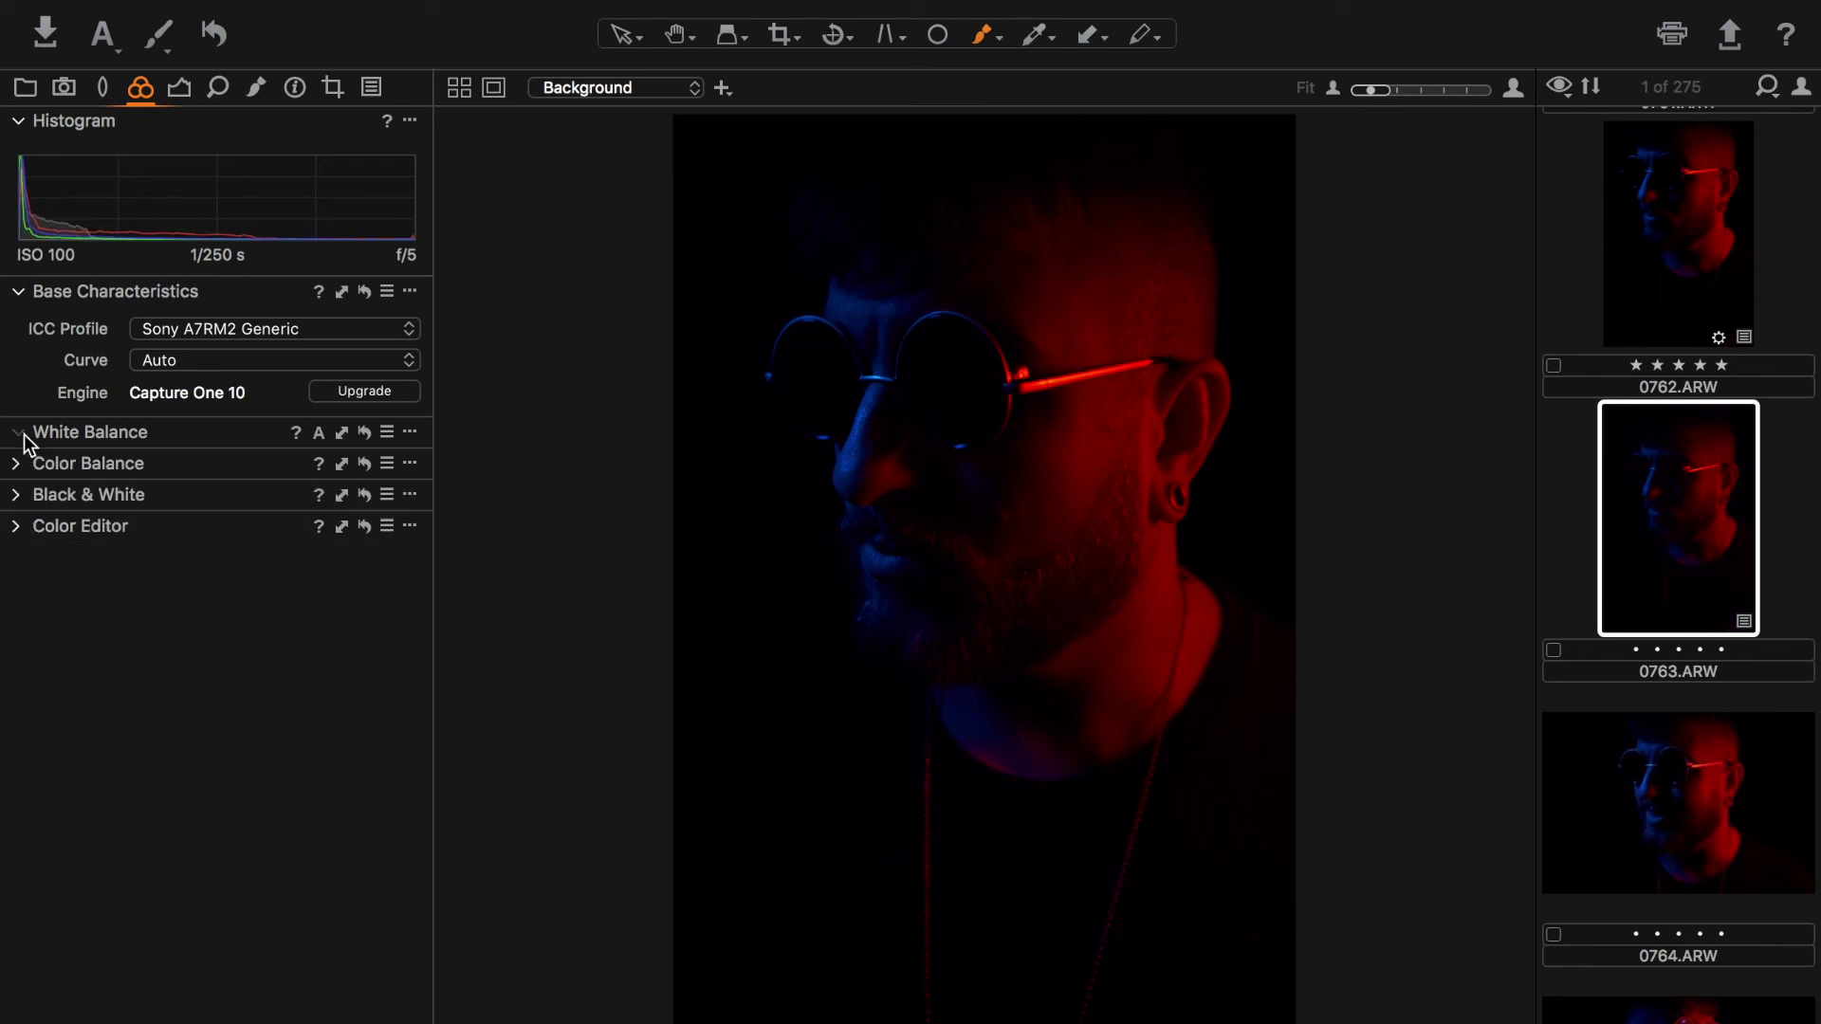
{"action": "left_click", "coordinate": [19, 292]}
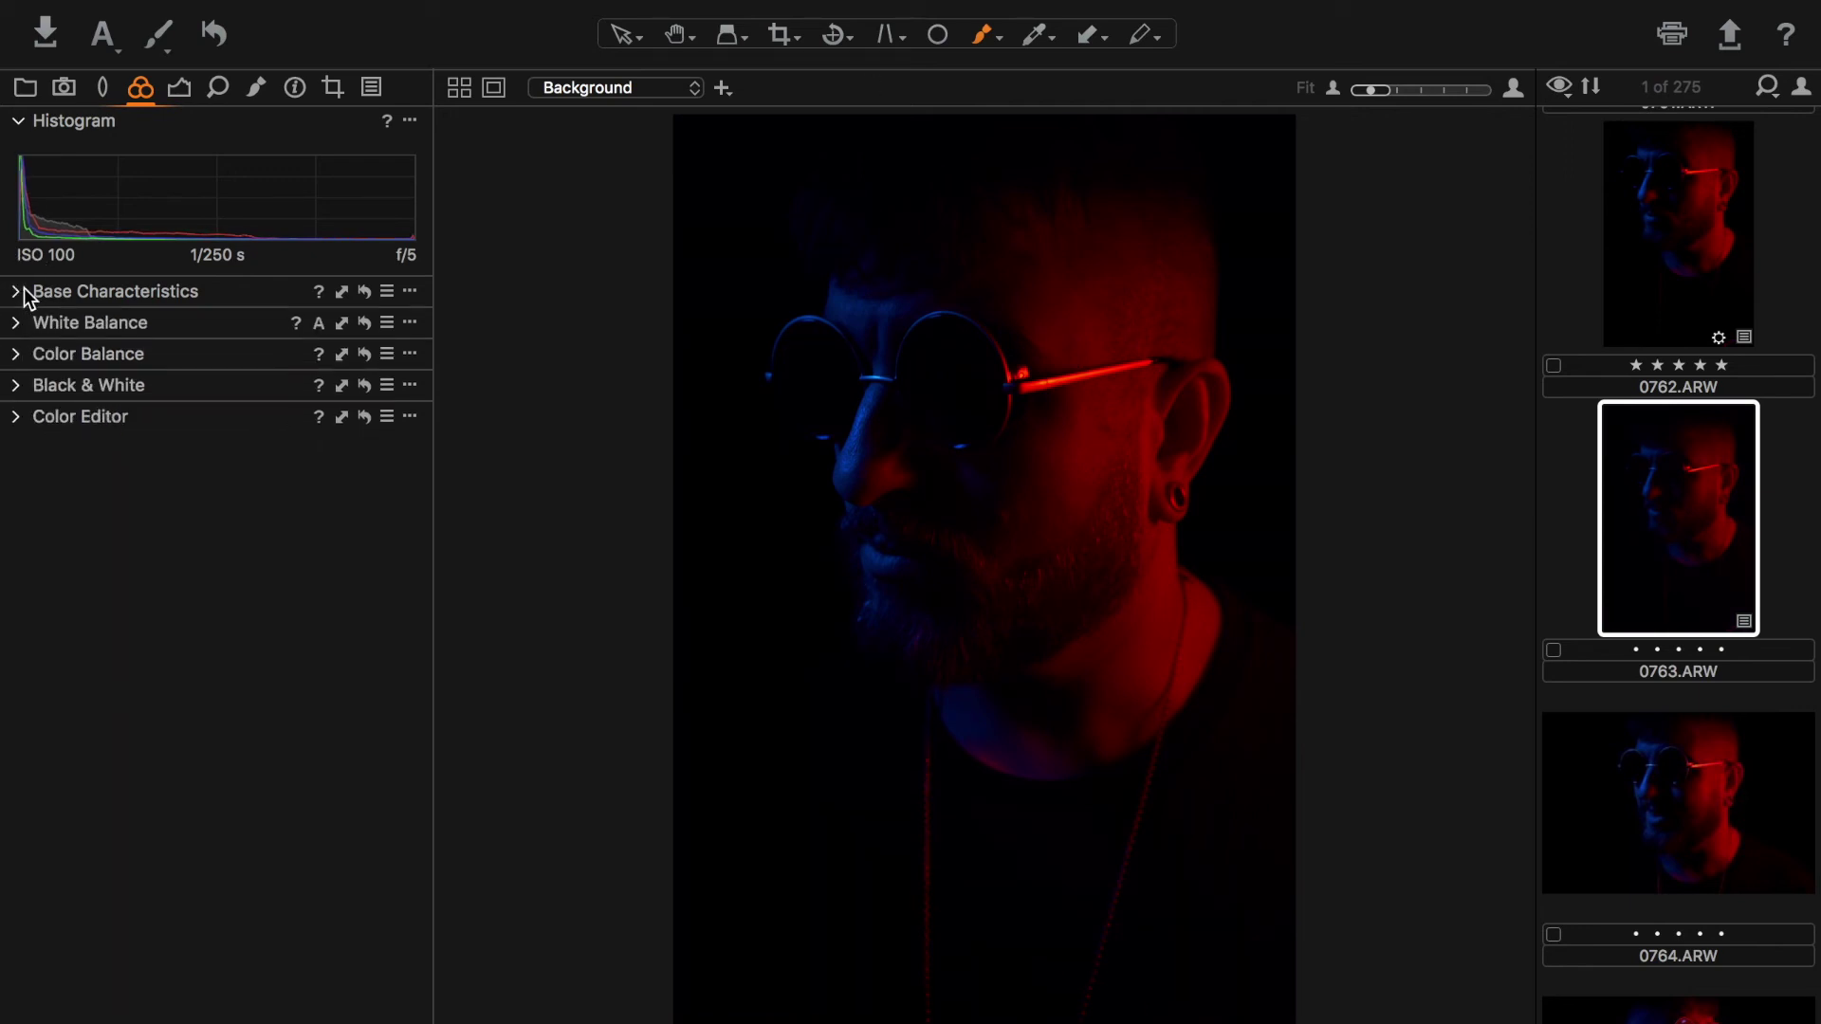
{"action": "left_click", "coordinate": [30, 114]}
Step: Compare the color tools with the exposure tools, looking for tools that appear in both sets
{"action": "left_click", "coordinate": [178, 89]}
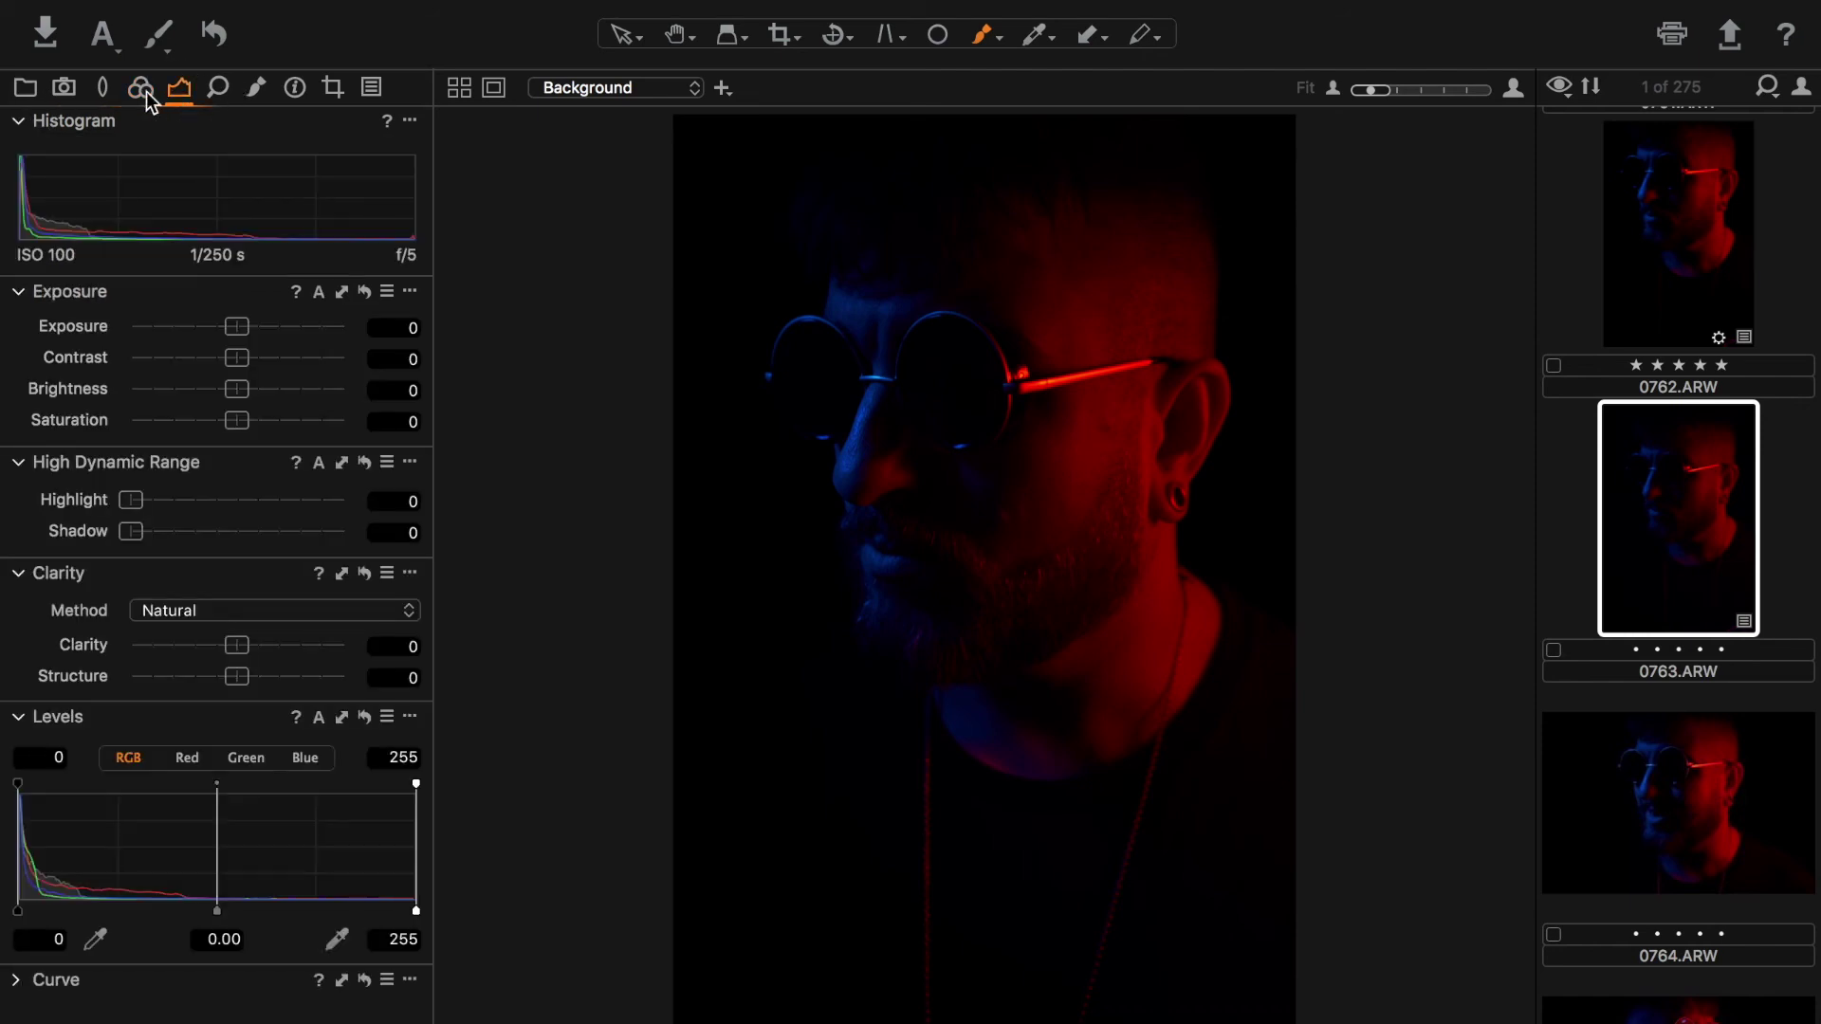
{"action": "left_click", "coordinate": [141, 89]}
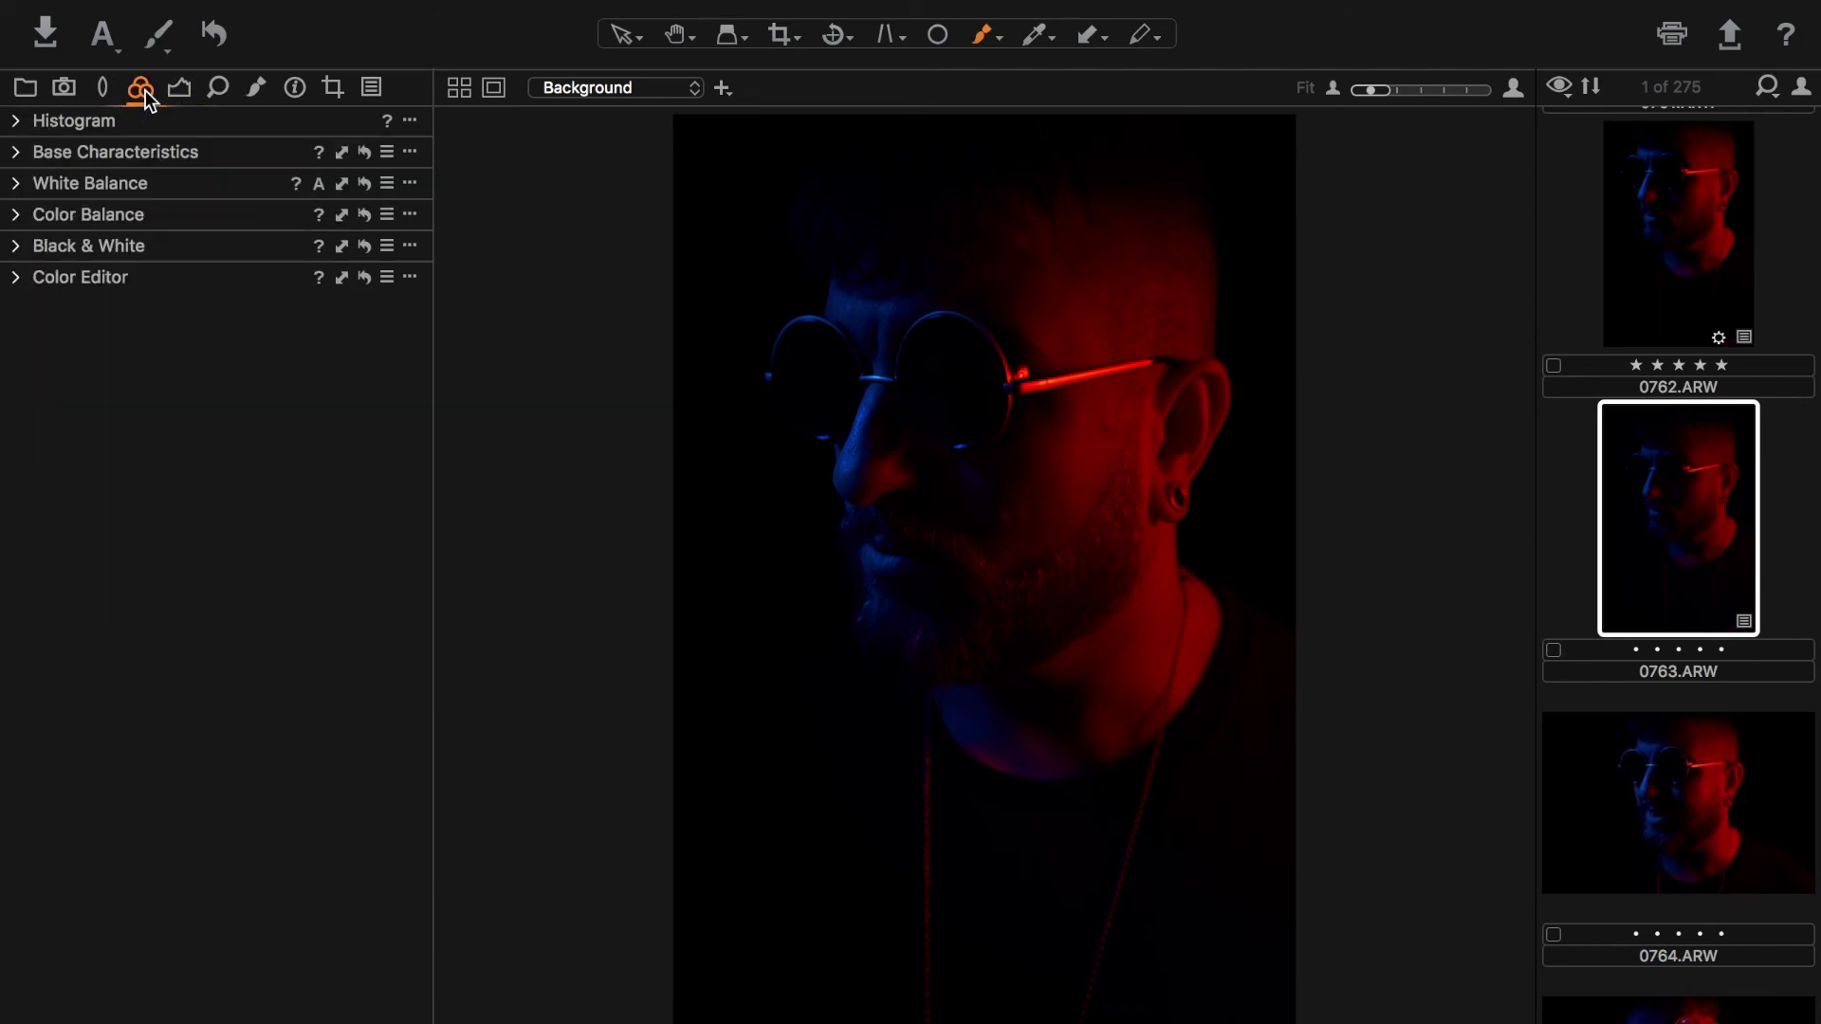
{"action": "left_click", "coordinate": [176, 89]}
{"action": "left_click", "coordinate": [138, 88]}
{"action": "left_click", "coordinate": [178, 88]}
{"action": "left_click", "coordinate": [141, 91]}
{"action": "left_click", "coordinate": [182, 90]}
{"action": "left_click", "coordinate": [140, 91]}
{"action": "left_click", "coordinate": [179, 88]}
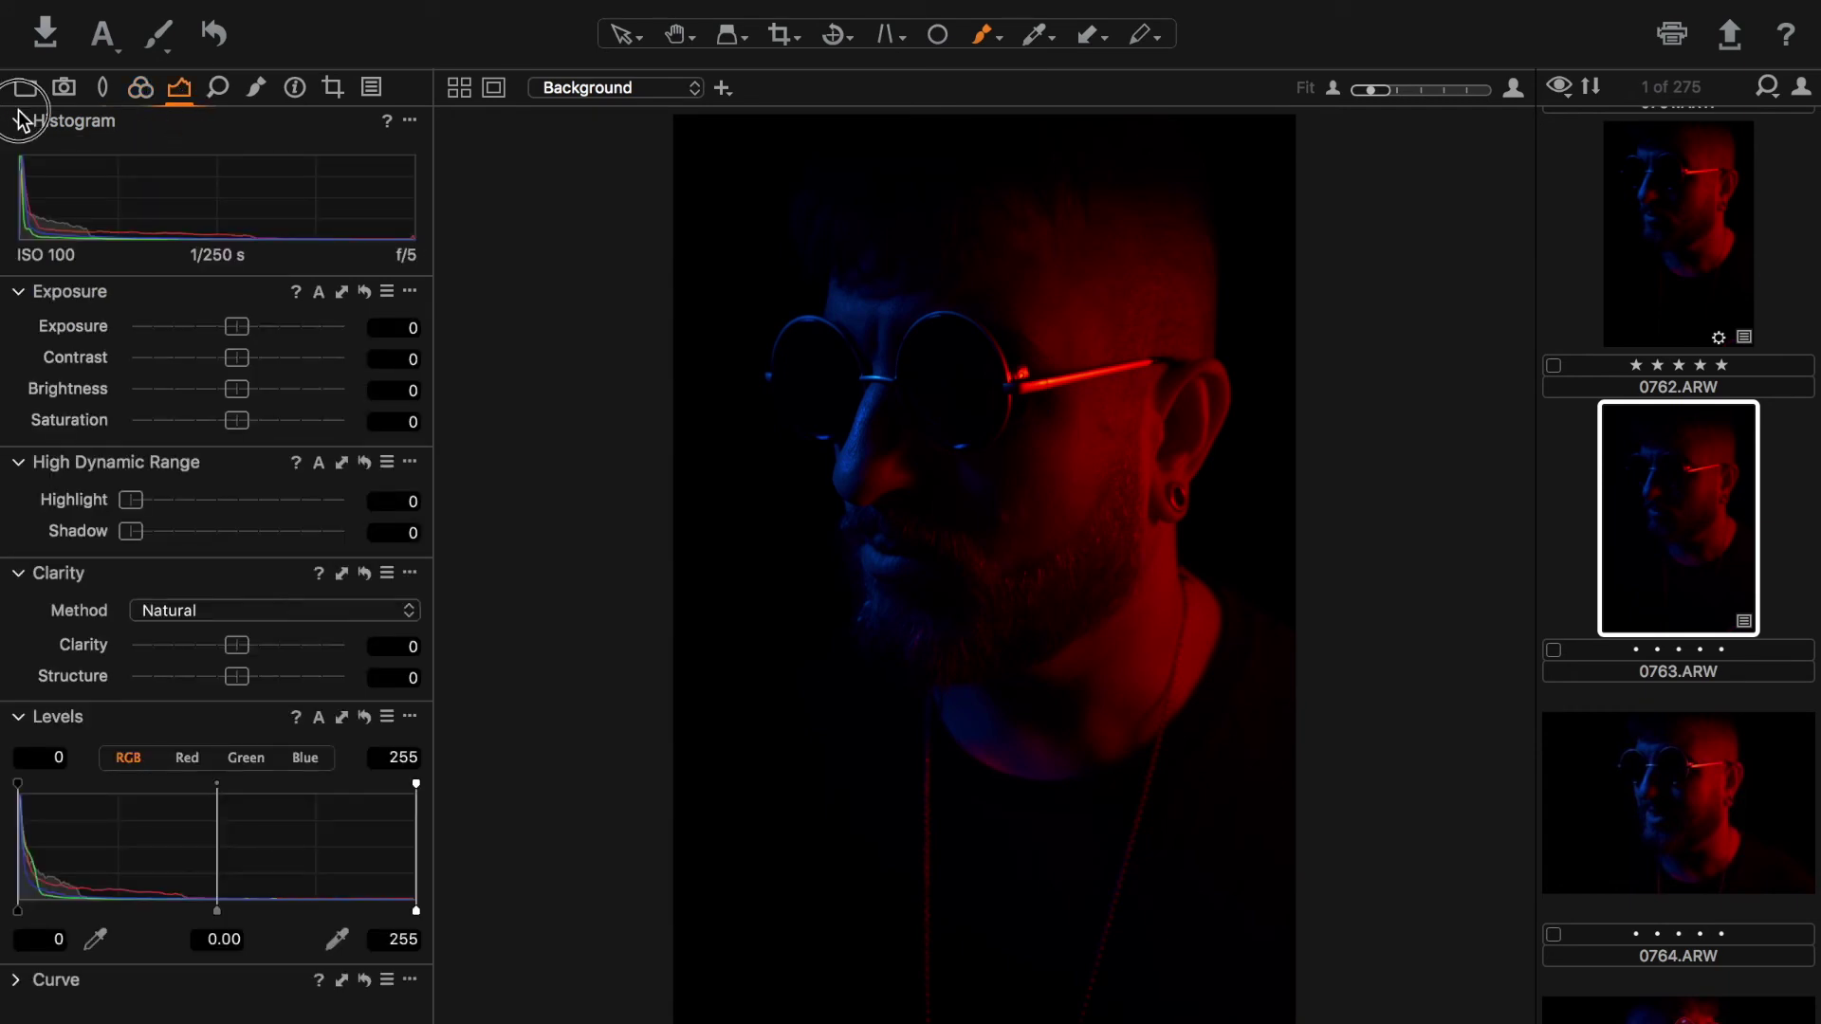
Step: Remove the Histogram tool from the exposure tools
{"action": "left_click", "coordinate": [19, 122]}
{"action": "right_click", "coordinate": [145, 122]}
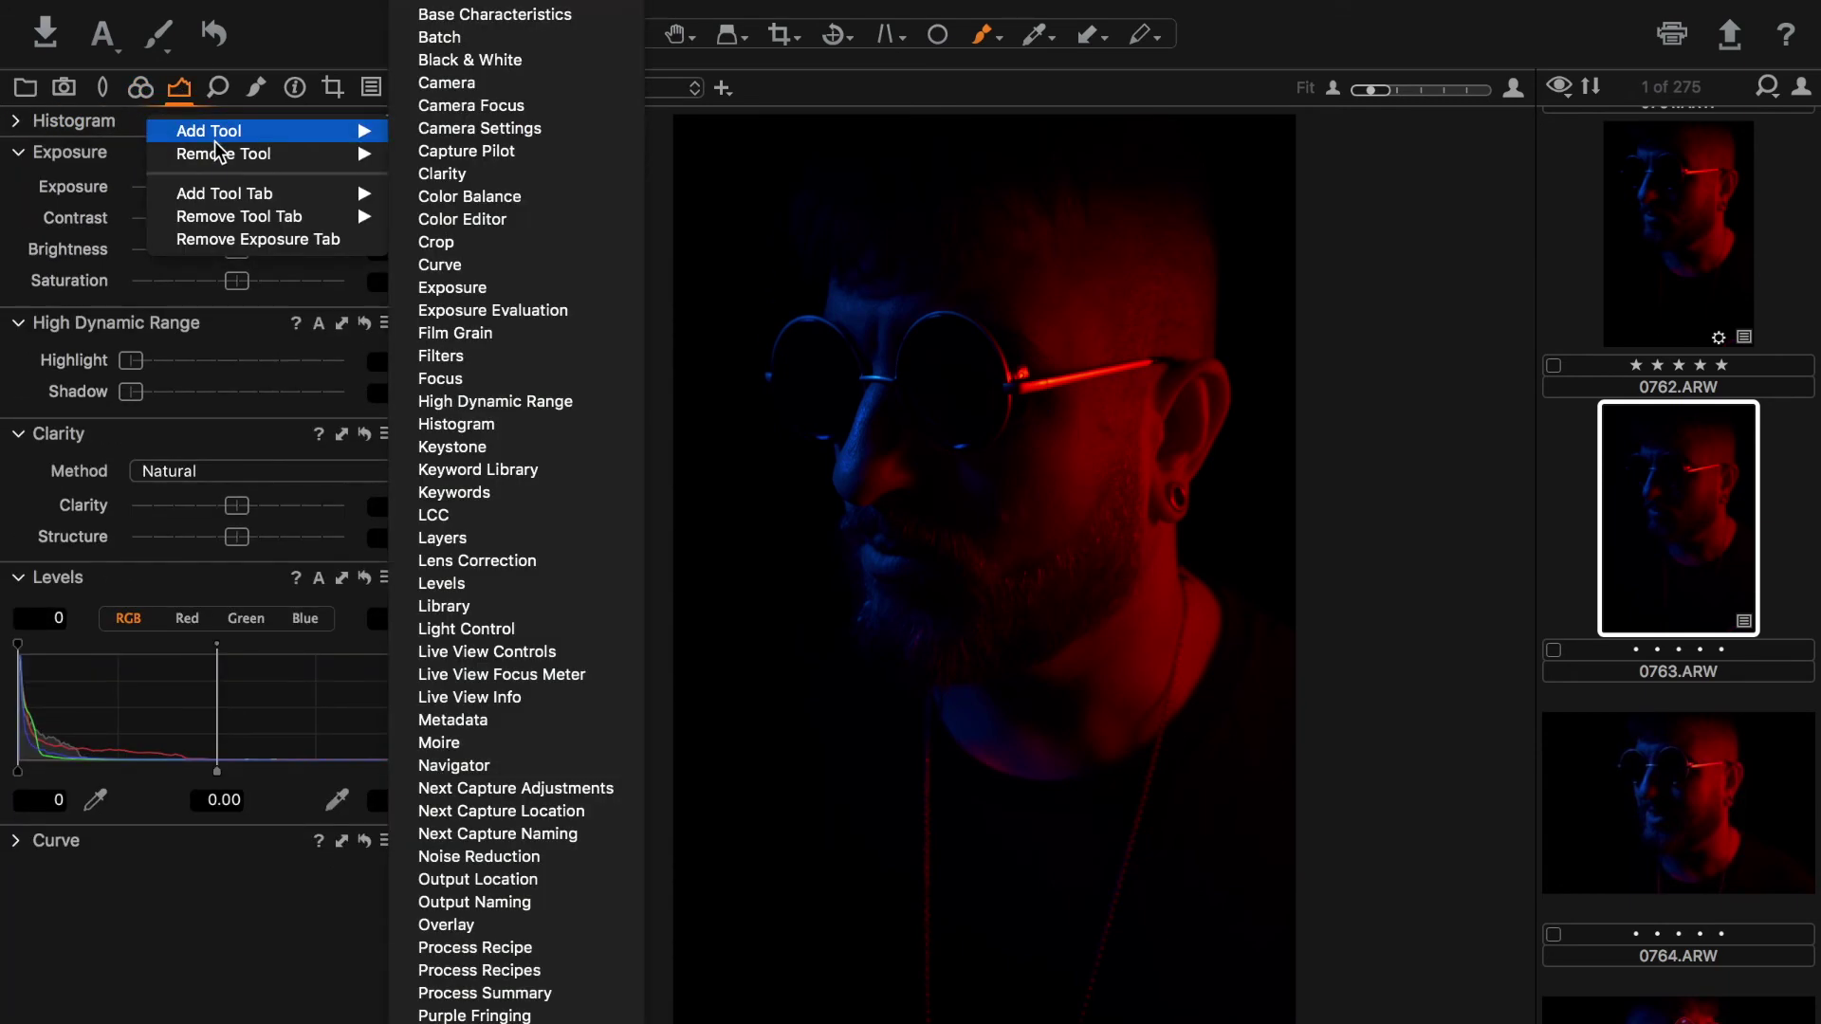
{"action": "mouse_move", "coordinate": [219, 152]}
{"action": "left_click", "coordinate": [422, 155]}
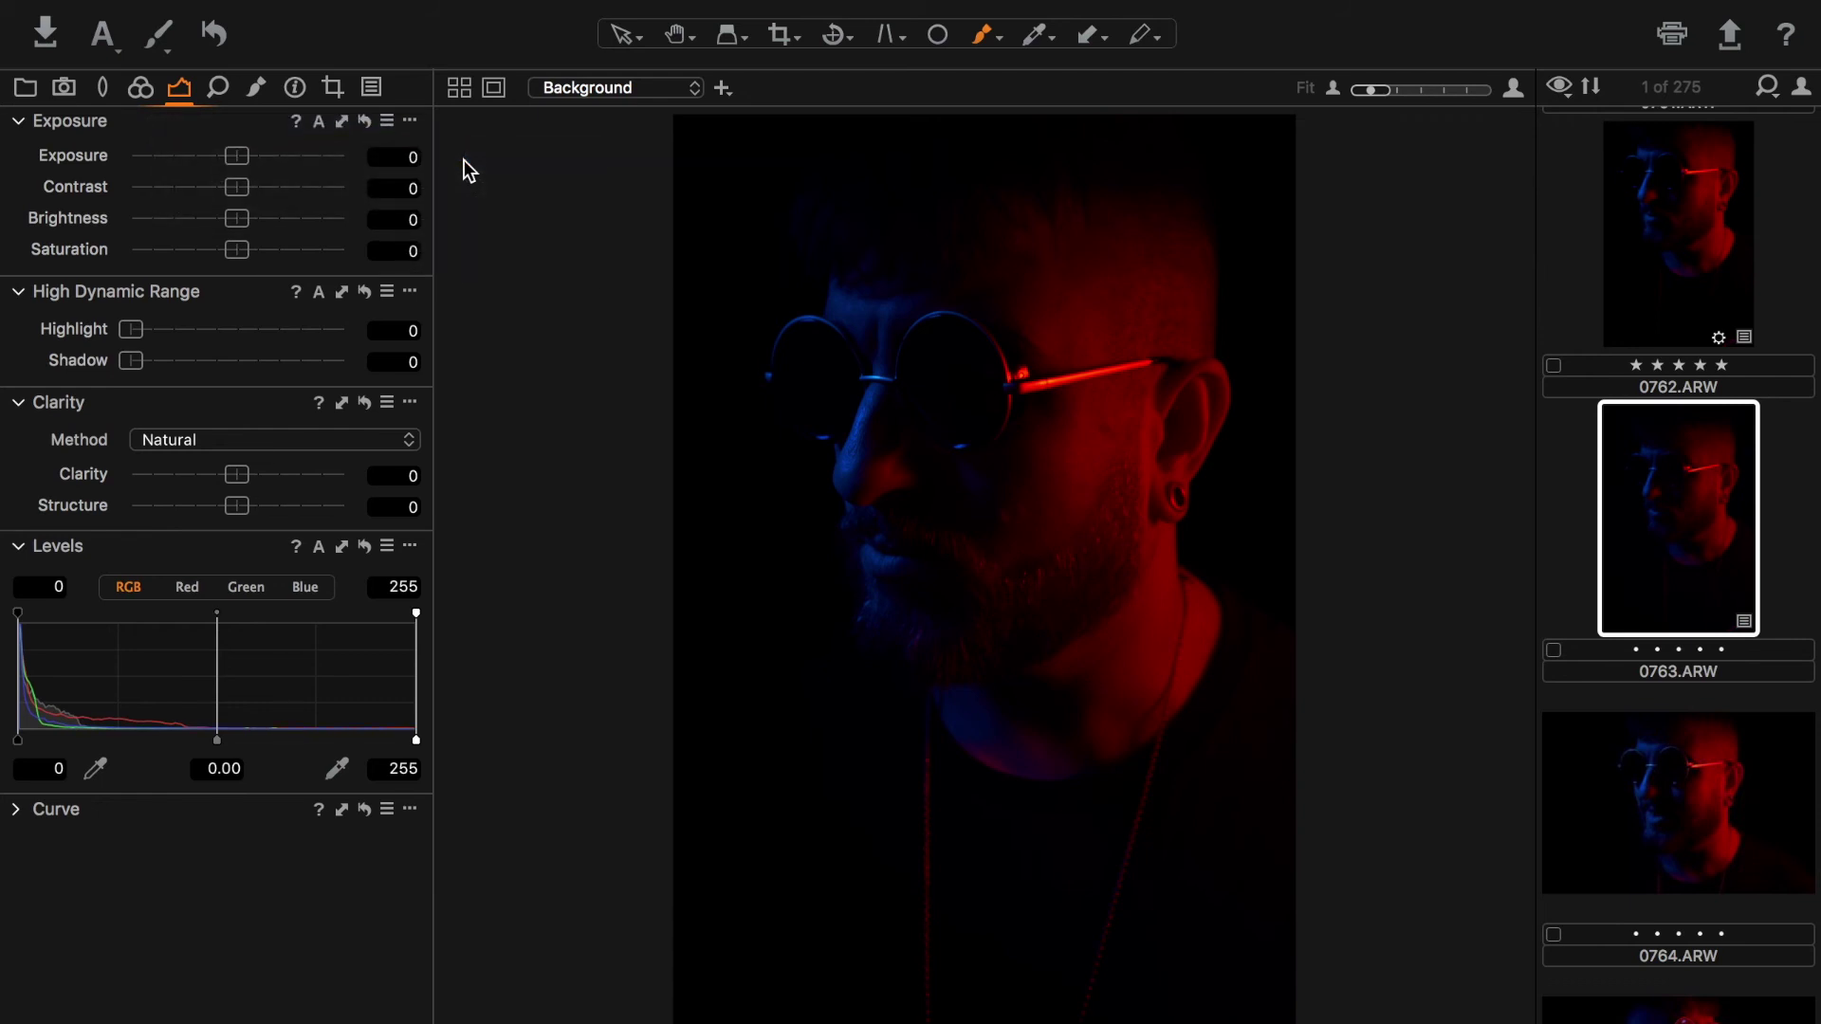
Step: Set the portrait's Exposure to 0.51, Clarity to 26 and Saturation to 14
{"action": "left_click_drag", "start_coordinate": [236, 156], "coordinate": [258, 159]}
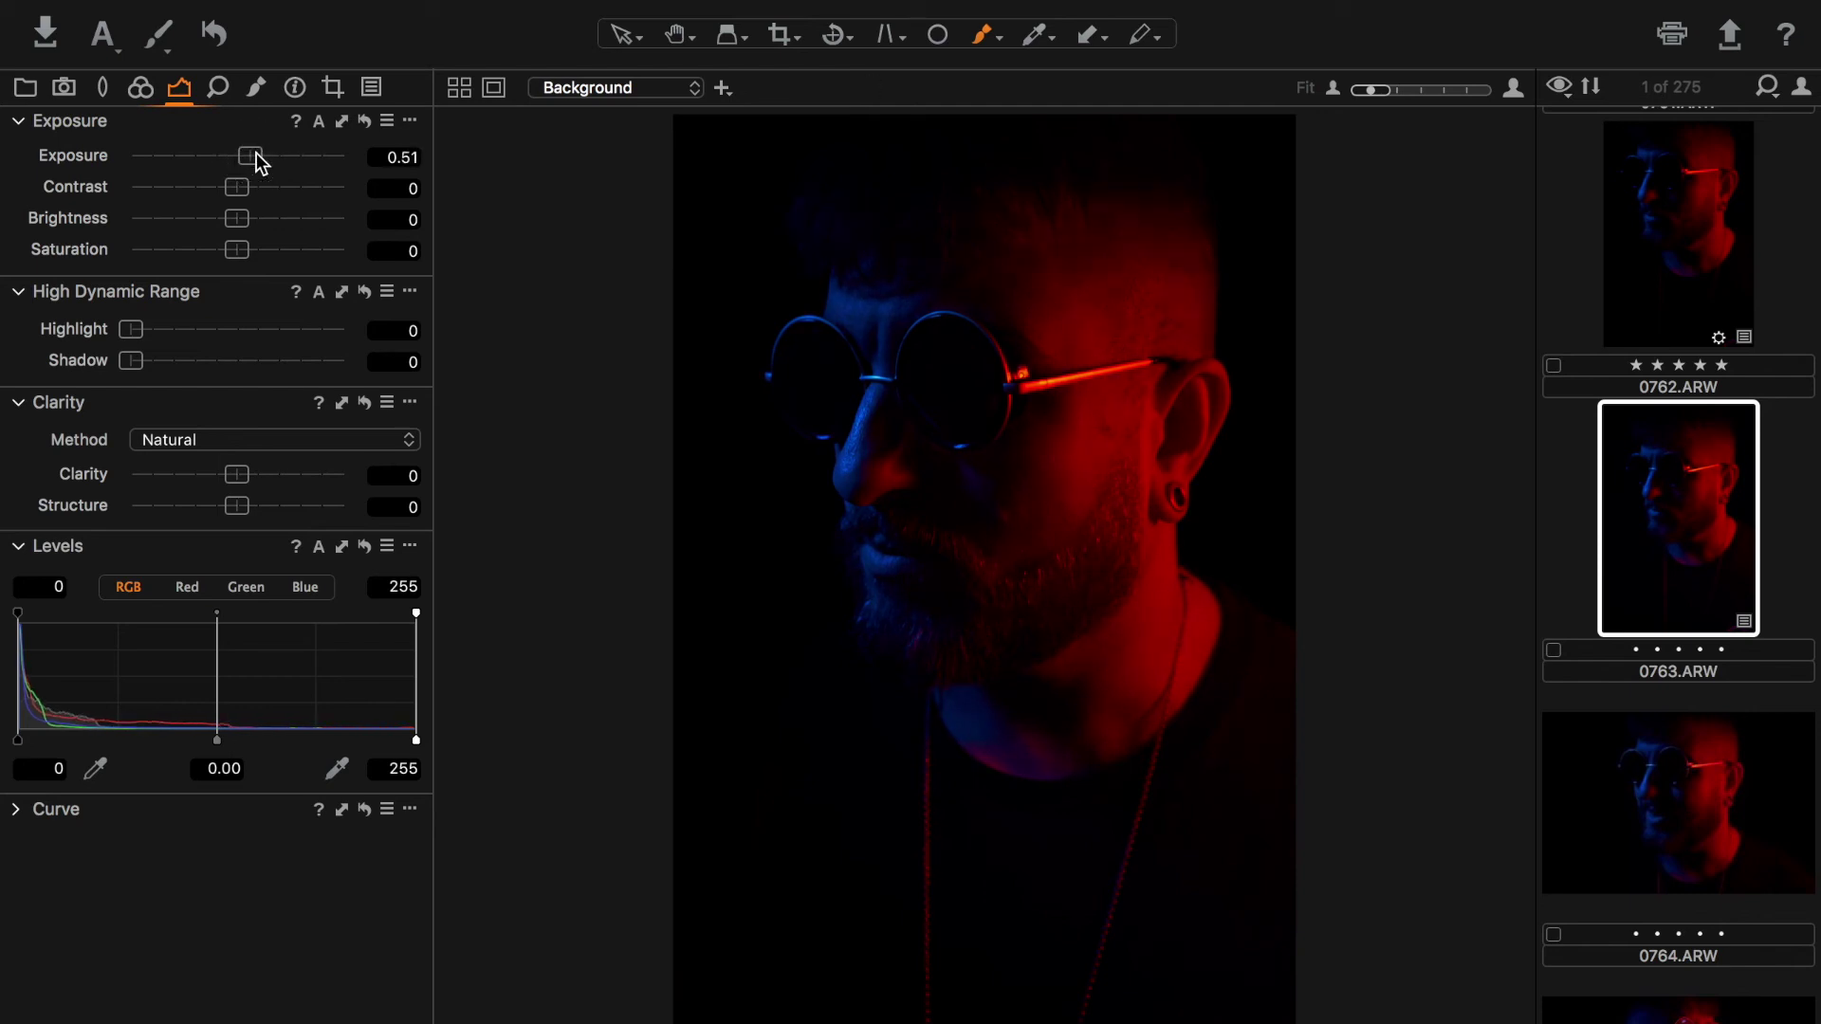
{"action": "left_click_drag", "start_coordinate": [243, 483], "coordinate": [269, 484]}
{"action": "left_click", "coordinate": [238, 252]}
{"action": "left_click_drag", "start_coordinate": [247, 252], "coordinate": [255, 252]}
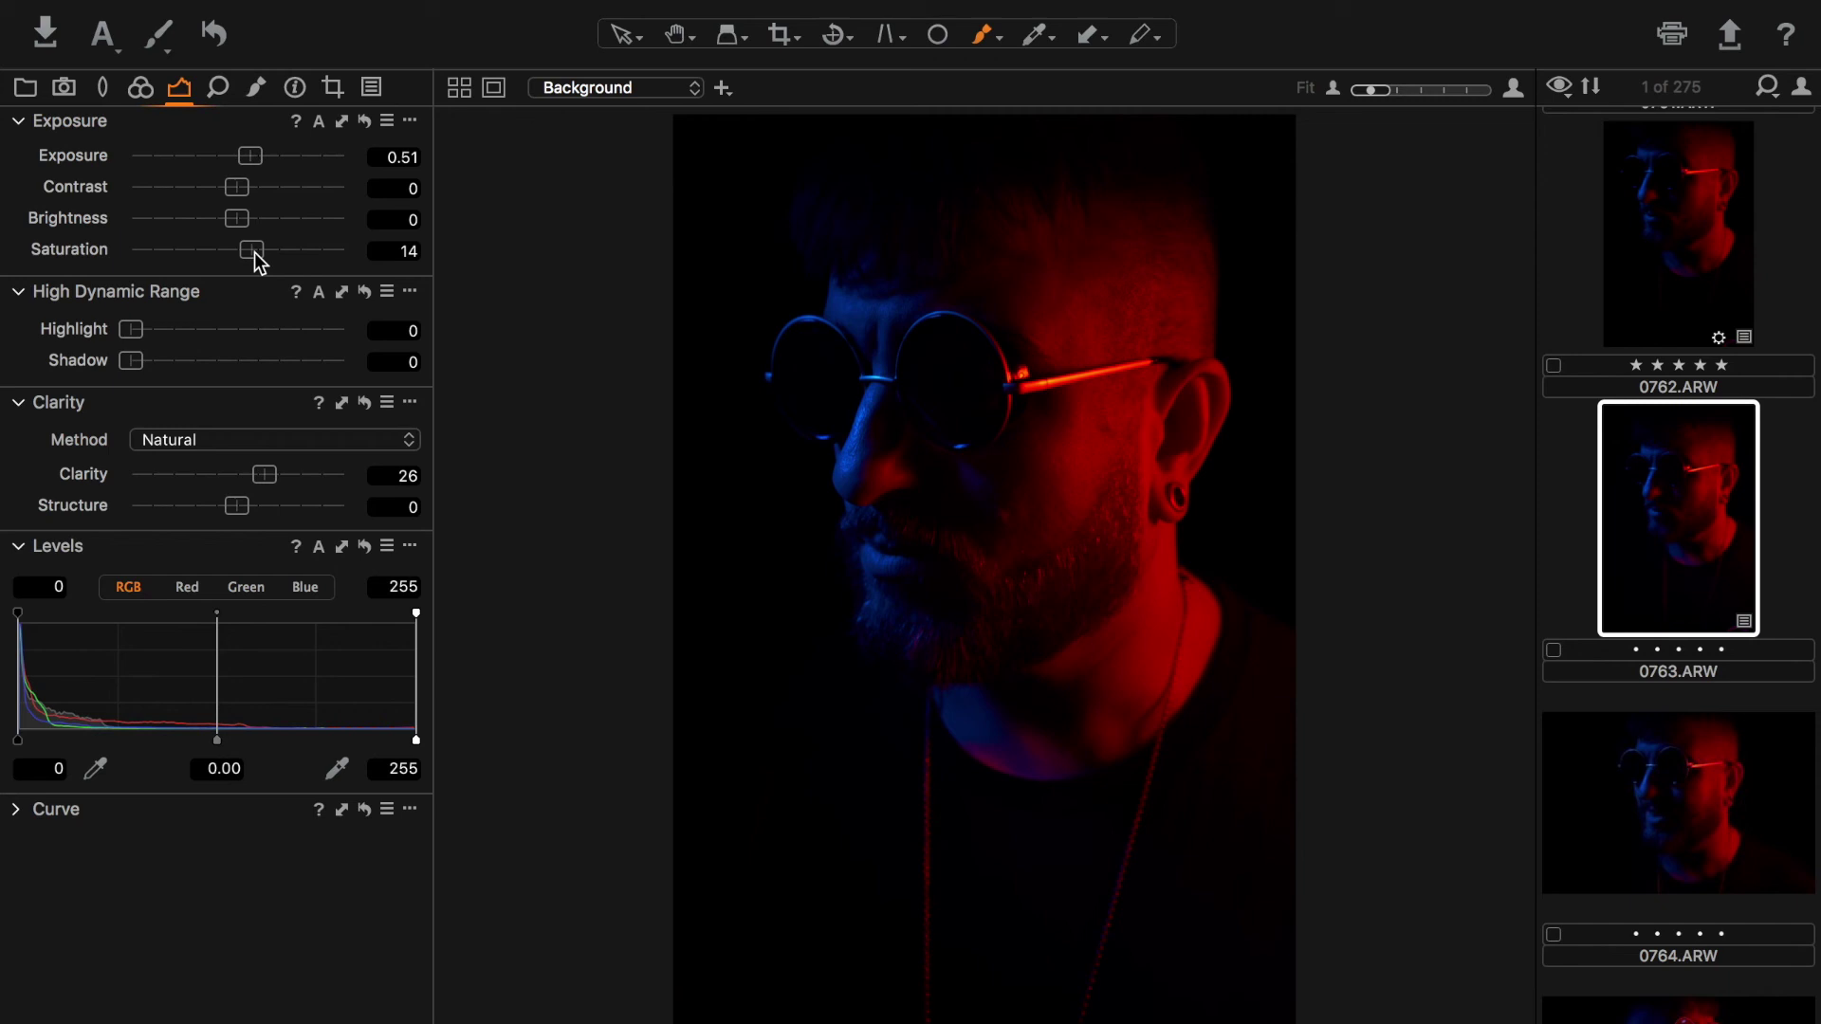
Step: Show the Layers tool with the local adjustments and add a new adjustment layer above Background
{"action": "left_click", "coordinate": [254, 89]}
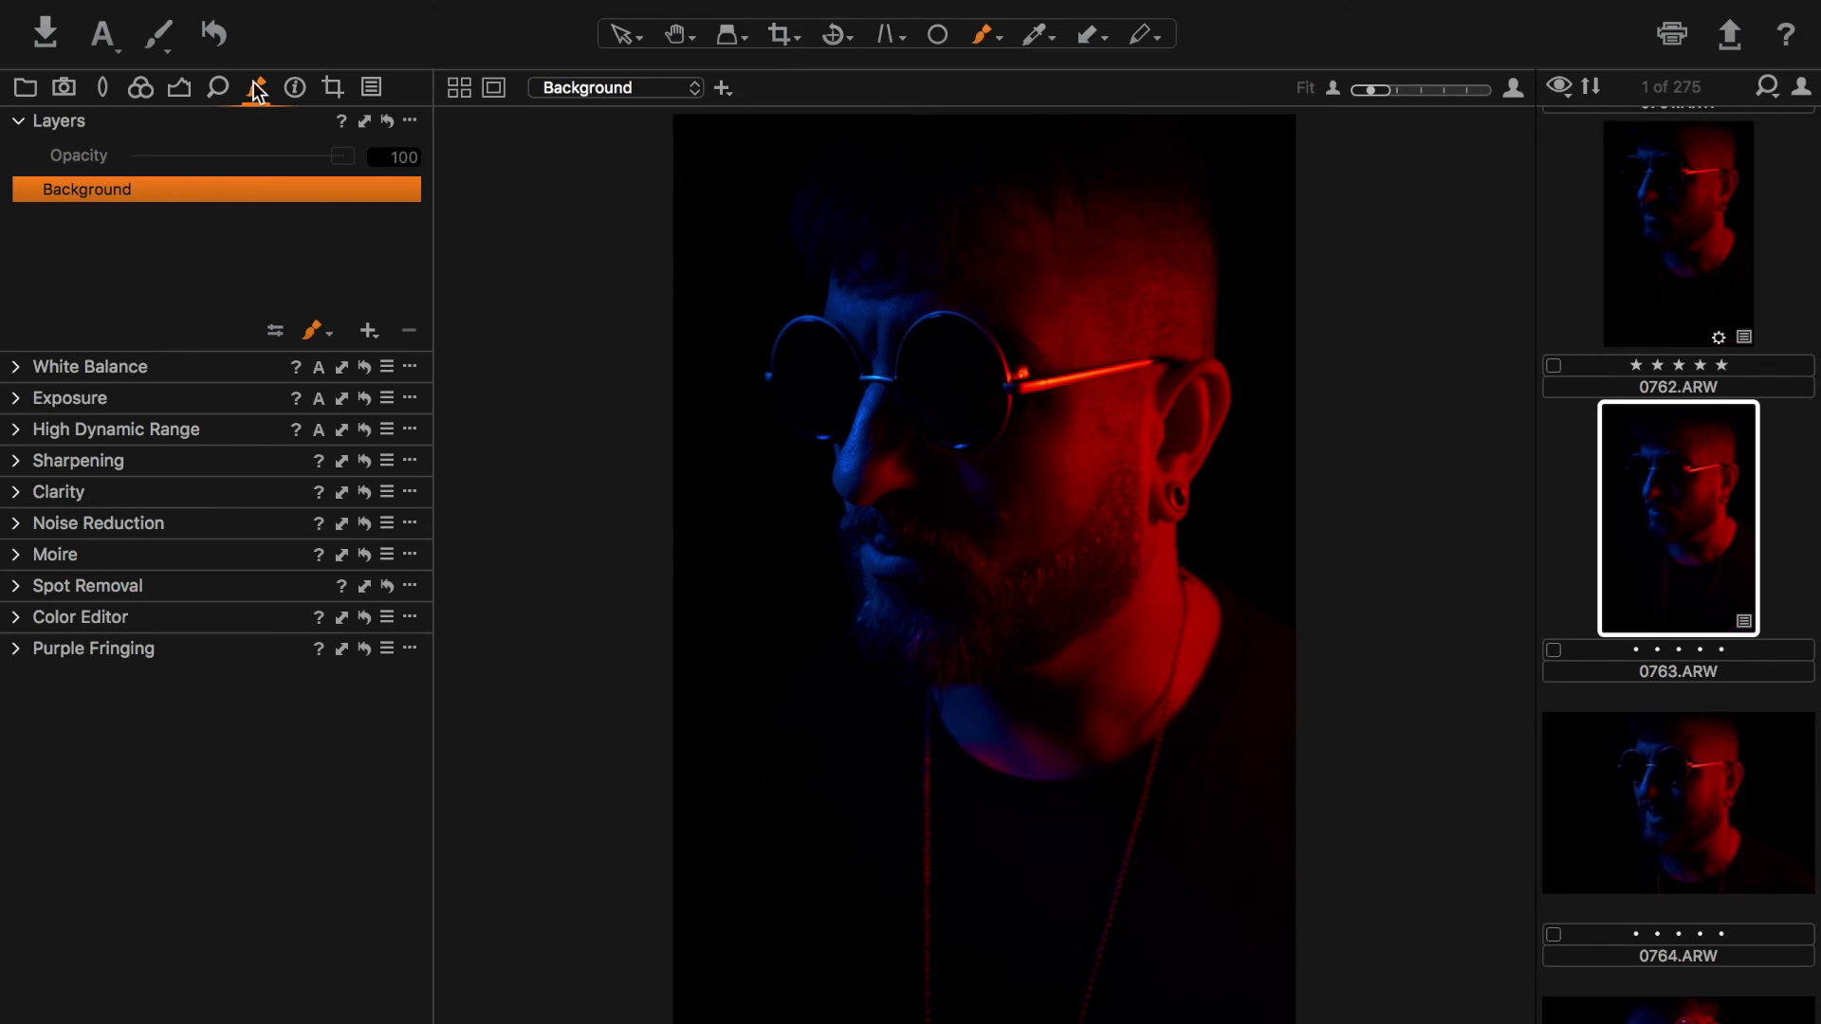
{"action": "left_click", "coordinate": [19, 122]}
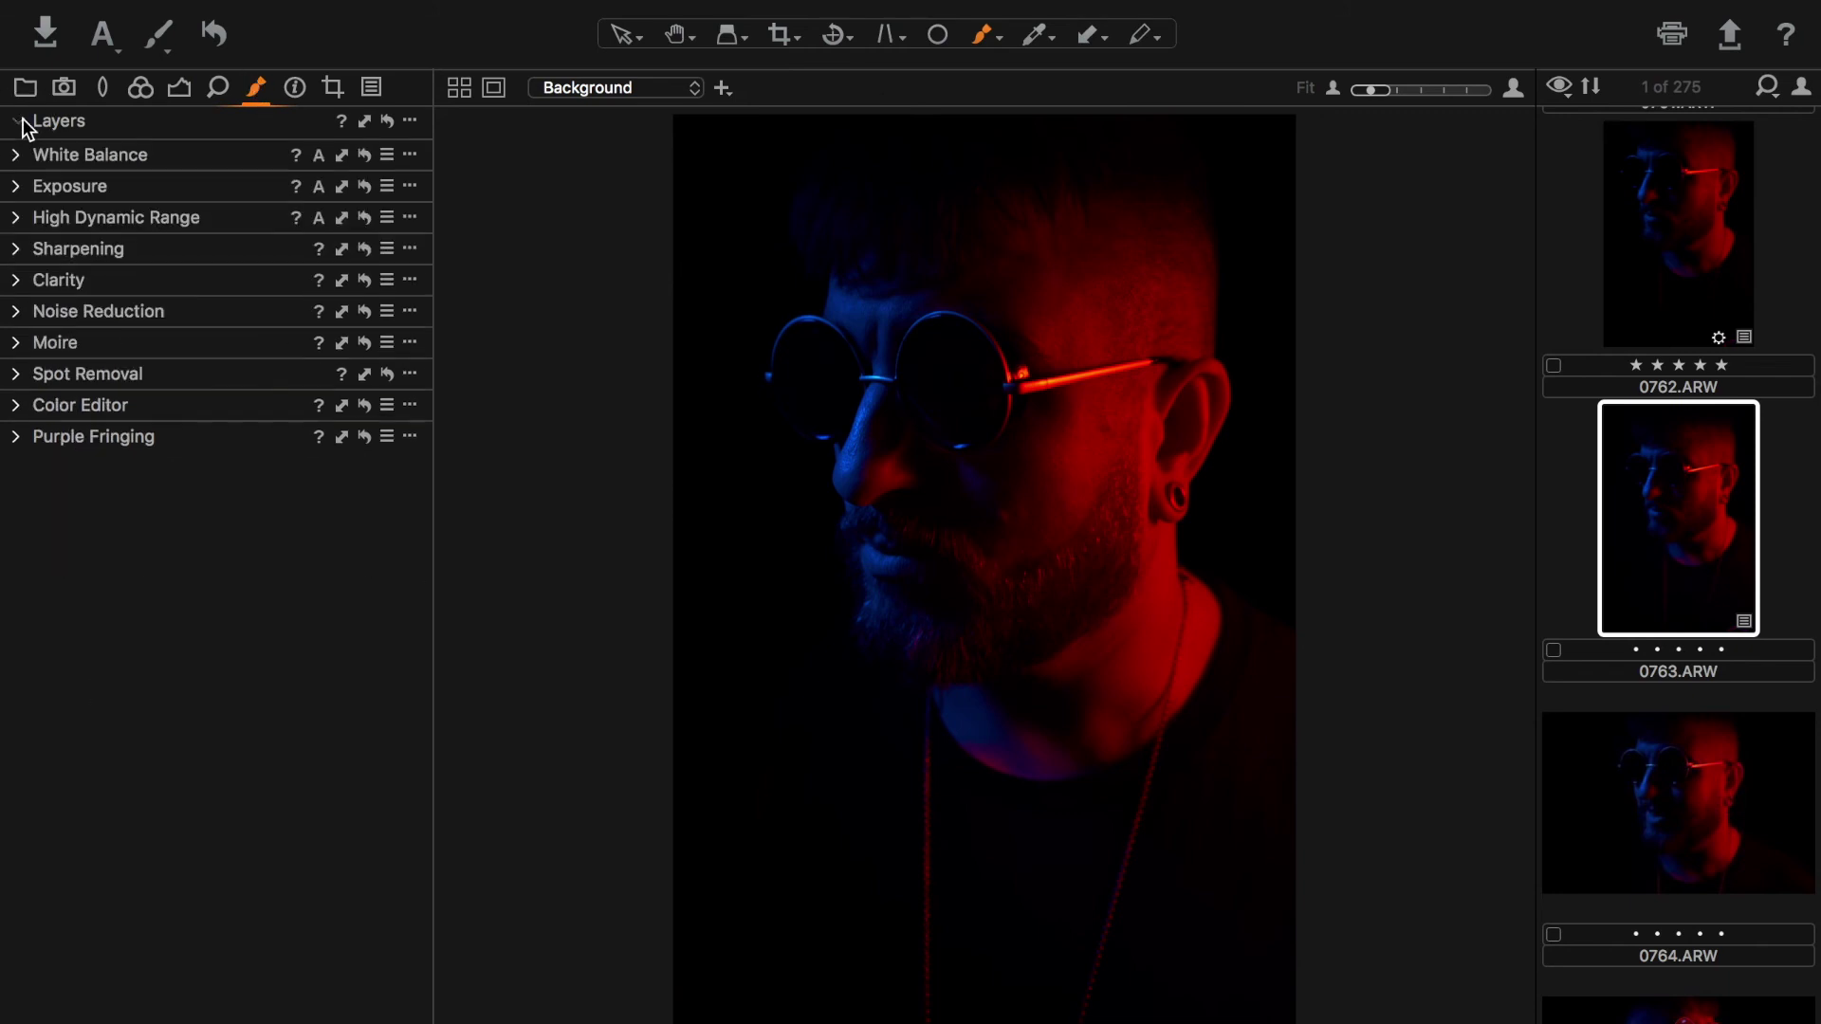
{"action": "left_click", "coordinate": [21, 121]}
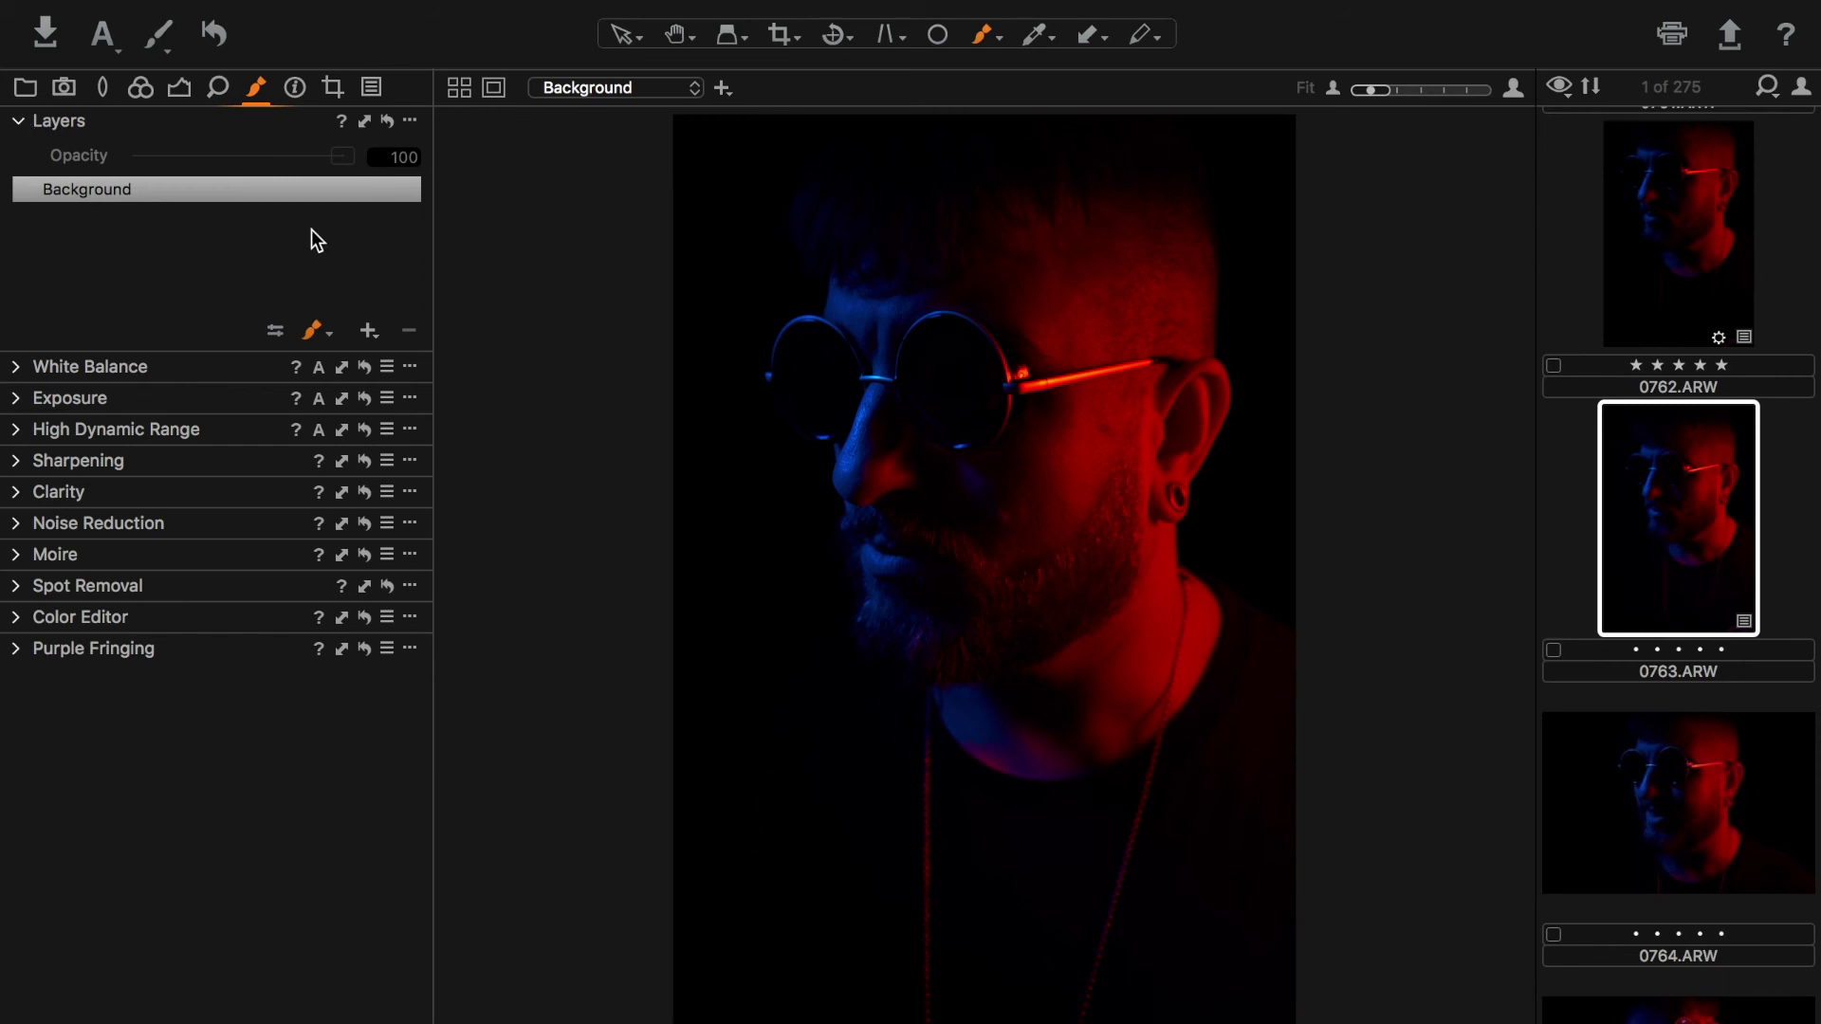
{"action": "left_click", "coordinate": [380, 332]}
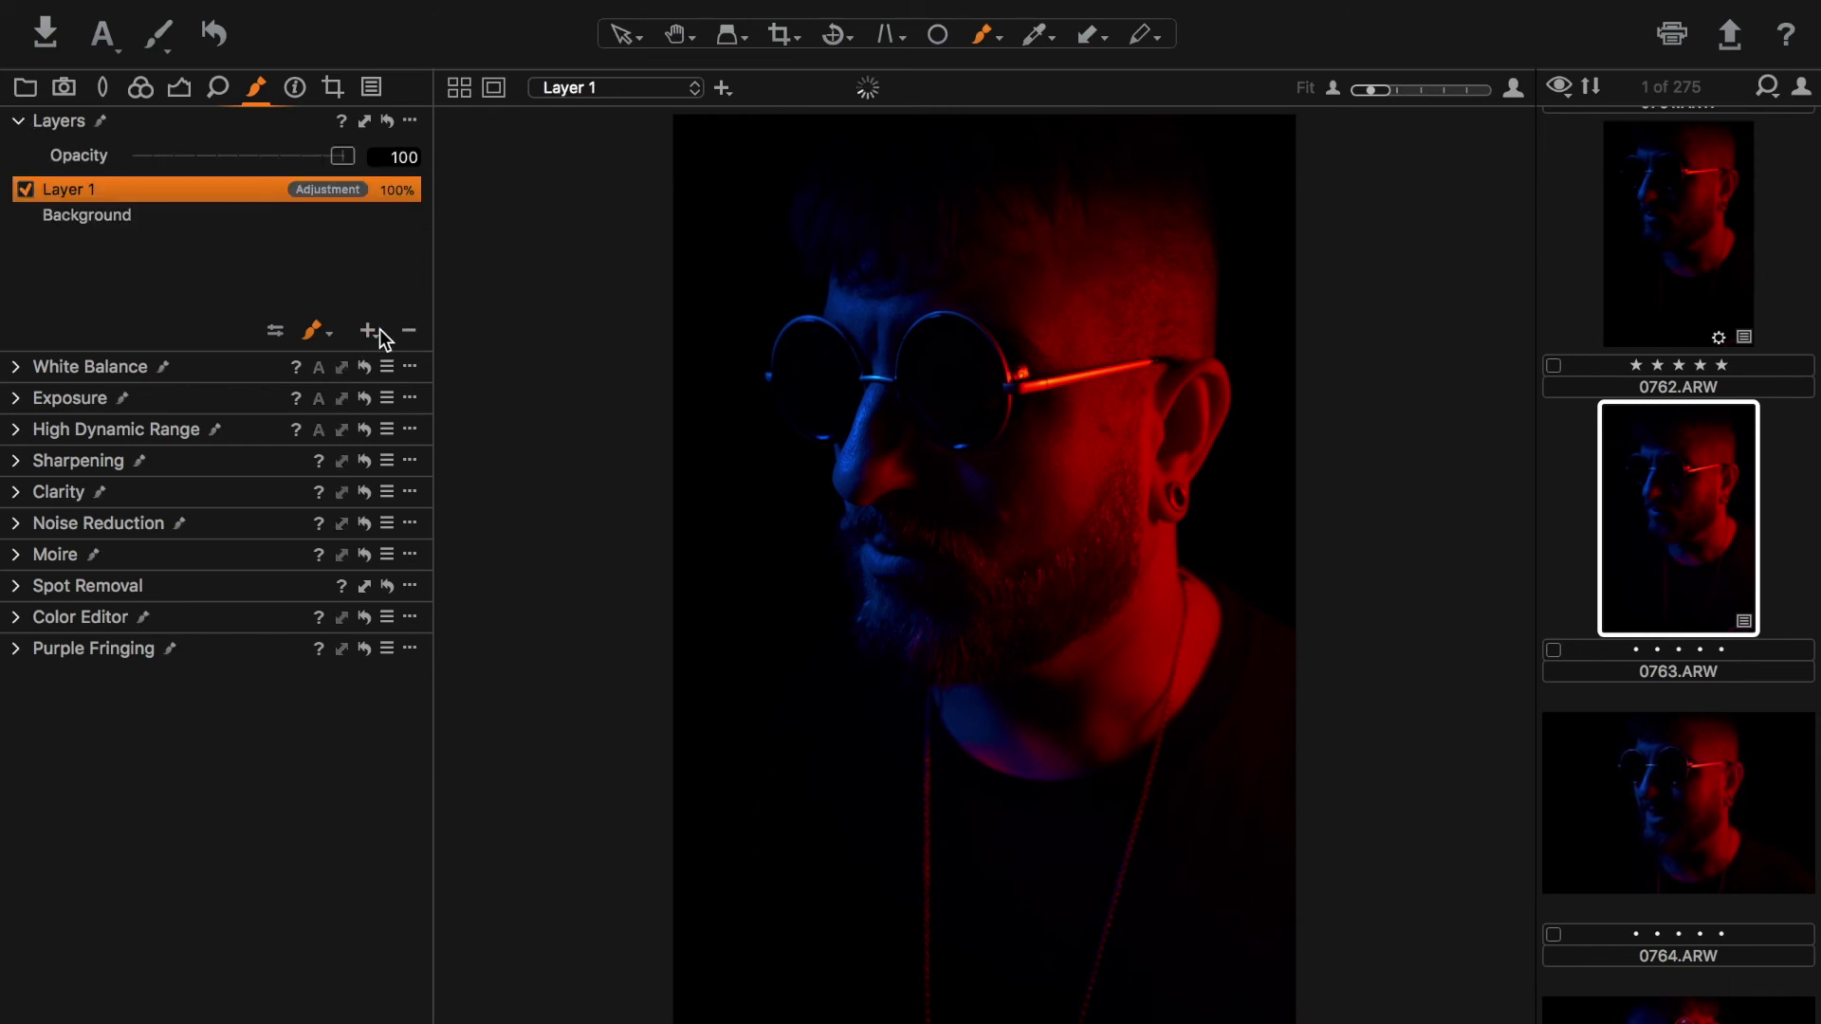
Step: Add two more adjustment layers above Layer 1 and delete both of them again
{"action": "left_click", "coordinate": [379, 332]}
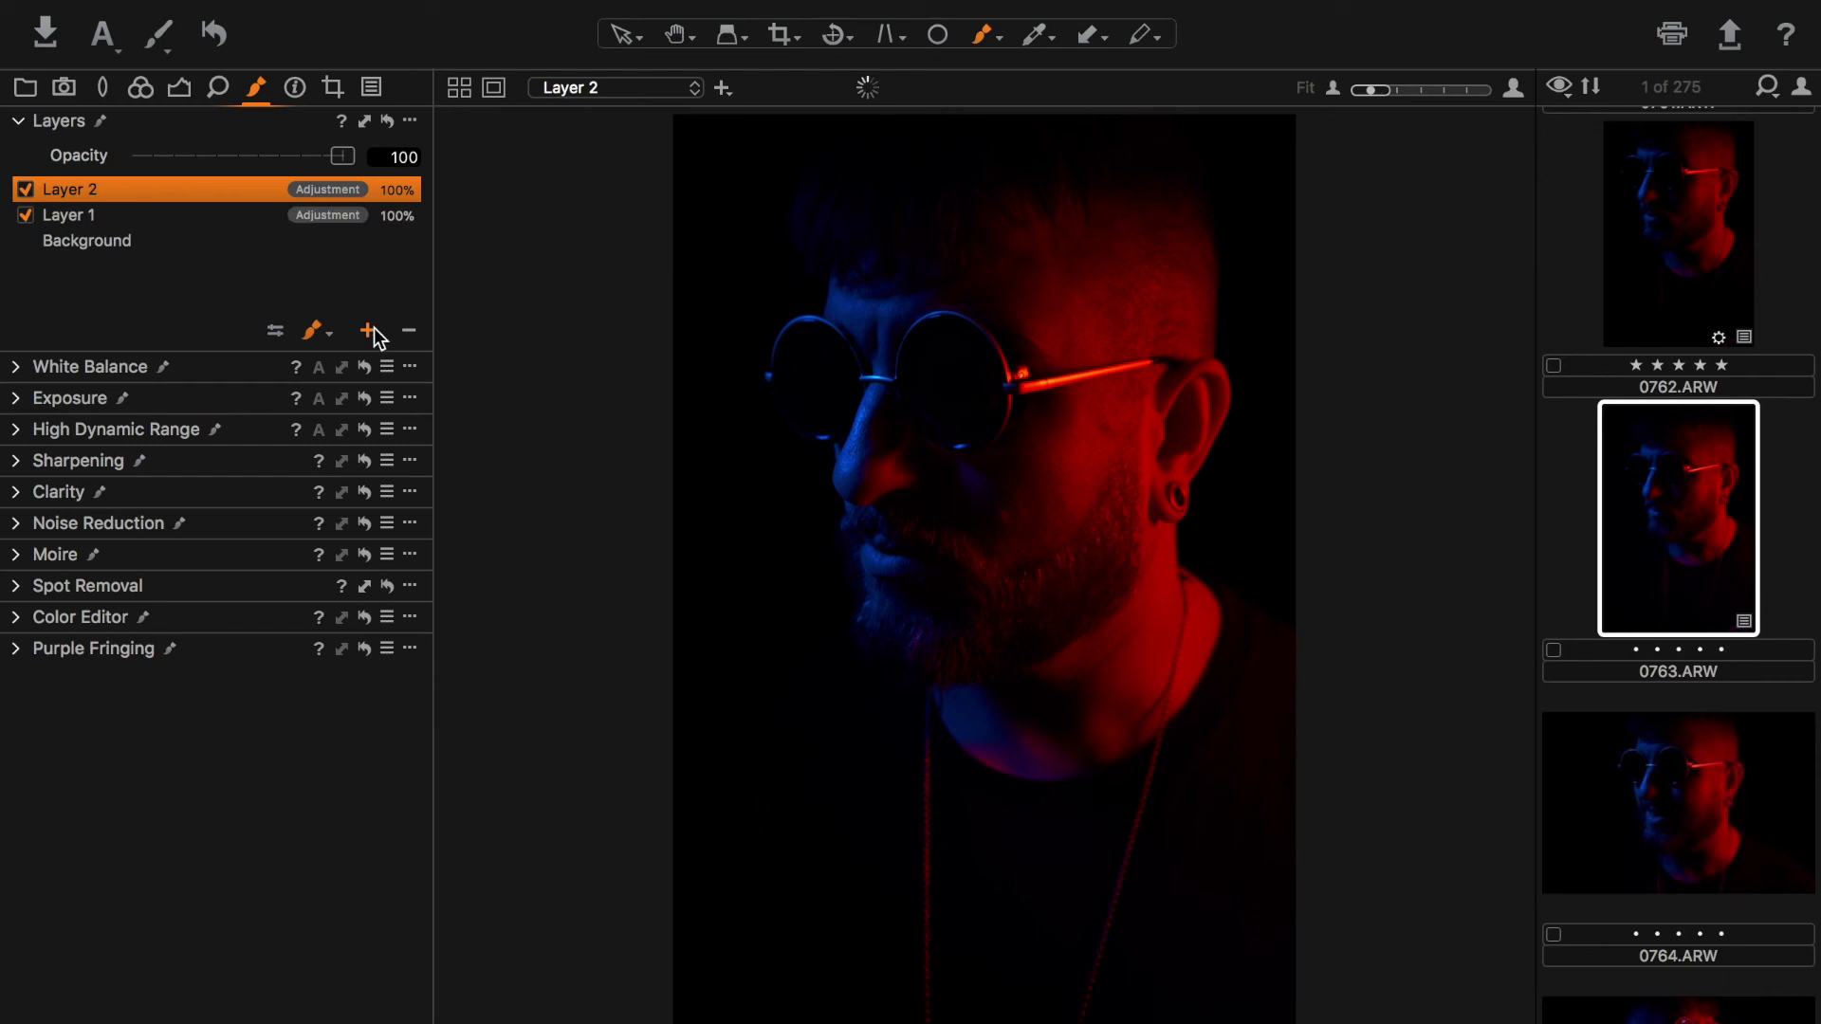
{"action": "left_click", "coordinate": [378, 334]}
{"action": "left_click", "coordinate": [414, 331]}
{"action": "left_click", "coordinate": [415, 331]}
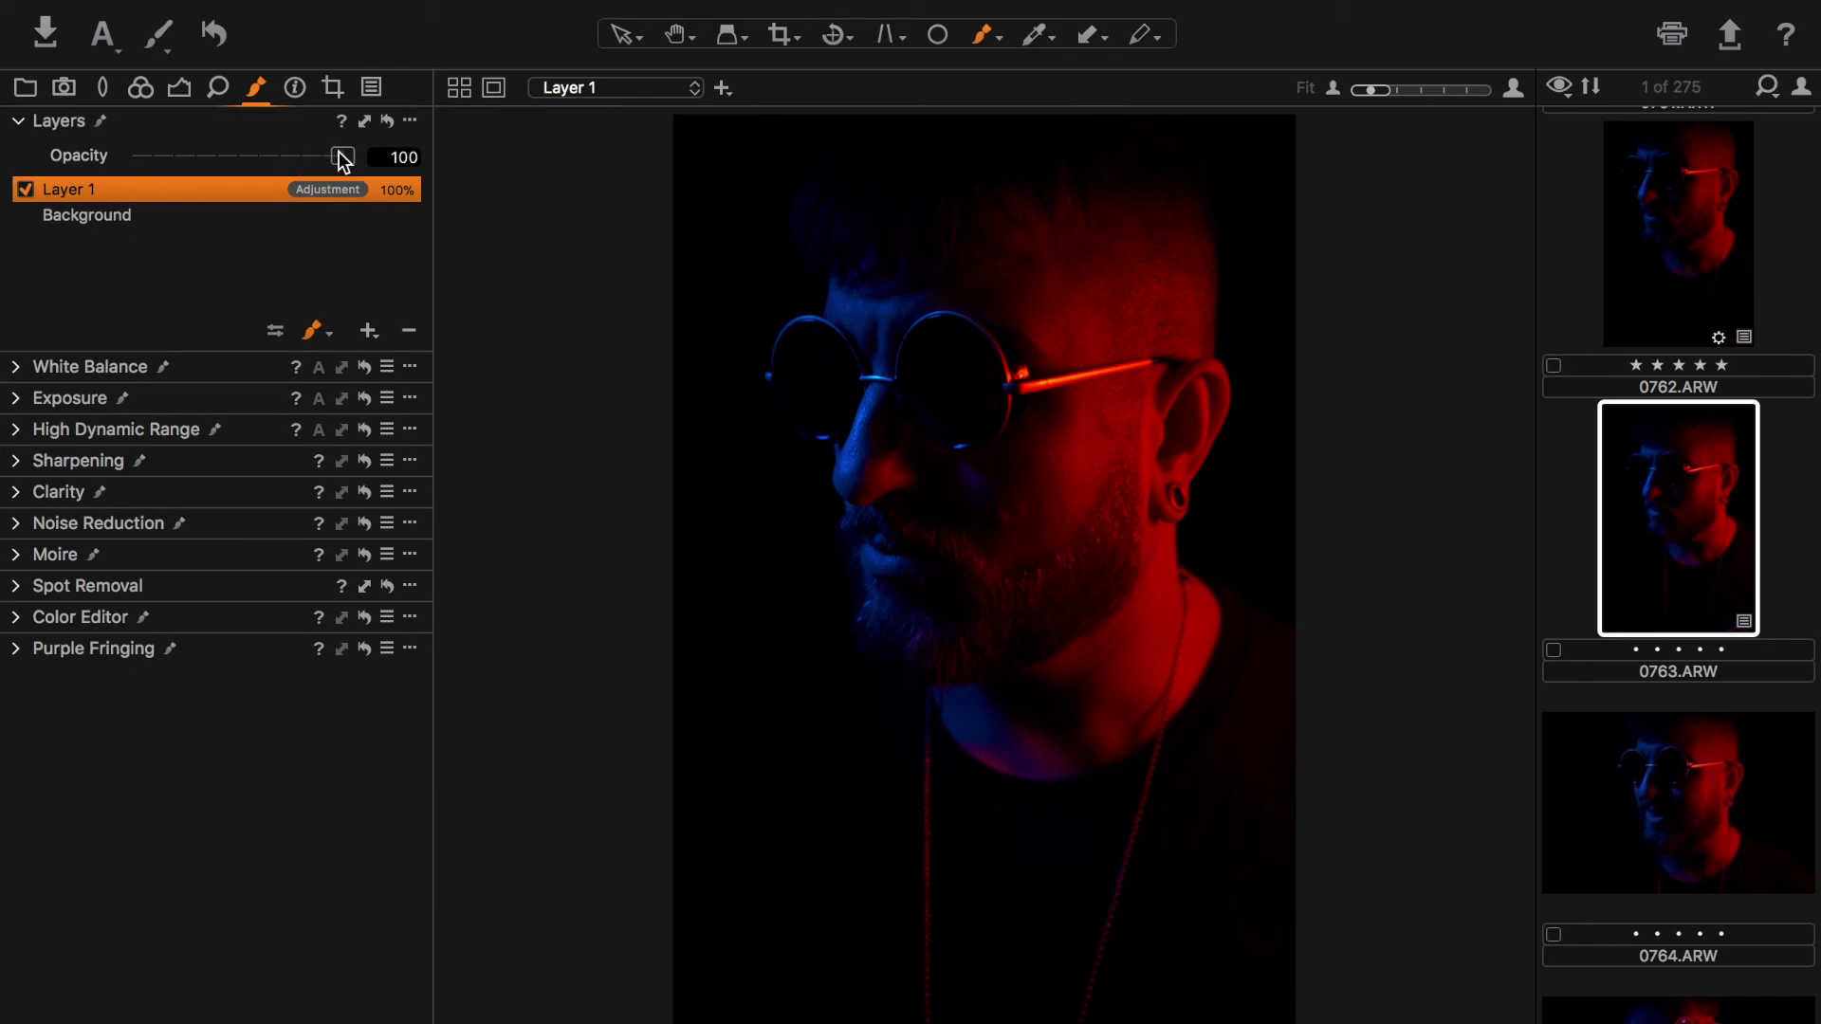
Step: Try Layer 1's opacity control, check its mask options without applying any, and delete the layer
{"action": "mouse_move", "coordinate": [341, 158]}
{"action": "left_mouse_down"}
{"action": "mouse_move", "coordinate": [227, 162]}
{"action": "mouse_move", "coordinate": [231, 179]}
{"action": "mouse_move", "coordinate": [351, 188]}
{"action": "mouse_move", "coordinate": [157, 180]}
{"action": "mouse_move", "coordinate": [337, 150]}
{"action": "mouse_move", "coordinate": [224, 177]}
{"action": "mouse_move", "coordinate": [333, 171]}
{"action": "left_mouse_up"}
{"action": "left_click_drag", "start_coordinate": [338, 161], "coordinate": [400, 161]}
{"action": "right_click", "coordinate": [210, 192]}
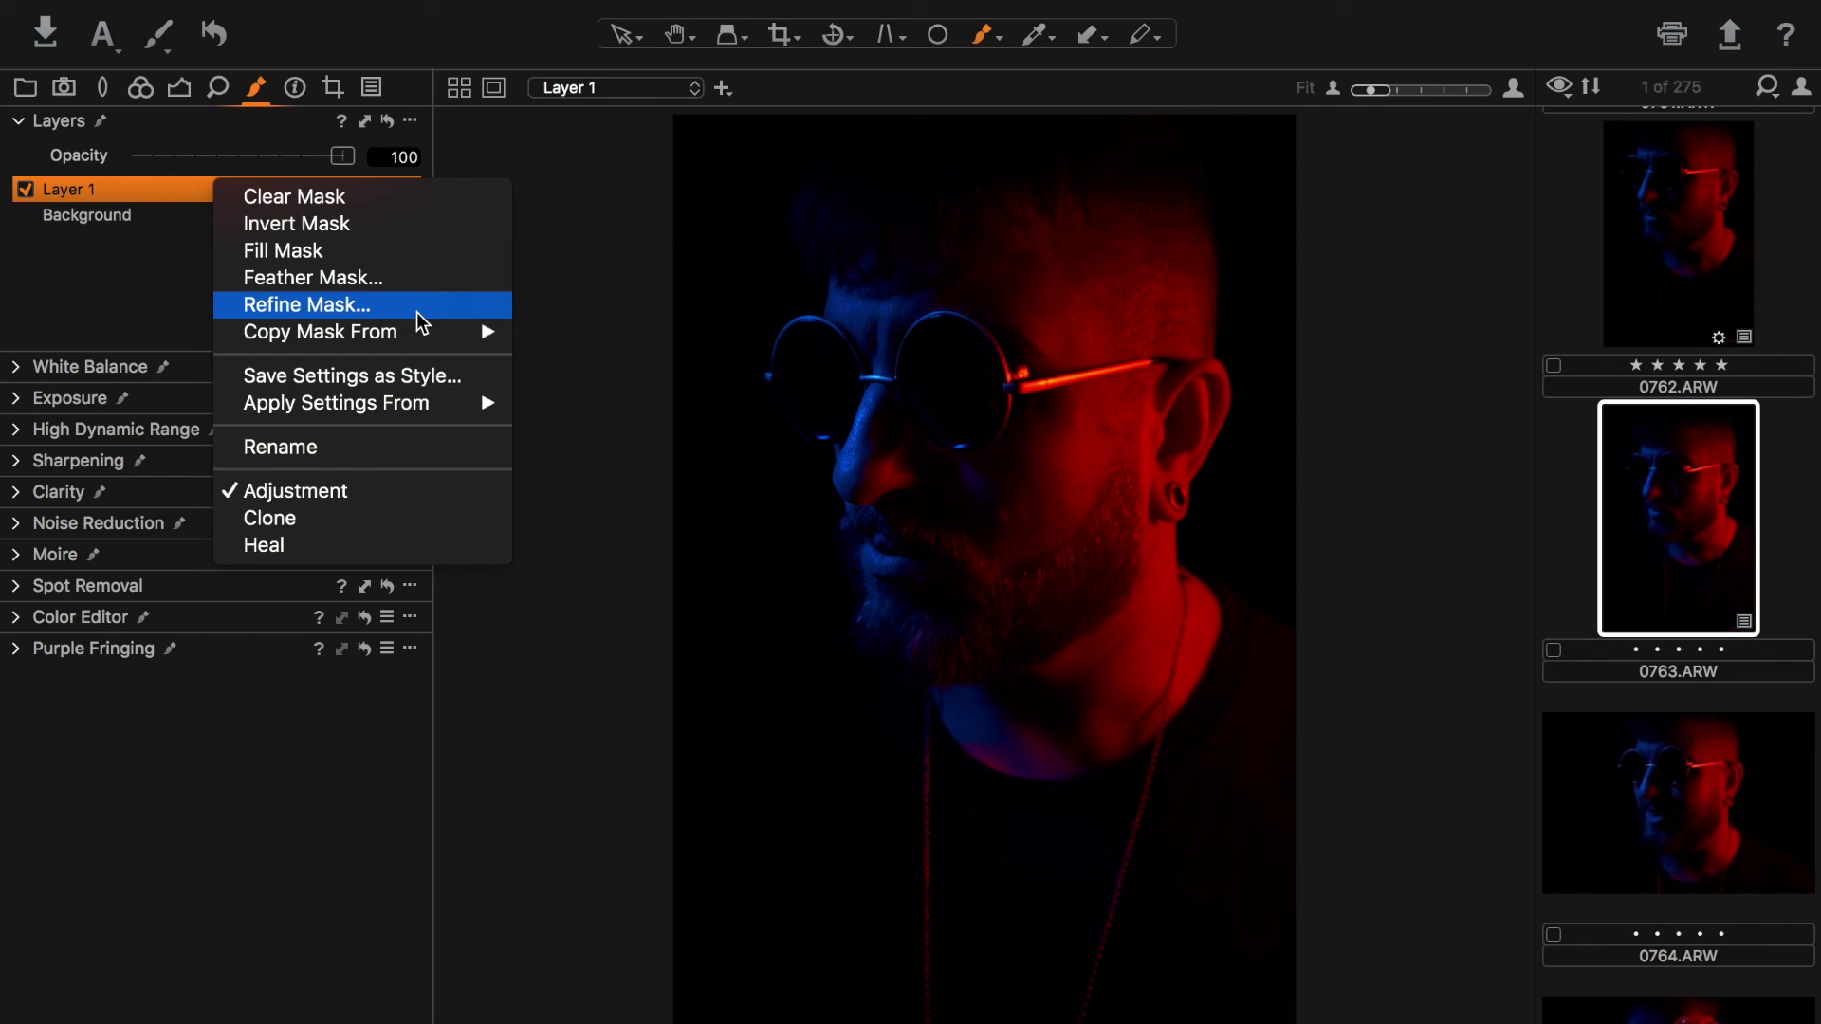
{"action": "left_click", "coordinate": [147, 201]}
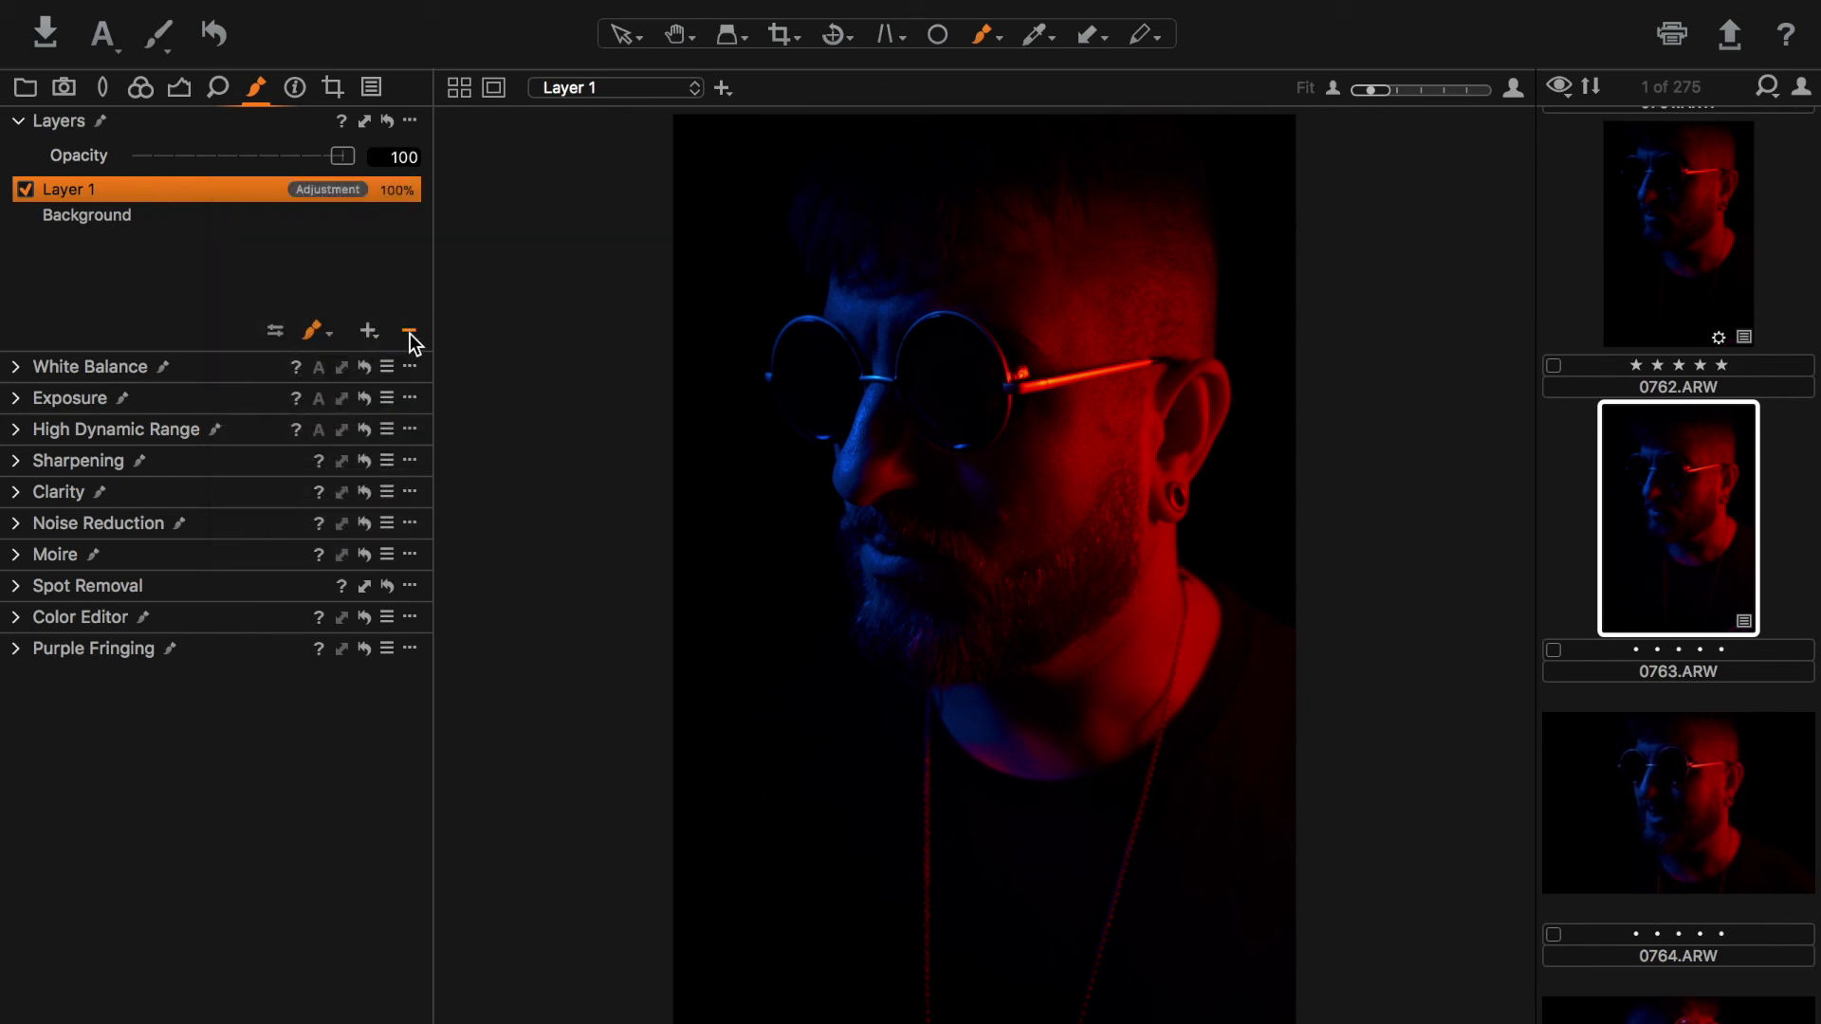
{"action": "left_click", "coordinate": [410, 332]}
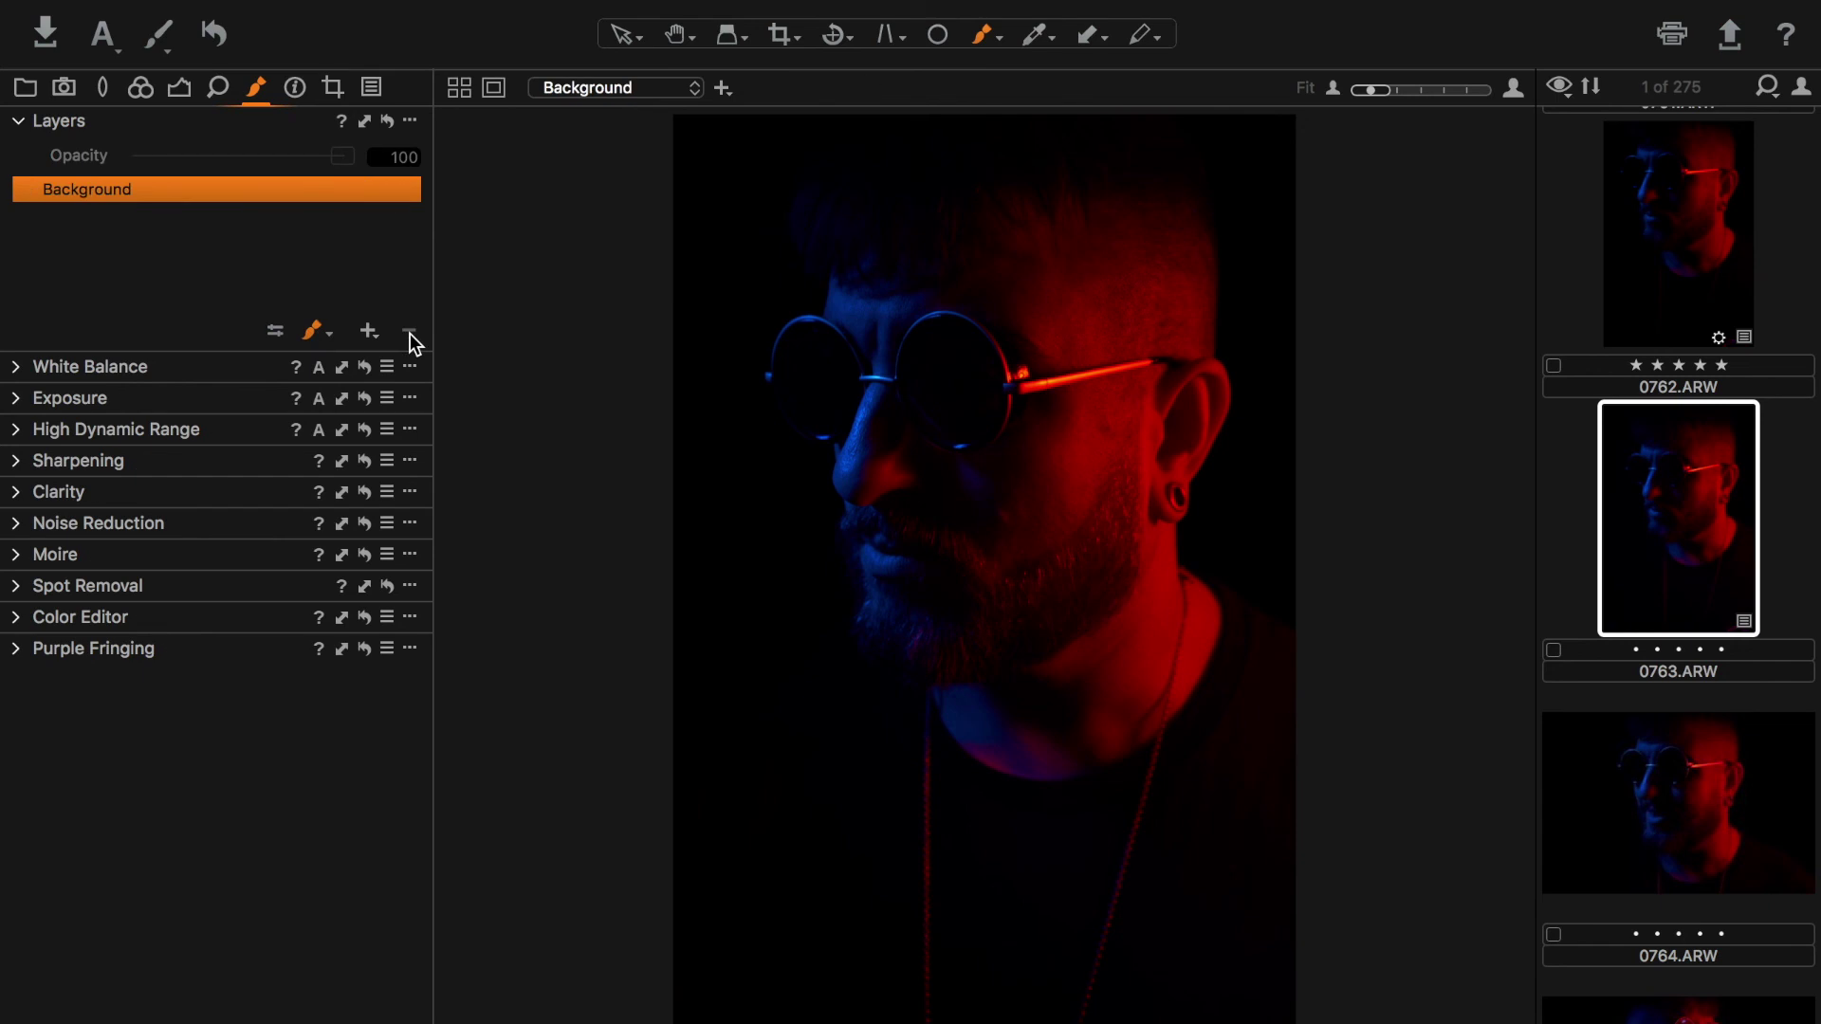
{"action": "left_click", "coordinate": [18, 121]}
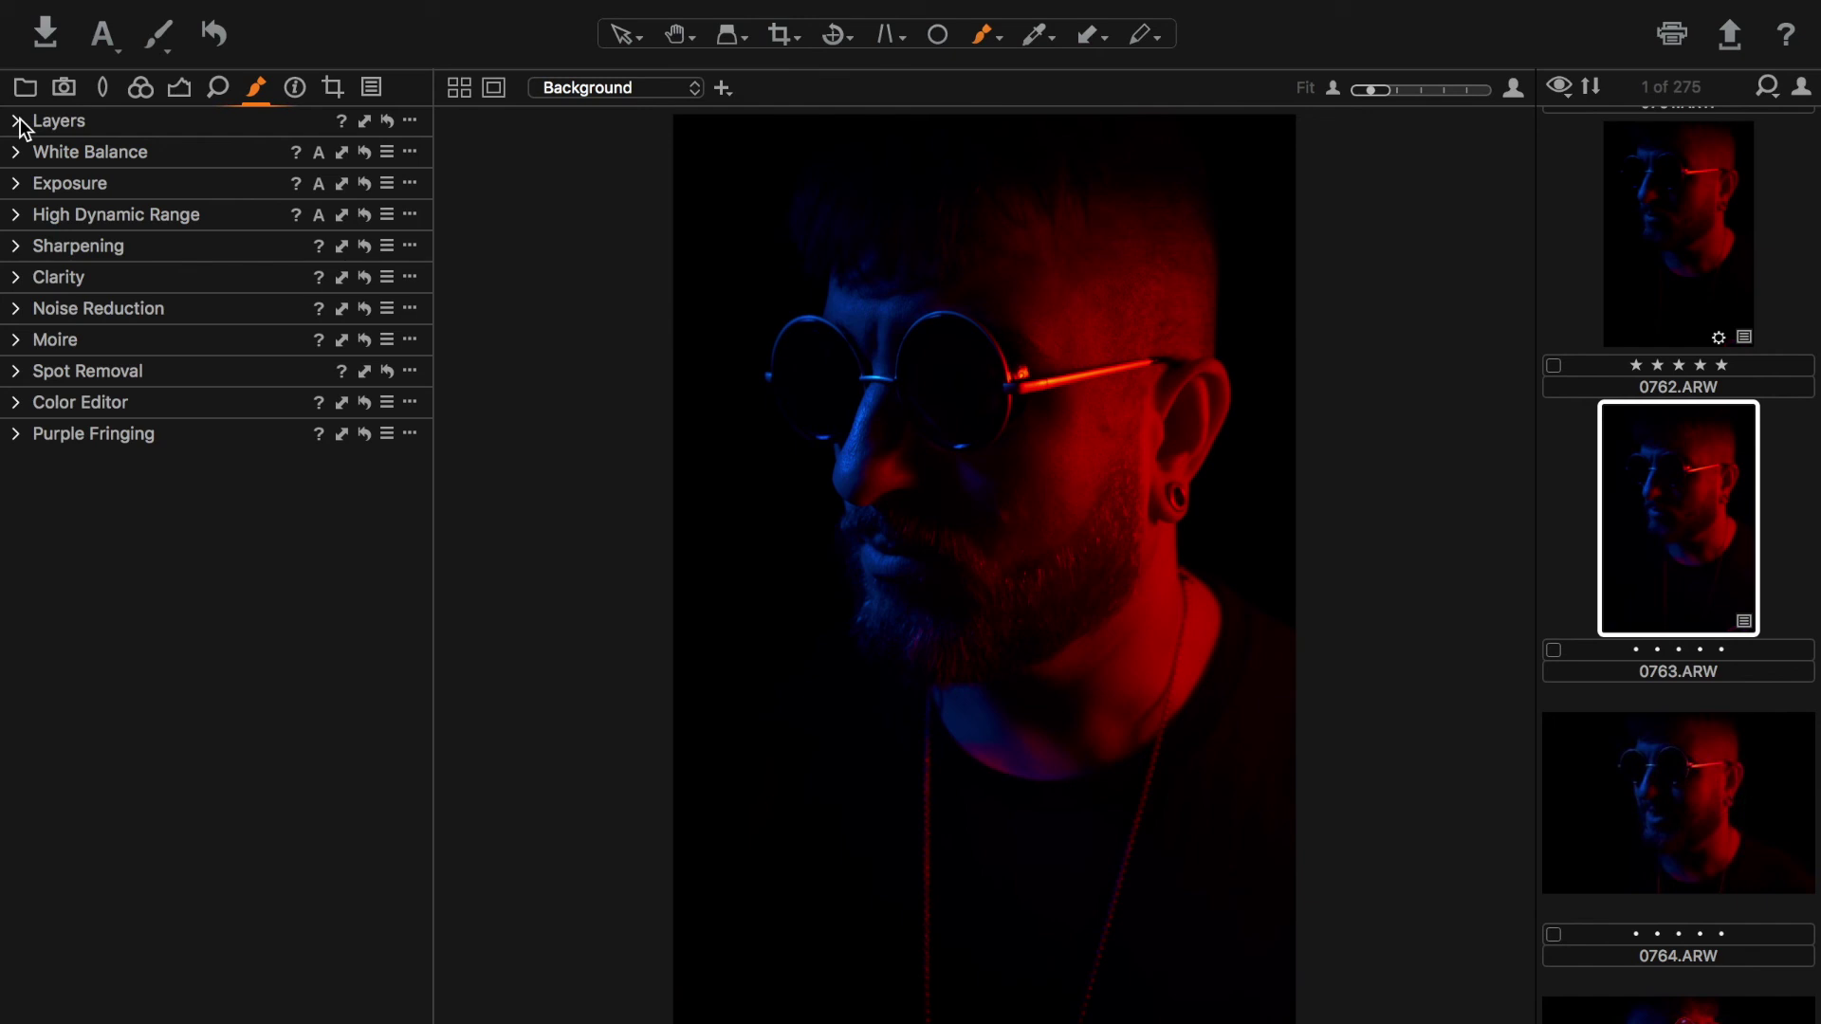
Step: Add the Annotations tool to the local adjustments tools and set its brush size to 72
{"action": "right_click", "coordinate": [219, 526]}
{"action": "mouse_move", "coordinate": [277, 538]}
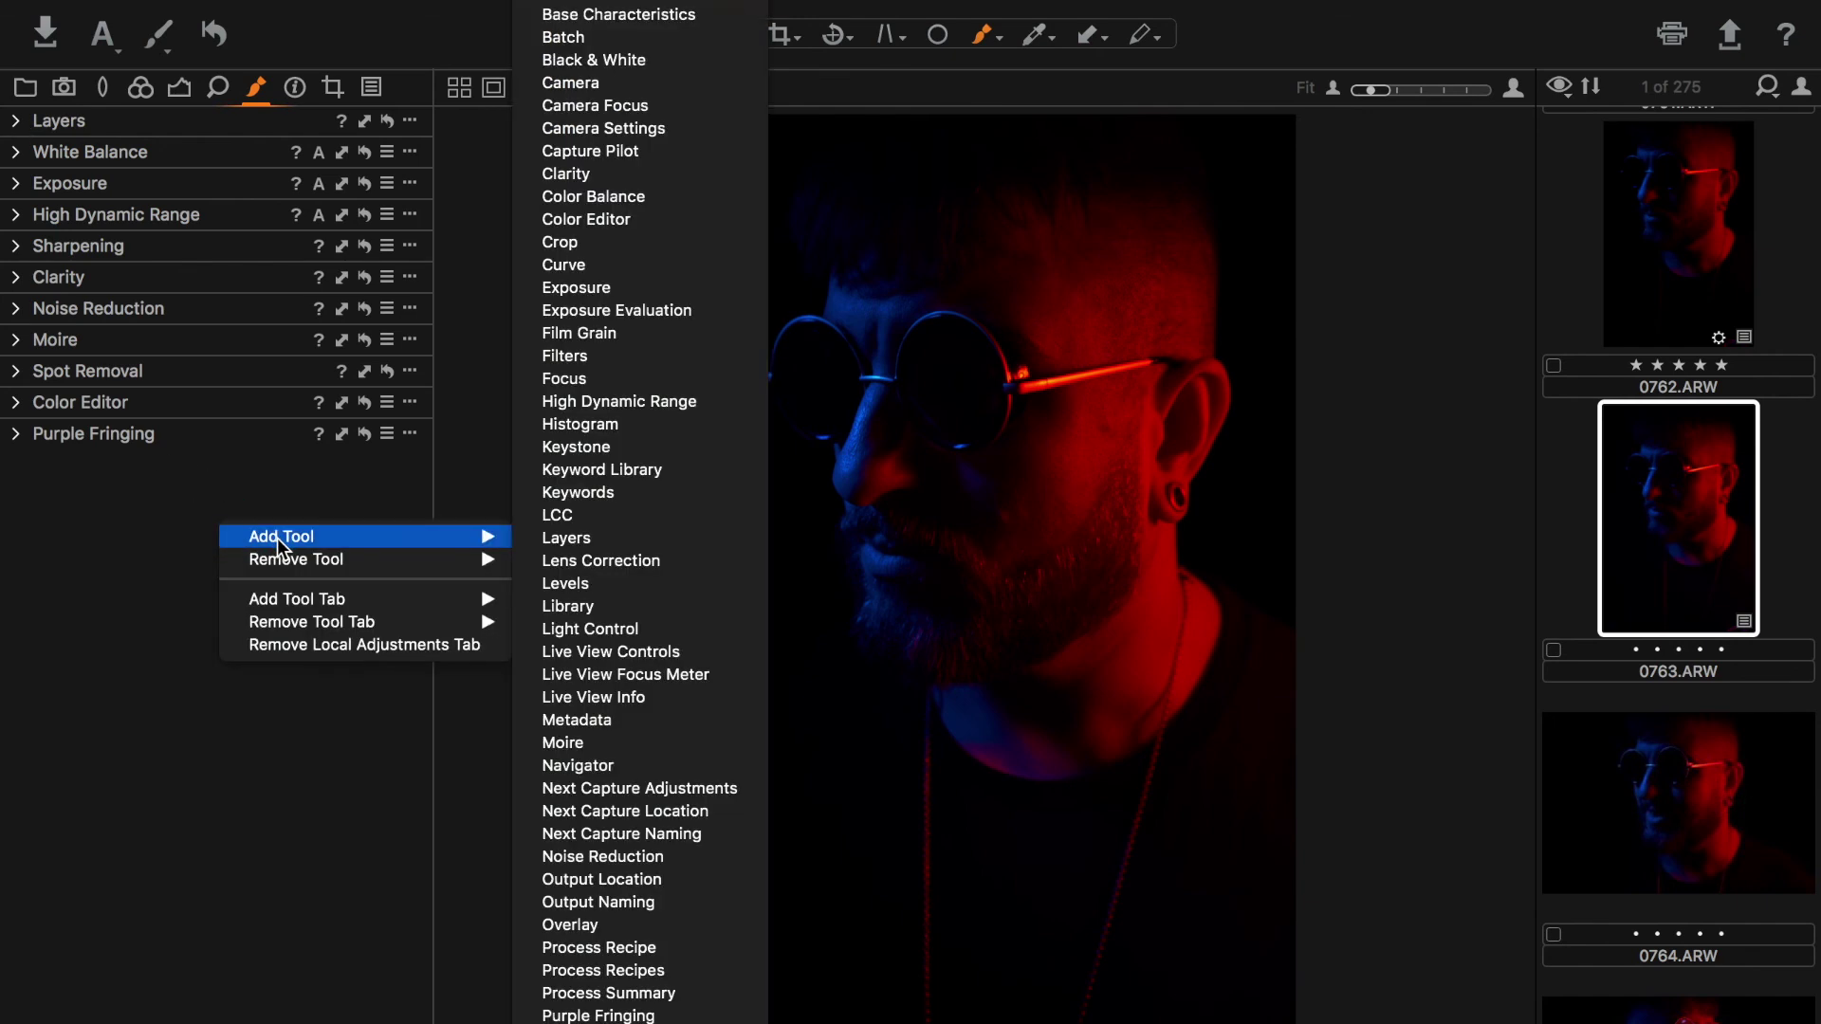
{"action": "left_click", "coordinate": [647, 12]}
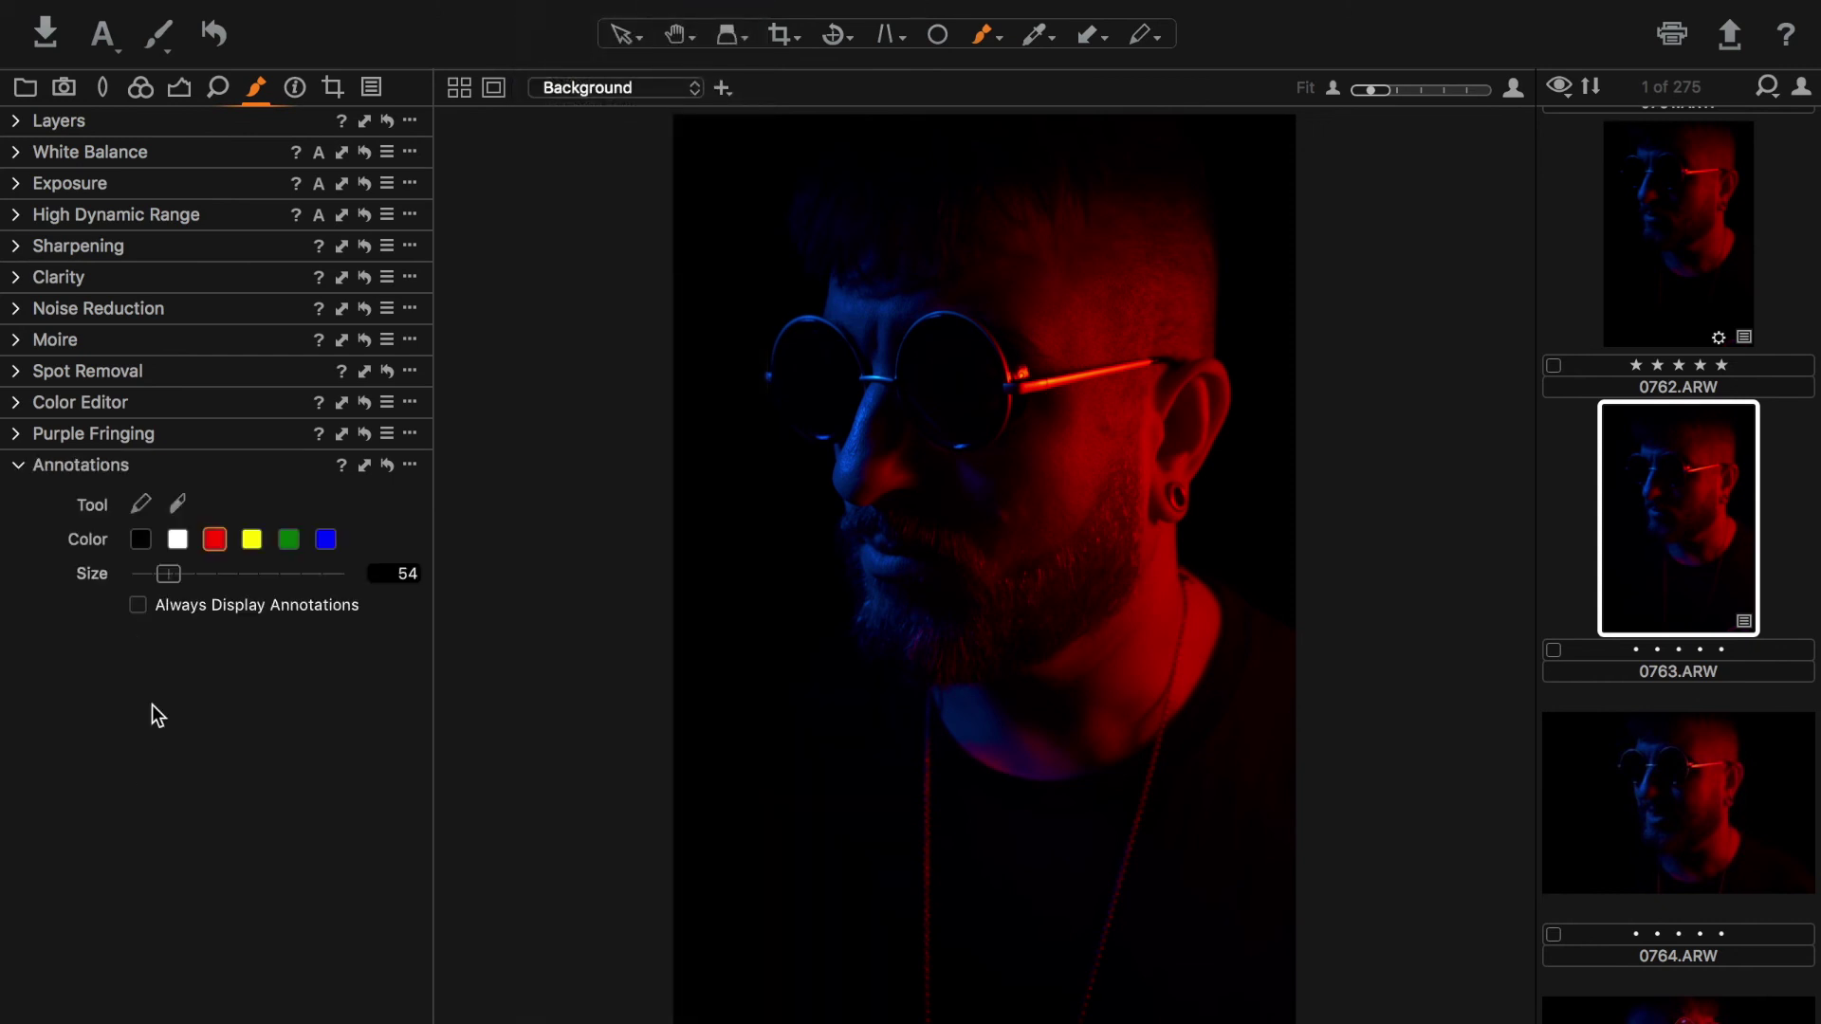
{"action": "left_click_drag", "start_coordinate": [169, 575], "coordinate": [180, 574]}
Step: Circle the spot on the cheek beside the ear with a red annotation and place a green dot inside it
{"action": "scroll", "coordinate": [992, 496], "scroll_direction": "up", "scroll_amount": 2}
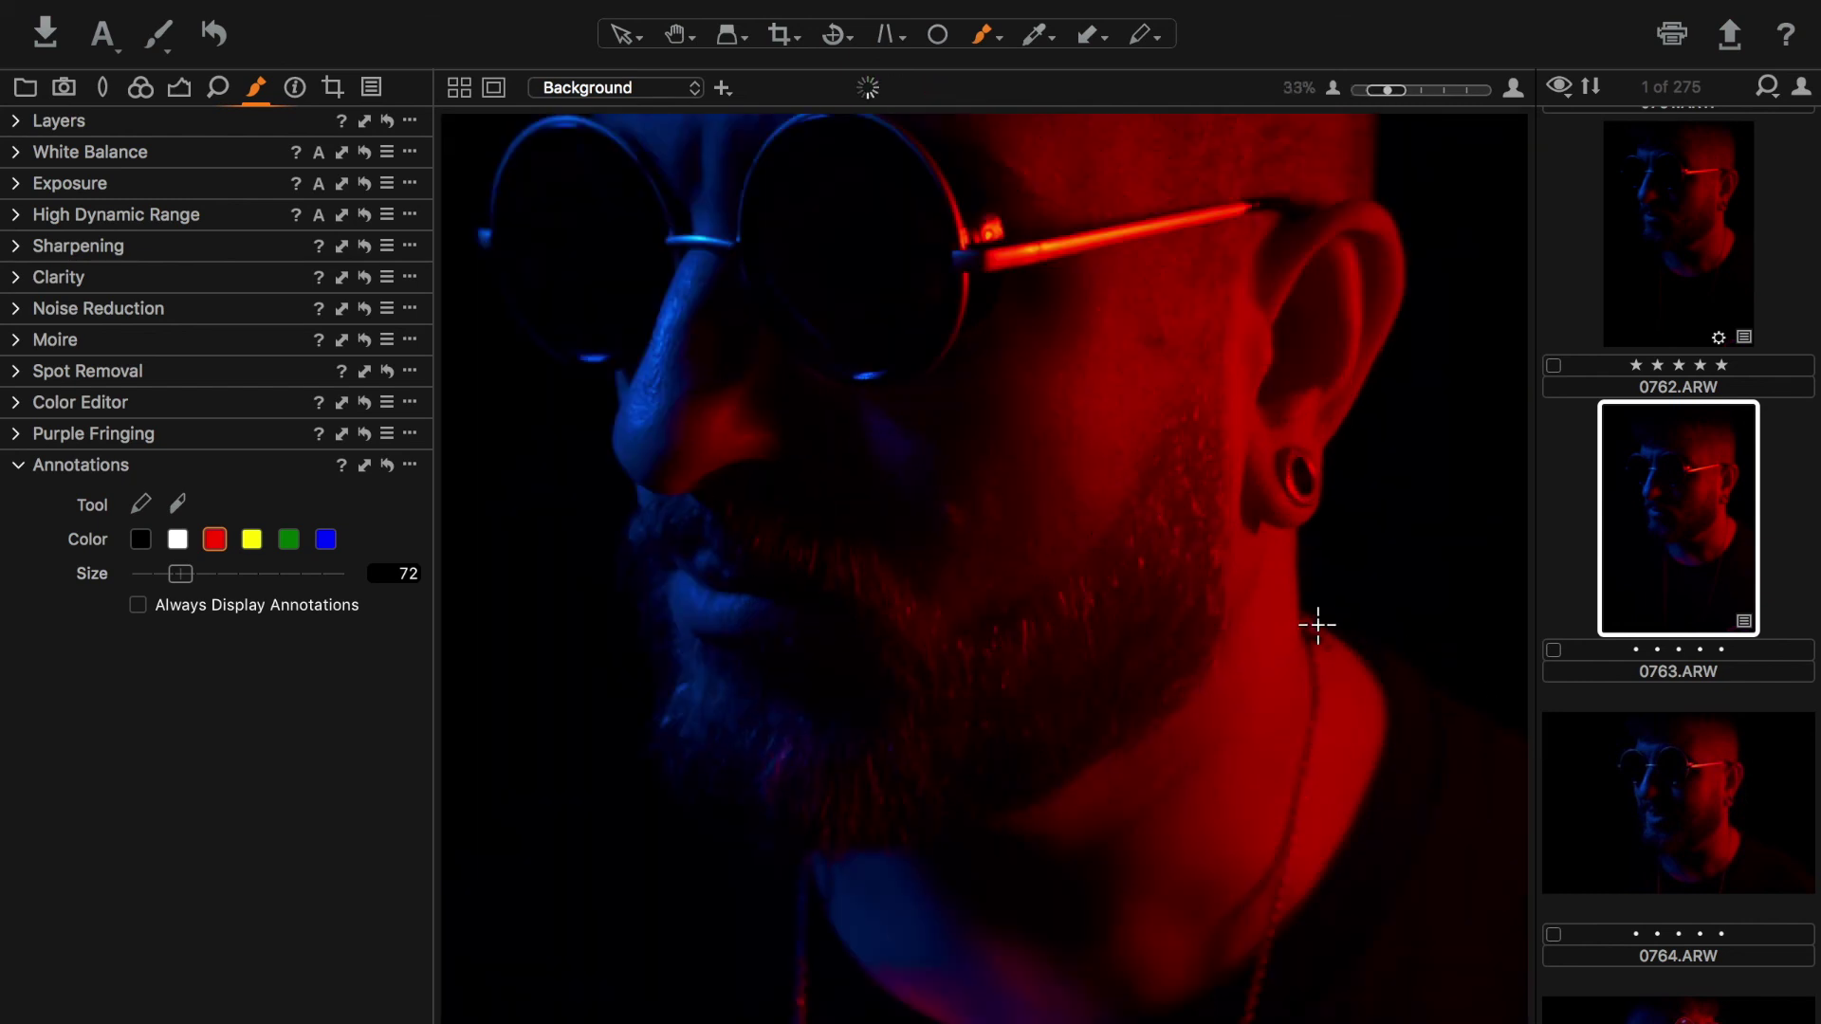
{"action": "scroll", "coordinate": [1317, 623], "scroll_direction": "up", "scroll_amount": 1}
{"action": "scroll", "coordinate": [1317, 623], "scroll_direction": "up", "scroll_amount": 1}
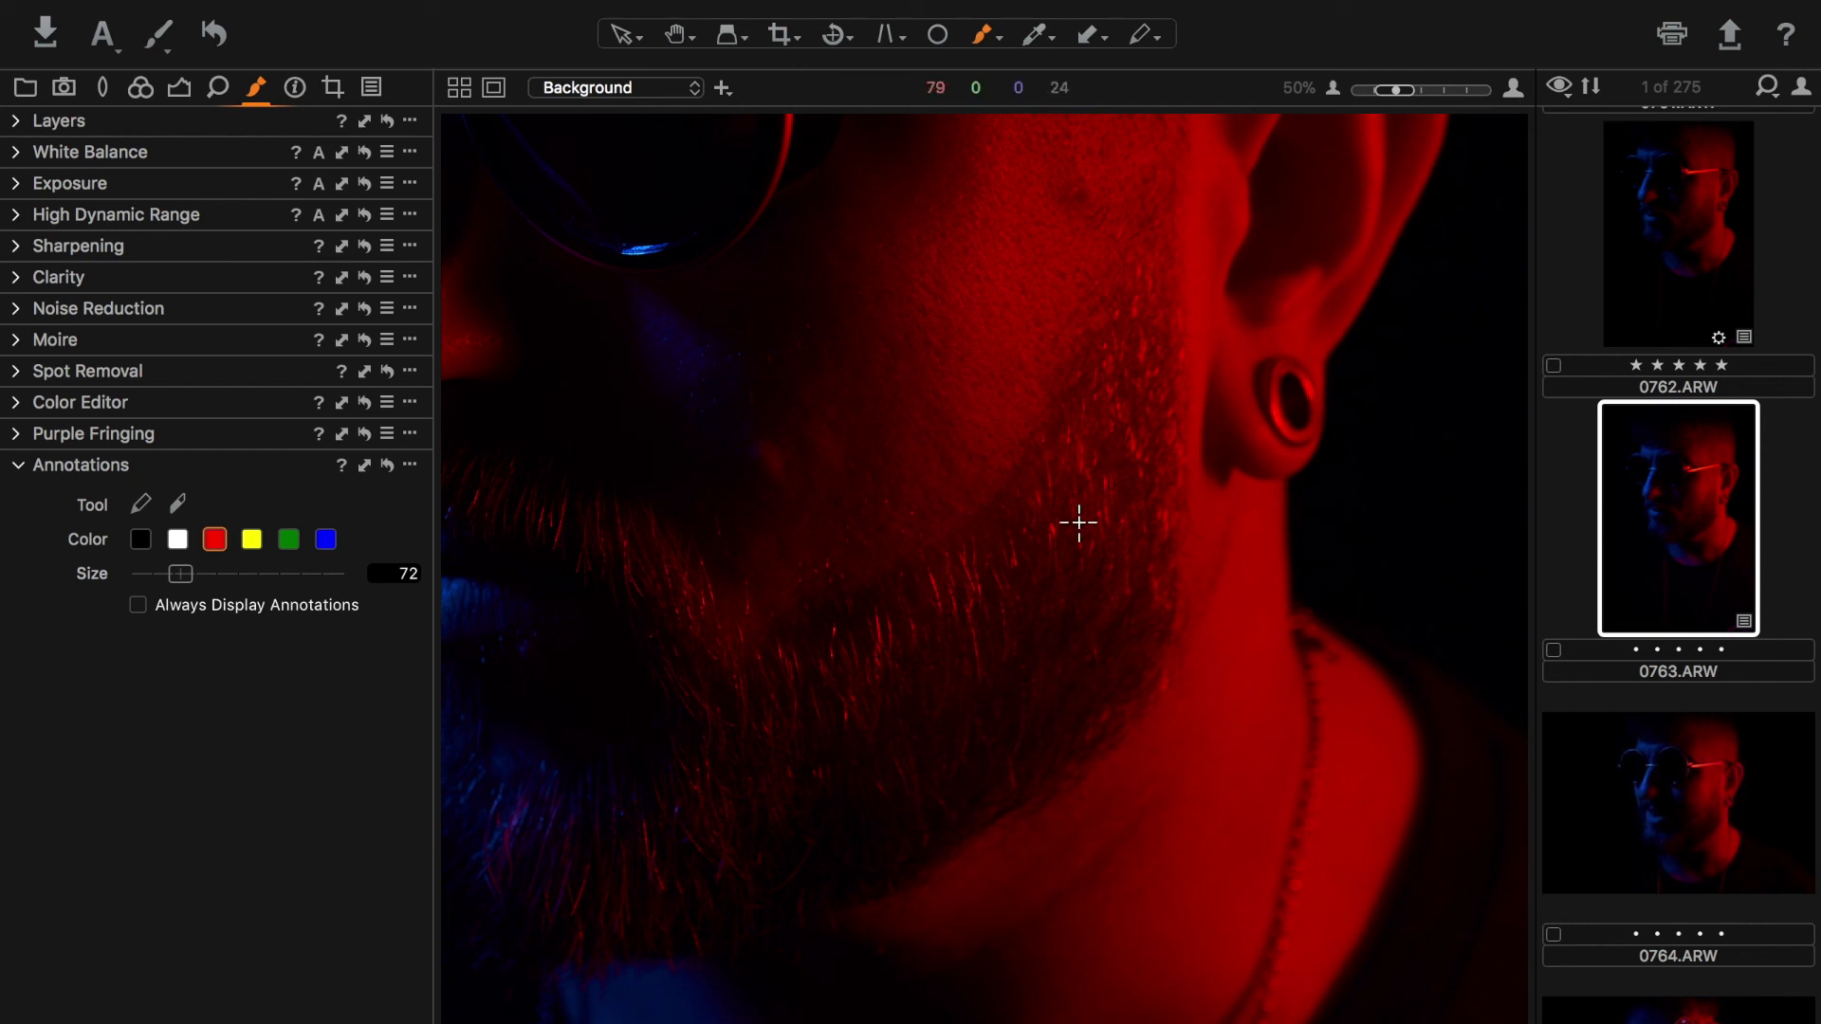
{"action": "left_click", "coordinate": [679, 36]}
{"action": "left_click_drag", "start_coordinate": [853, 293], "coordinate": [1209, 590]}
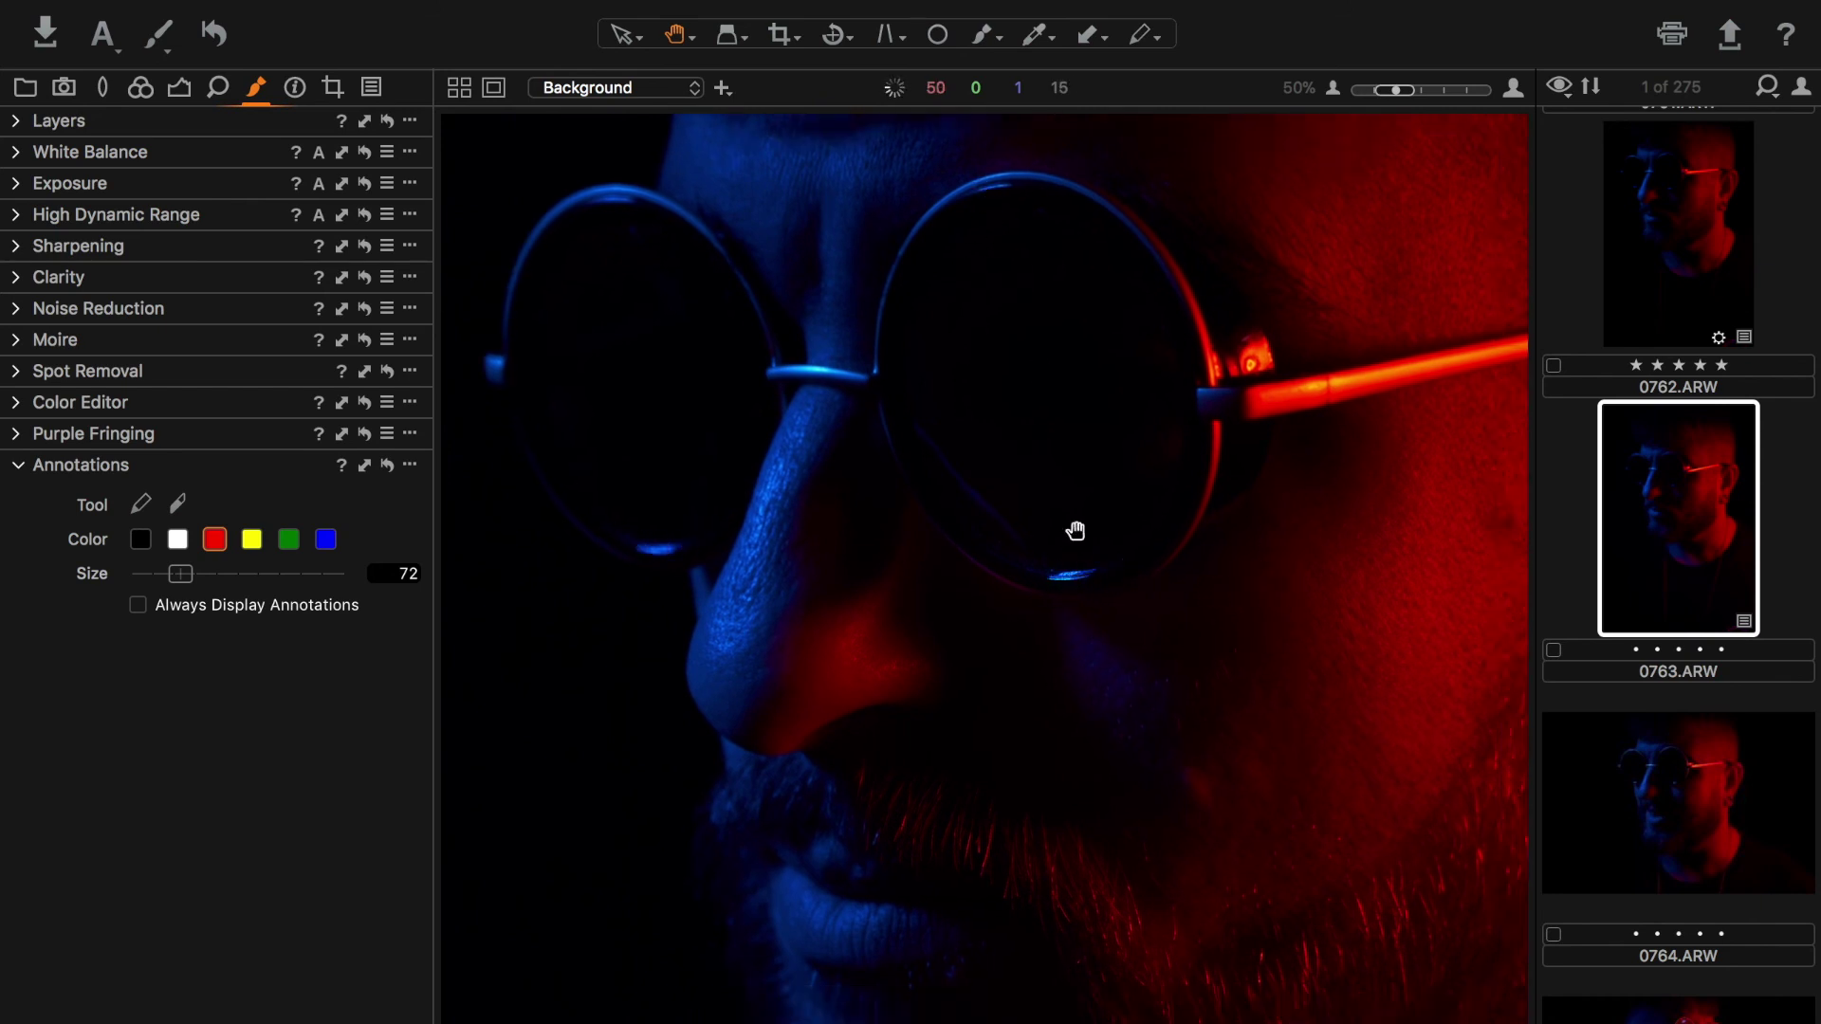
{"action": "left_click", "coordinate": [1074, 583]}
{"action": "left_click_drag", "start_coordinate": [1074, 582], "coordinate": [727, 422]}
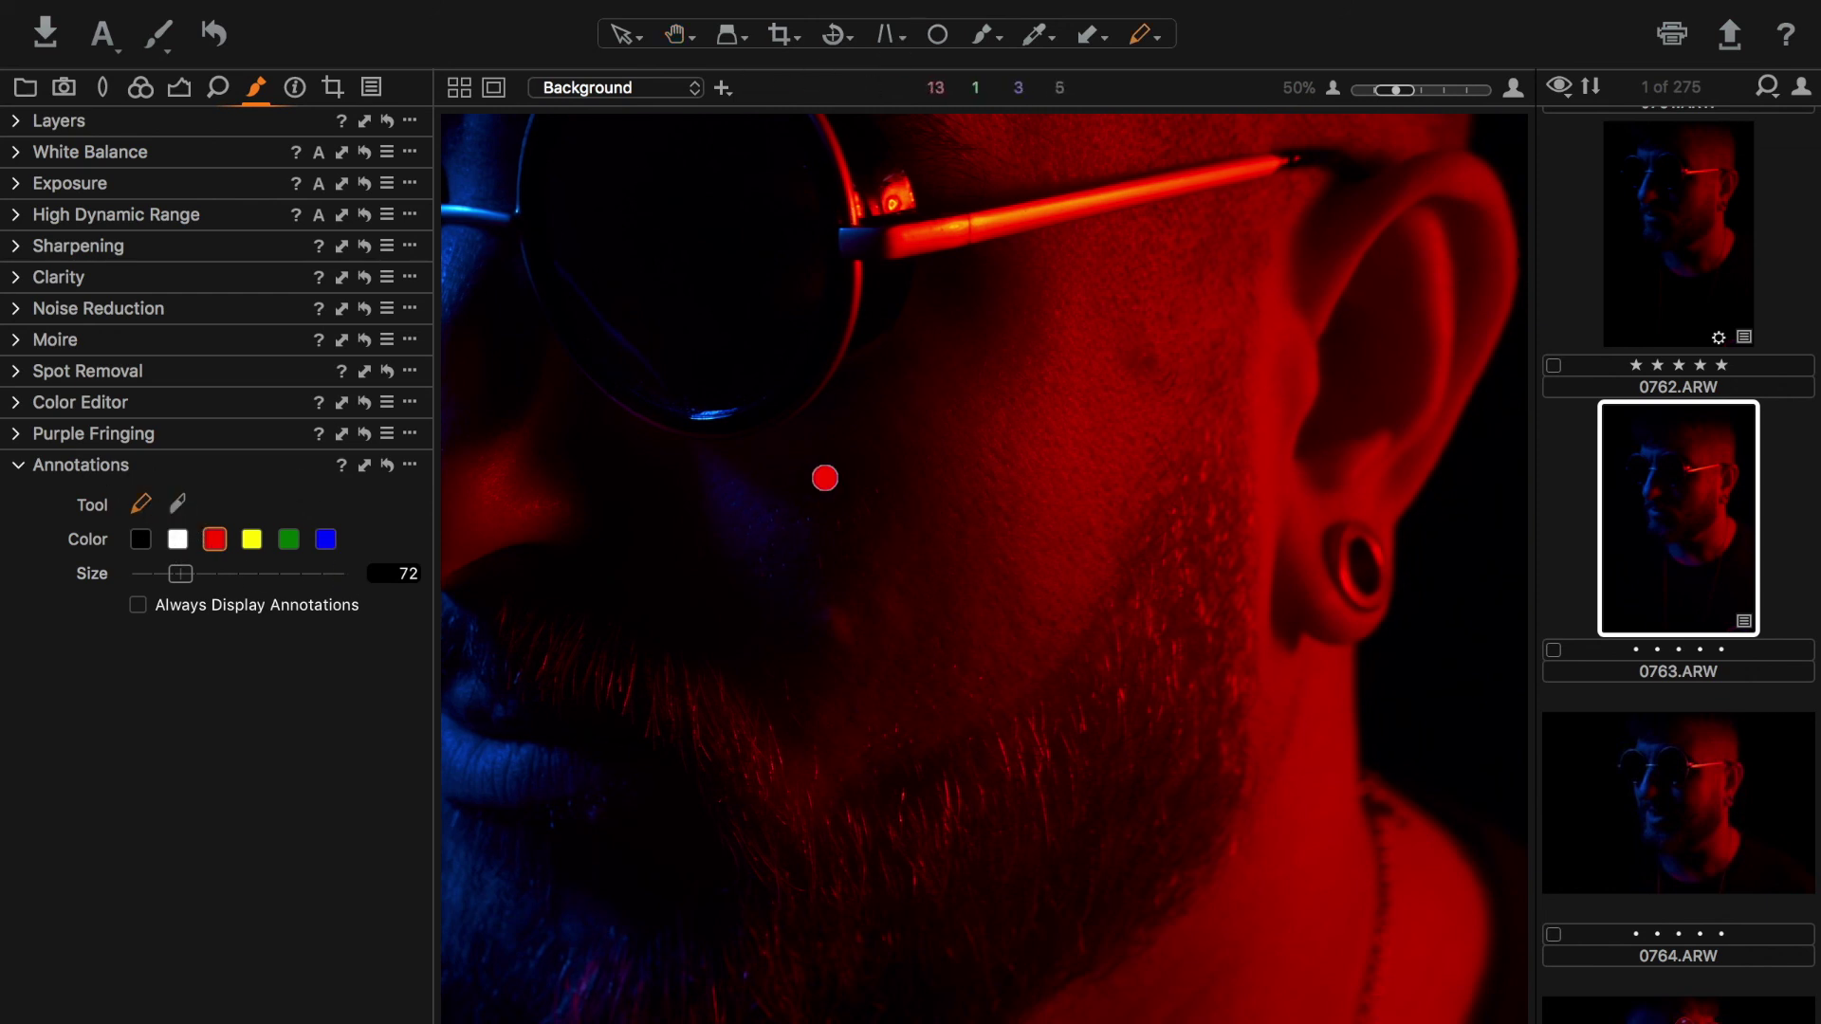
{"action": "mouse_move", "coordinate": [1142, 316]}
{"action": "left_mouse_down"}
{"action": "mouse_move", "coordinate": [1090, 353]}
{"action": "mouse_move", "coordinate": [1220, 370]}
{"action": "mouse_move", "coordinate": [1133, 321]}
{"action": "left_mouse_up"}
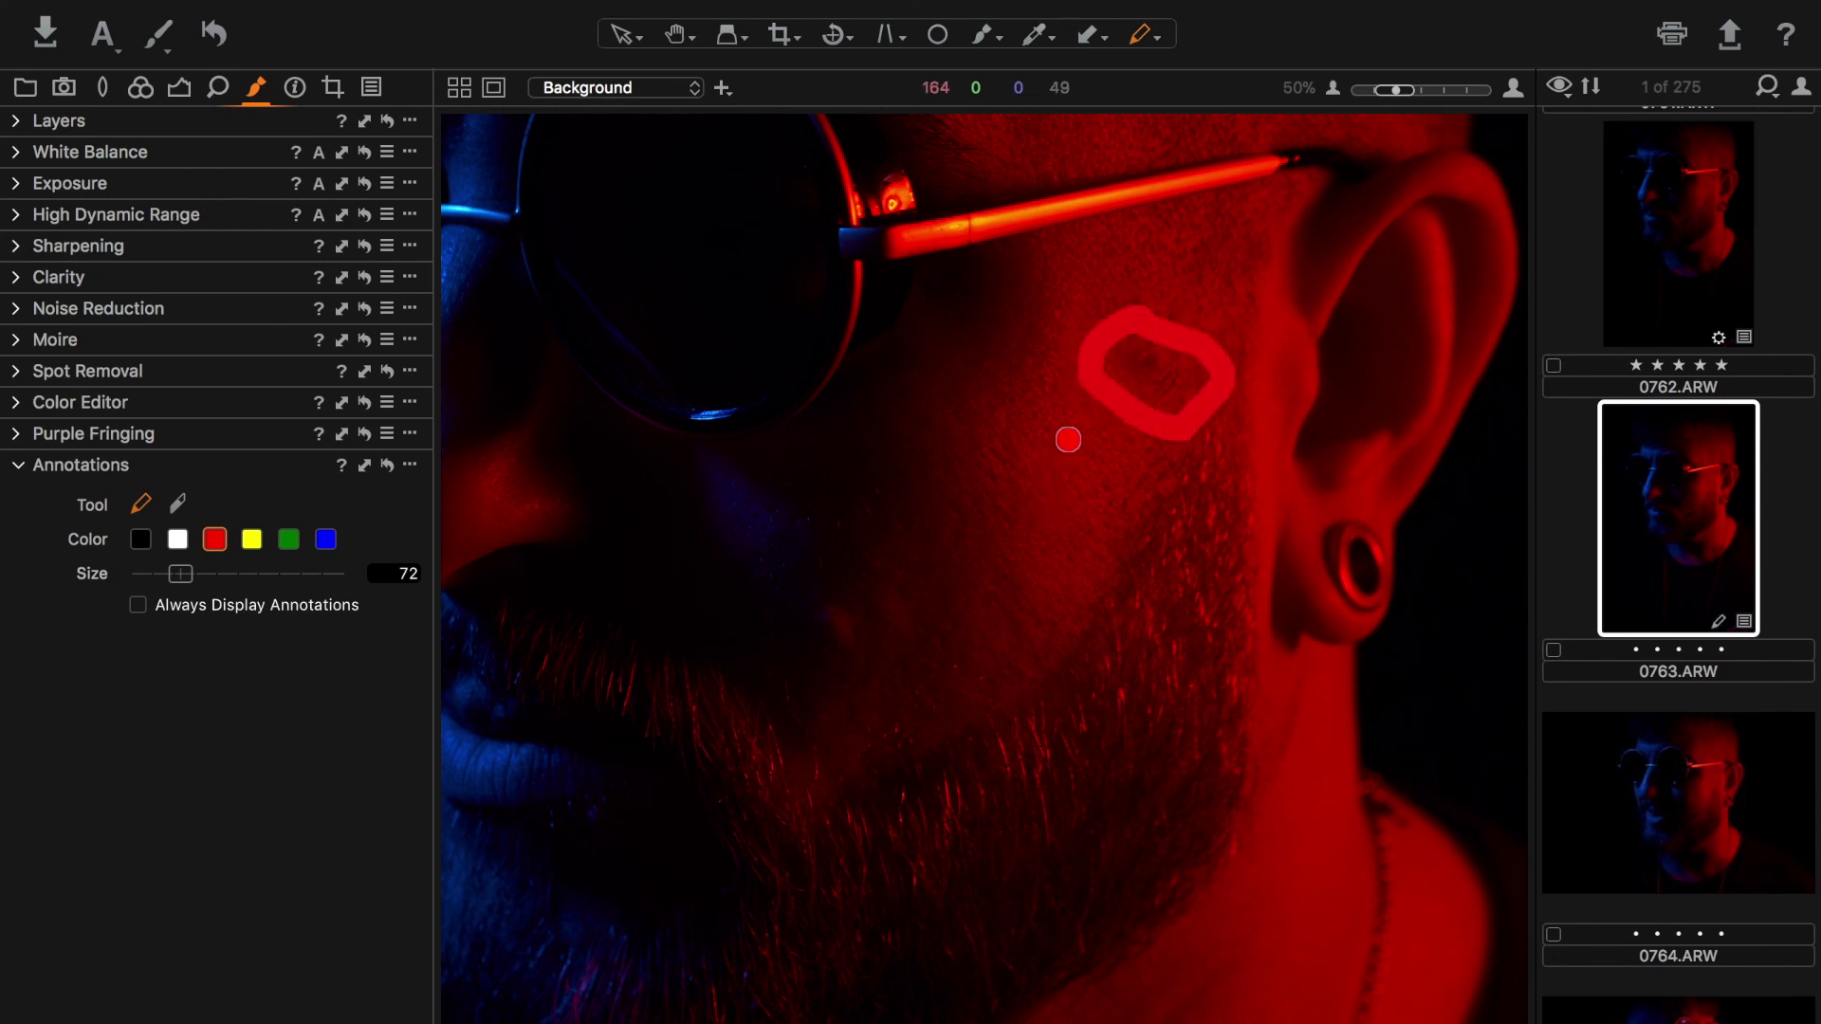
{"action": "left_click", "coordinate": [289, 539]}
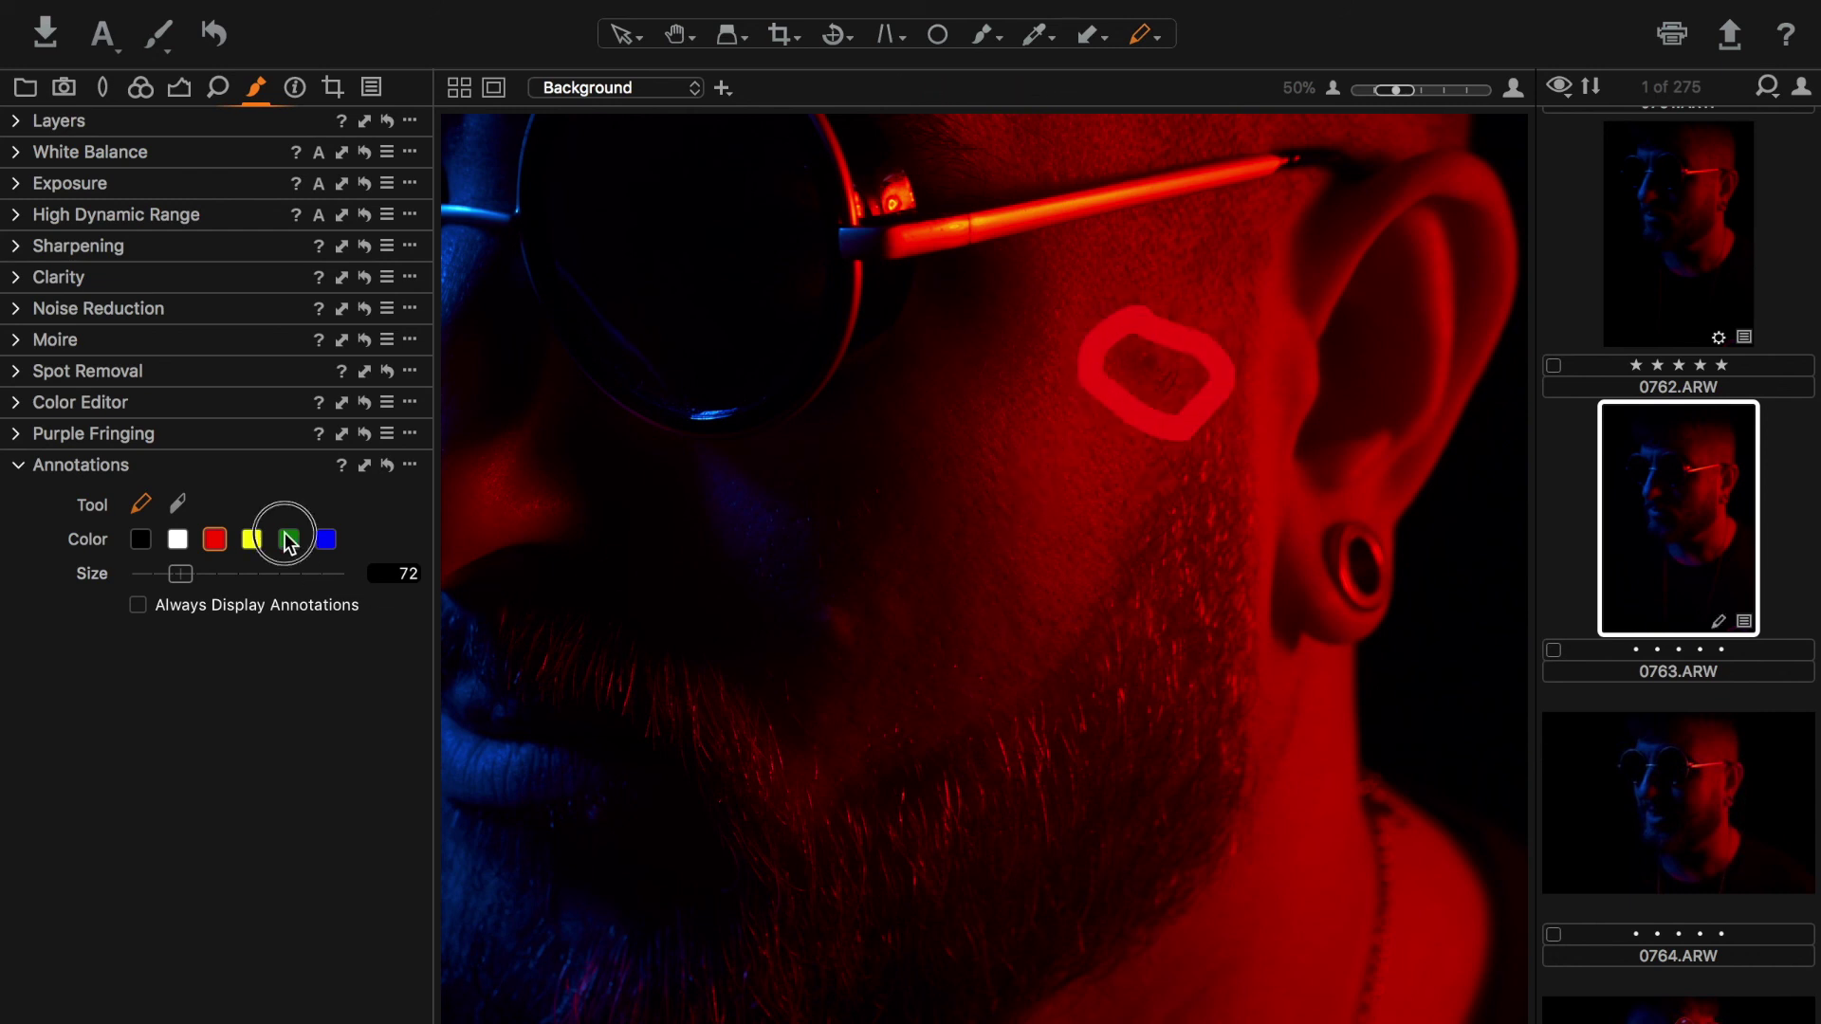
{"action": "left_click", "coordinate": [1142, 373]}
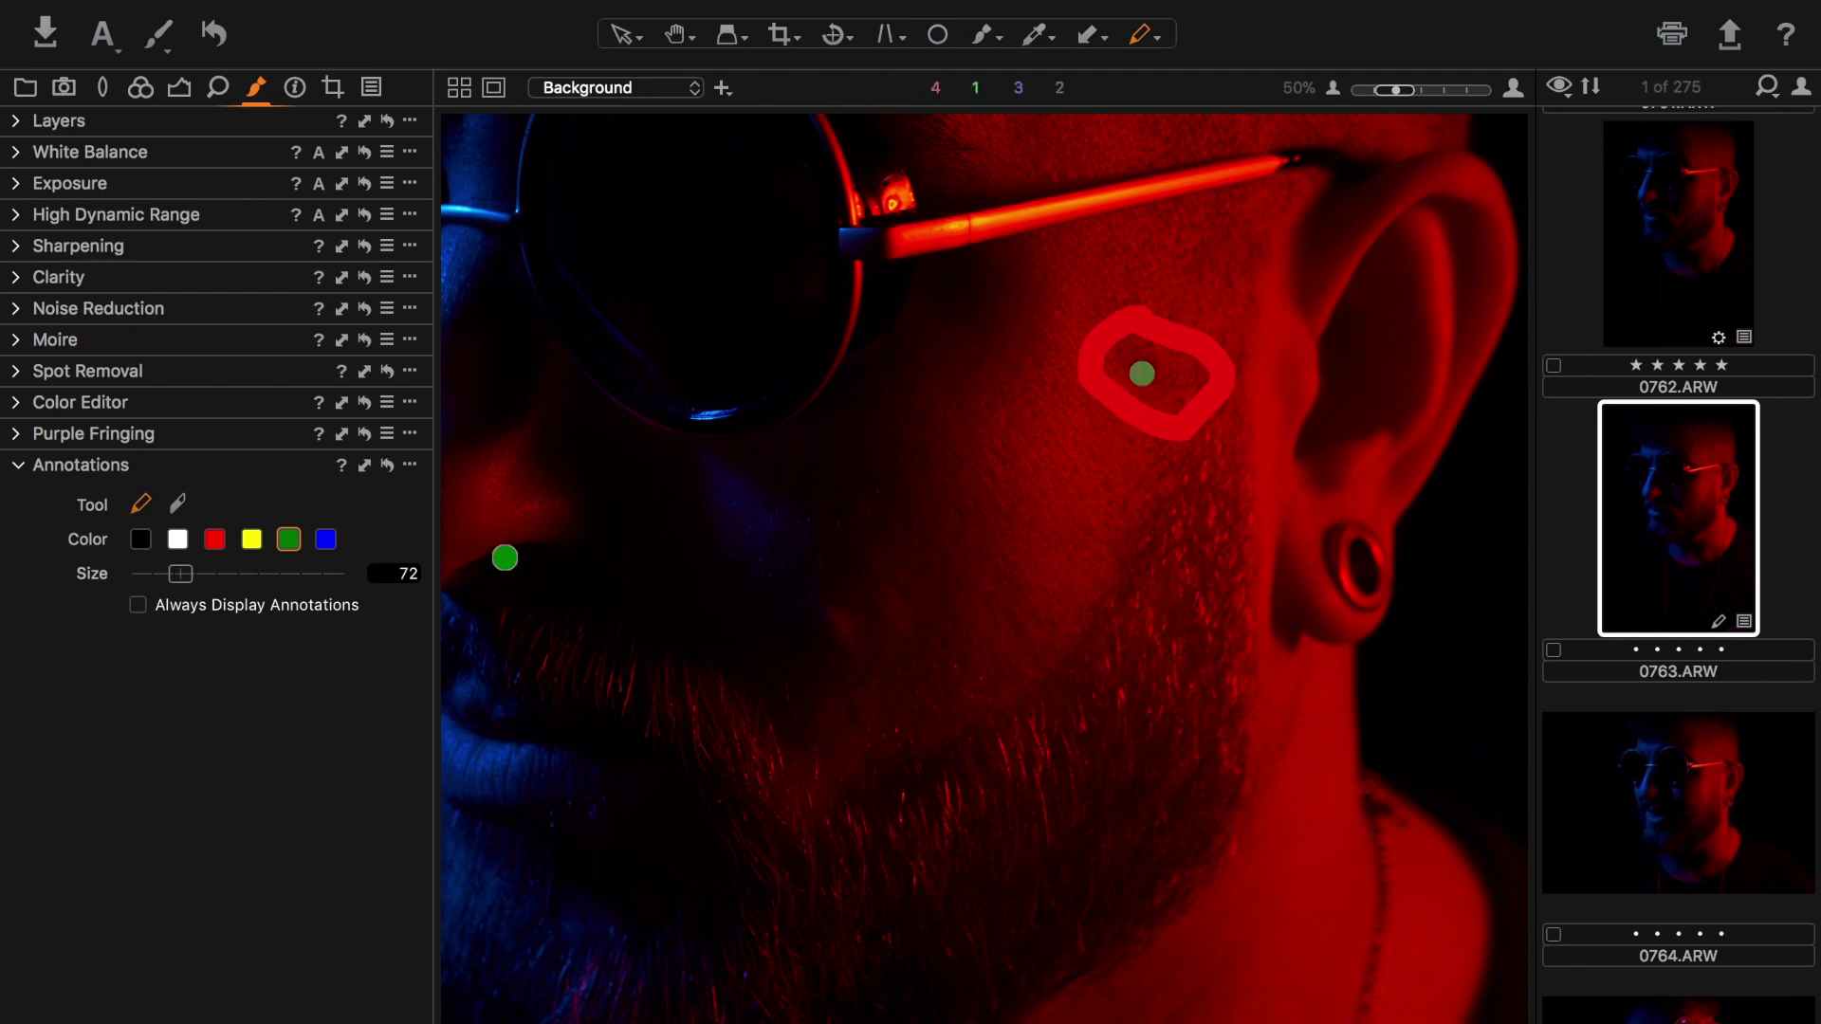
Step: Draw a second red annotation loop on the cheek near the moustache and mark its inside with a blue dot
{"action": "left_click", "coordinate": [215, 538]}
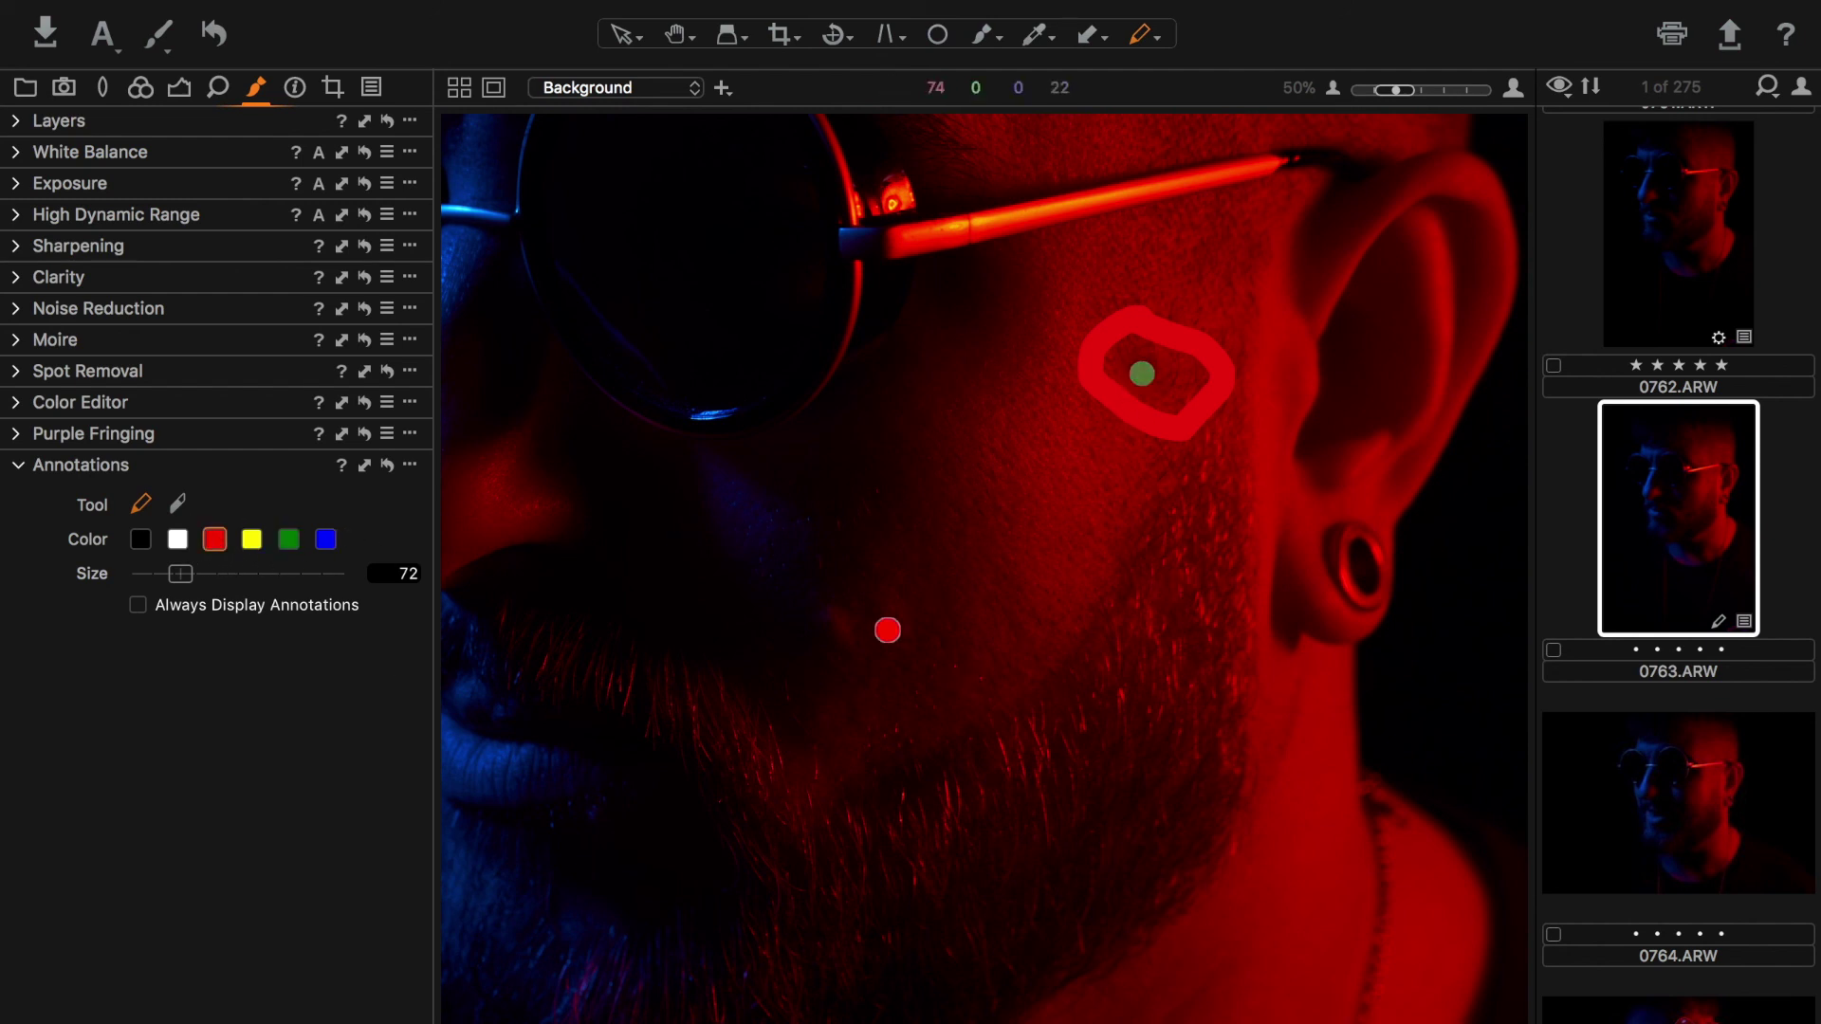
{"action": "mouse_move", "coordinate": [825, 581]}
{"action": "left_mouse_down"}
{"action": "mouse_move", "coordinate": [882, 622]}
{"action": "mouse_move", "coordinate": [795, 594]}
{"action": "left_mouse_up"}
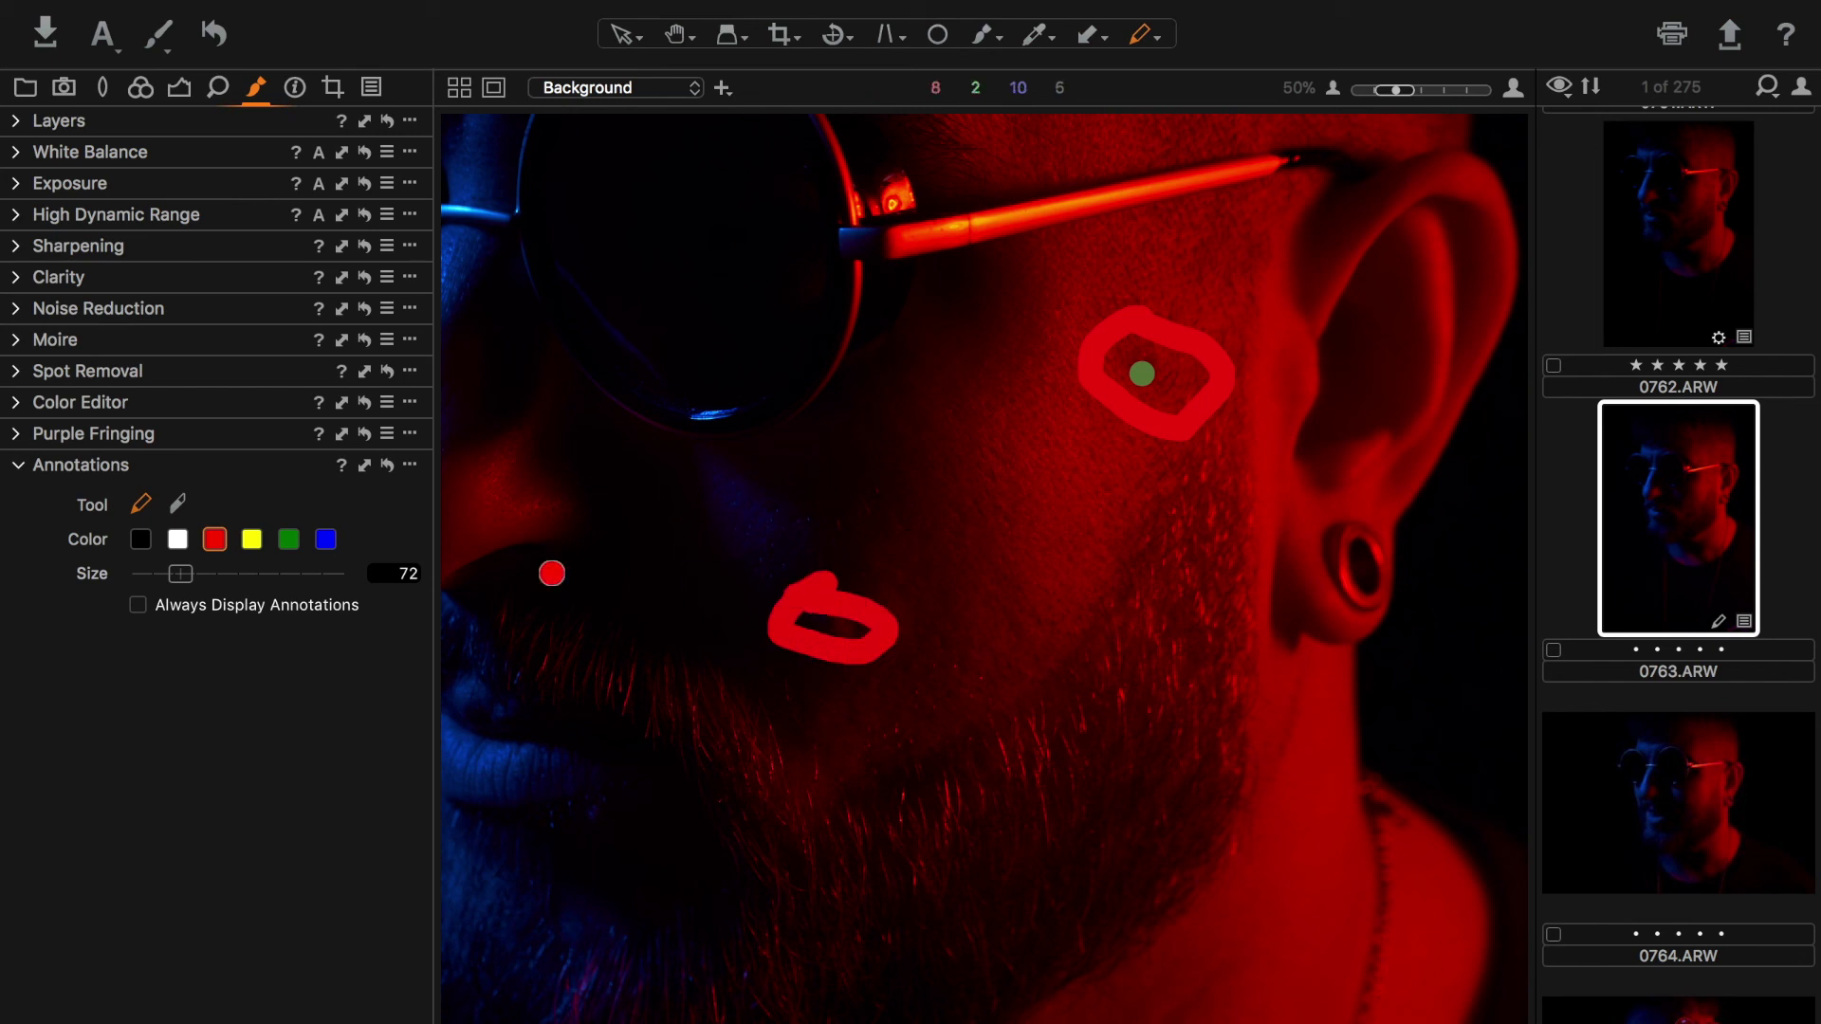
{"action": "left_click", "coordinate": [325, 539]}
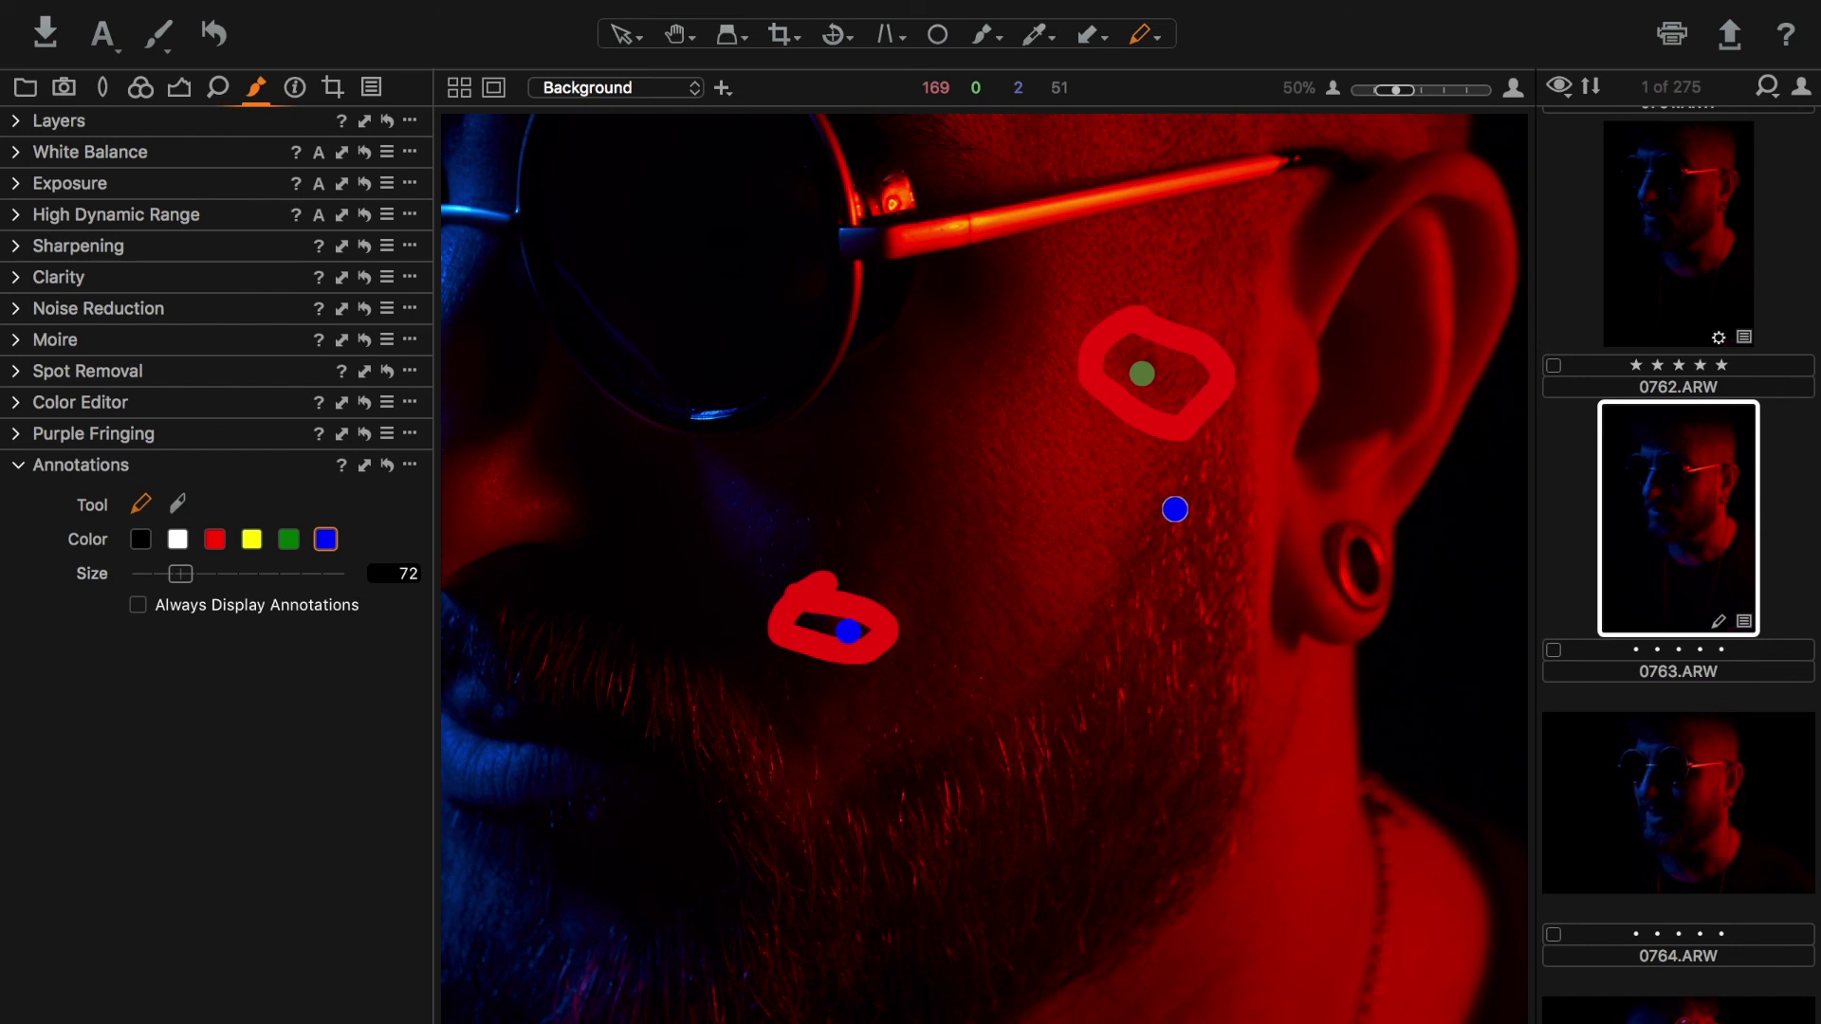
Step: Fit the portrait in the viewer and undo all annotations drawn on it
{"action": "key", "text": "super+0"}
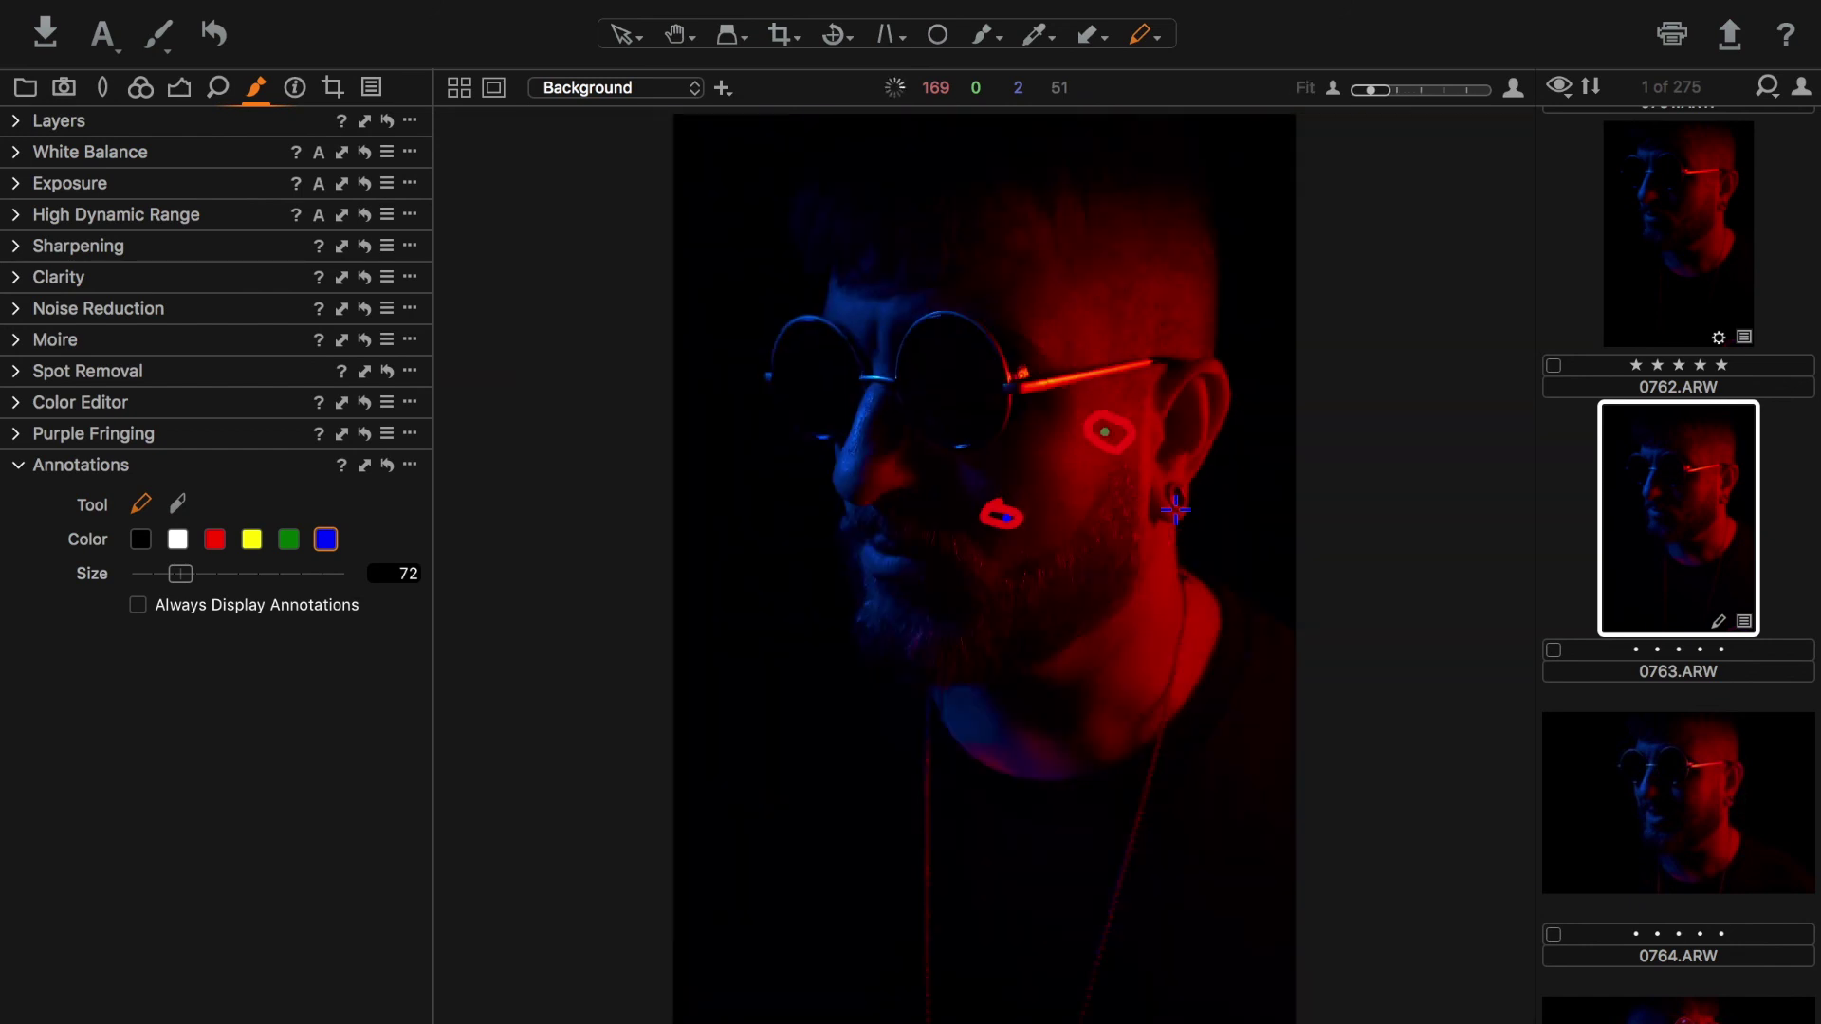
{"action": "key", "text": "super+z"}
{"action": "key", "text": "super+z"}
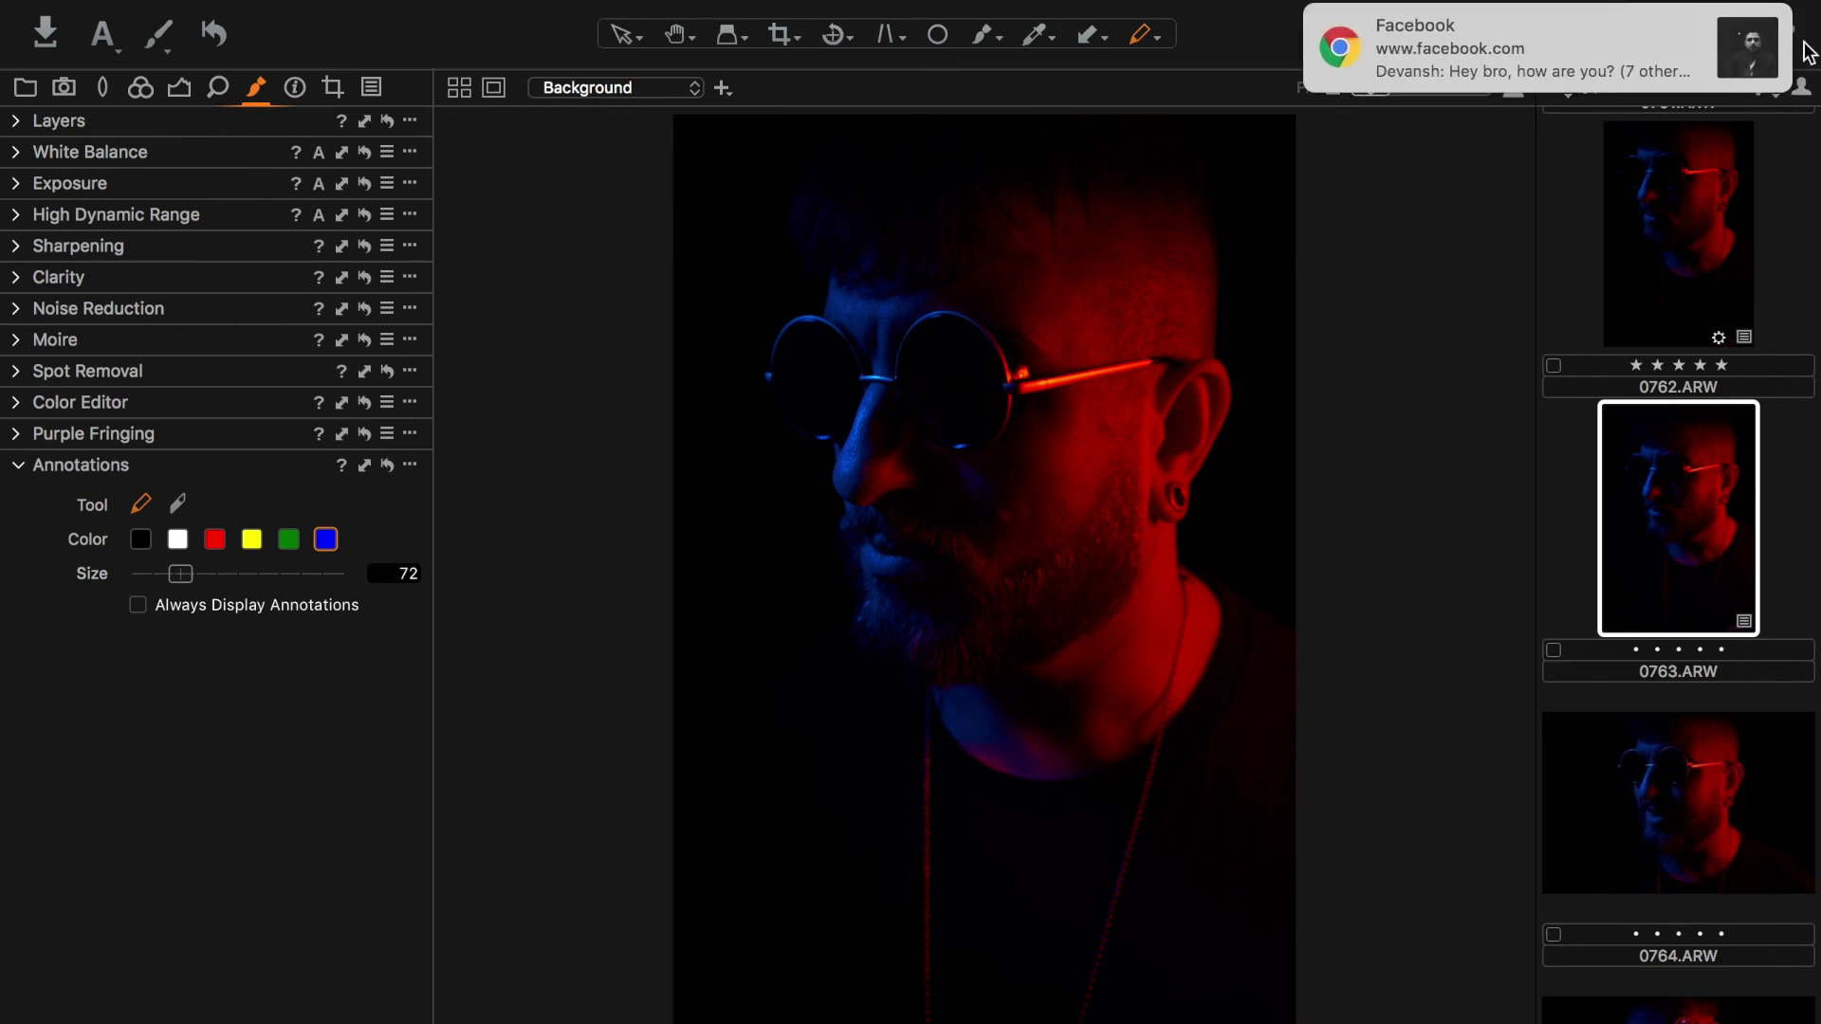
Step: Dismiss the incoming Facebook message notifications
{"action": "left_click", "coordinate": [1743, 28]}
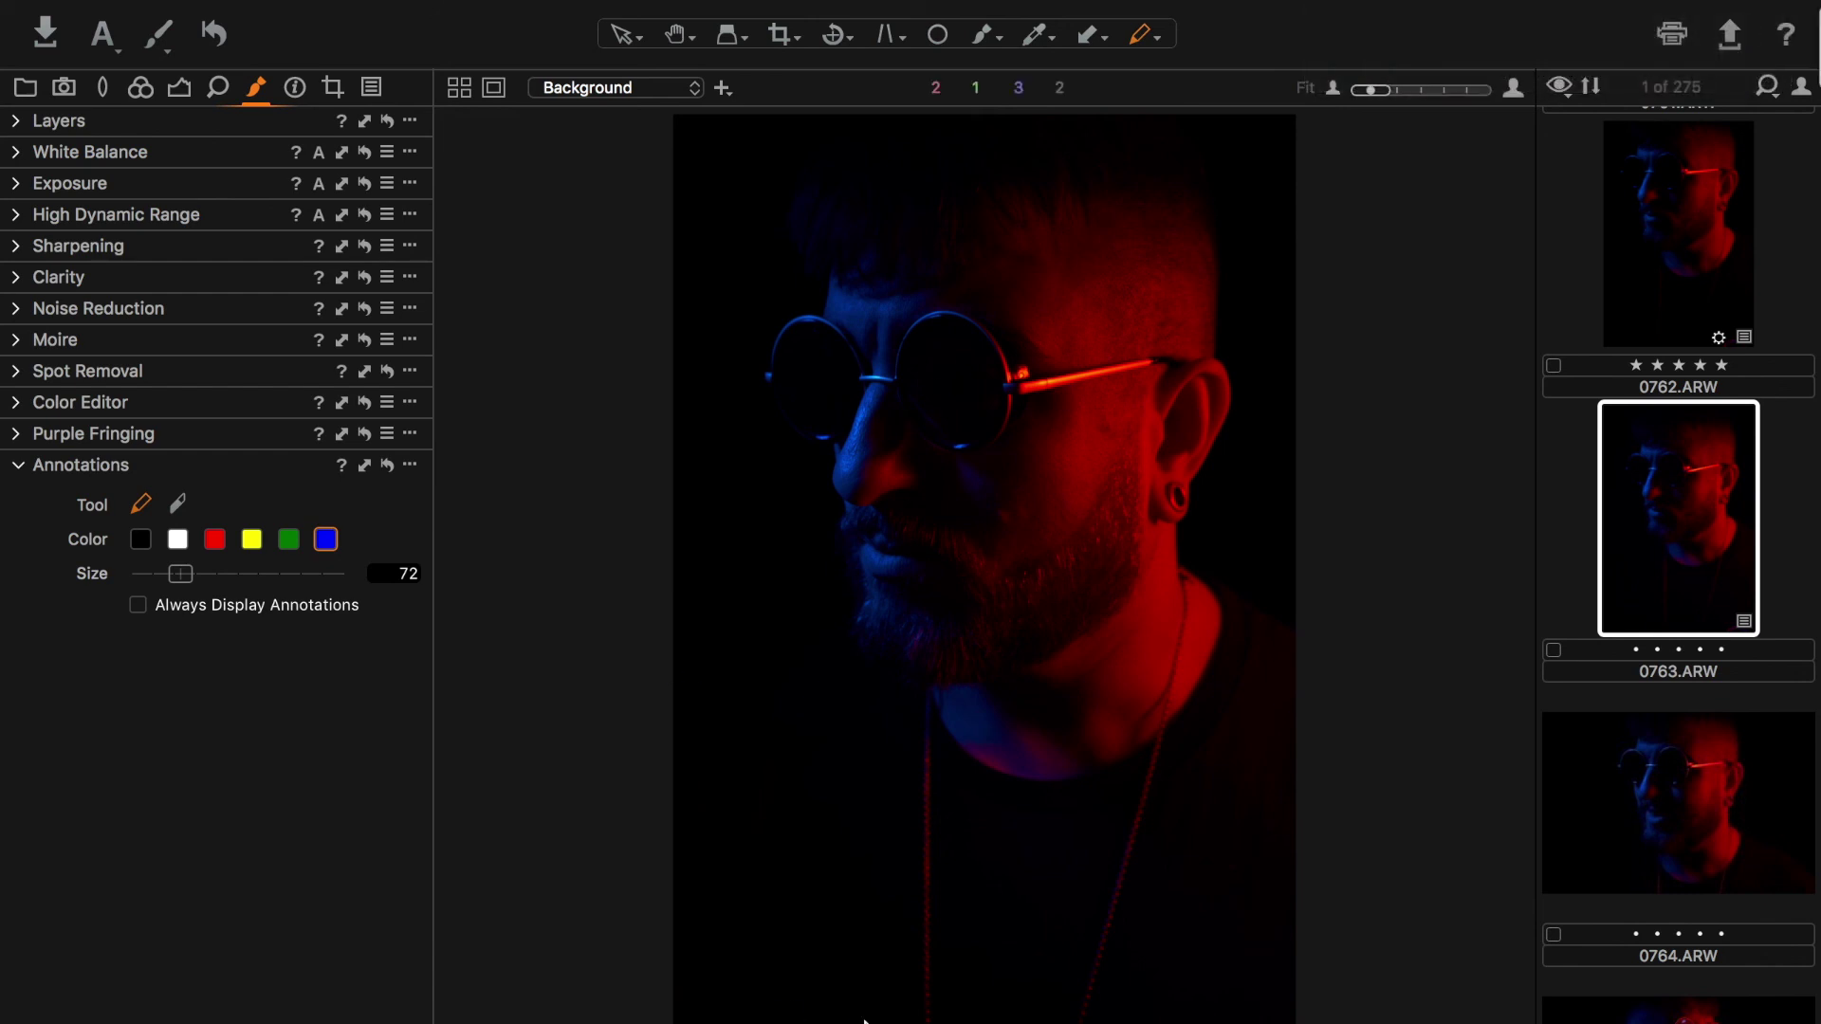
{"action": "left_click", "coordinate": [1743, 26]}
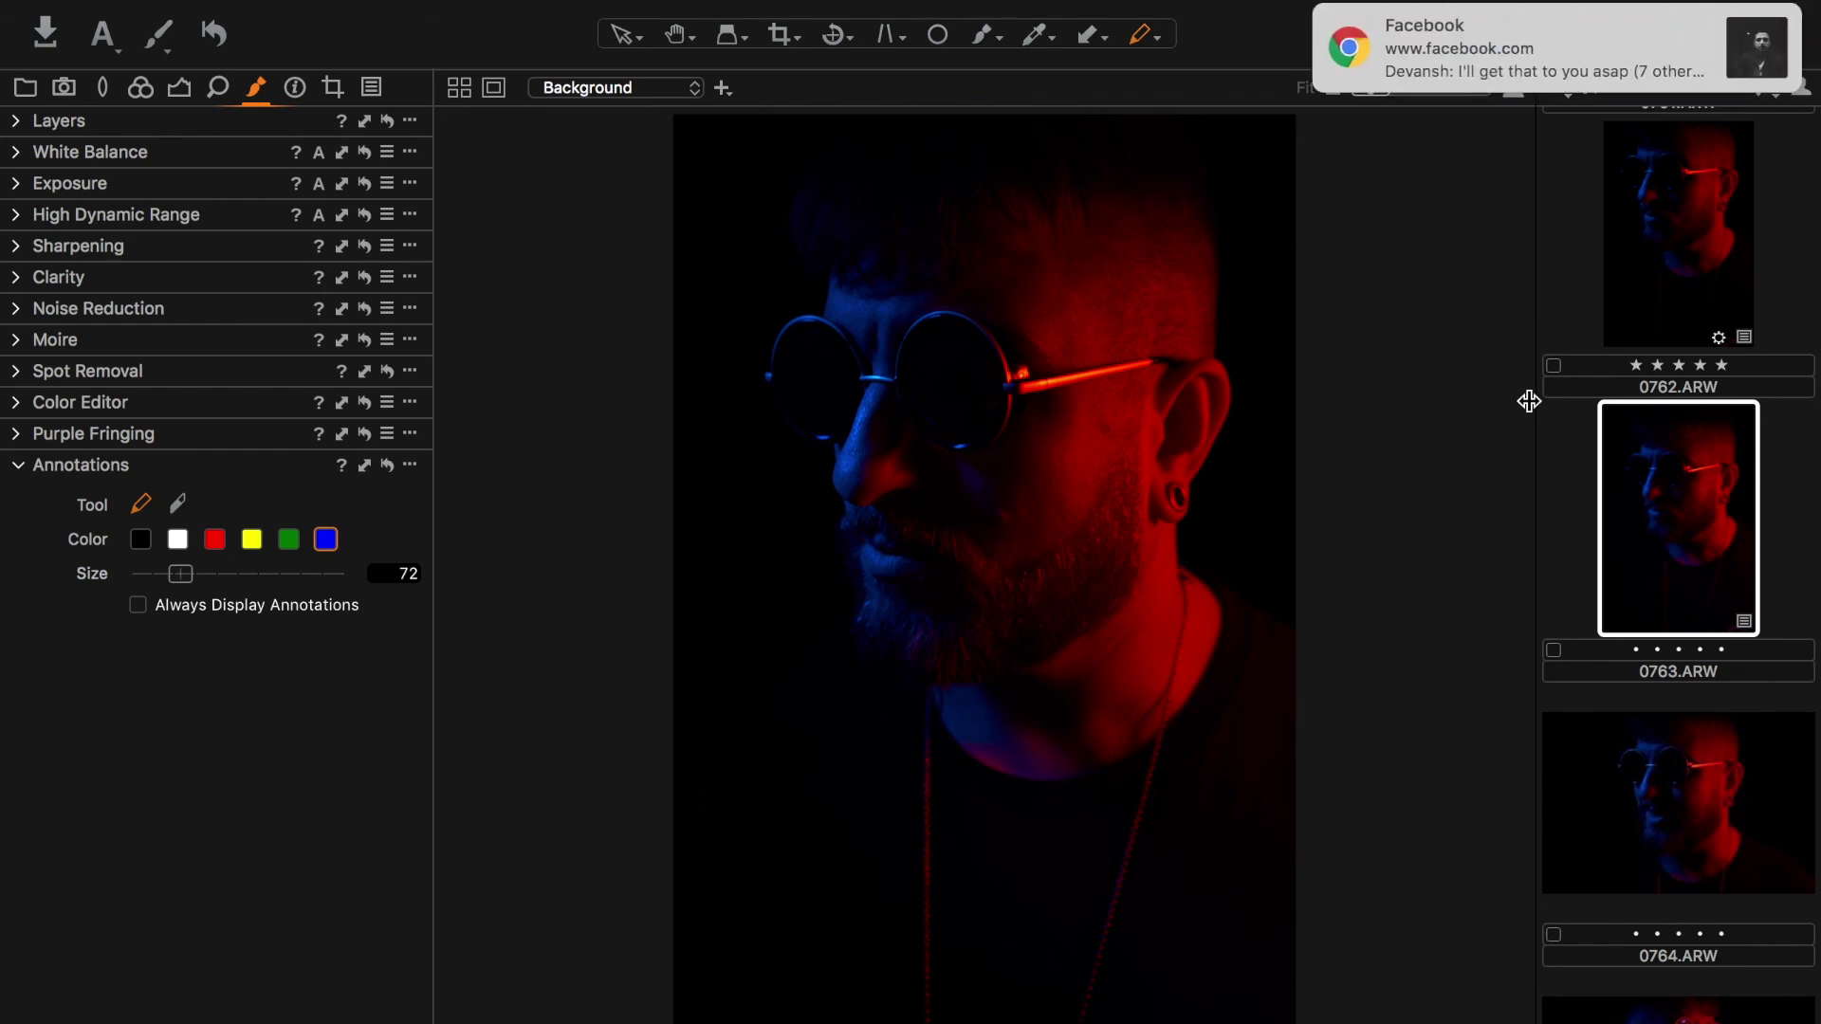
{"action": "left_click", "coordinate": [1751, 10]}
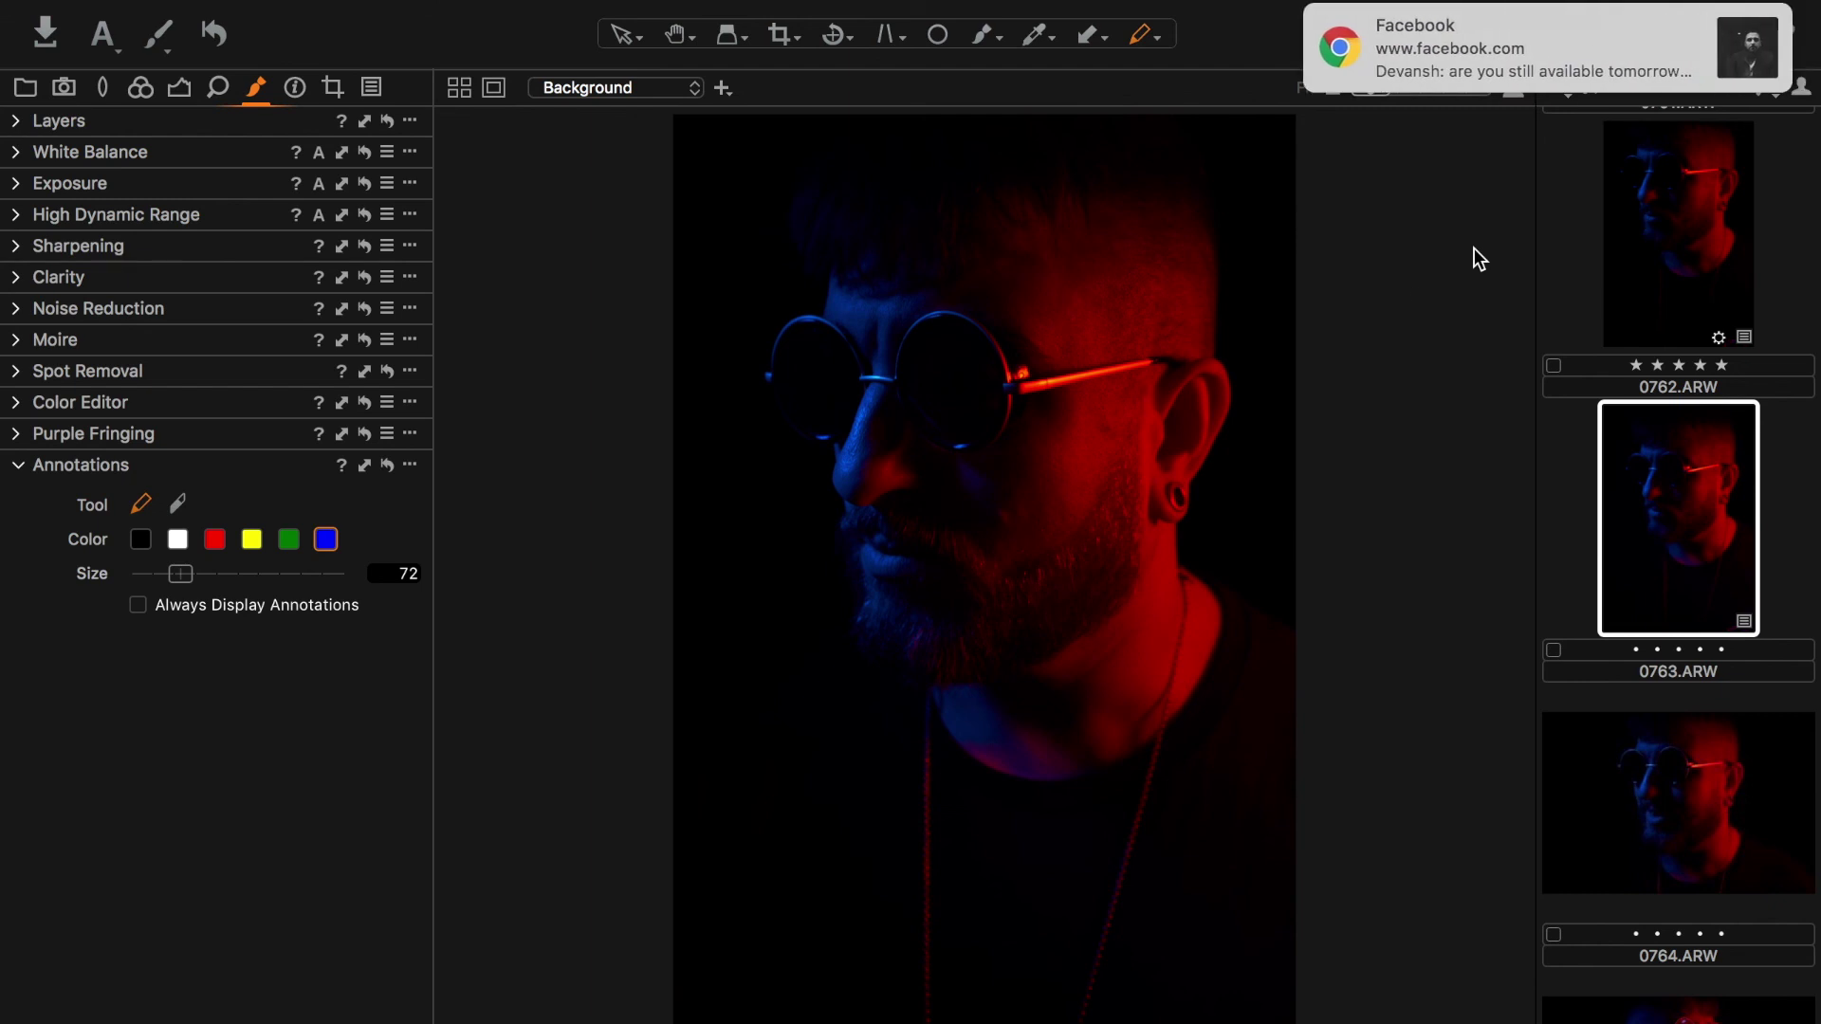
{"action": "left_click", "coordinate": [1741, 32]}
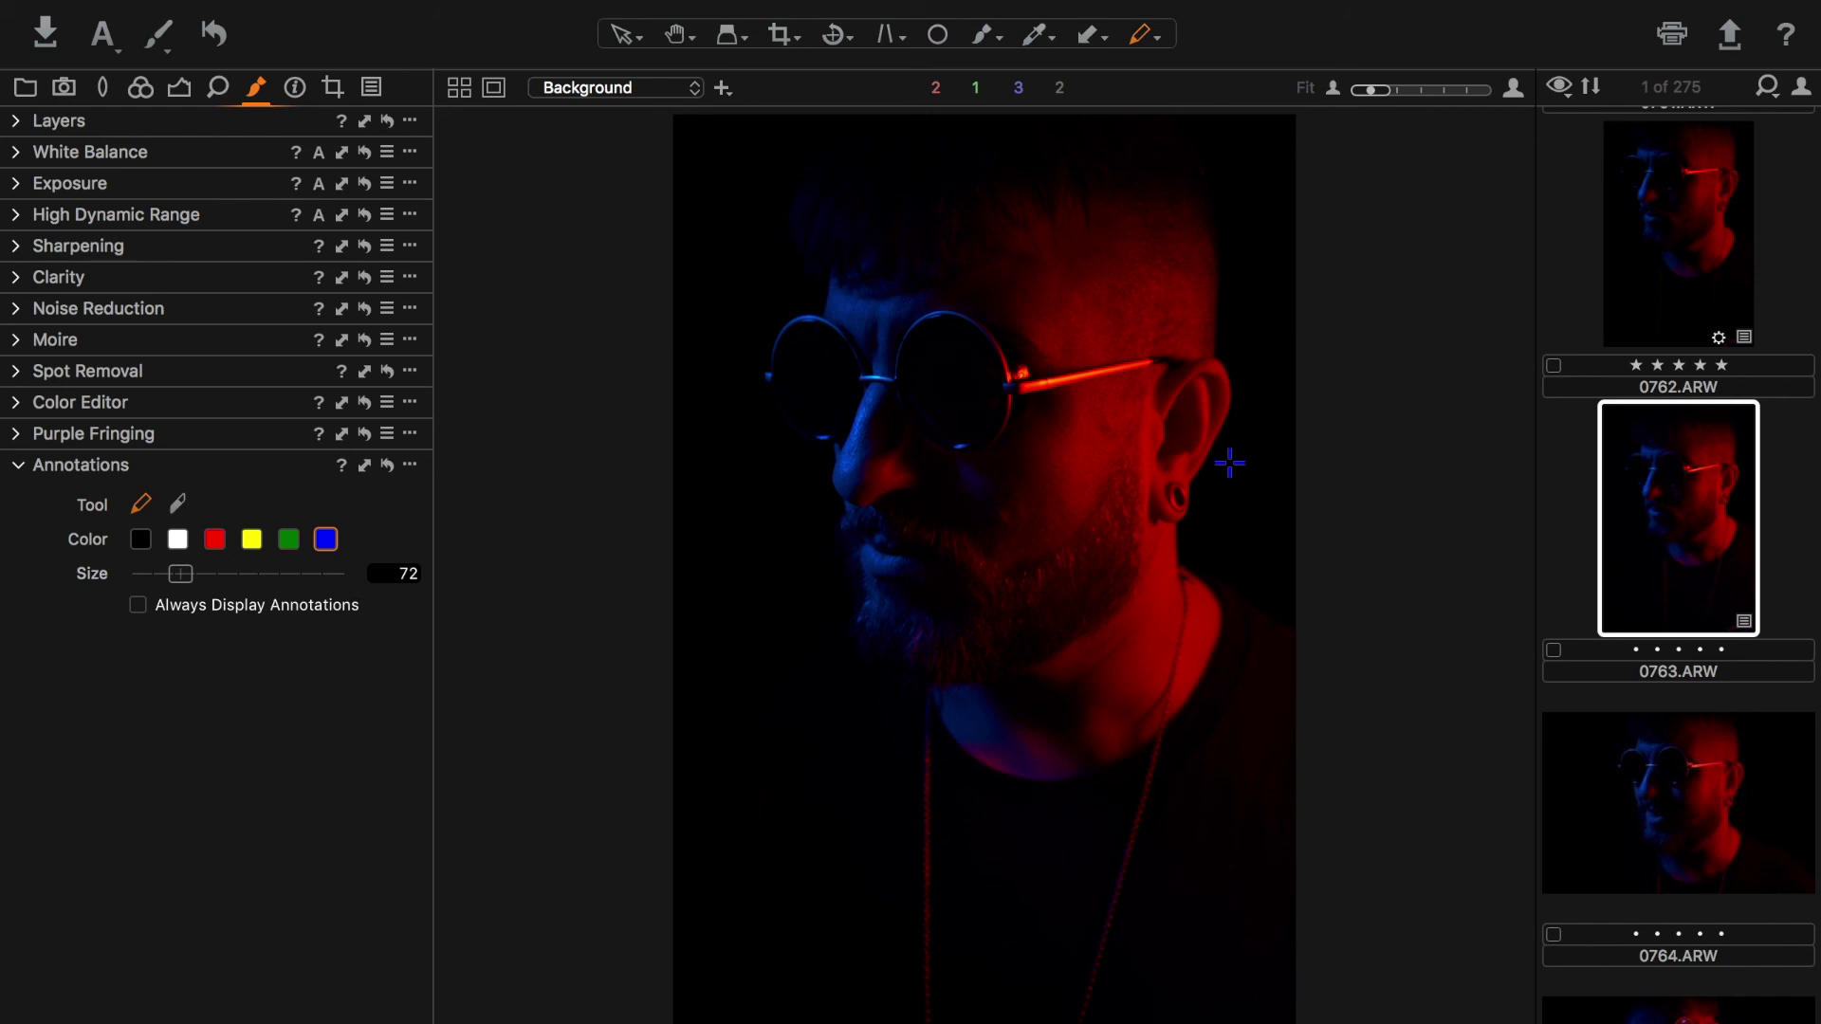
{"action": "scroll", "coordinate": [1589, 480], "scroll_direction": "down", "scroll_amount": 15}
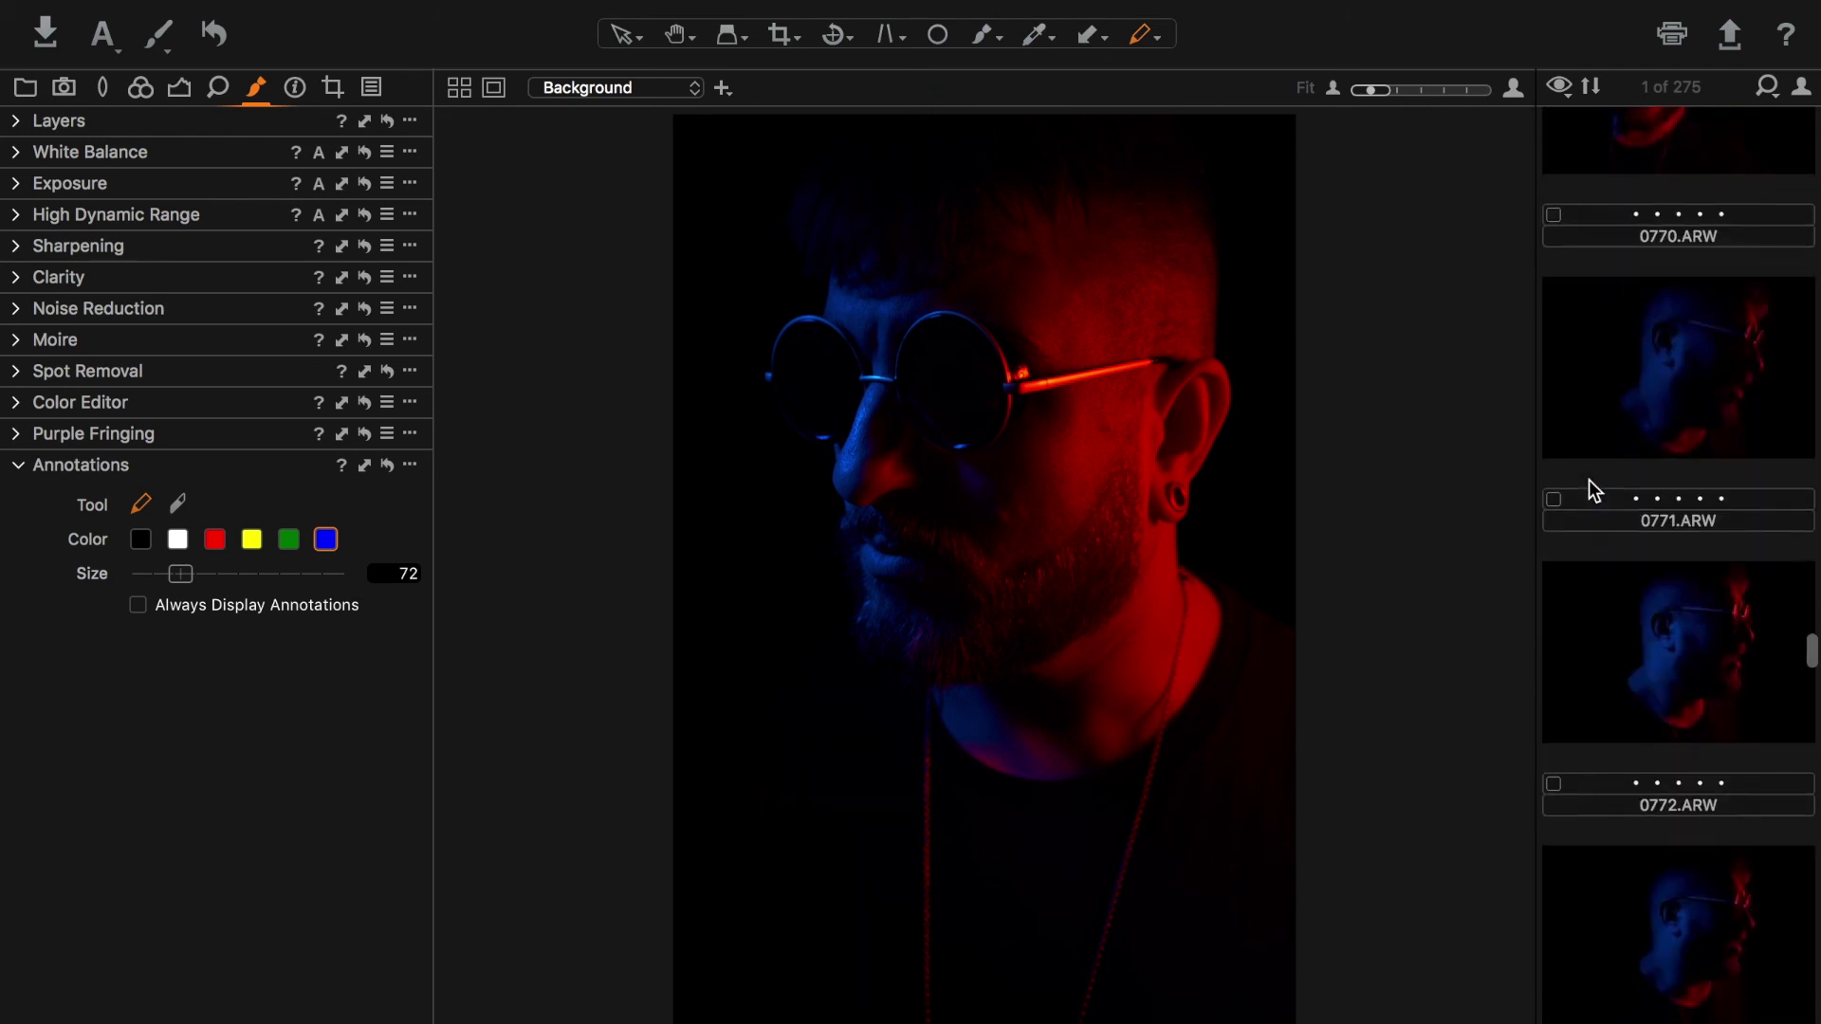
{"action": "scroll", "coordinate": [1589, 480], "scroll_direction": "up", "scroll_amount": 20}
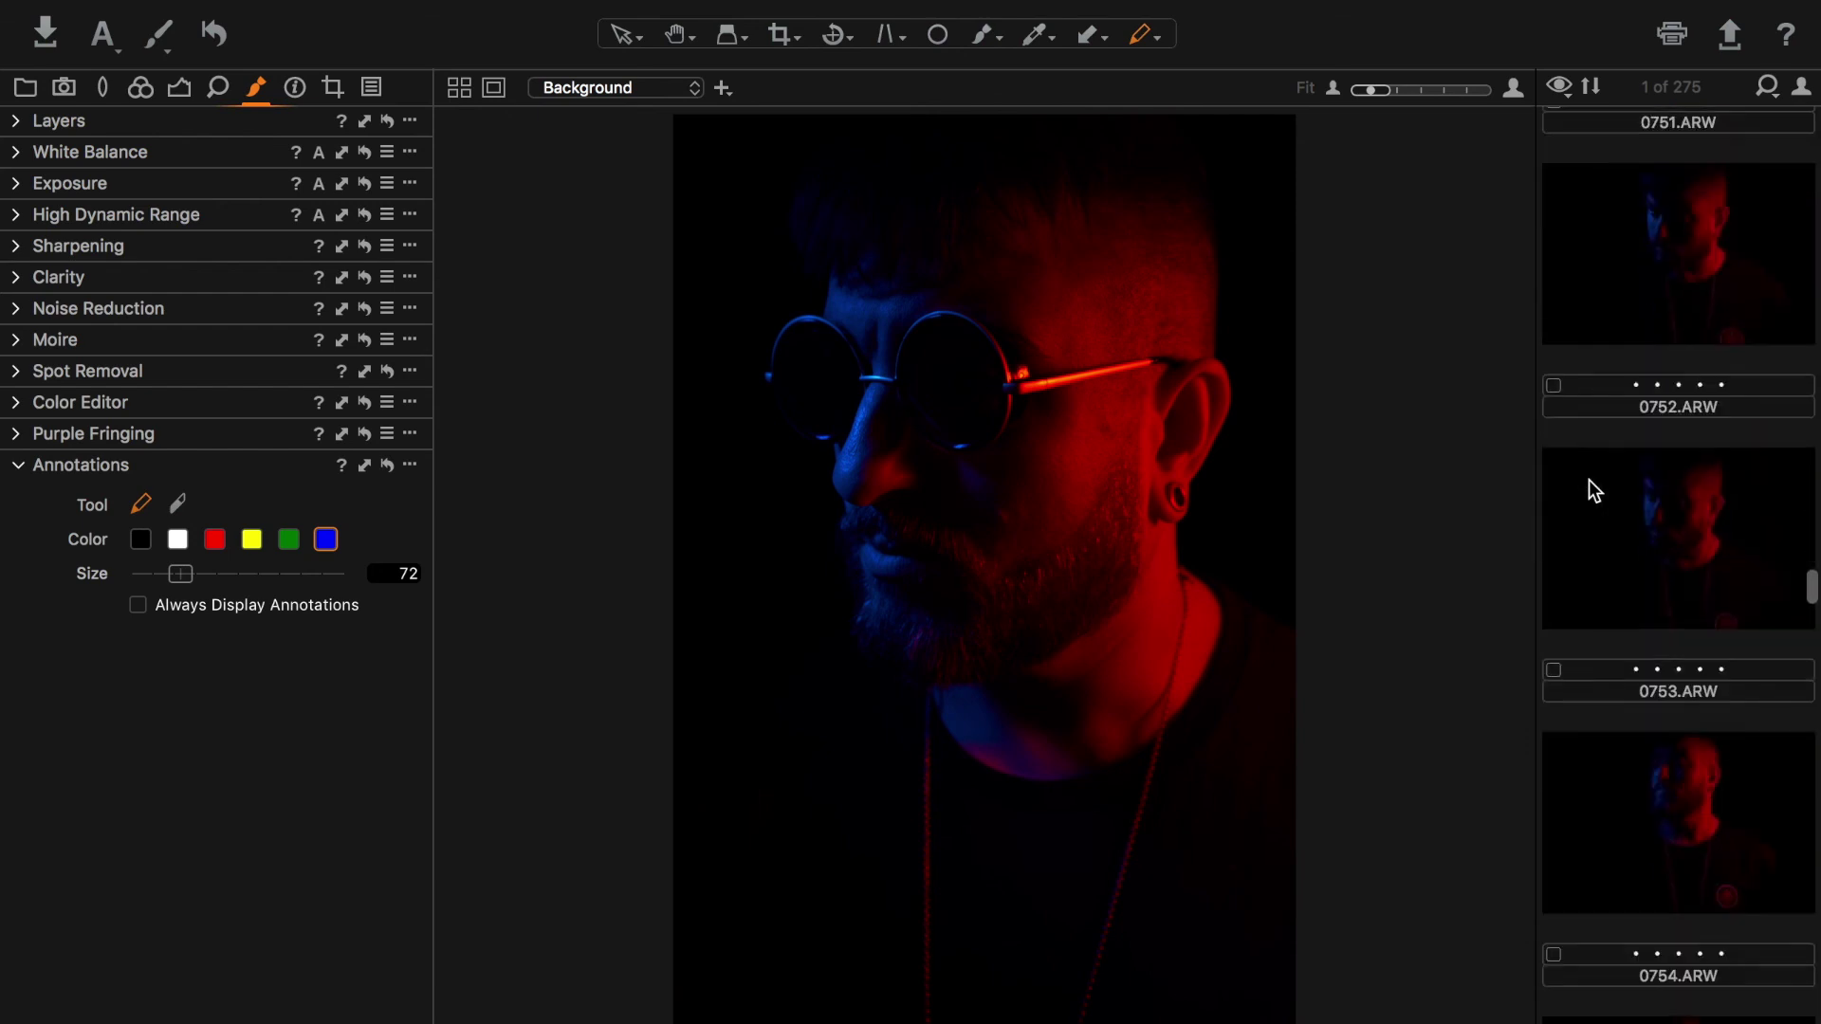
{"action": "scroll", "coordinate": [1590, 480], "scroll_direction": "down", "scroll_amount": 3}
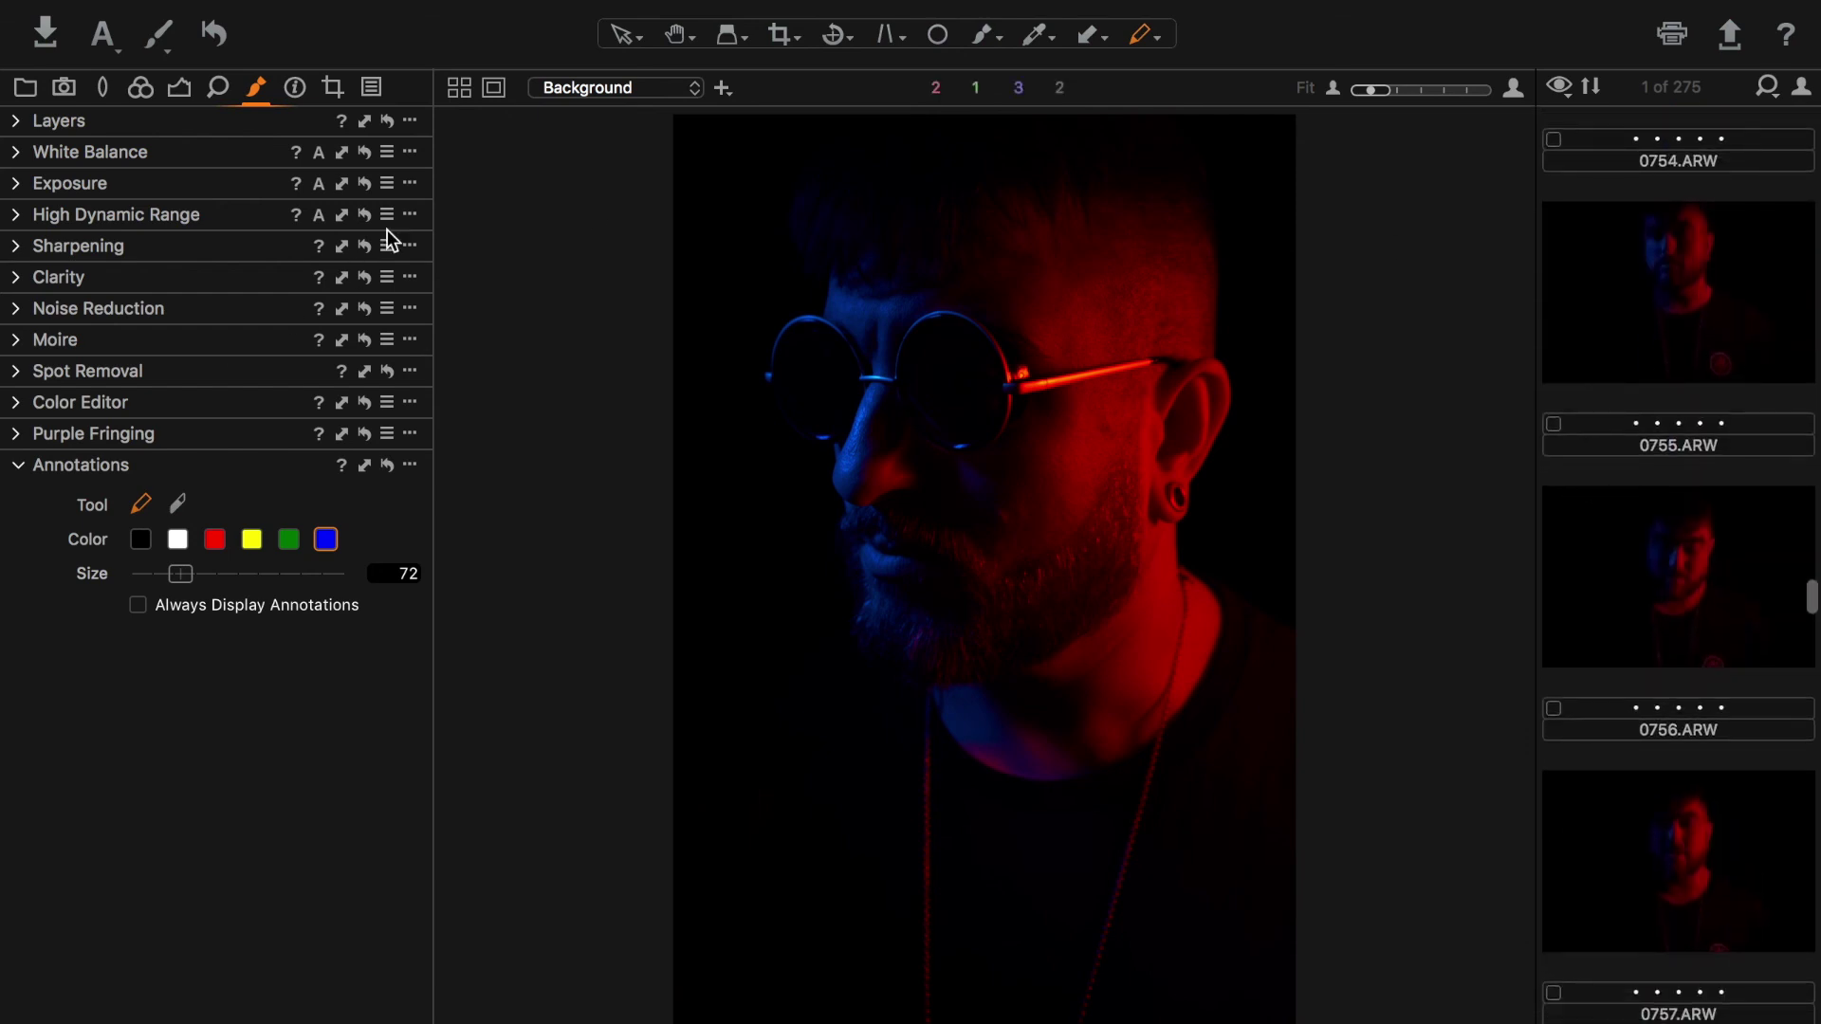
Step: Examine the user and built-in categories of the Styles and Presets tool and return to the local adjustments tools
{"action": "left_click", "coordinate": [295, 87]}
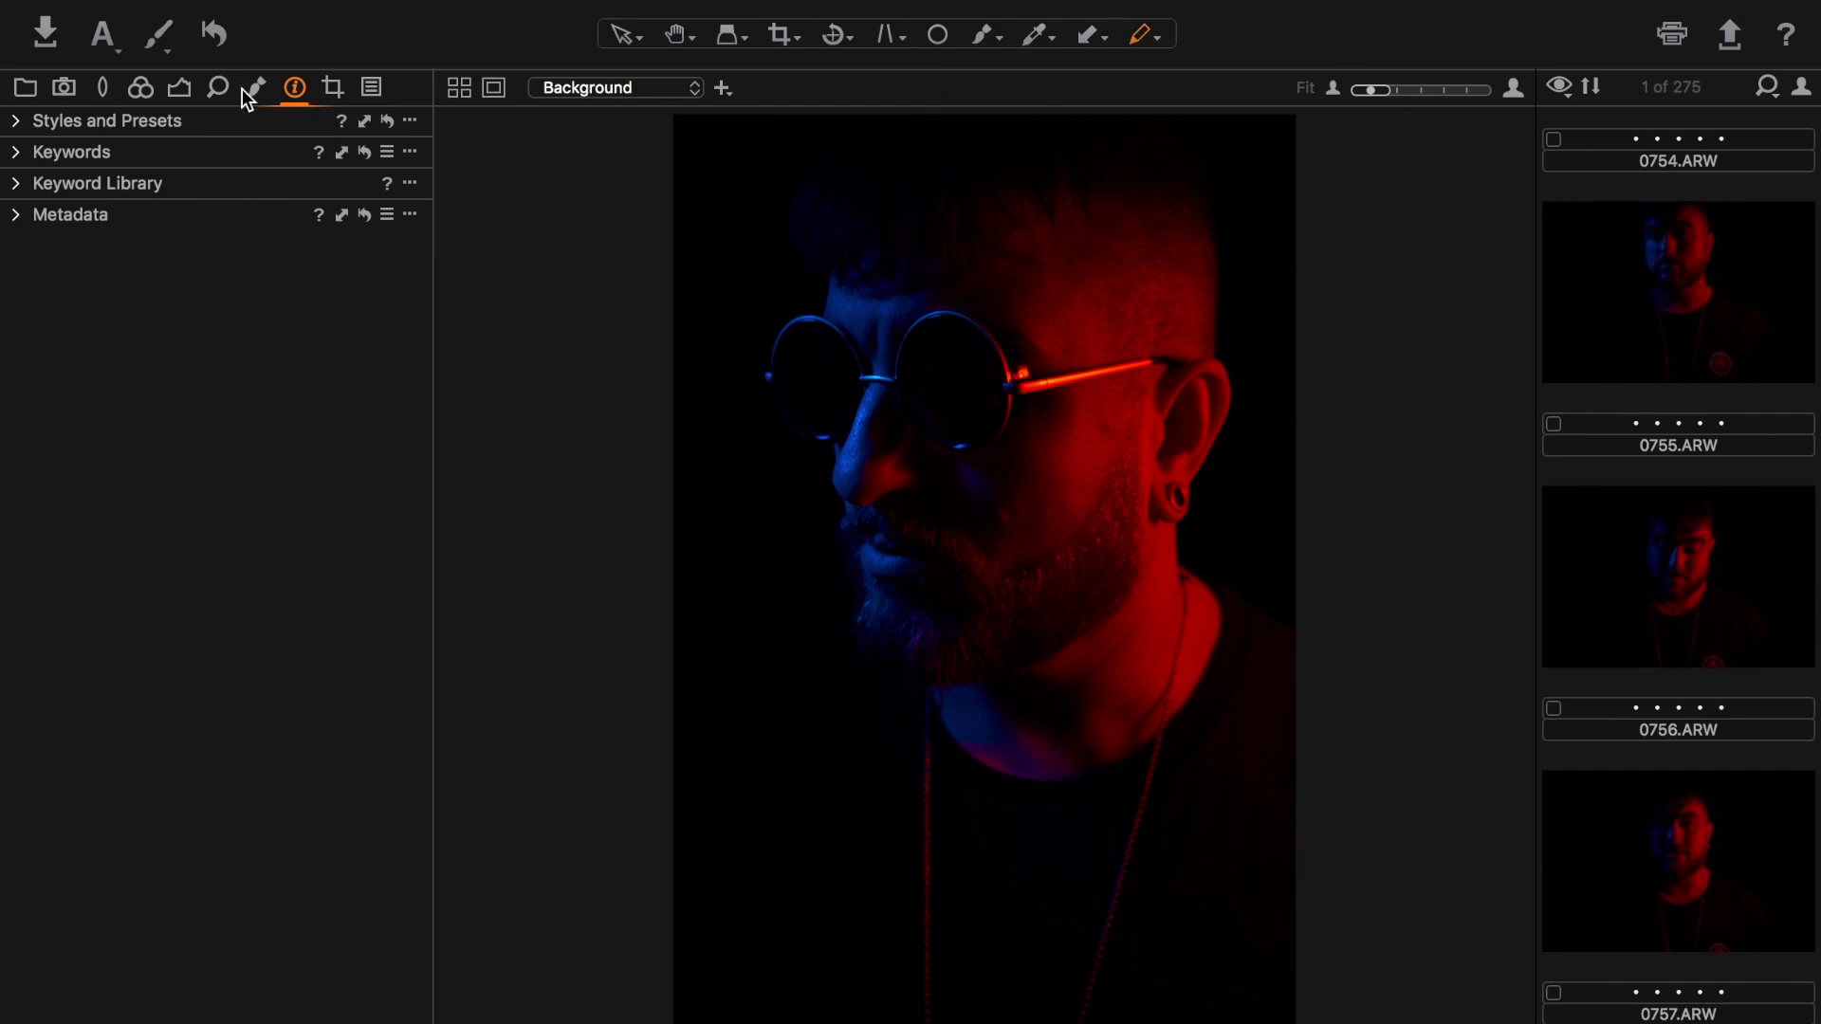
{"action": "left_click", "coordinate": [28, 115]}
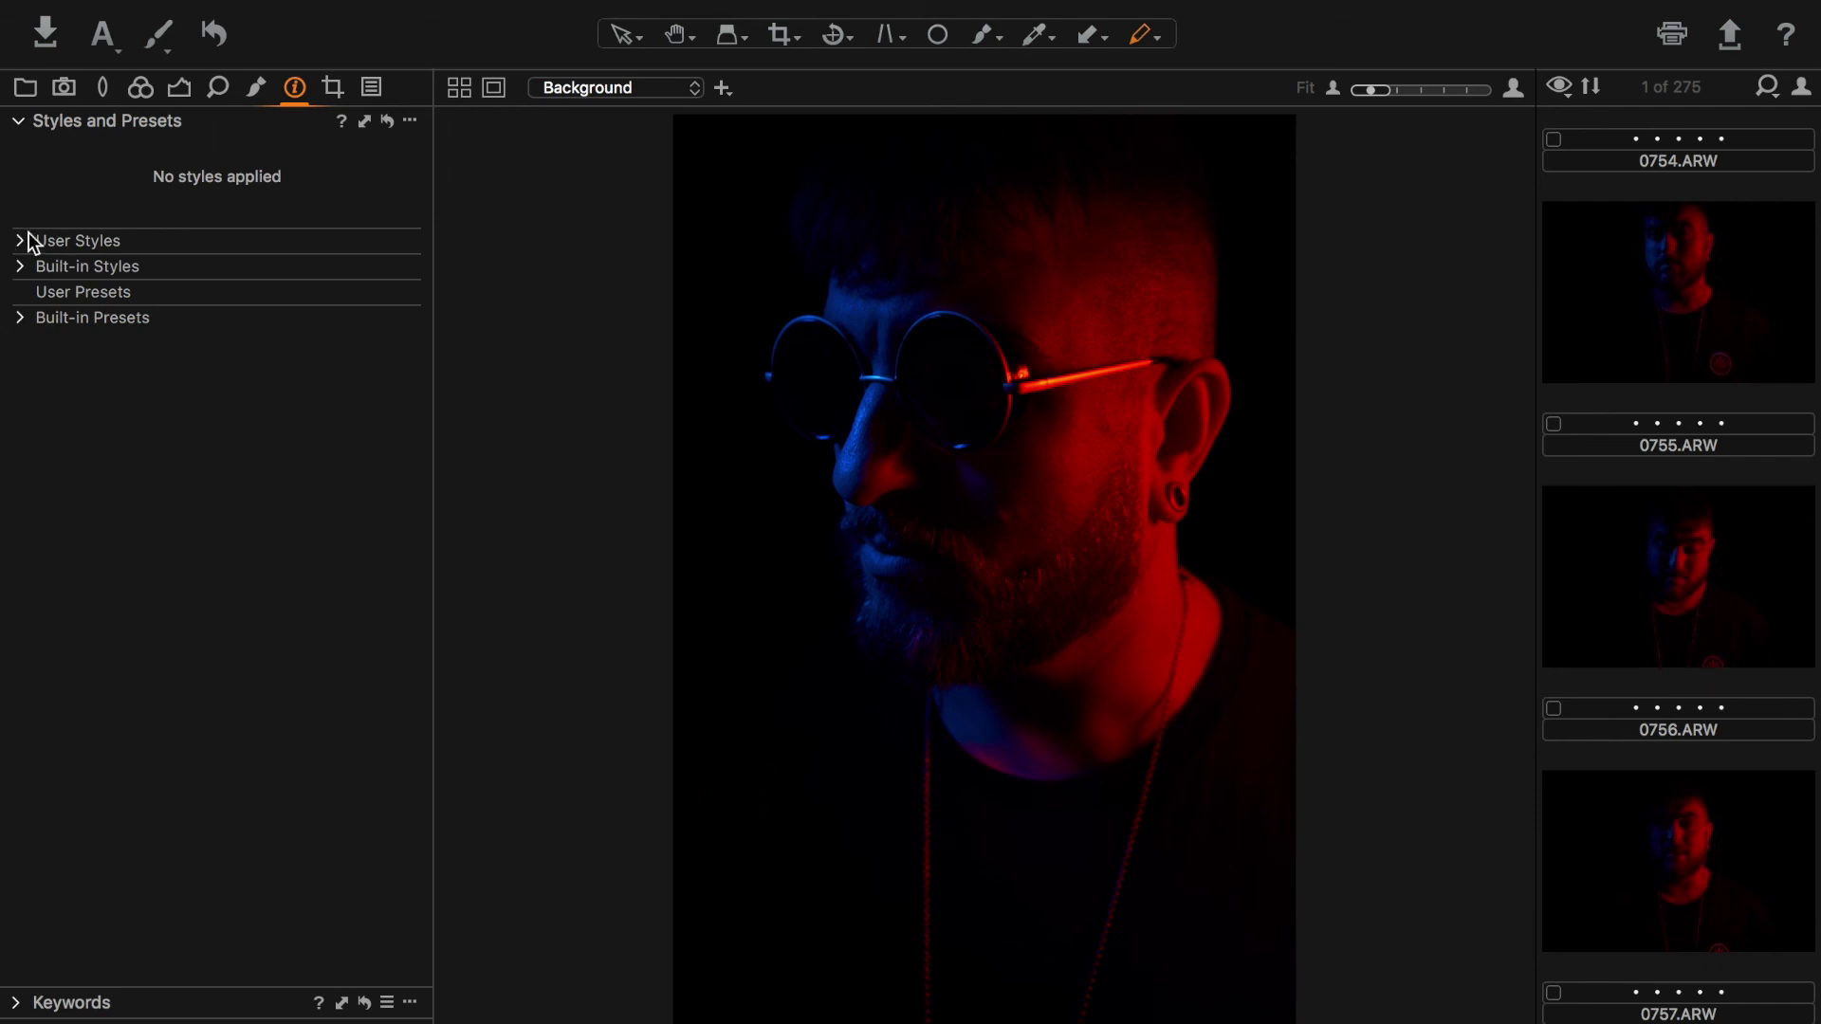
{"action": "left_click", "coordinate": [22, 267]}
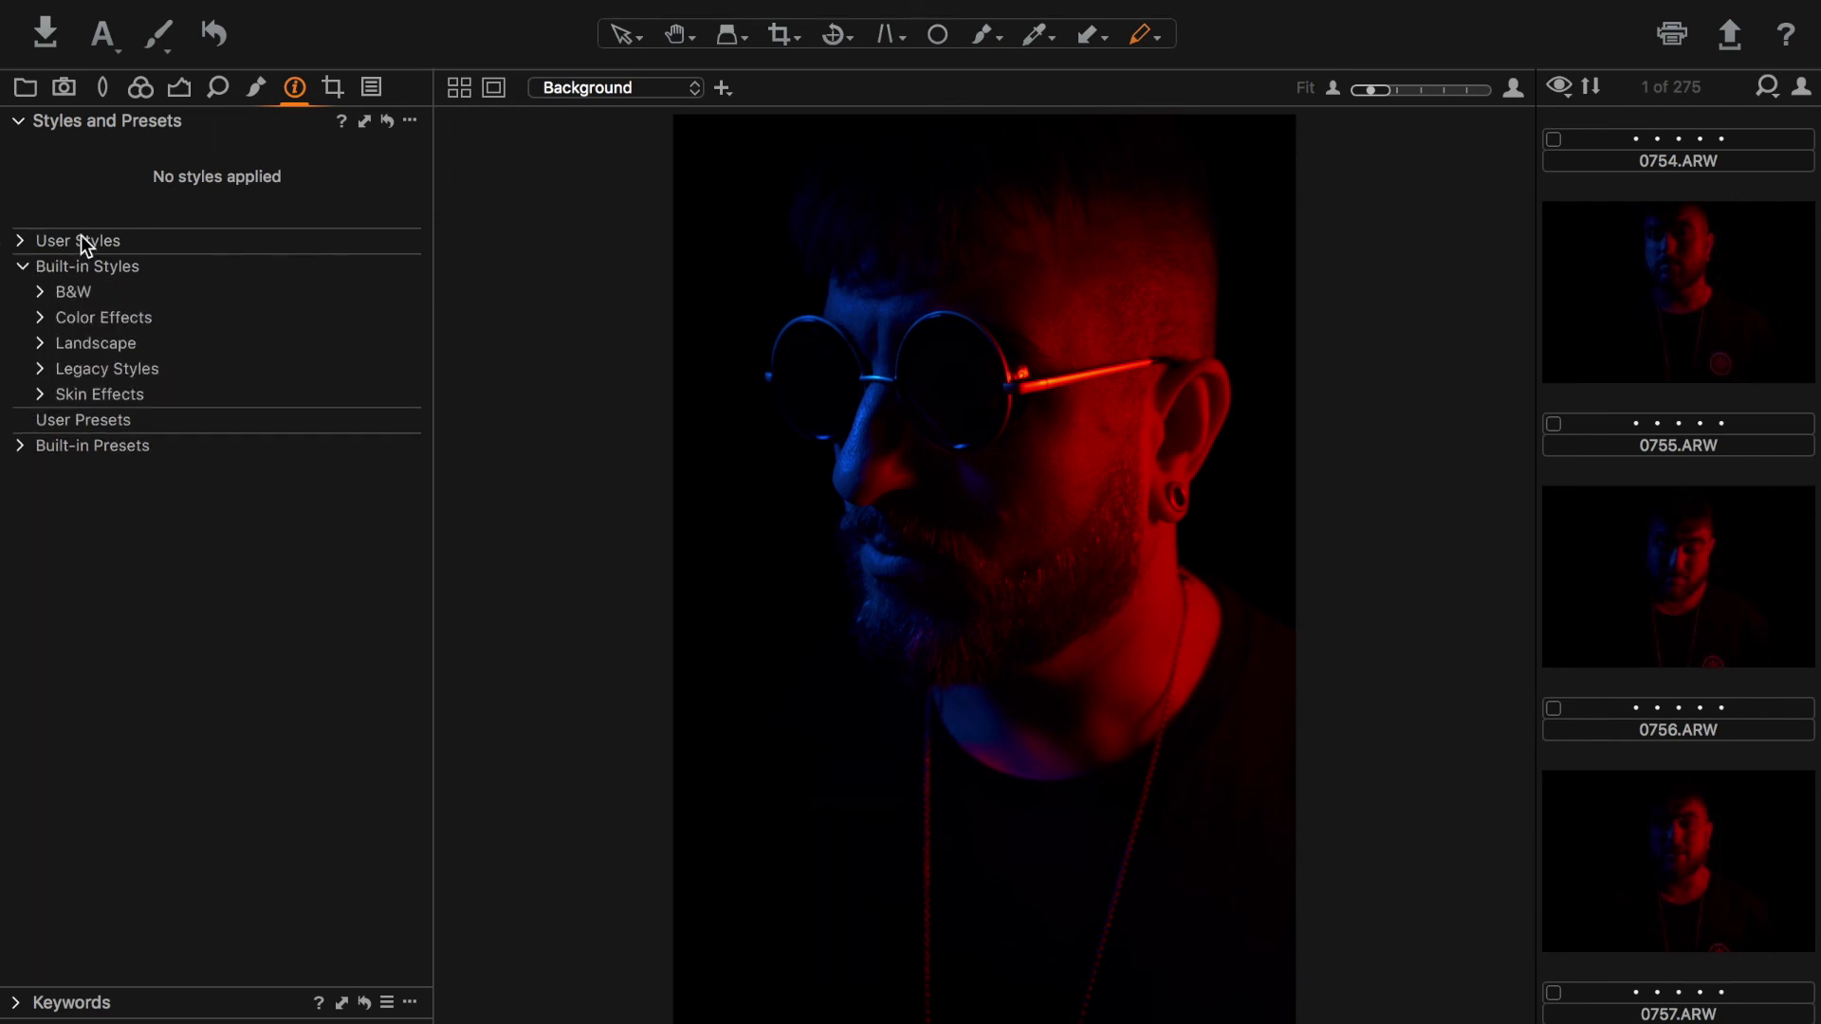
{"action": "left_click", "coordinate": [21, 241]}
{"action": "left_click", "coordinate": [20, 241]}
{"action": "left_click", "coordinate": [20, 447]}
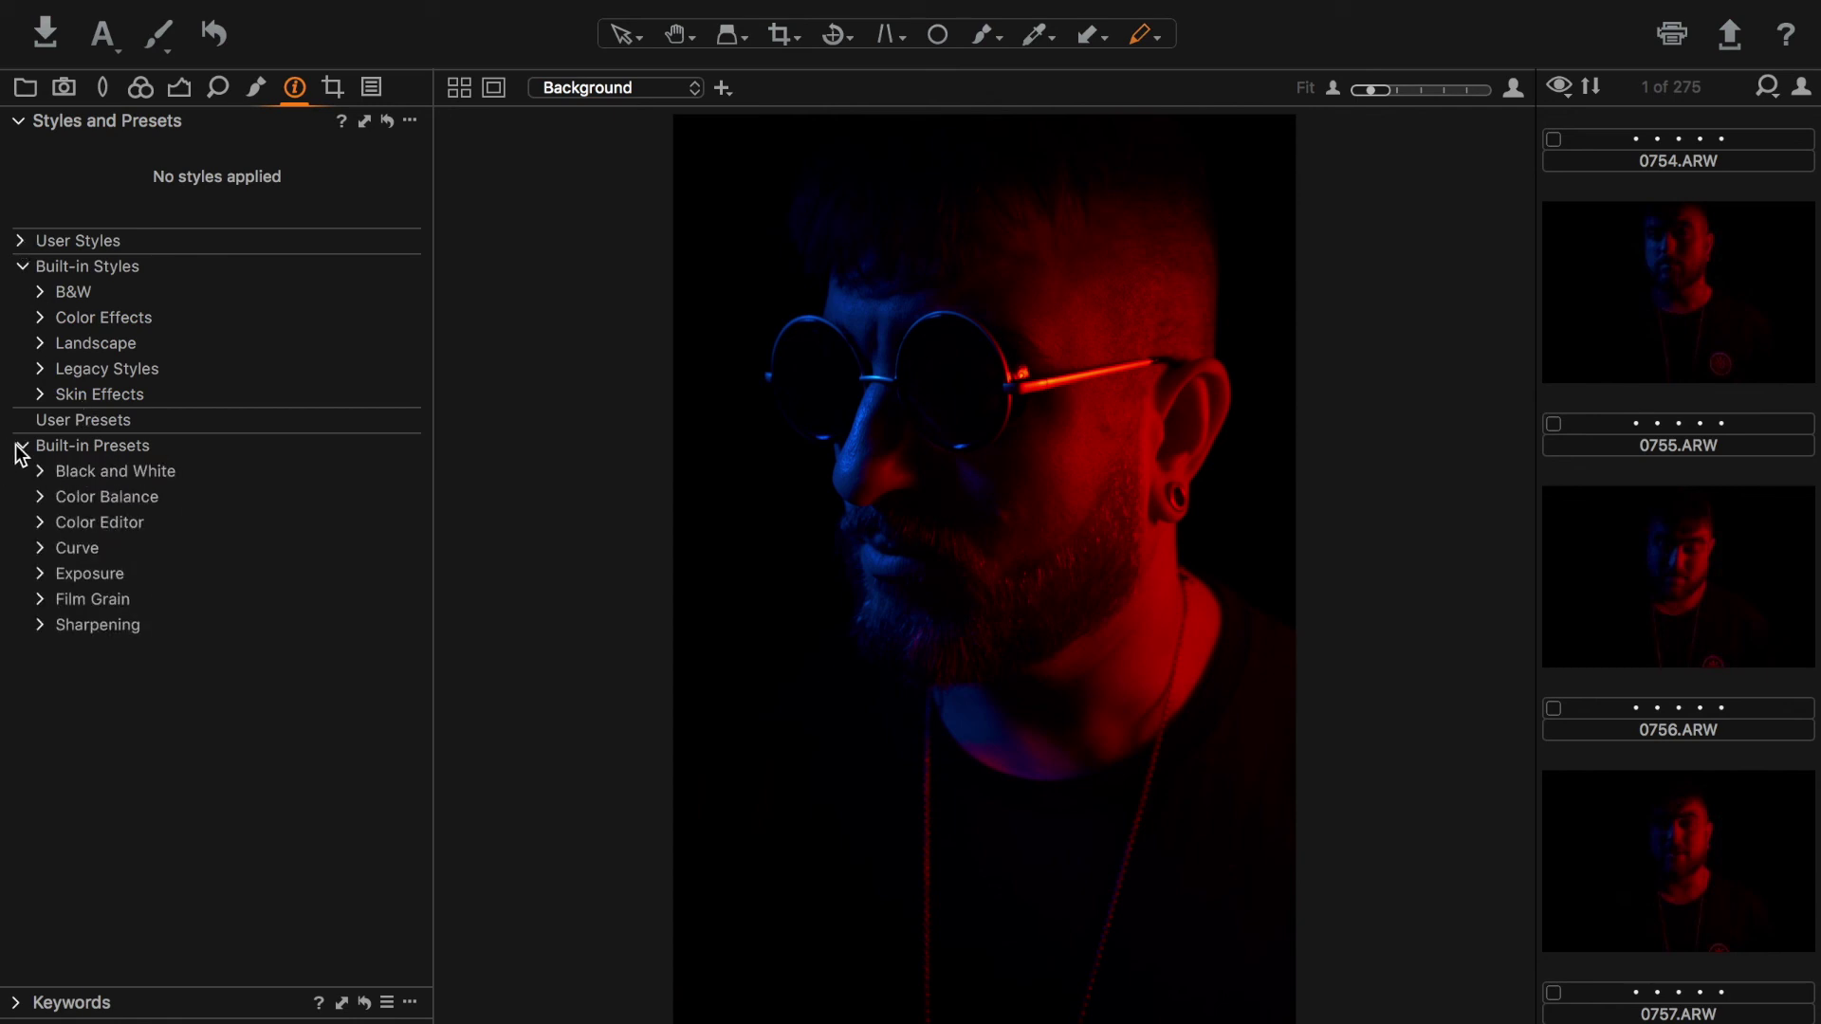
{"action": "left_click", "coordinate": [19, 448]}
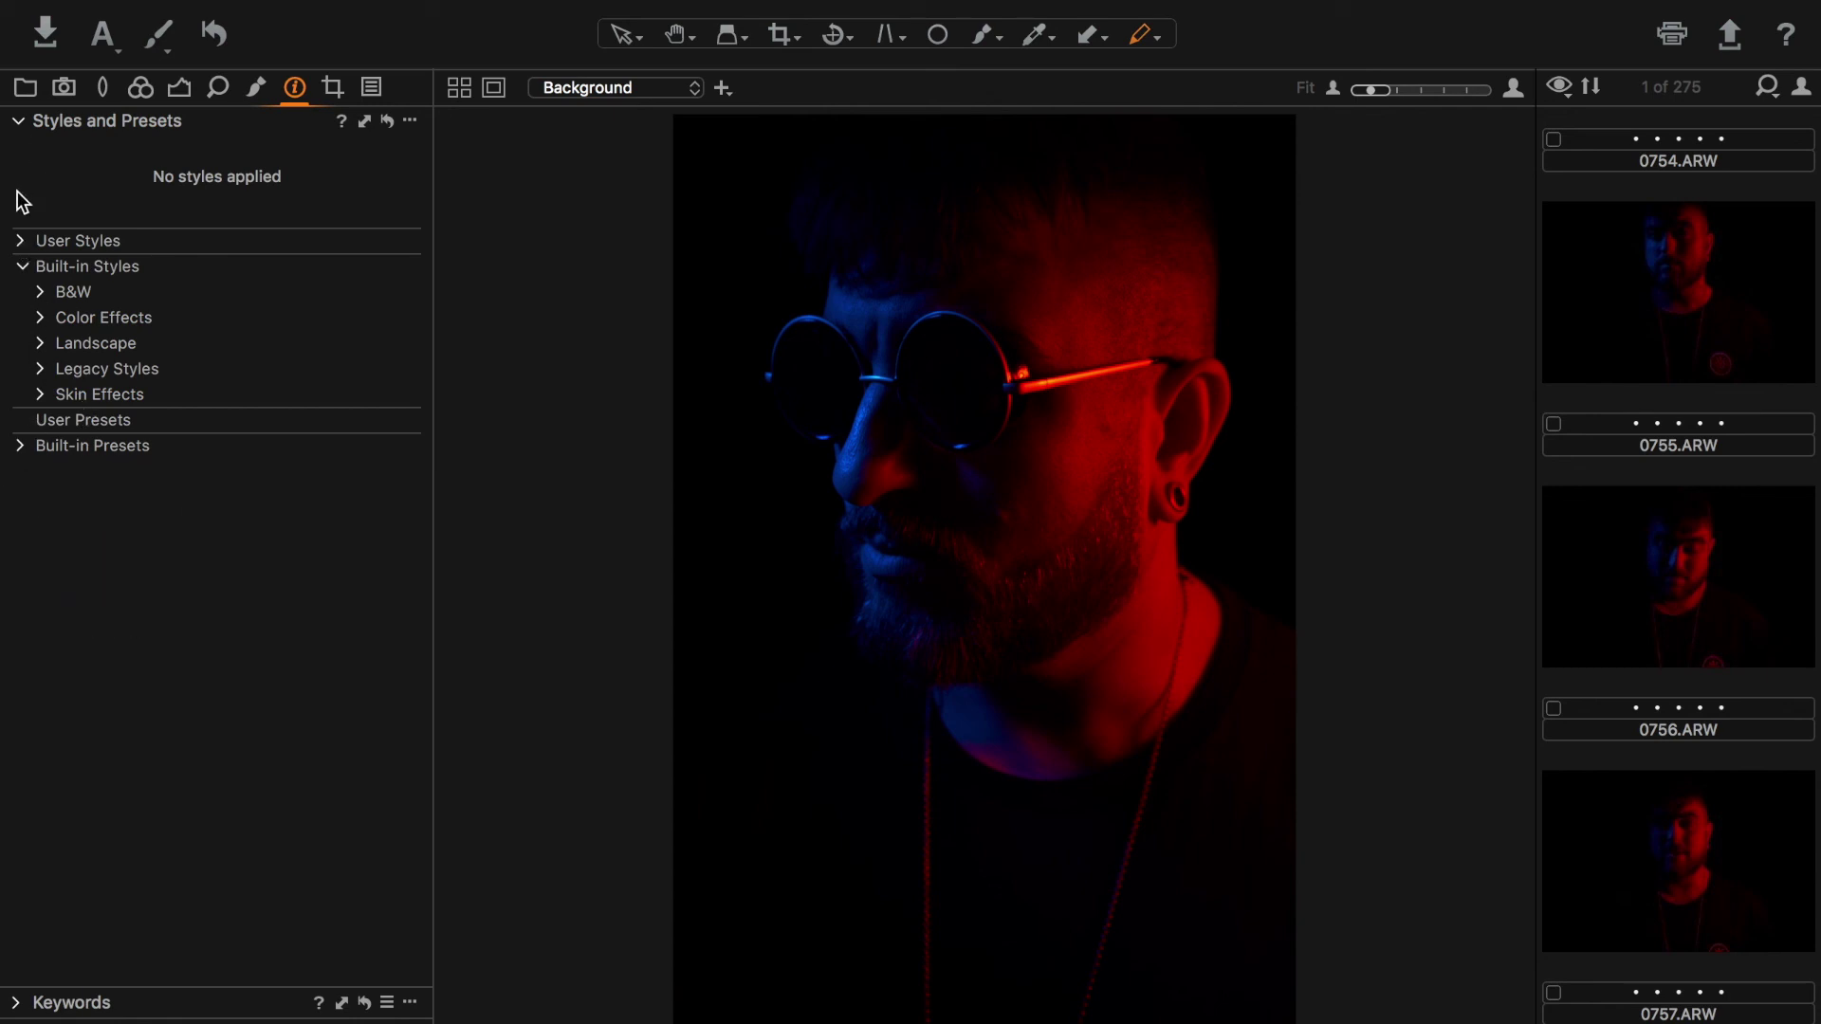
{"action": "left_click", "coordinate": [19, 123]}
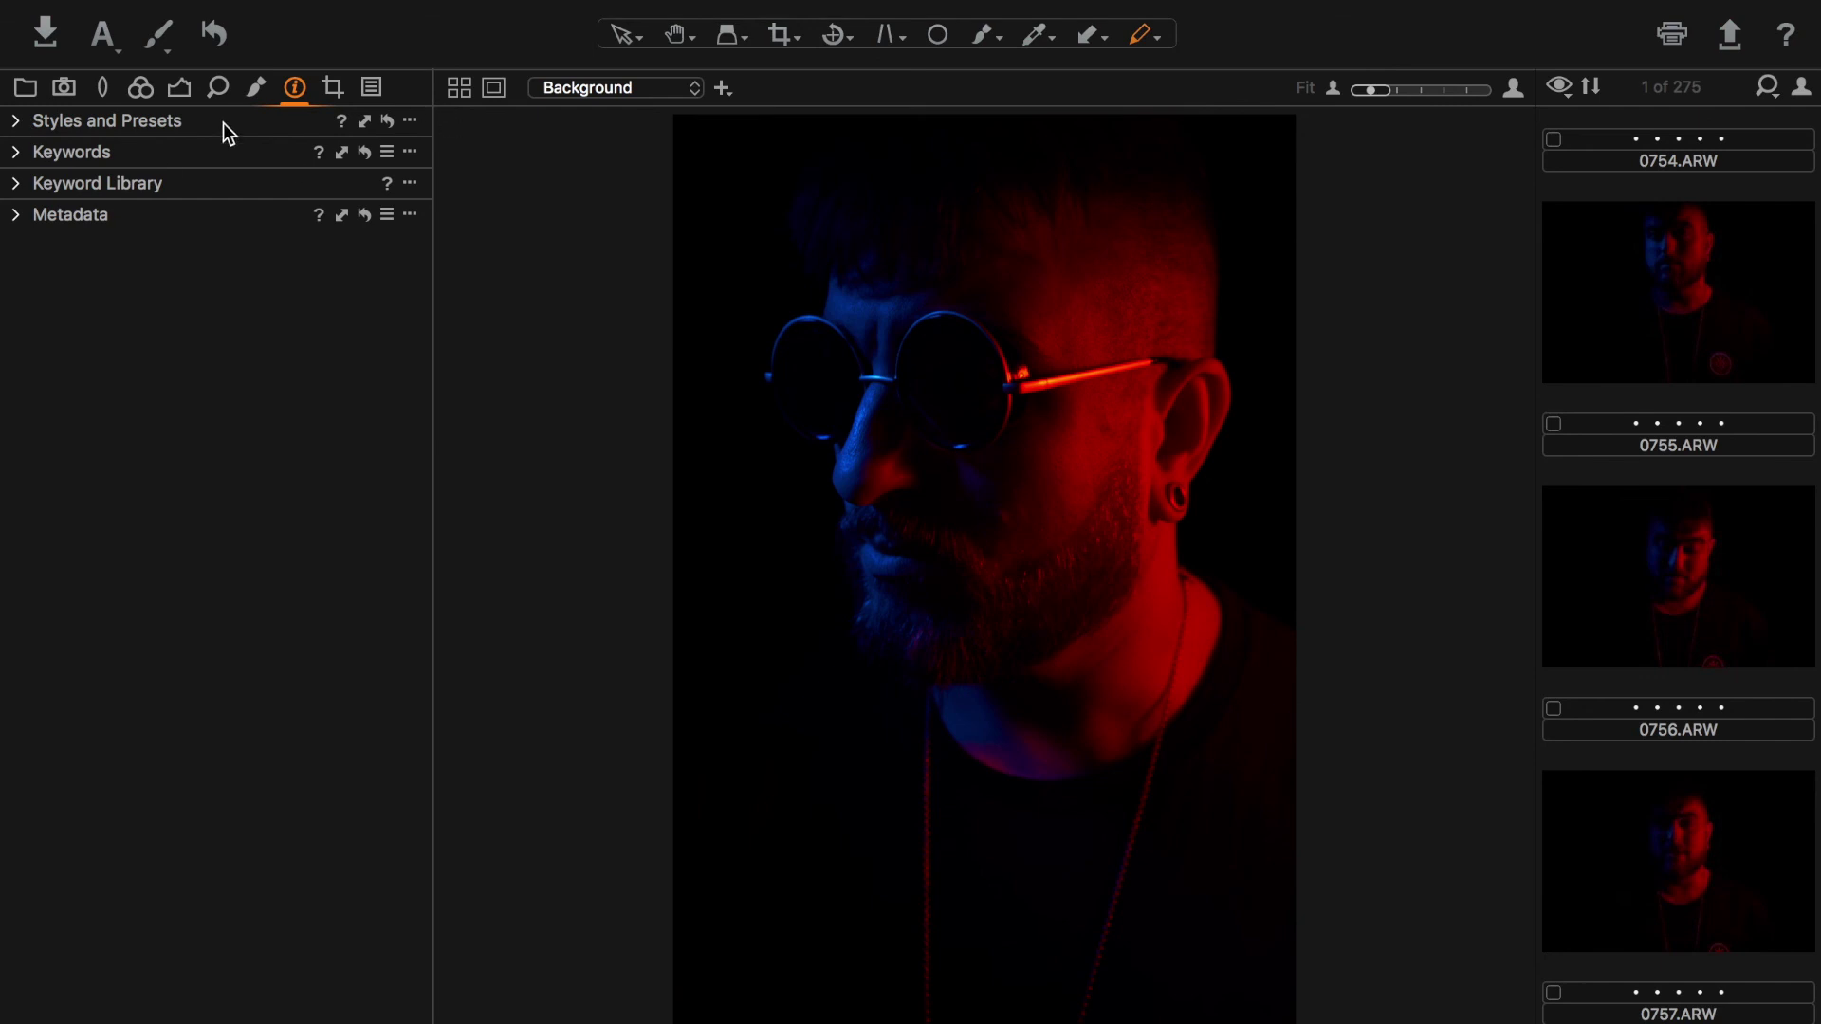
{"action": "left_click", "coordinate": [248, 93]}
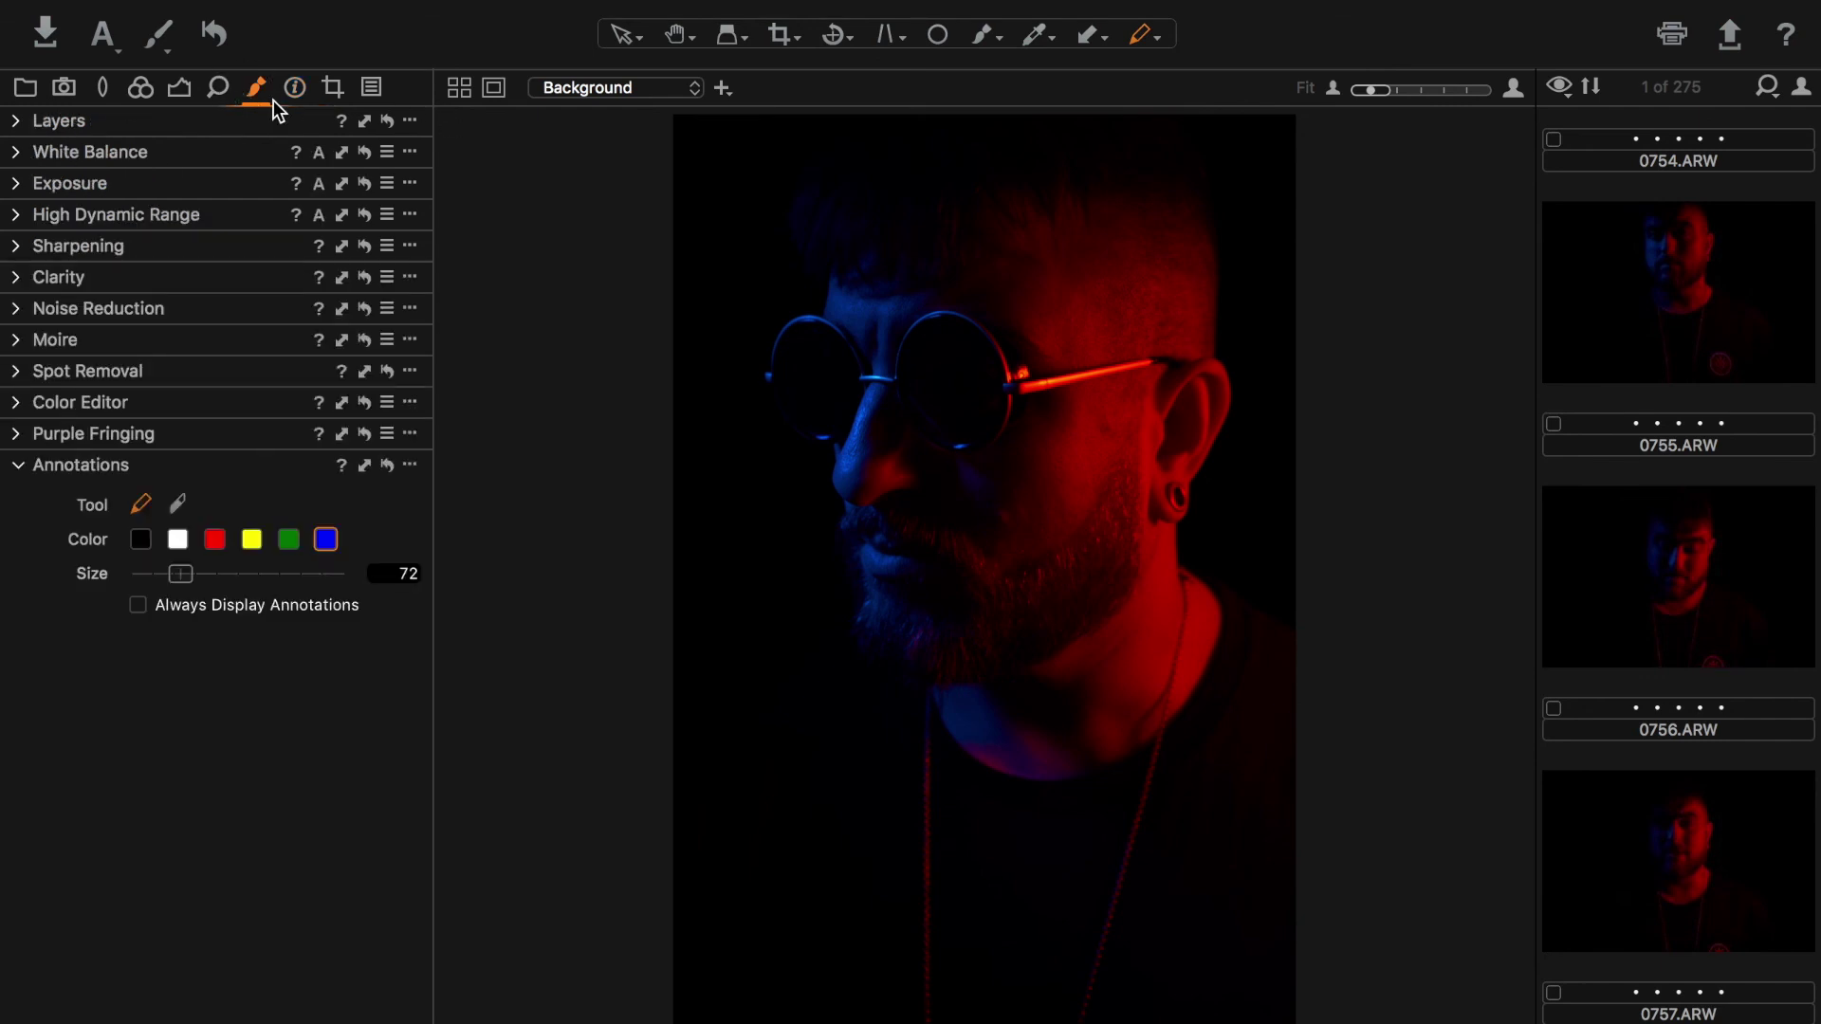